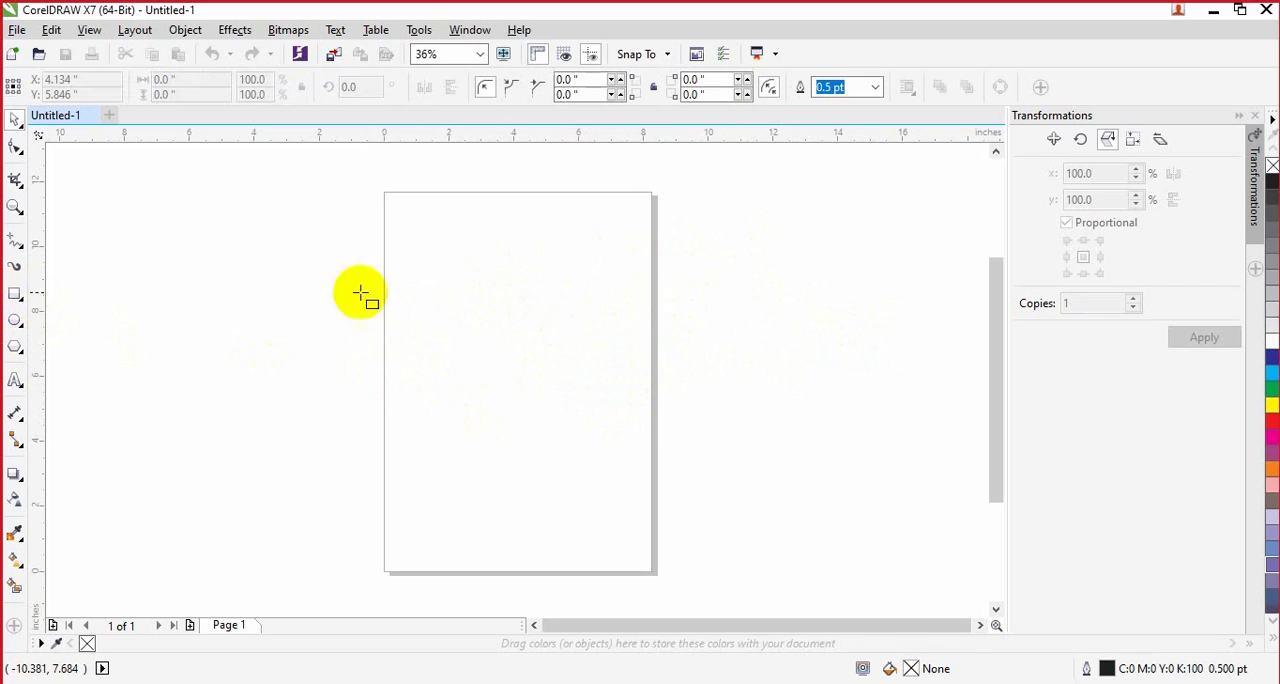
Step: Draw a rectangle about 6.6 by 3.7 inches in the upper half of the page and fill it with cyan
mouse_move(416, 269)
mouse_down()
mouse_move(549, 355)
mouse_move(623, 374)
mouse_move(630, 388)
mouse_up()
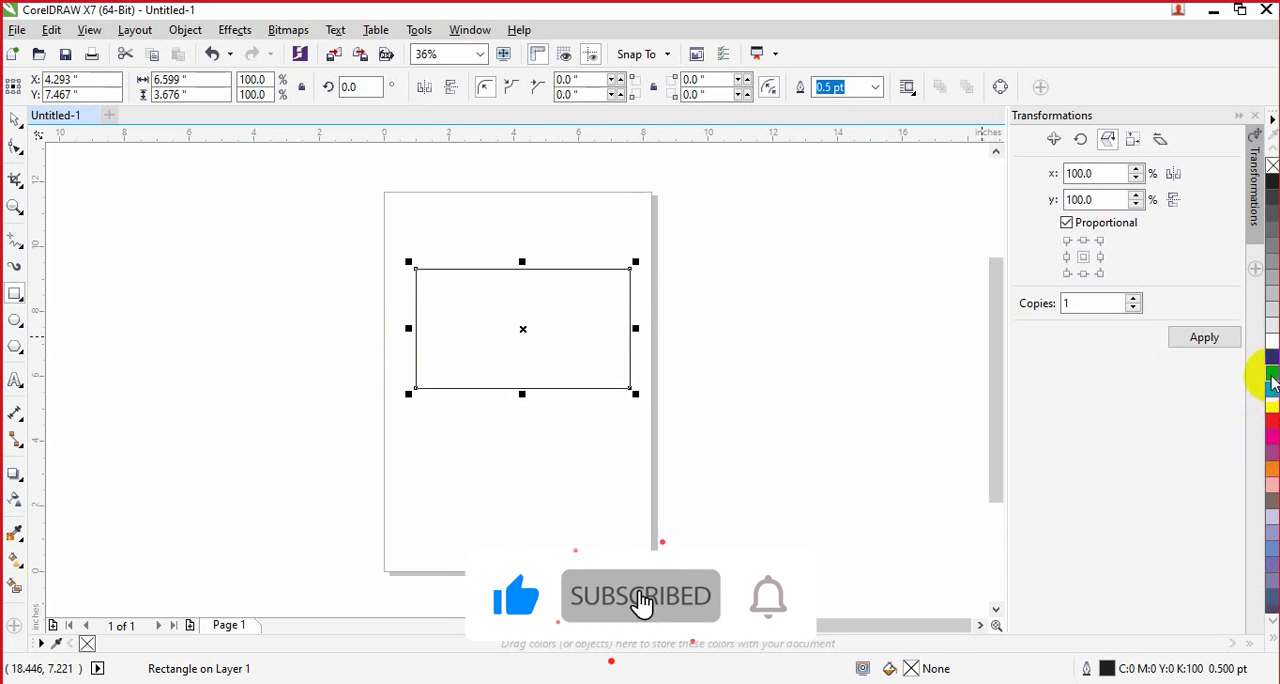
click(1272, 372)
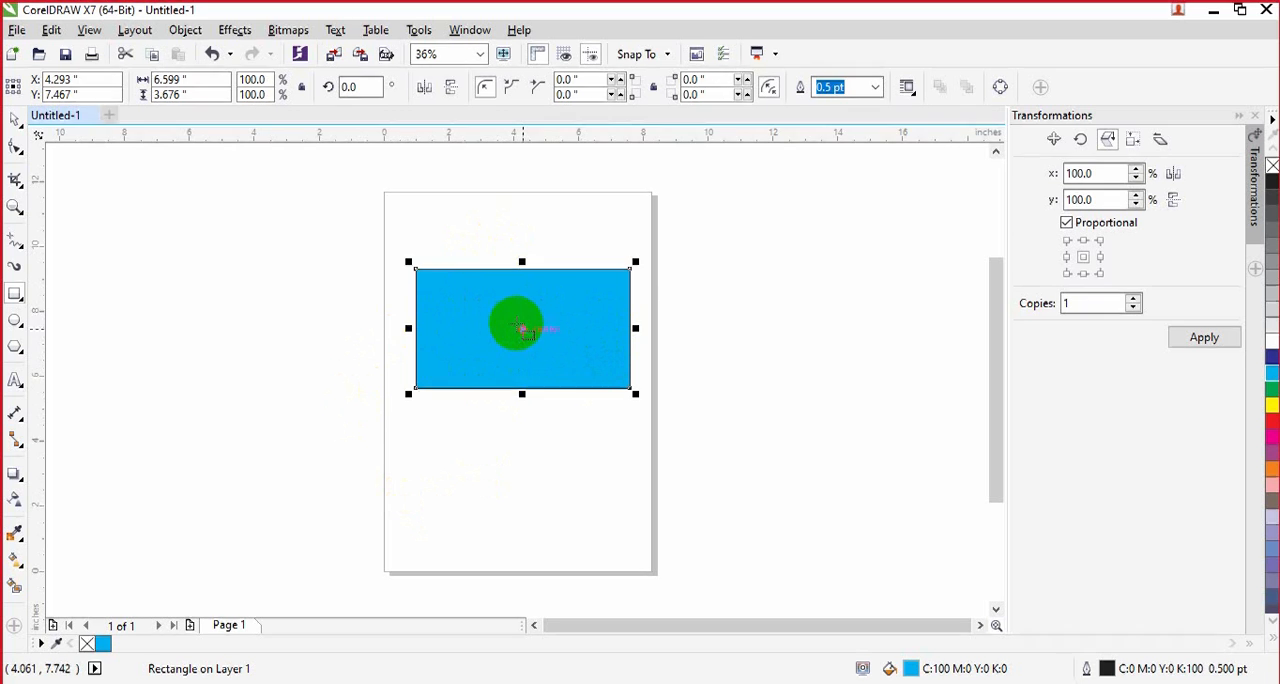
Step: Apply a uniform transparency of 50 to the cyan rectangle
click(481, 55)
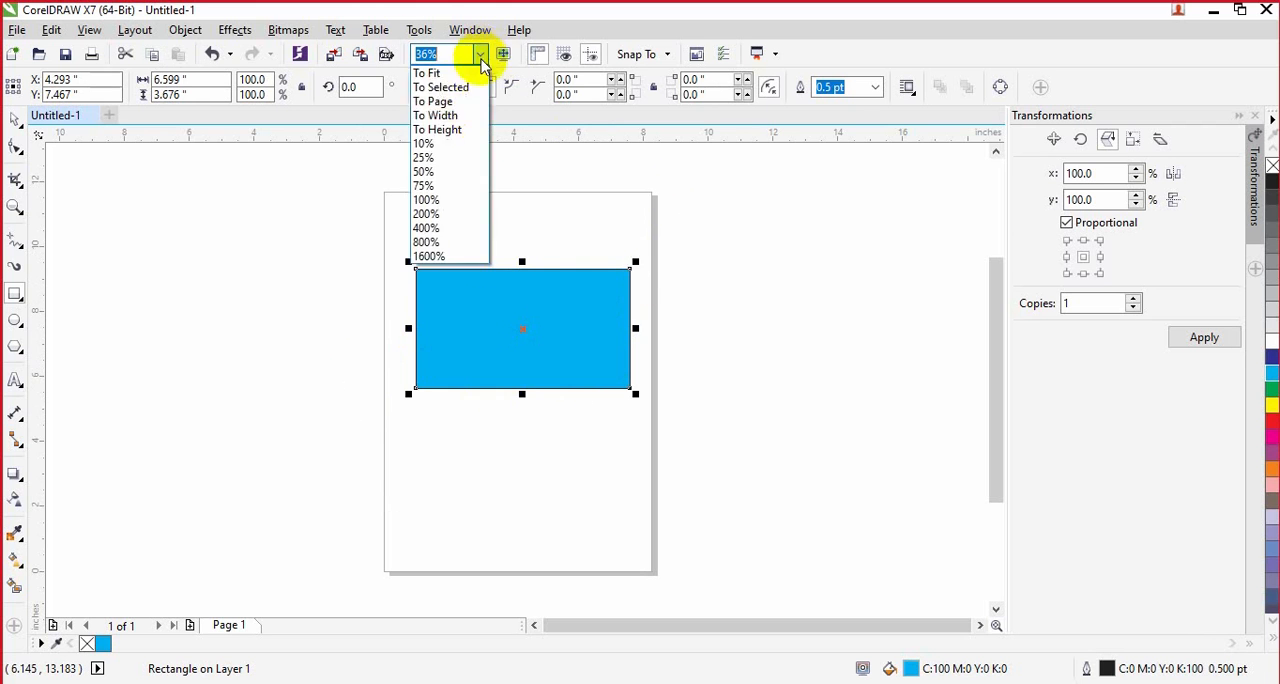
click(451, 76)
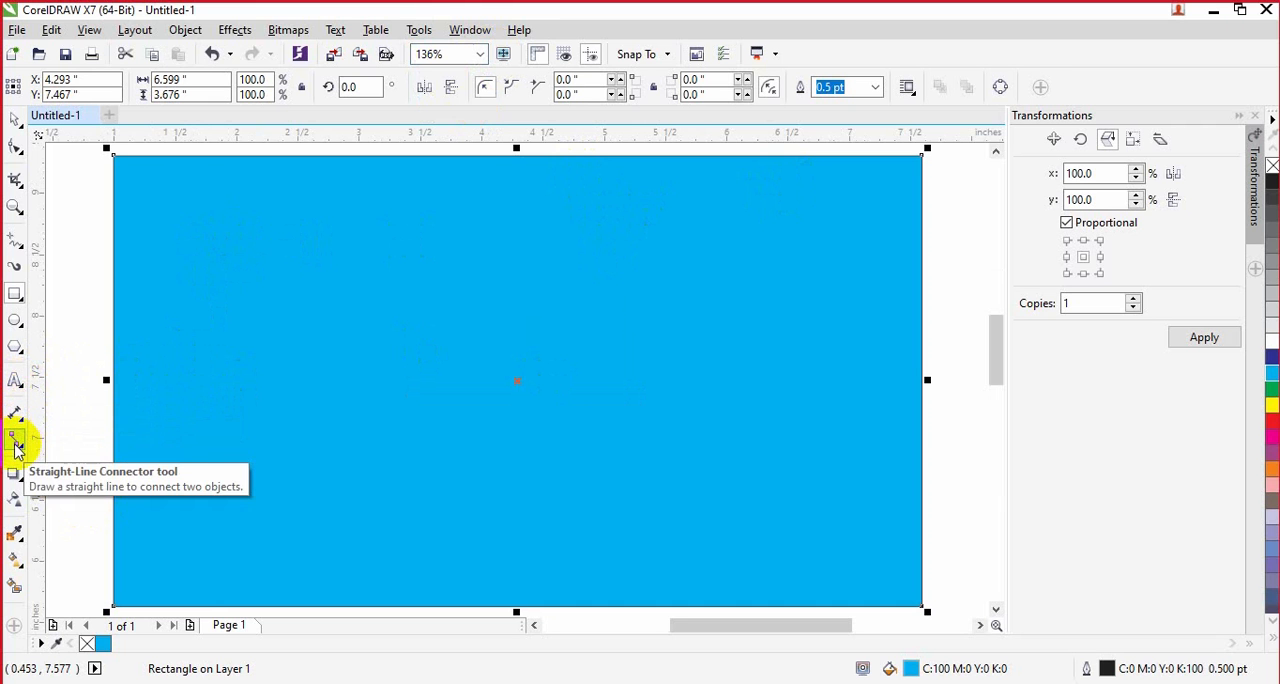
click(15, 500)
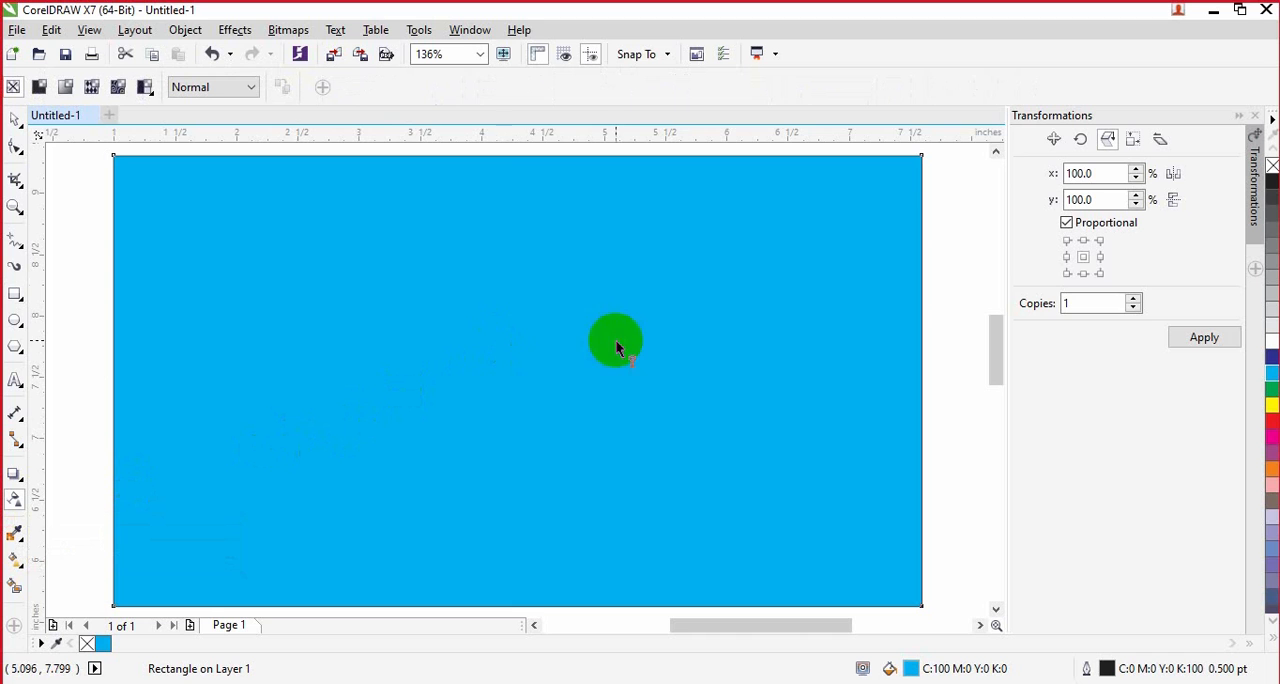
click(40, 88)
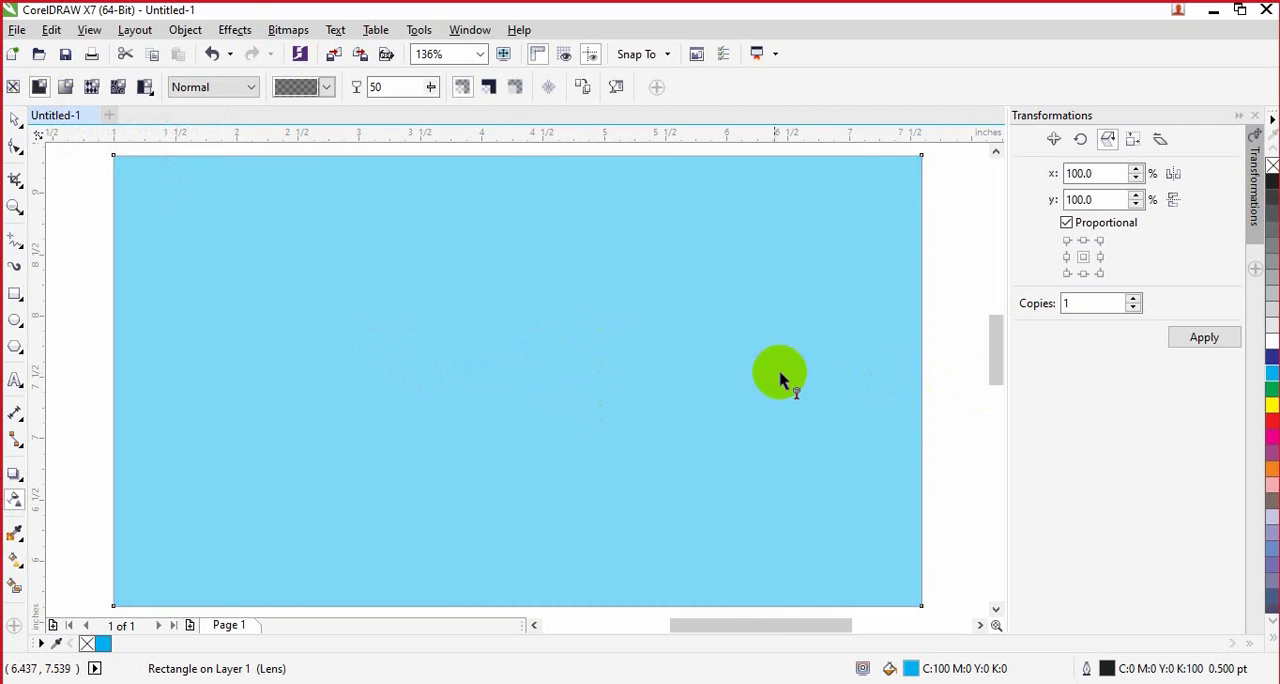
Step: Try several transparency levels on the rectangle, including 100, 75 and 98, and settle on 52
scroll(768, 372, down, 2)
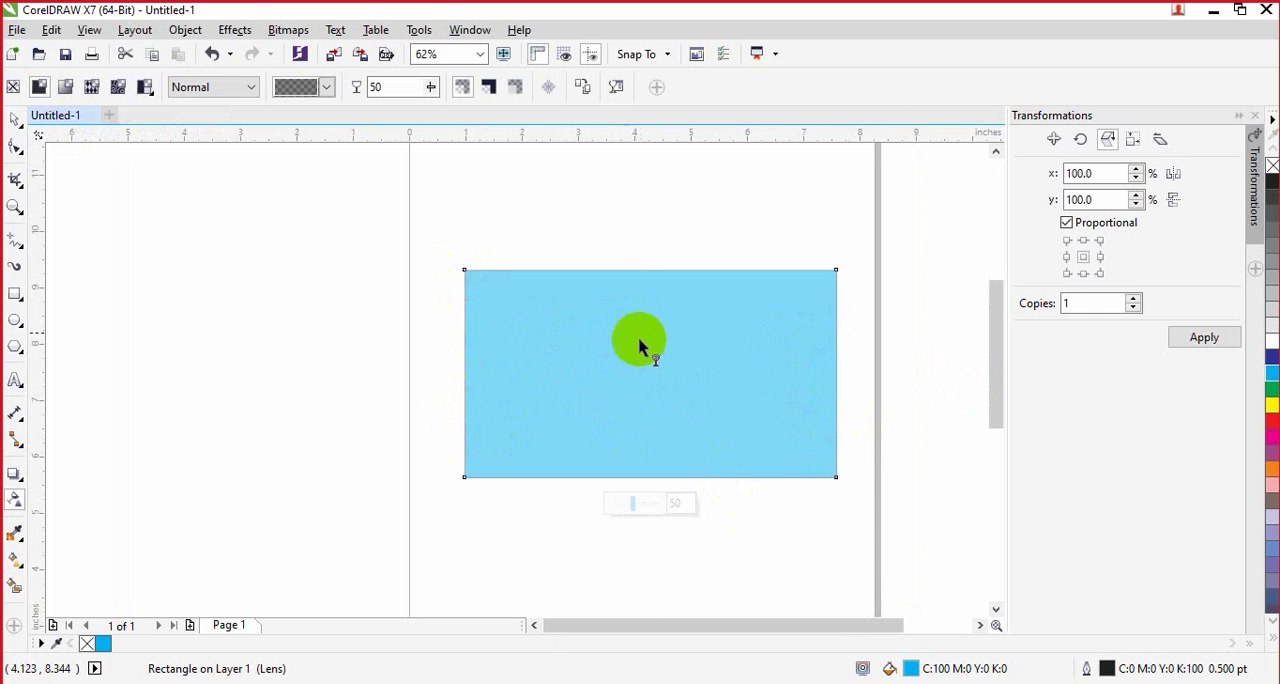
drag(633, 508, 673, 503)
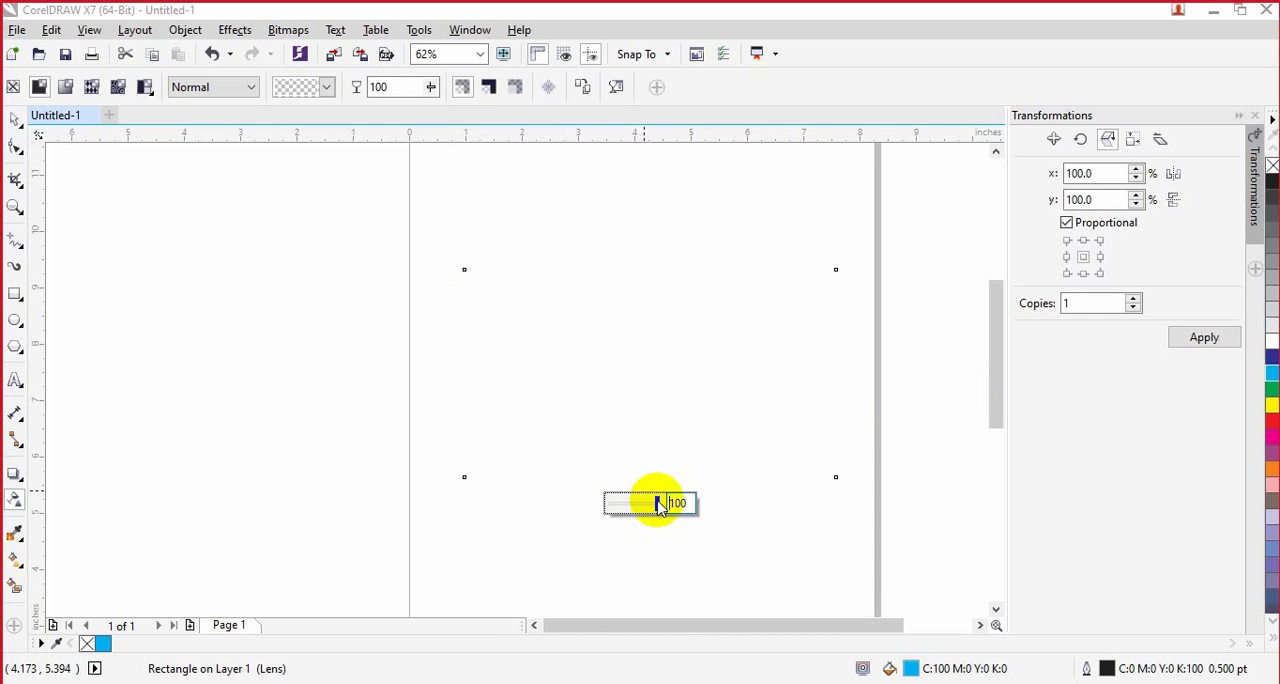
click(646, 505)
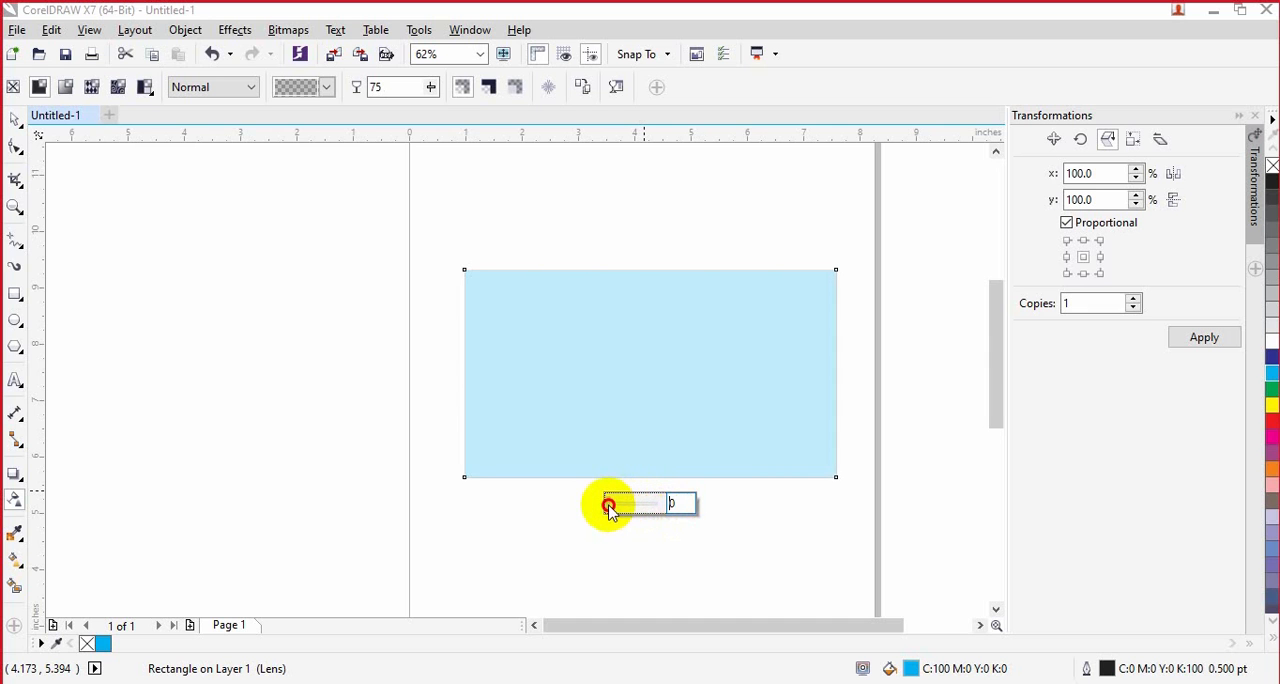
drag(608, 507, 657, 507)
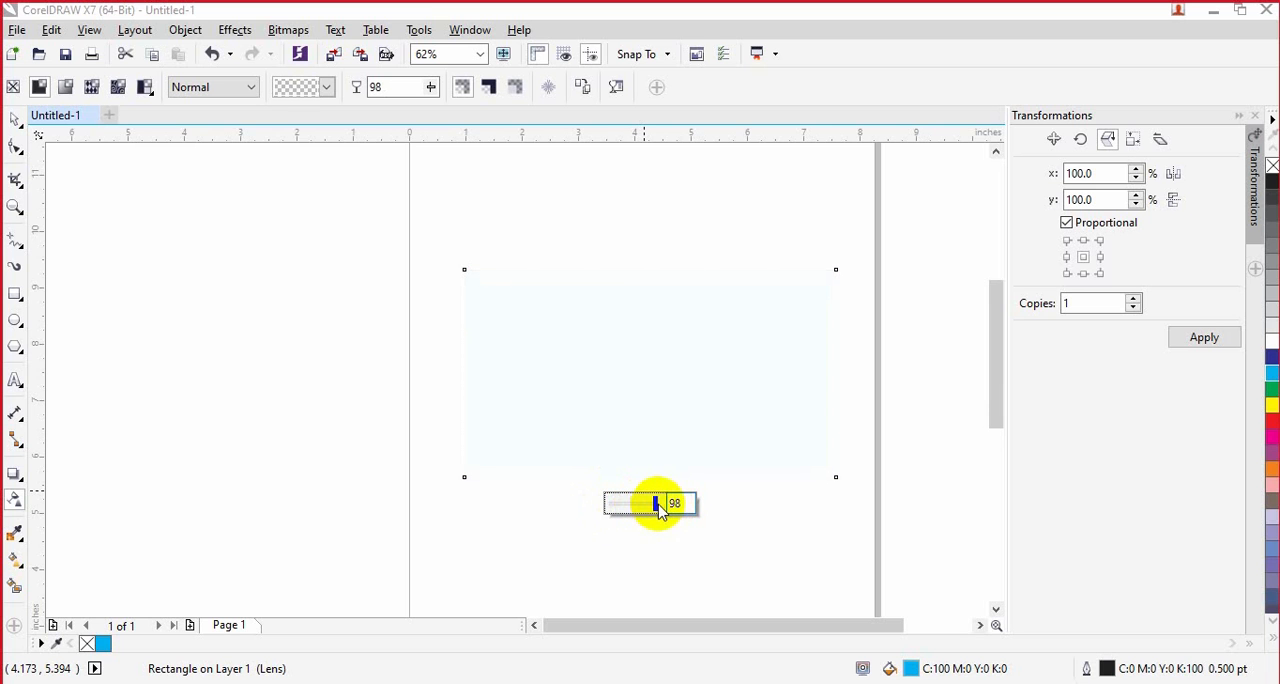
drag(636, 507, 634, 508)
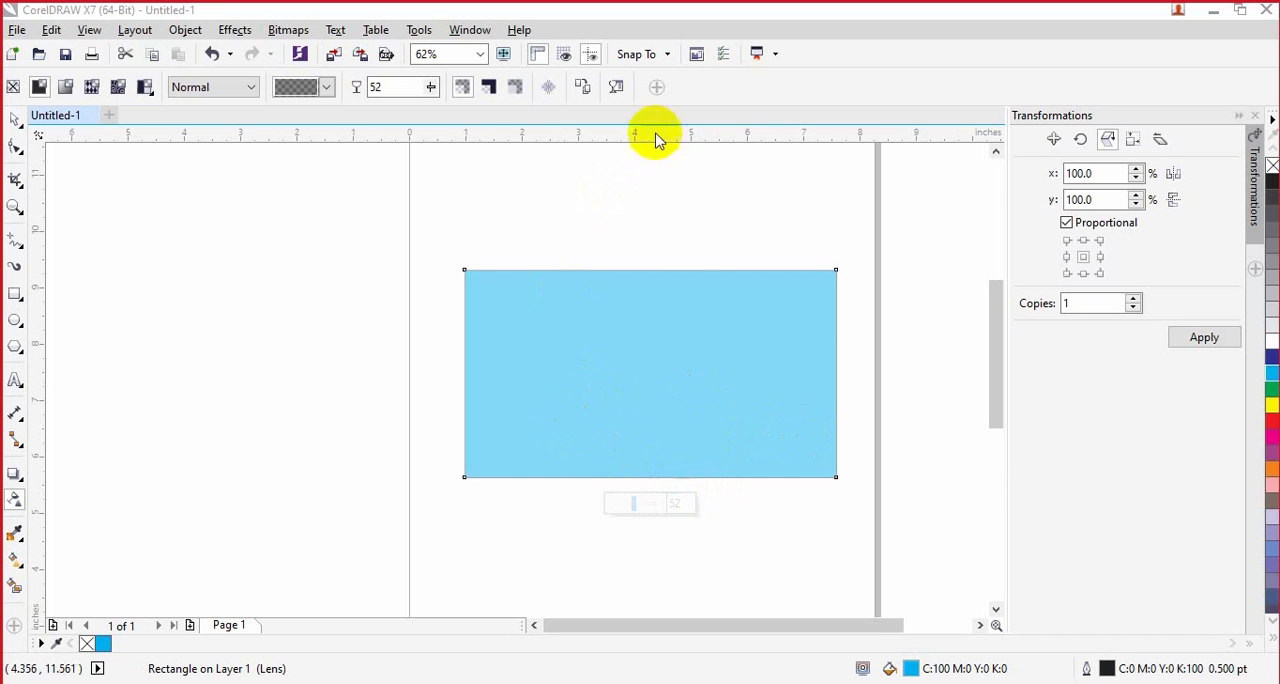
Step: Set the rectangle's outline width to 10 pt
click(15, 122)
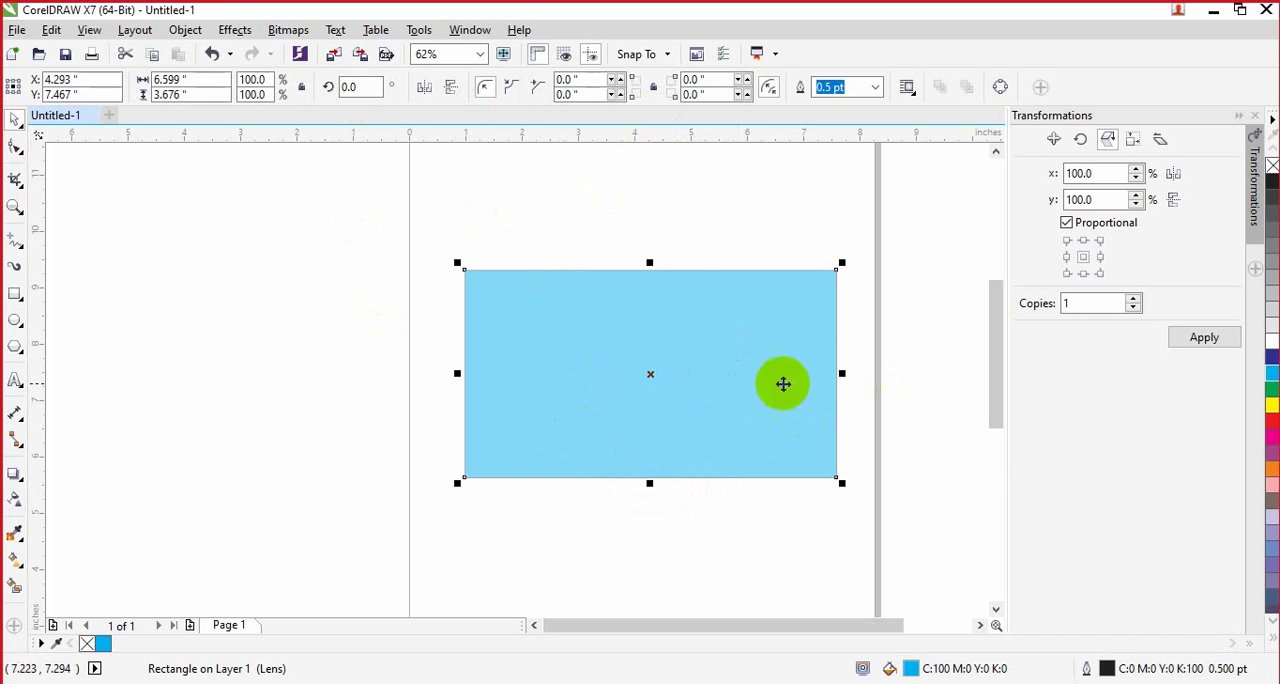
click(666, 386)
click(873, 87)
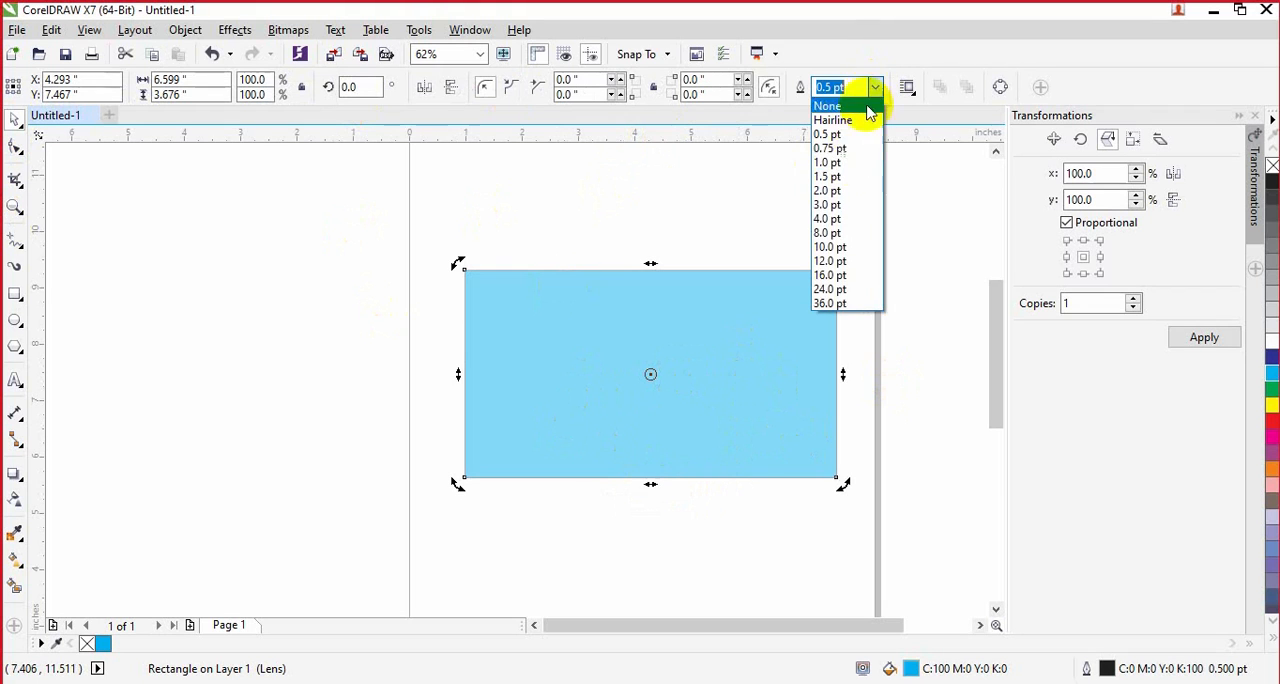
click(846, 248)
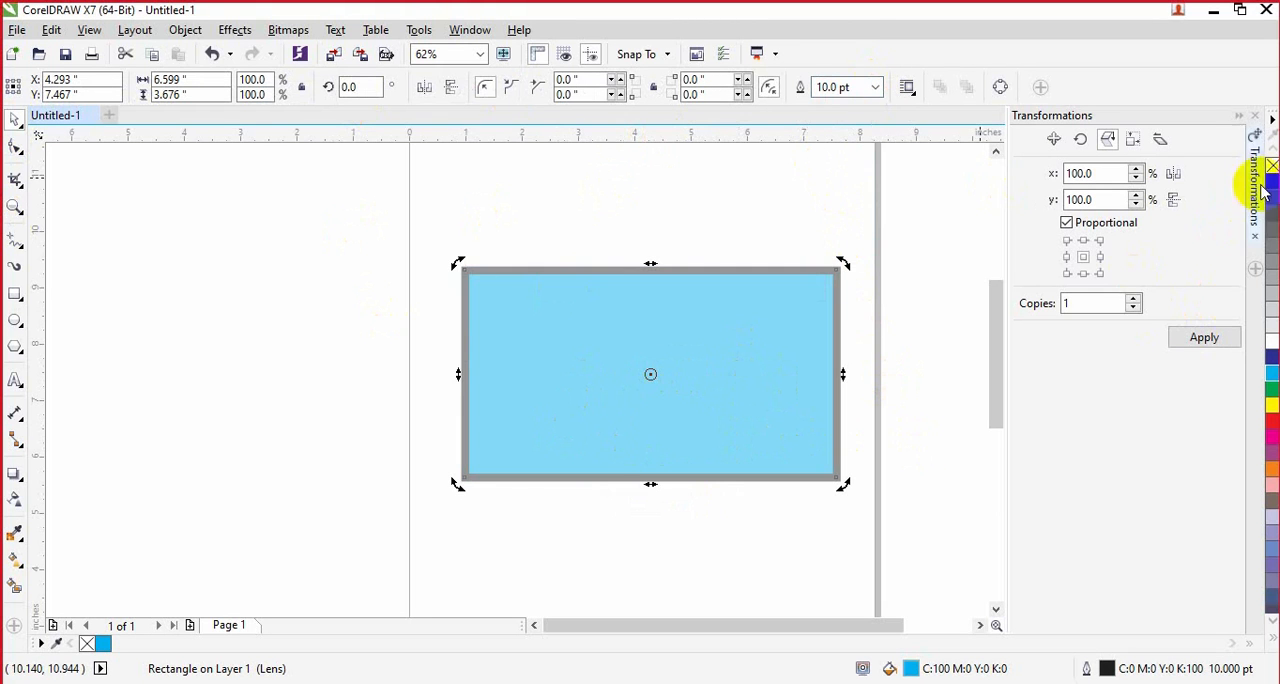
click(895, 374)
Step: Raise the uniform transparency of the thick-outlined rectangle to 58
click(743, 371)
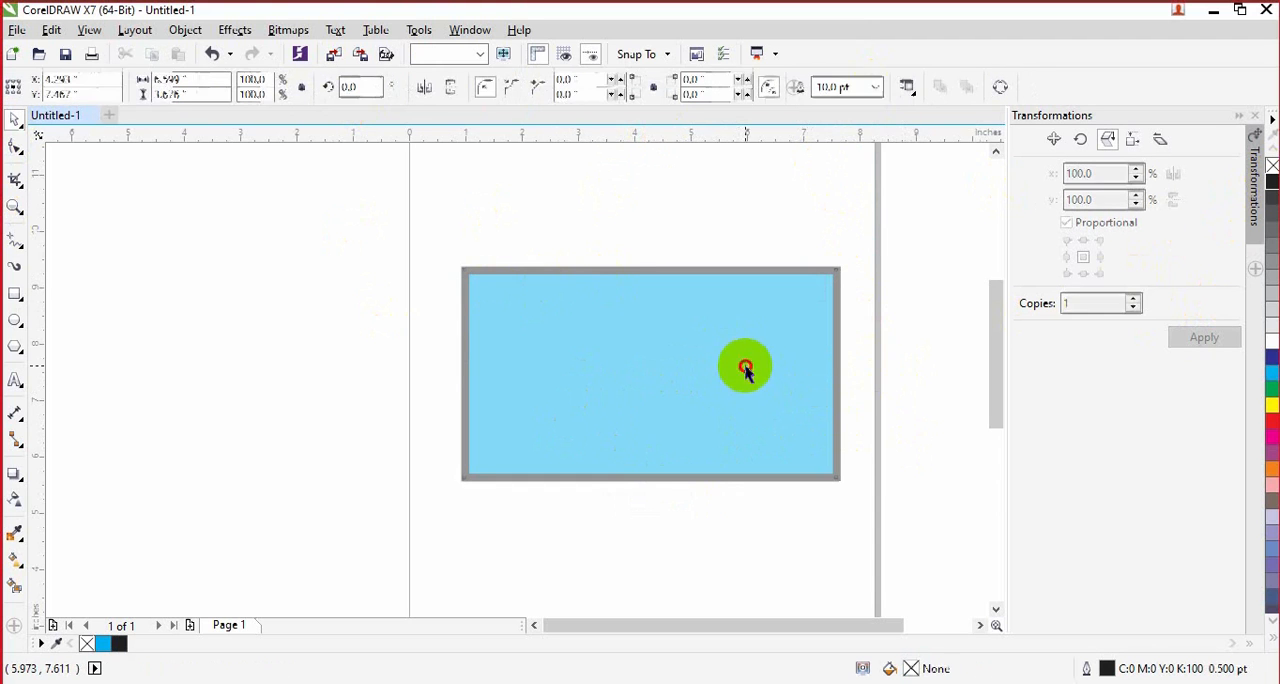
click(16, 503)
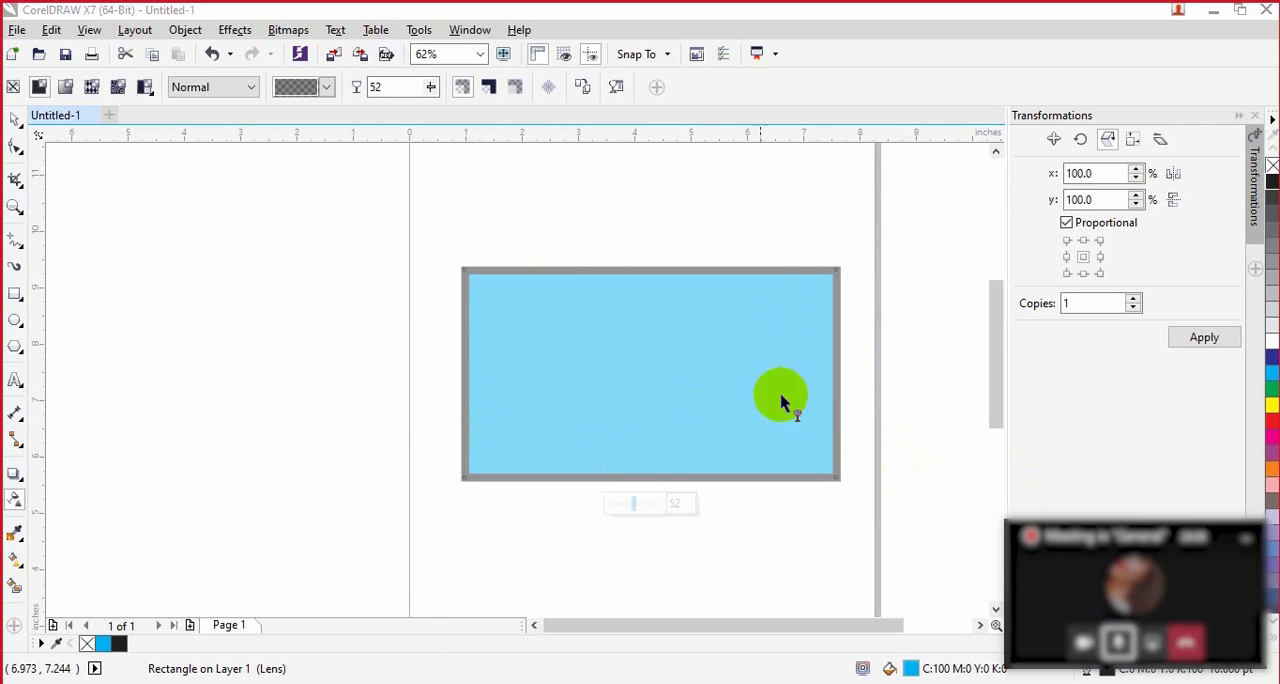
click(641, 510)
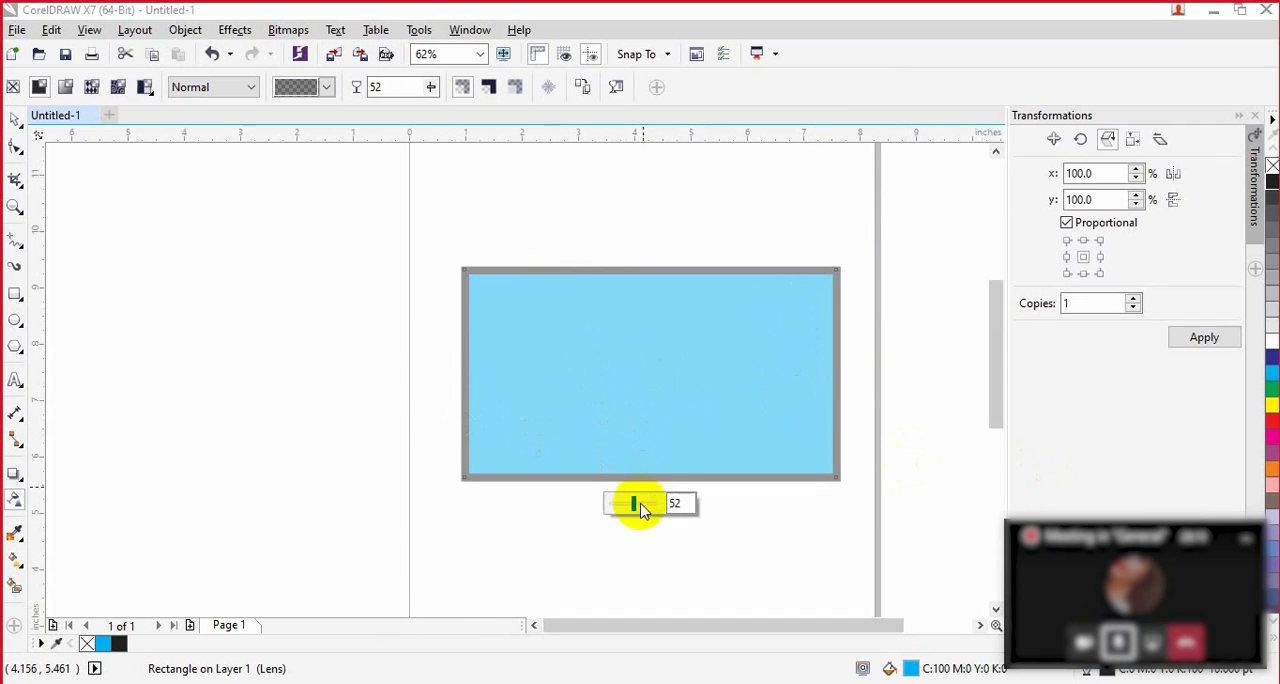
mouse_move(633, 515)
mouse_down()
mouse_move(662, 516)
mouse_move(640, 506)
mouse_up()
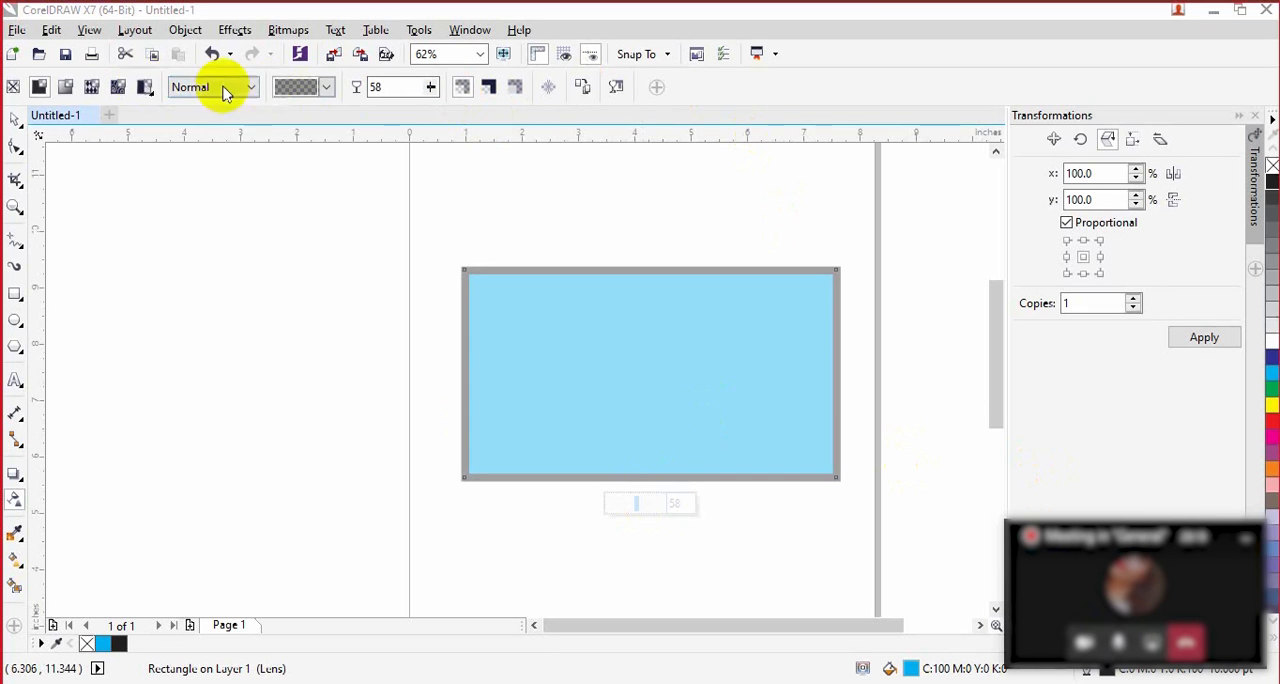
Step: Apply the rectangle's transparency to the fill only, to the outline only, and finally to both
click(491, 89)
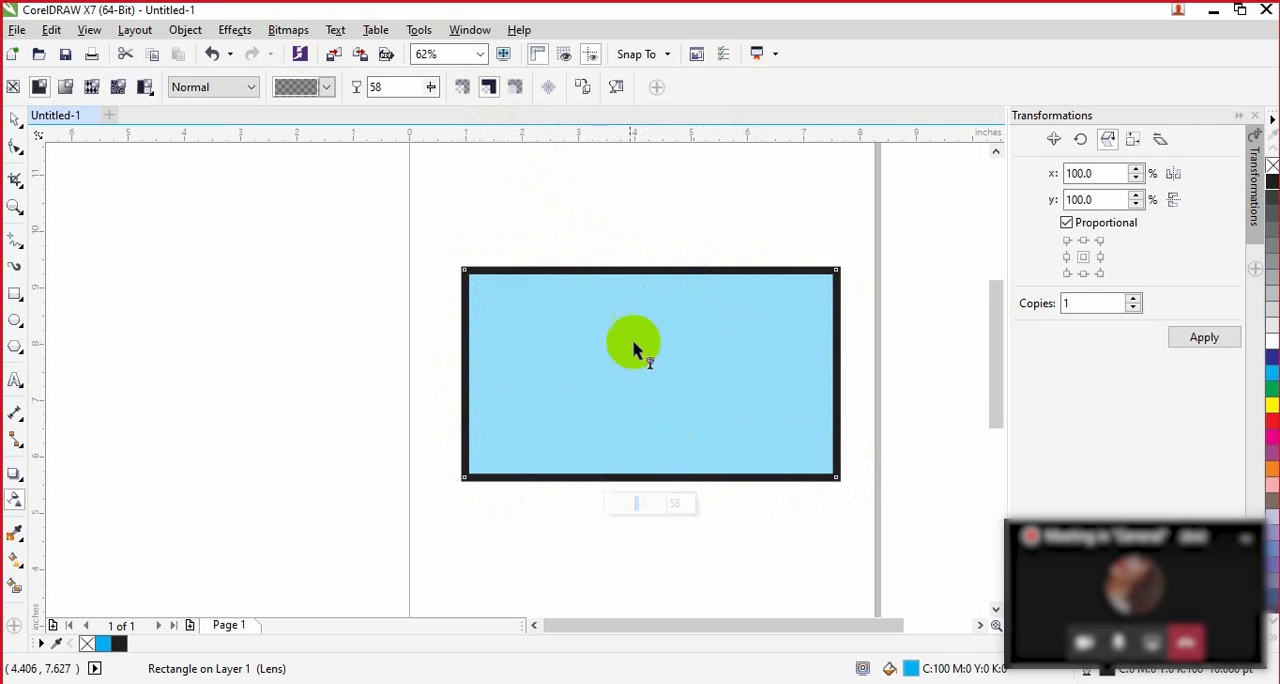
click(517, 91)
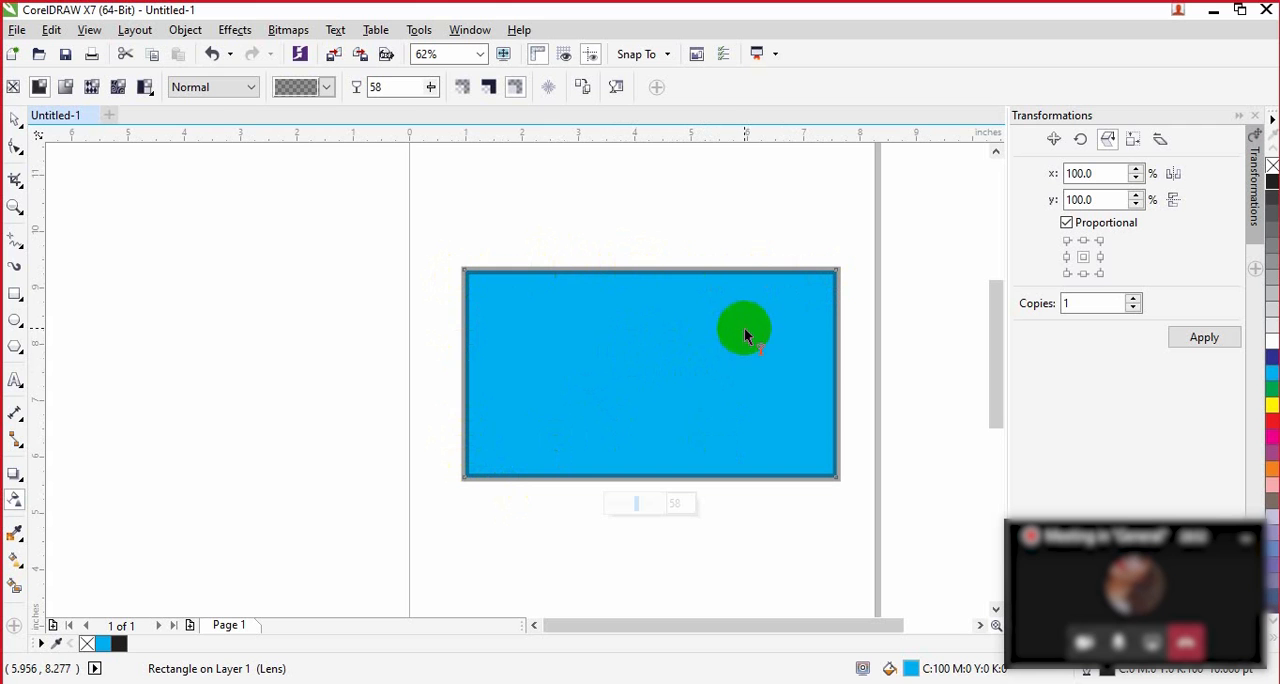
click(463, 88)
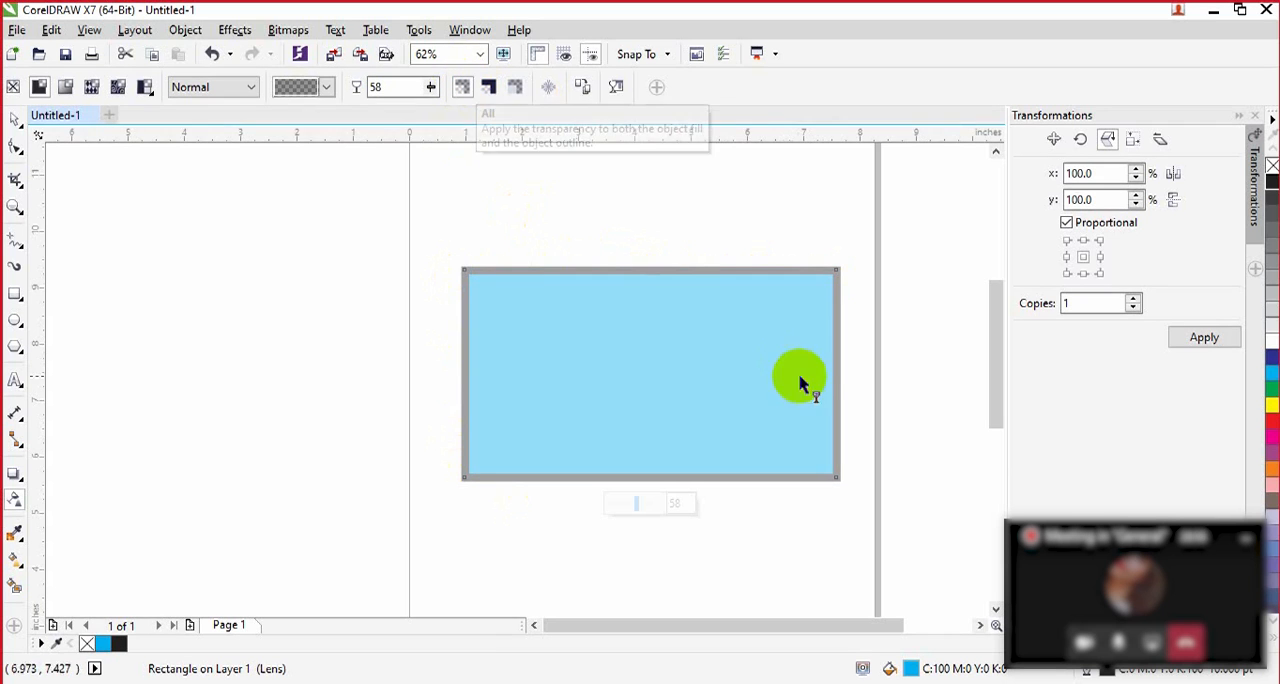
Step: Set the rectangle's outline width to 0.5 pt and deselect it
click(17, 121)
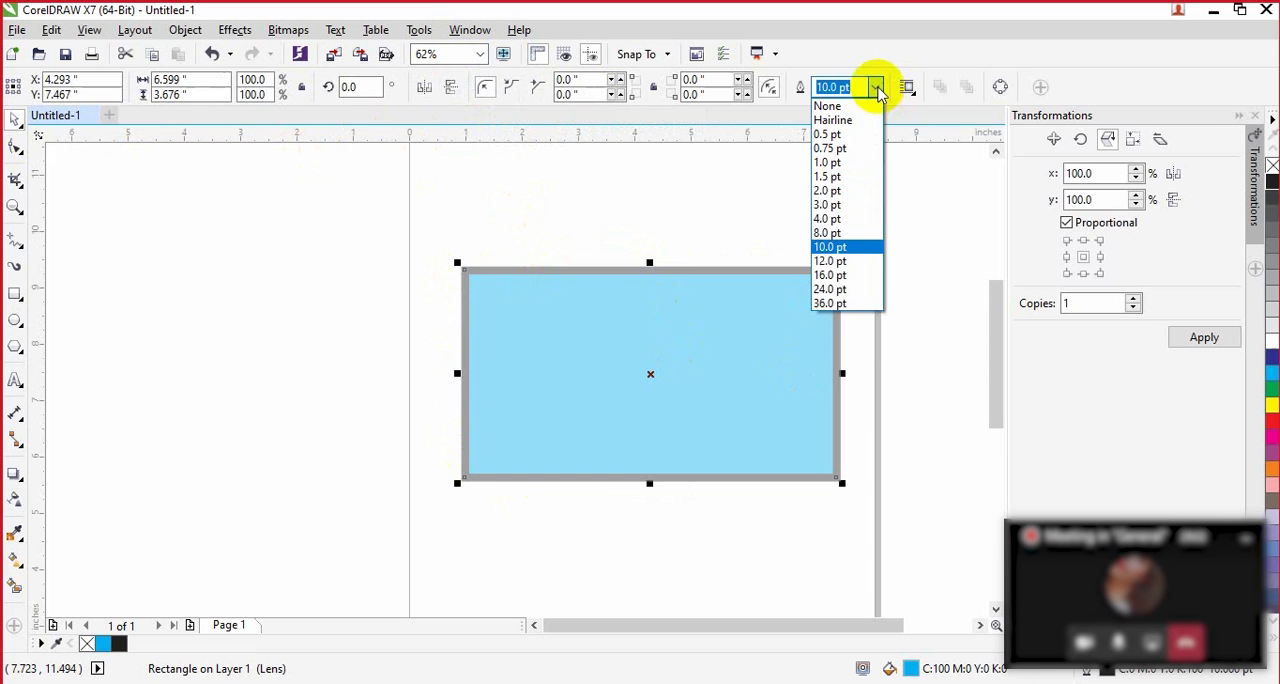
click(845, 134)
click(906, 329)
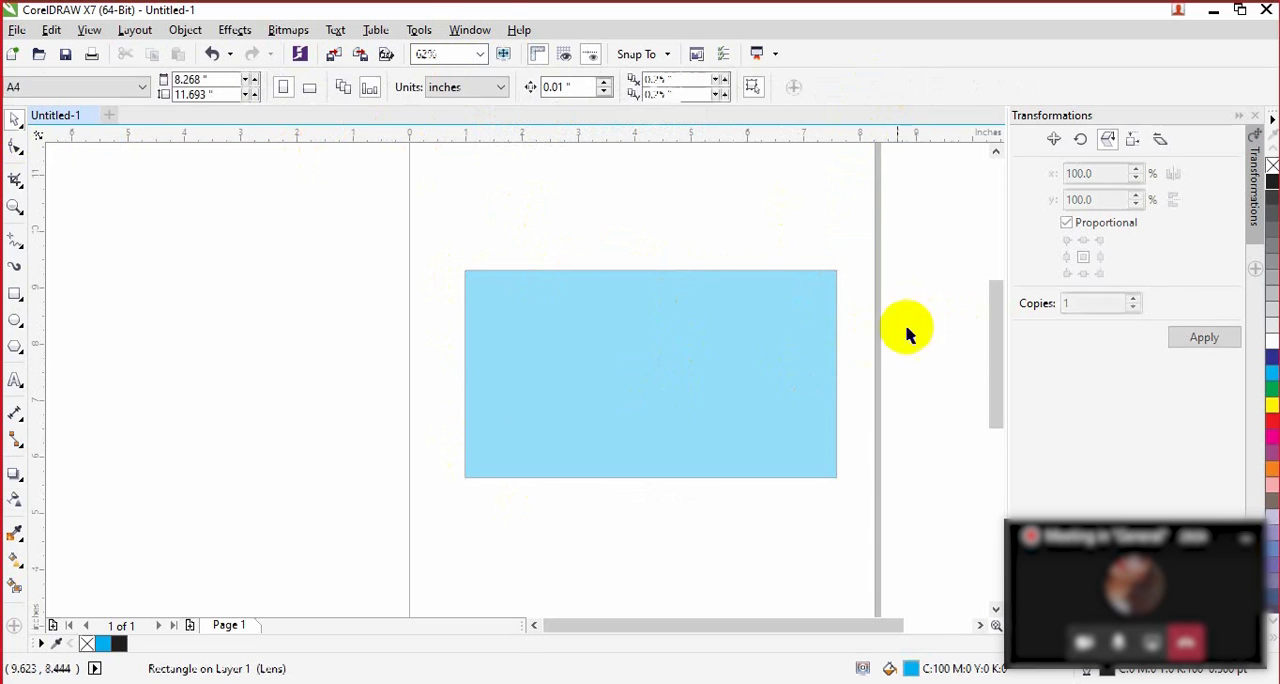
Step: Undo all edits to the transparent rectangle, including its creation, to leave an empty page
click(698, 356)
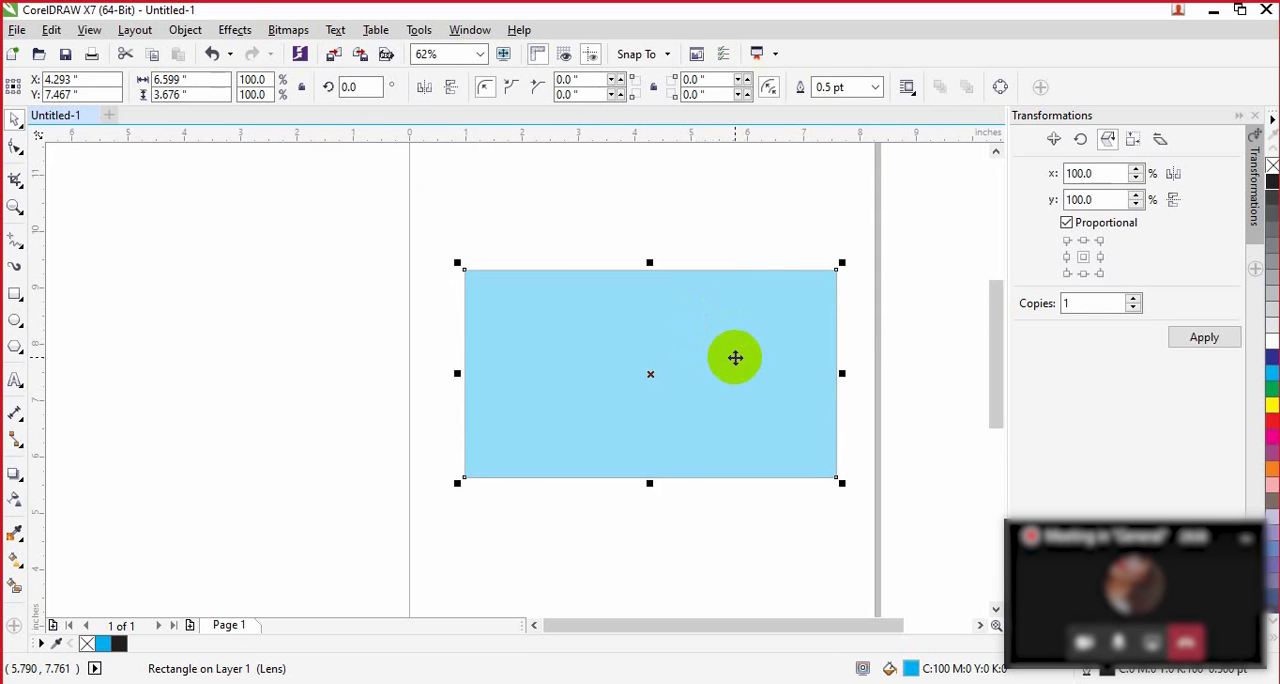
key(ctrl+z)
key(ctrl+z)
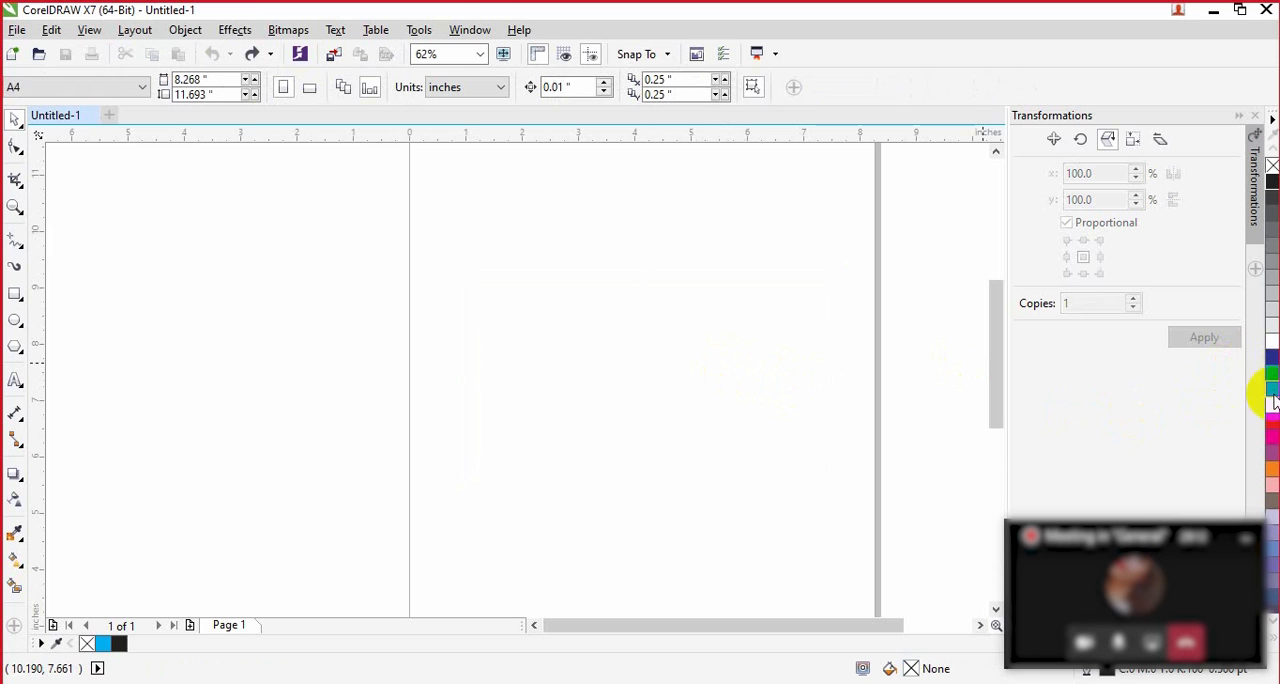
Step: Draw a rectangle about 6.8 by 2.8 inches in the upper part of the page and fill it with cyan
click(15, 293)
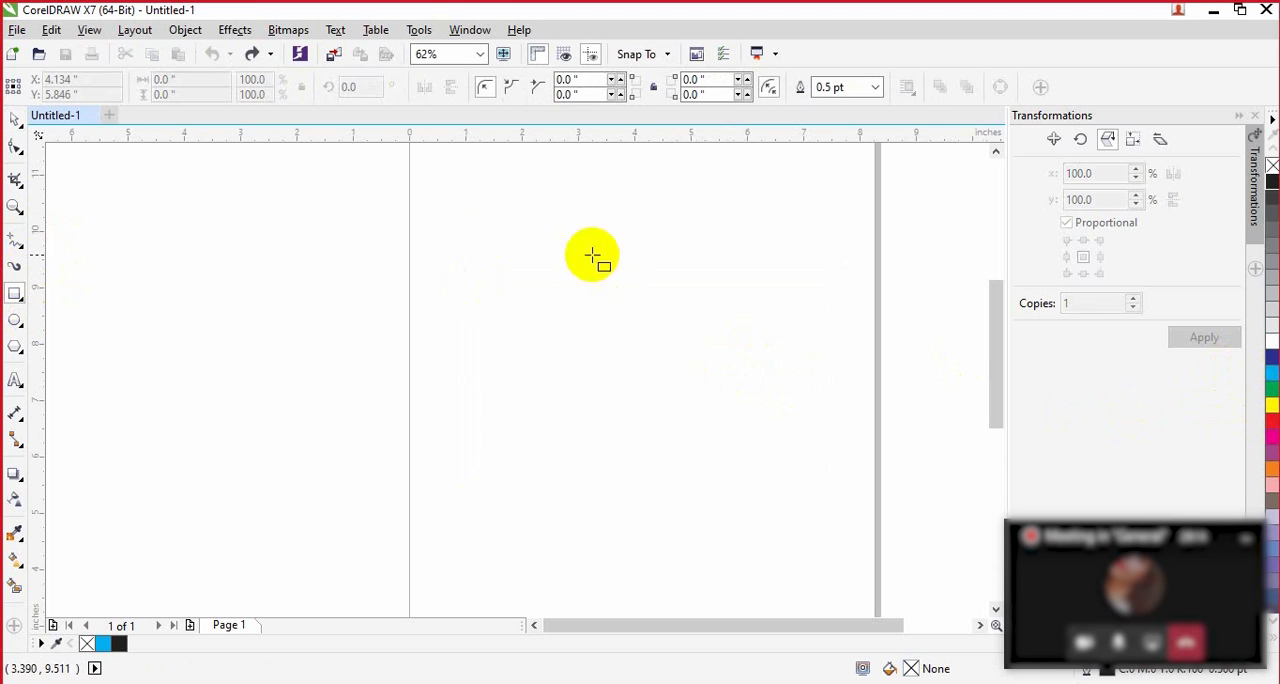
mouse_move(453, 238)
mouse_down()
mouse_move(523, 311)
mouse_move(835, 396)
mouse_up()
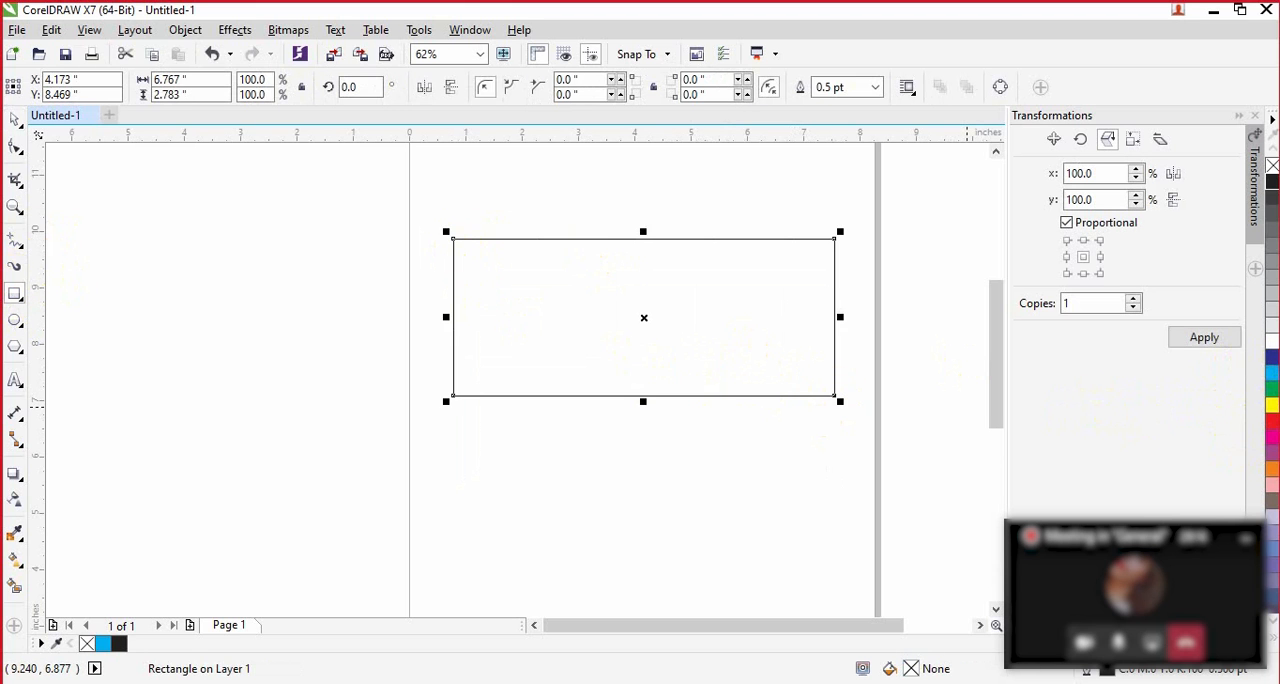
click(1272, 374)
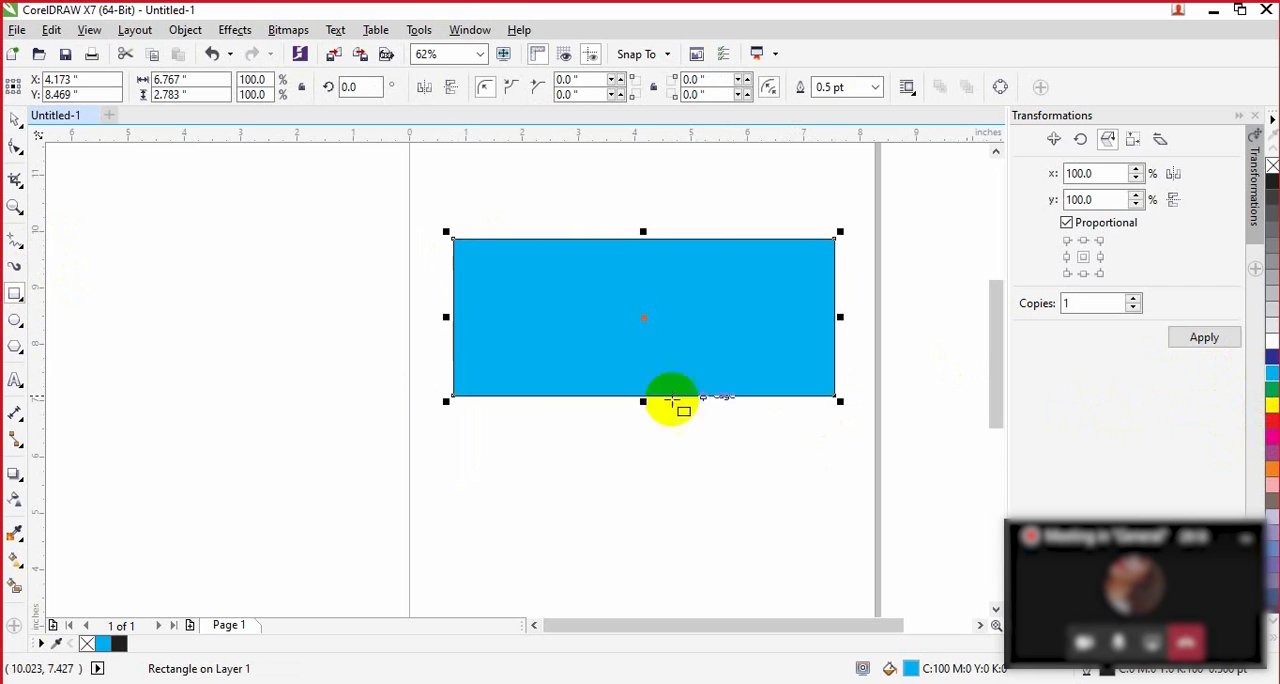
Step: Draw an ellipse about 4.2 by 1.5 inches inside the cyan rectangle and fill it with yellow
click(17, 322)
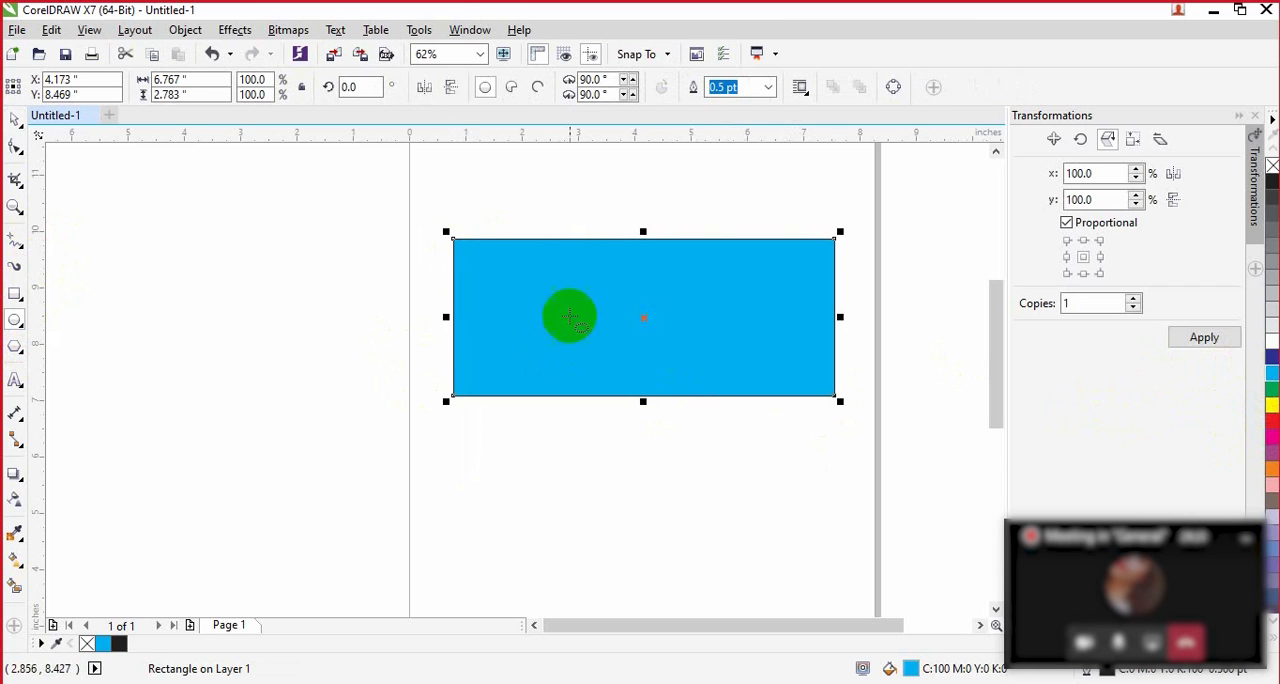
drag(530, 270, 769, 355)
click(1272, 405)
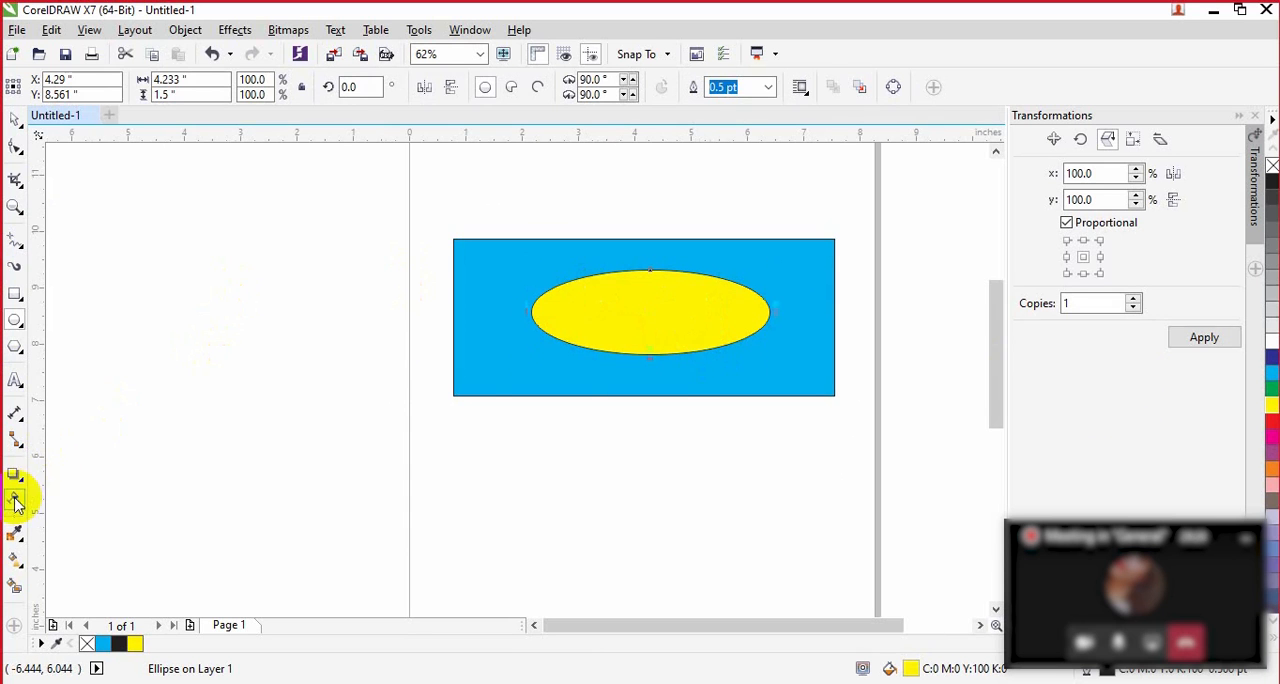
Step: Apply uniform transparency to the yellow ellipse, trying levels up to 100 before settling on 54
click(15, 499)
click(634, 323)
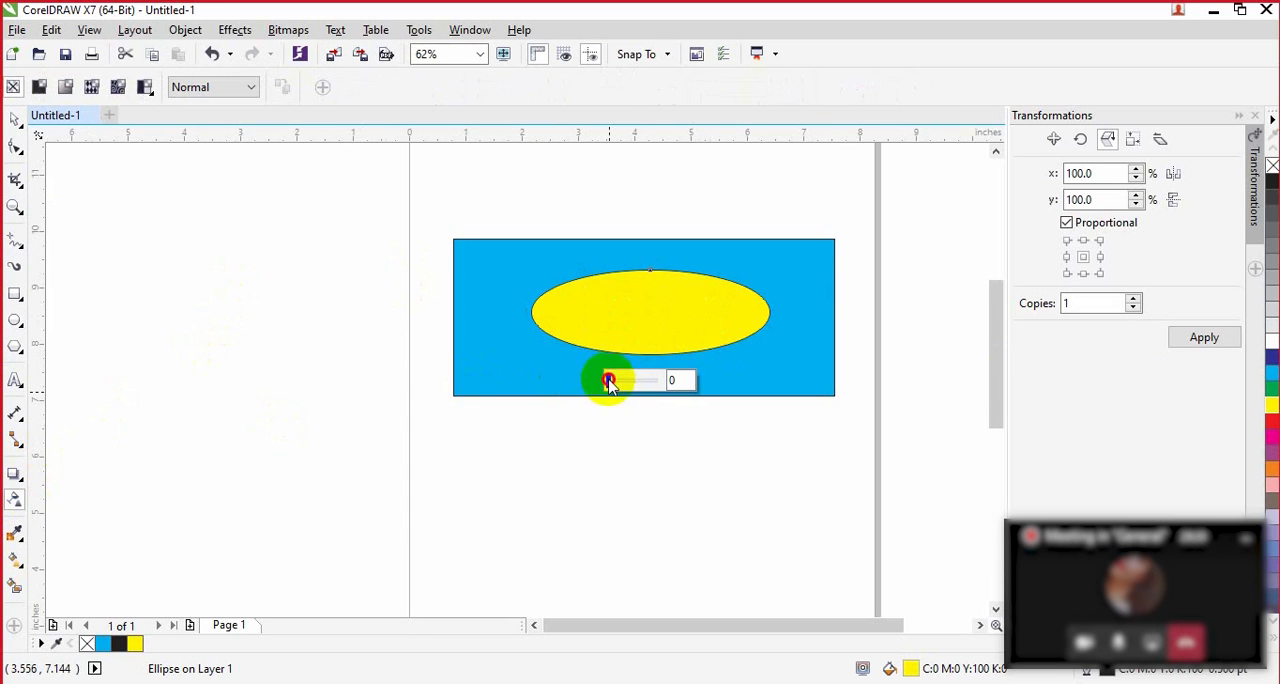
drag(610, 382, 642, 385)
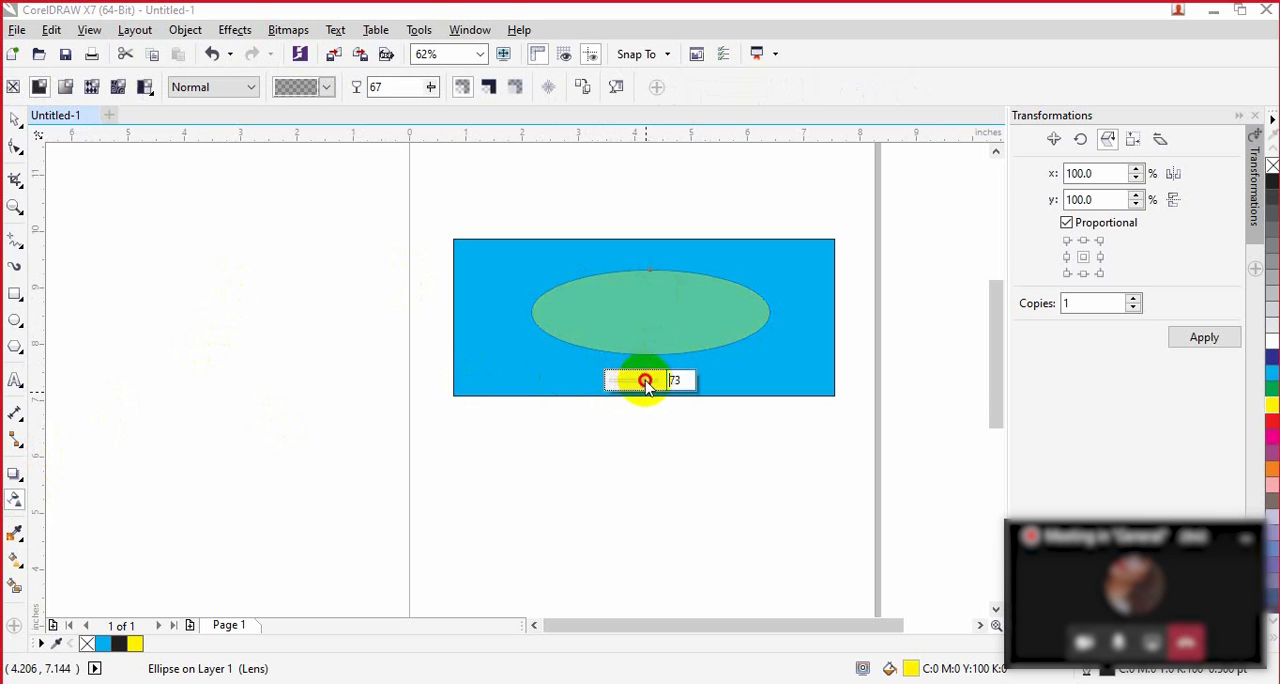
drag(646, 383, 664, 378)
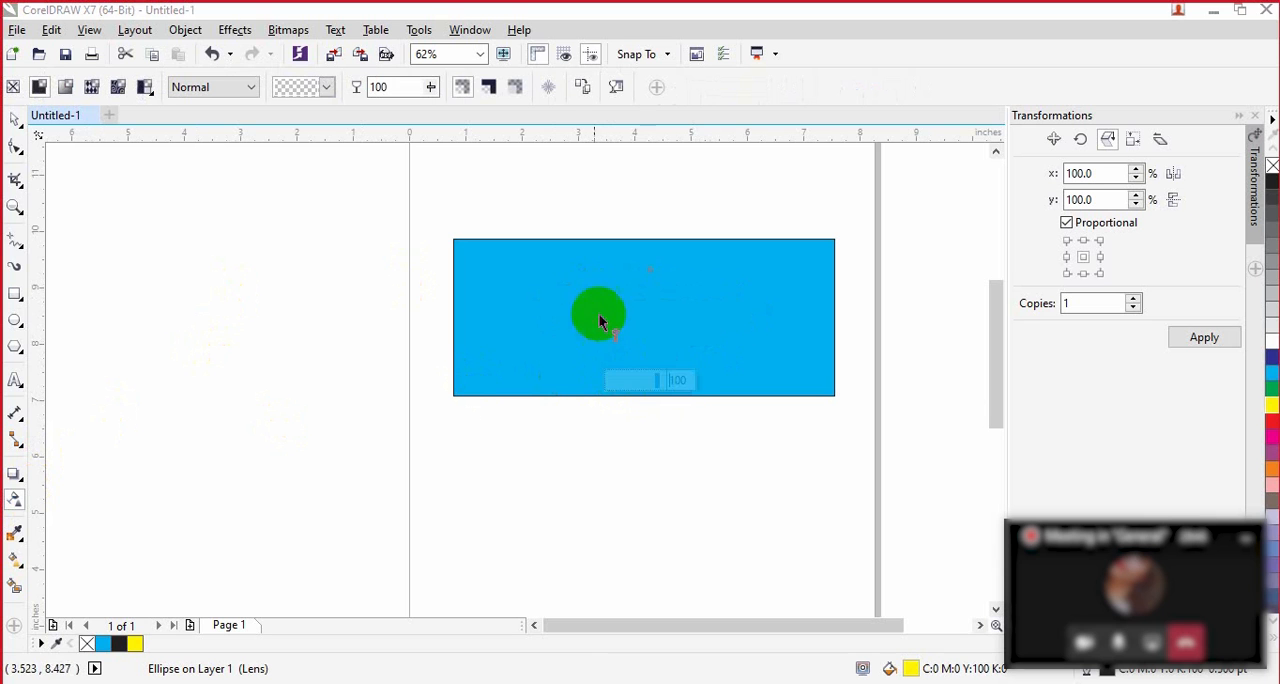
click(650, 383)
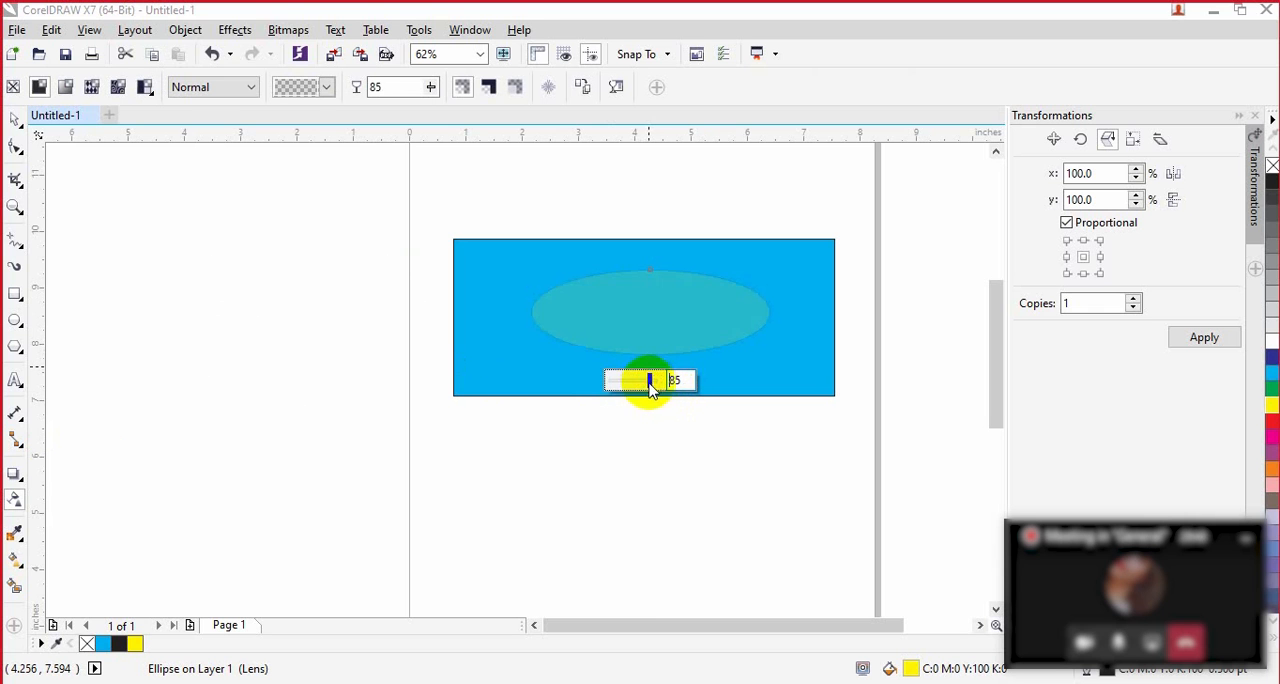
drag(645, 388, 637, 389)
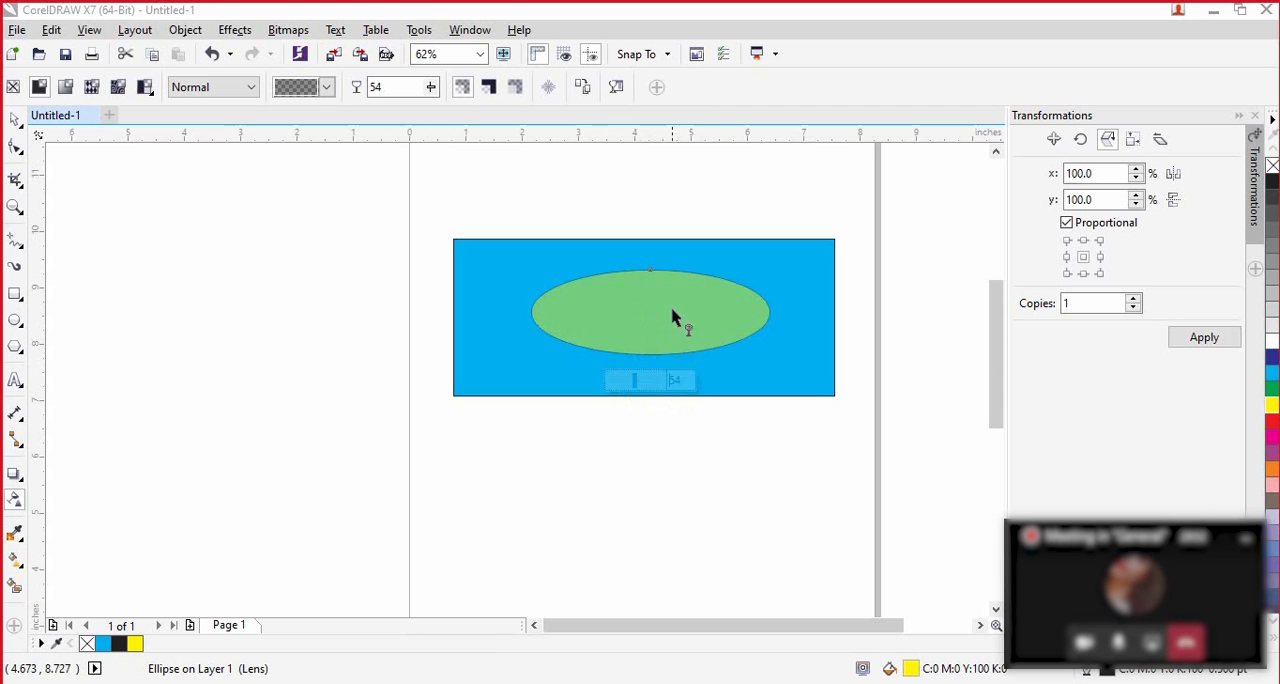
Step: Raise the yellow ellipse's uniform transparency to 67 and on to 85, and deselect the ellipse
click(659, 388)
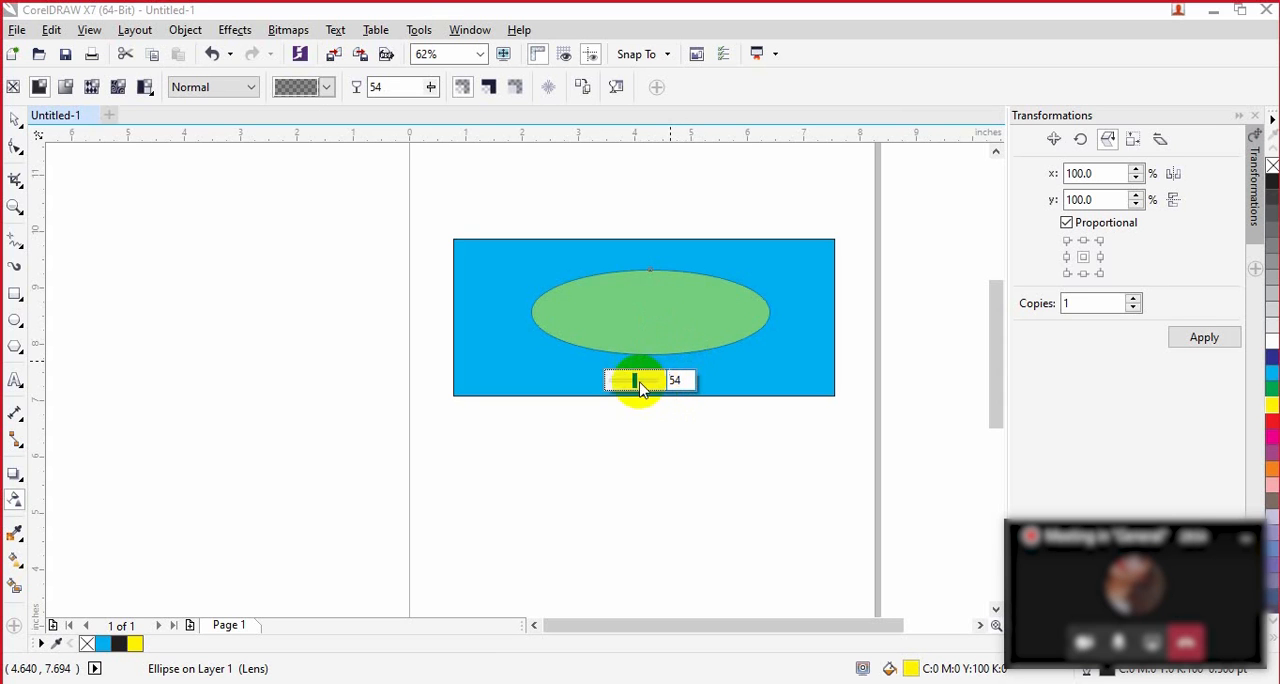
drag(640, 383, 644, 384)
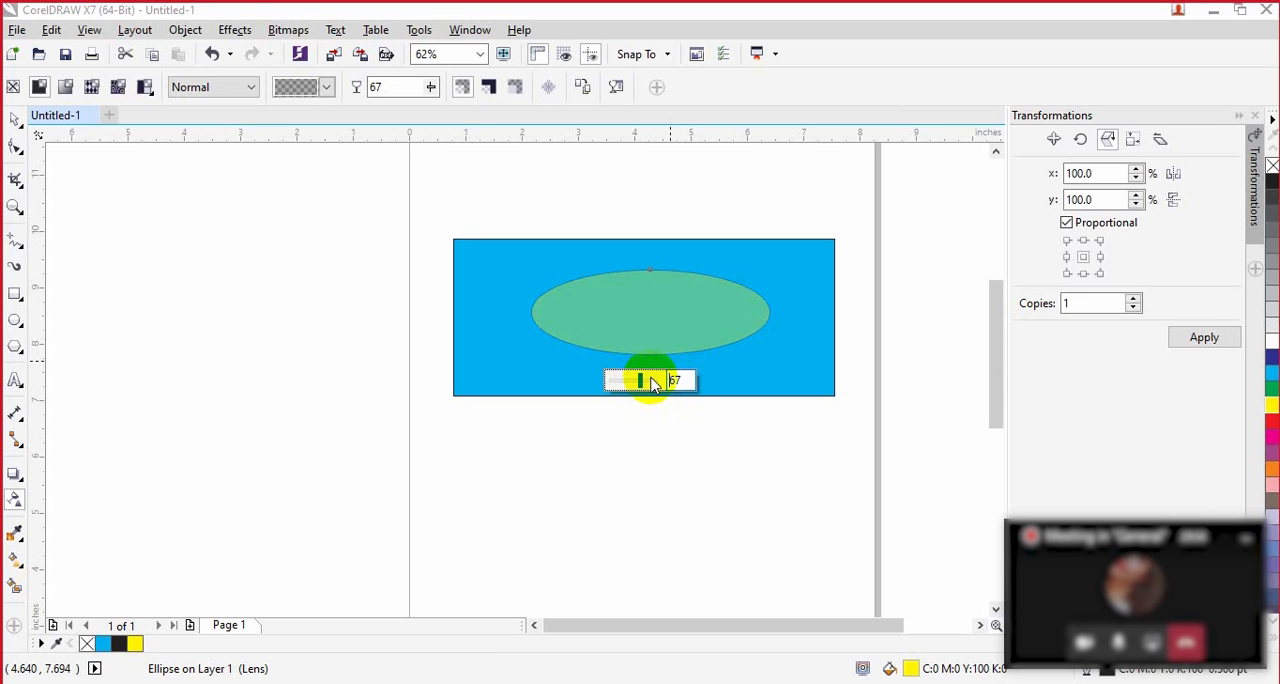
click(651, 382)
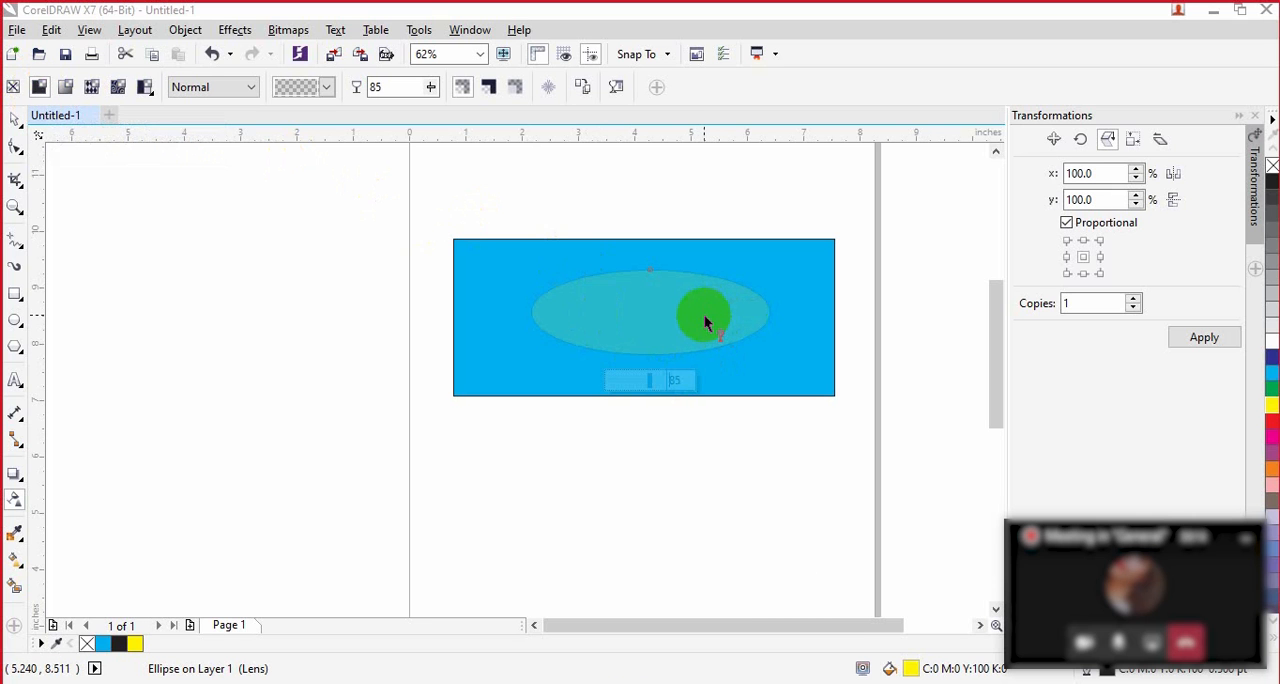
click(757, 410)
Step: Undo all edits to the ellipse, including its transparency, fill and creation, leaving only the cyan rectangle
key(ctrl+z)
key(ctrl+z)
key(ctrl+z)
key(ctrl+z)
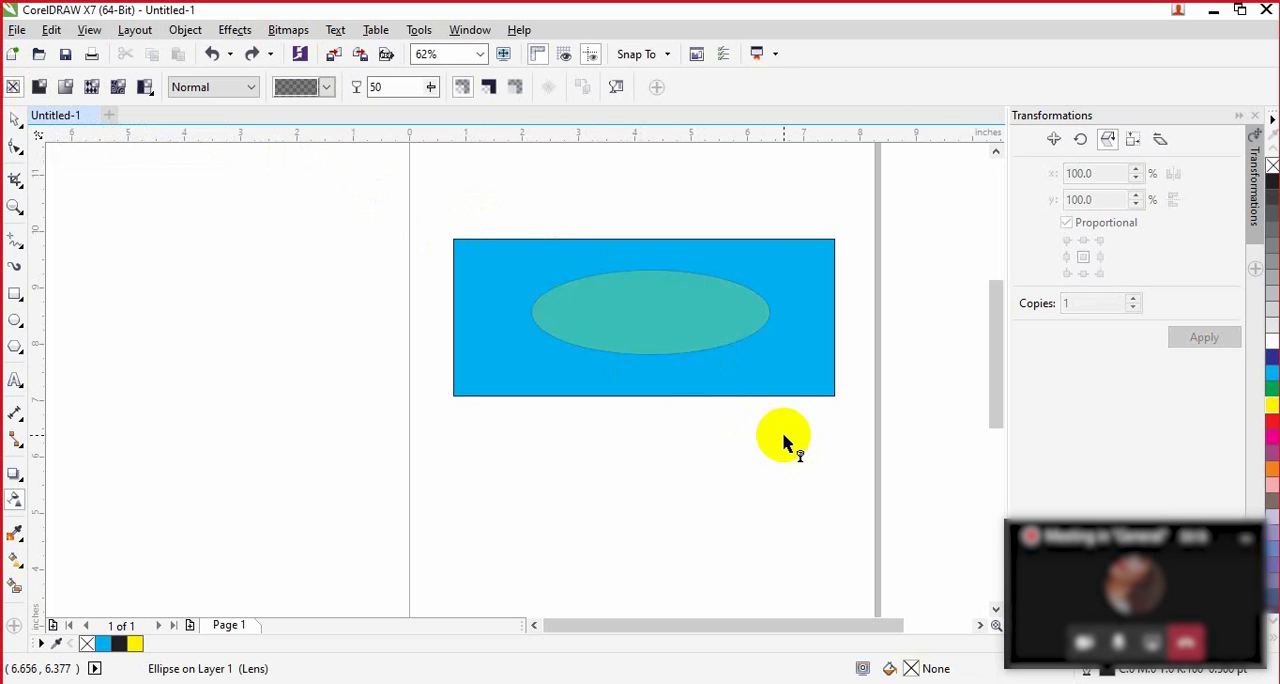
key(ctrl+z)
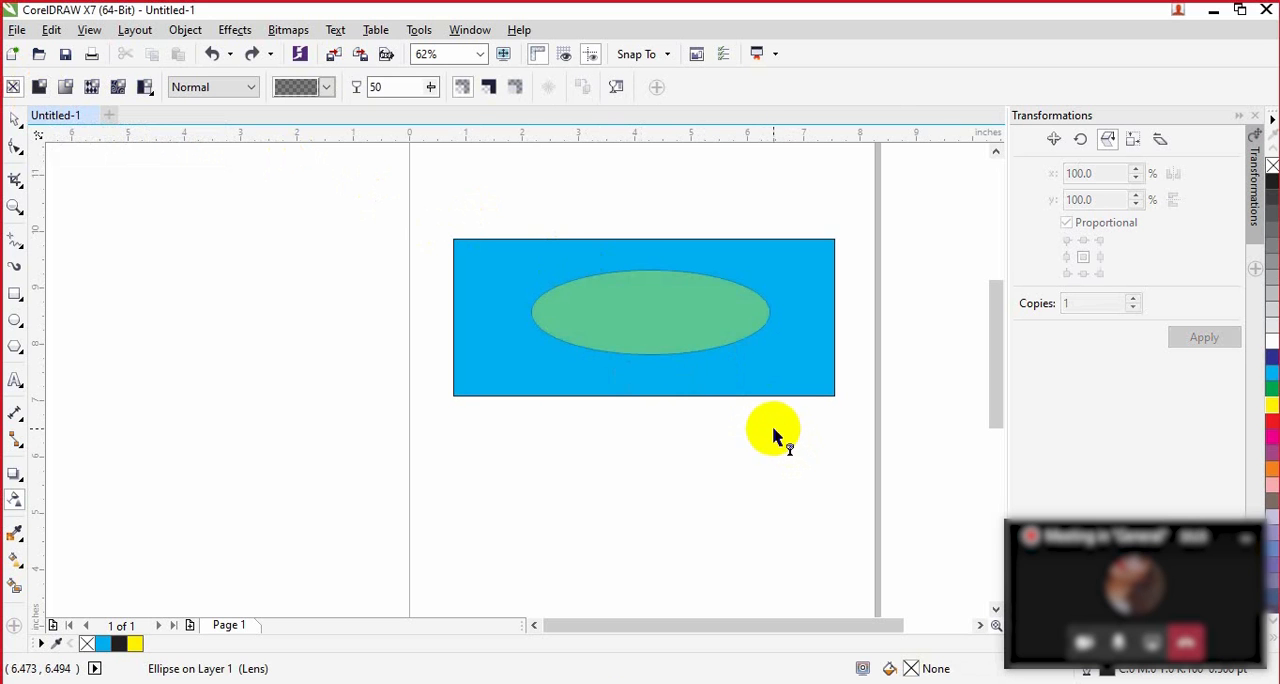
key(ctrl+z)
key(ctrl+z)
key(ctrl+z)
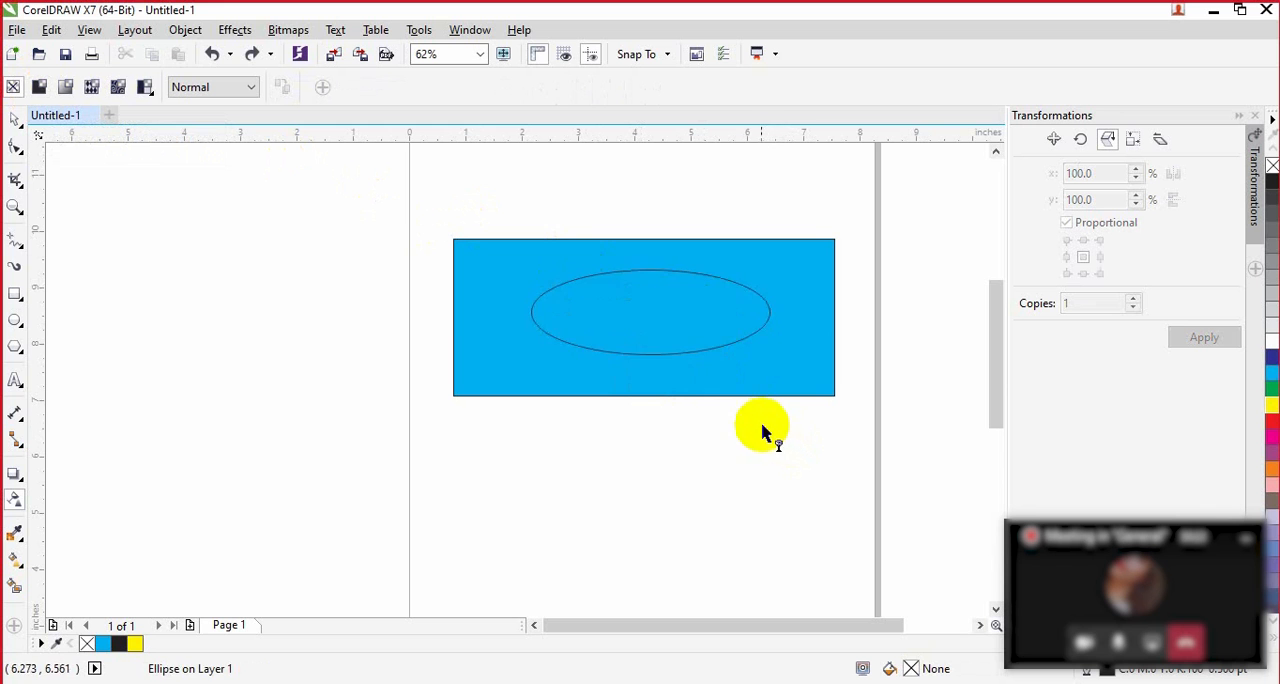
key(ctrl+z)
Step: Apply fountain transparency to the cyan rectangle, try reshaping the gradient near its middle, and undo that attempt
click(745, 328)
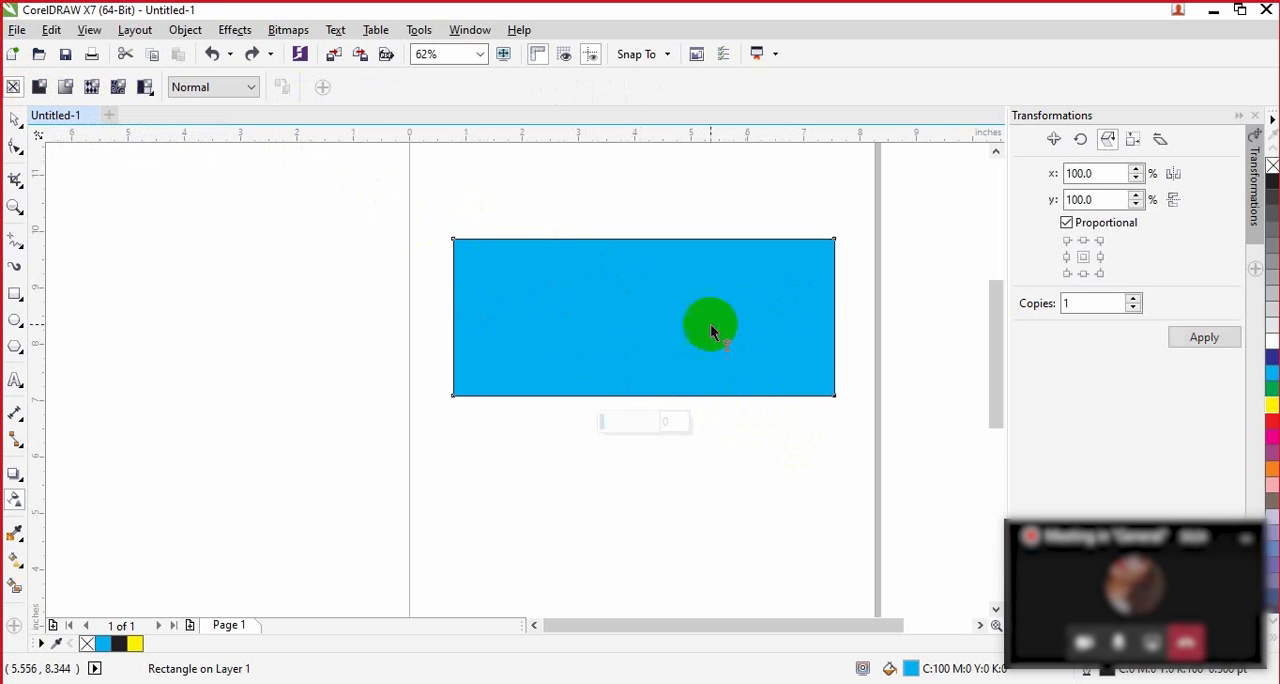
click(66, 88)
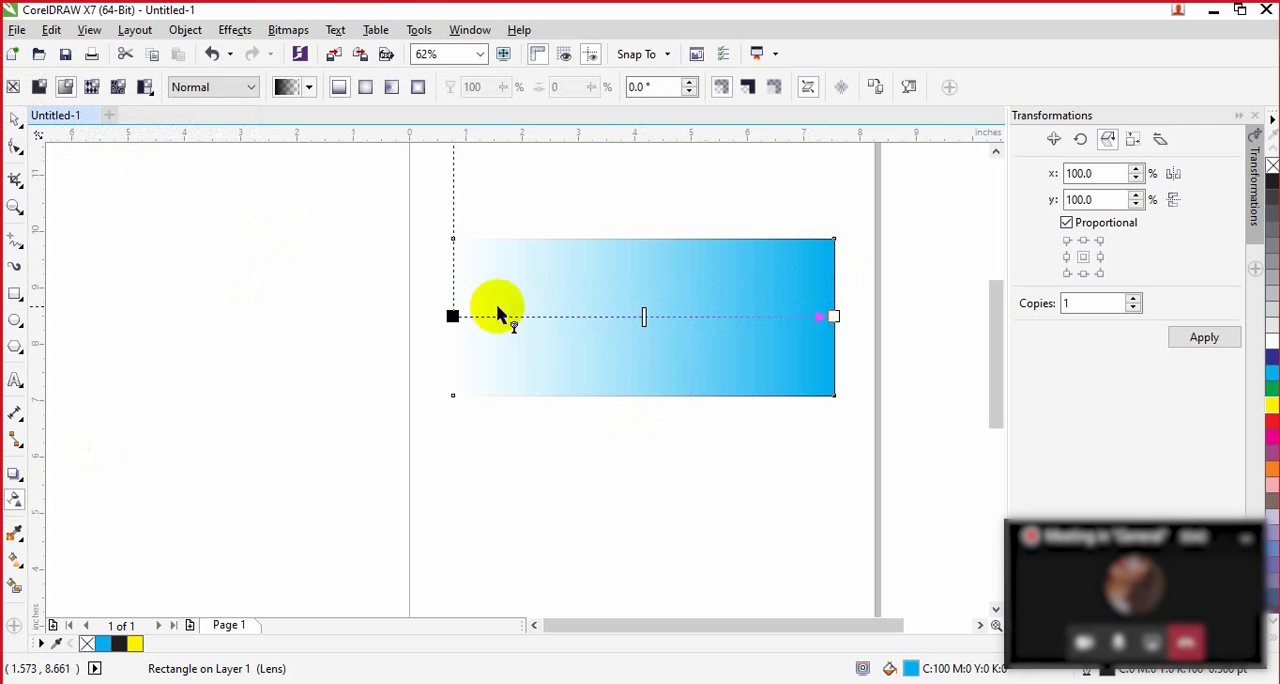
click(453, 316)
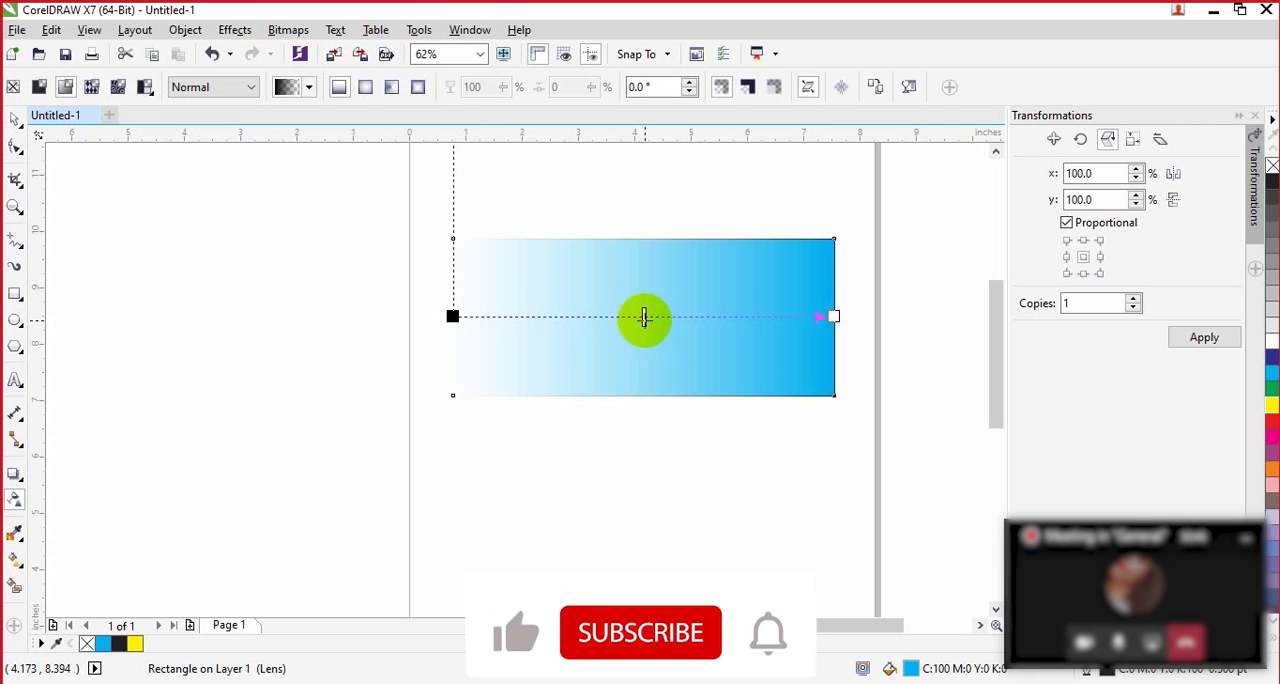
drag(644, 316, 571, 326)
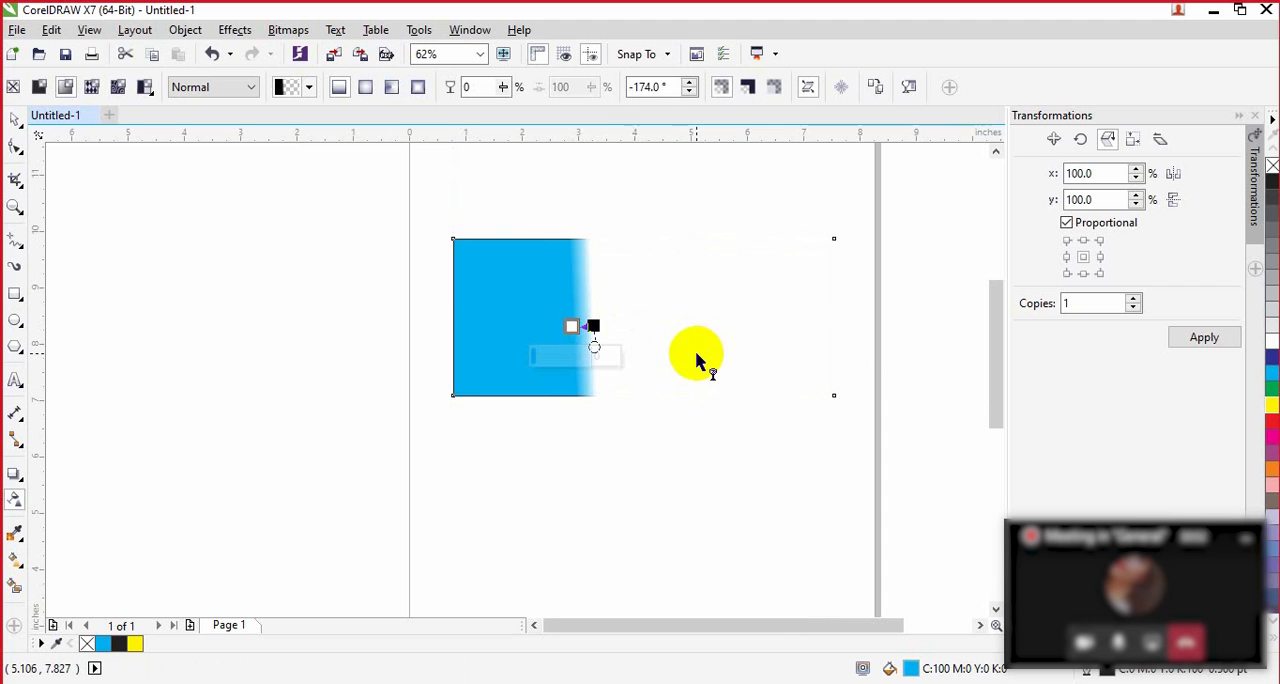
key(ctrl+z)
Step: Shift the fountain transparency's midpoint toward the transparent end and back past centre, and pull the opaque end node in to about mid-rectangle
drag(594, 316, 517, 318)
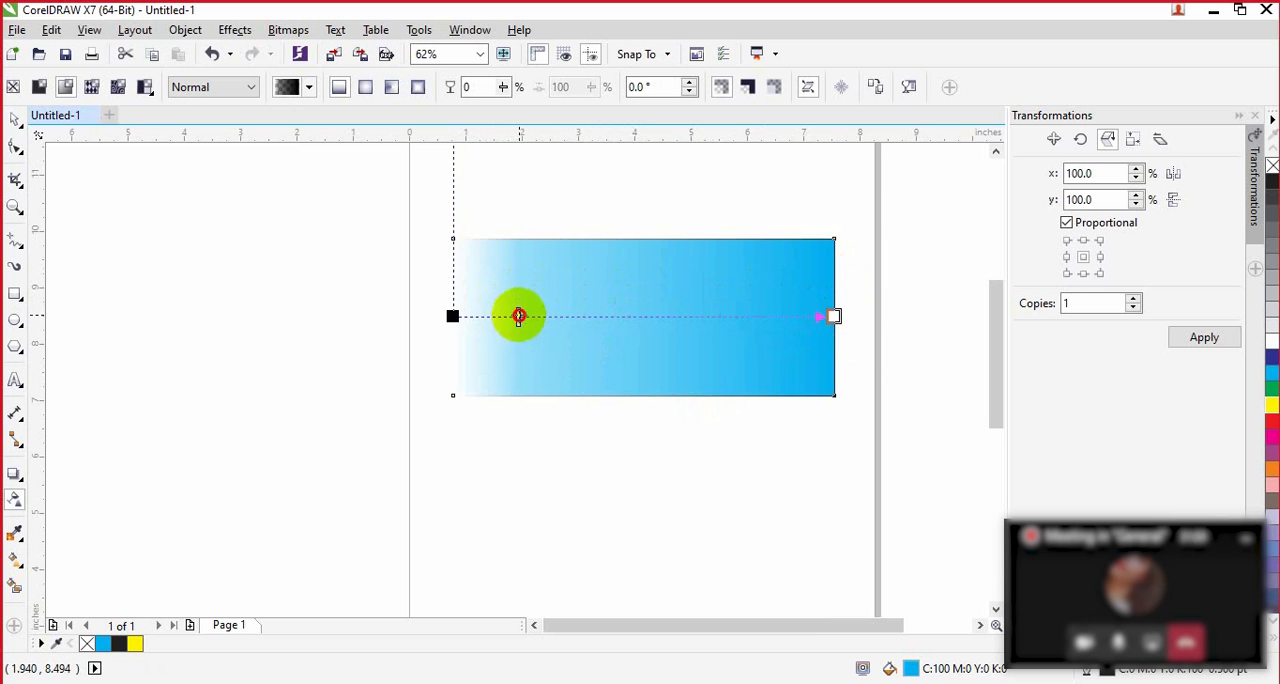
drag(518, 317, 668, 328)
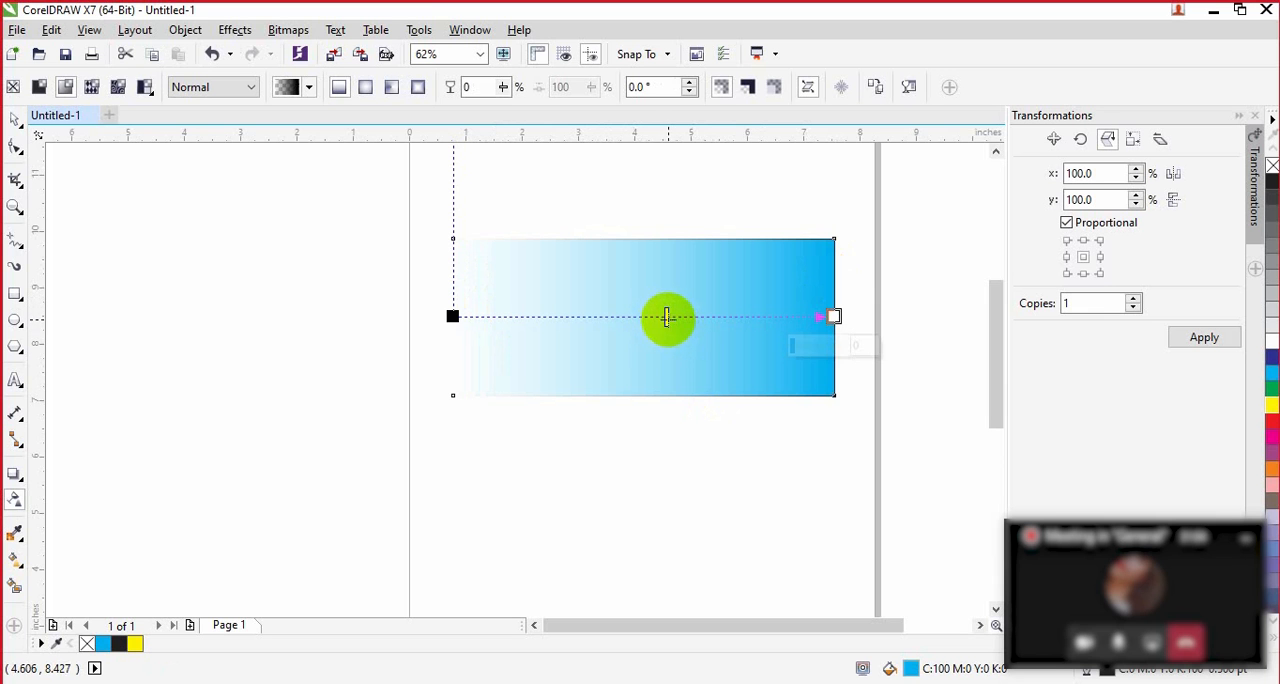
mouse_move(667, 317)
mouse_down()
mouse_move(731, 331)
mouse_move(734, 314)
mouse_move(772, 318)
mouse_move(668, 322)
mouse_up()
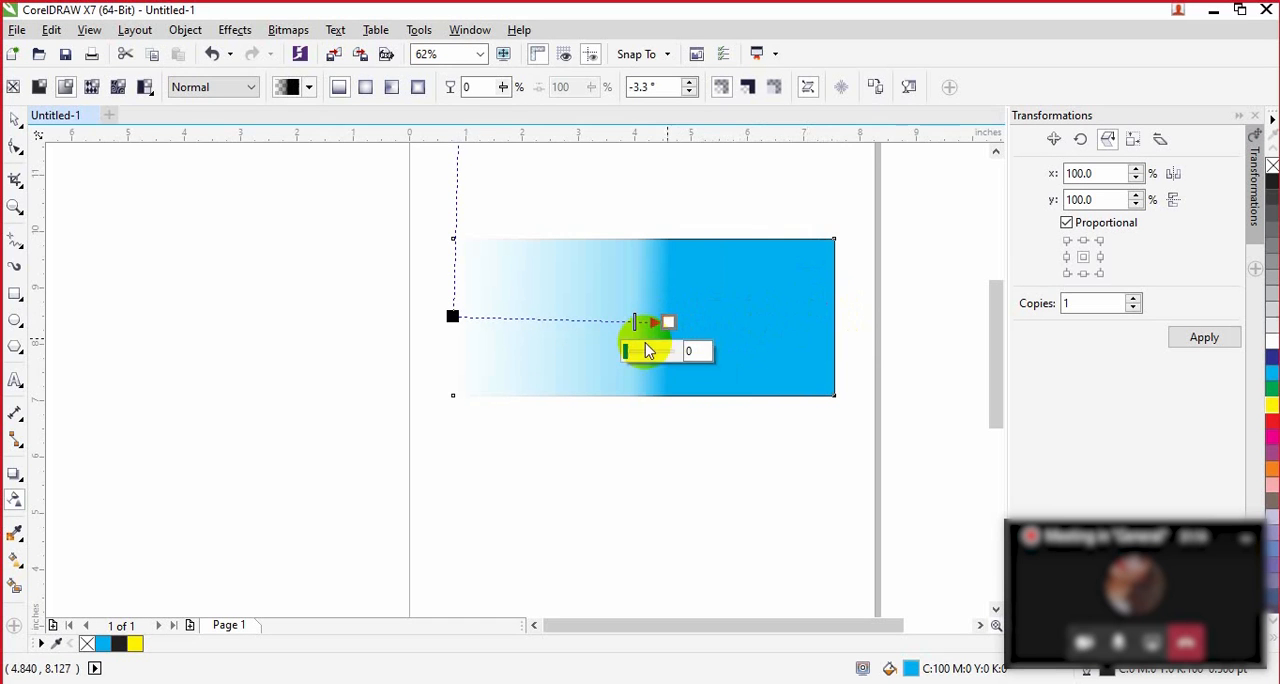
Step: Shorten the transparency gradient to about 2.6 inches and try its midpoint near both ends before settling about halfway
drag(621, 323, 500, 317)
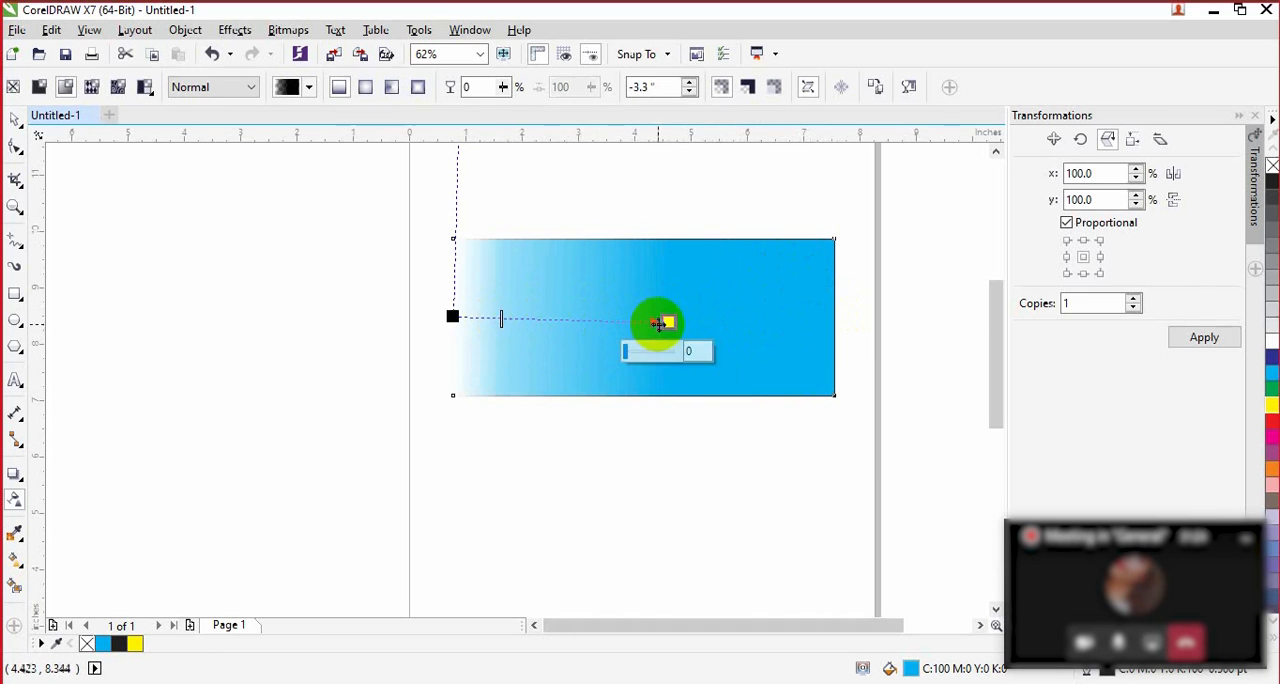
drag(668, 321, 601, 316)
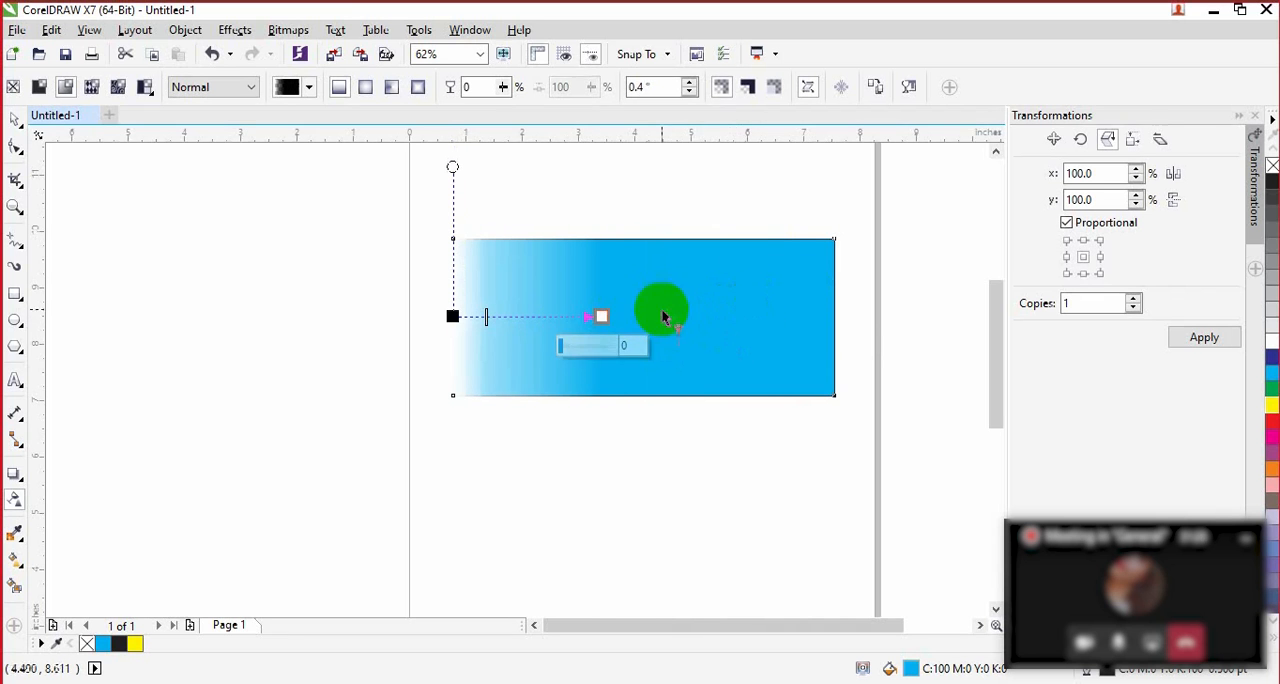
drag(487, 317, 578, 322)
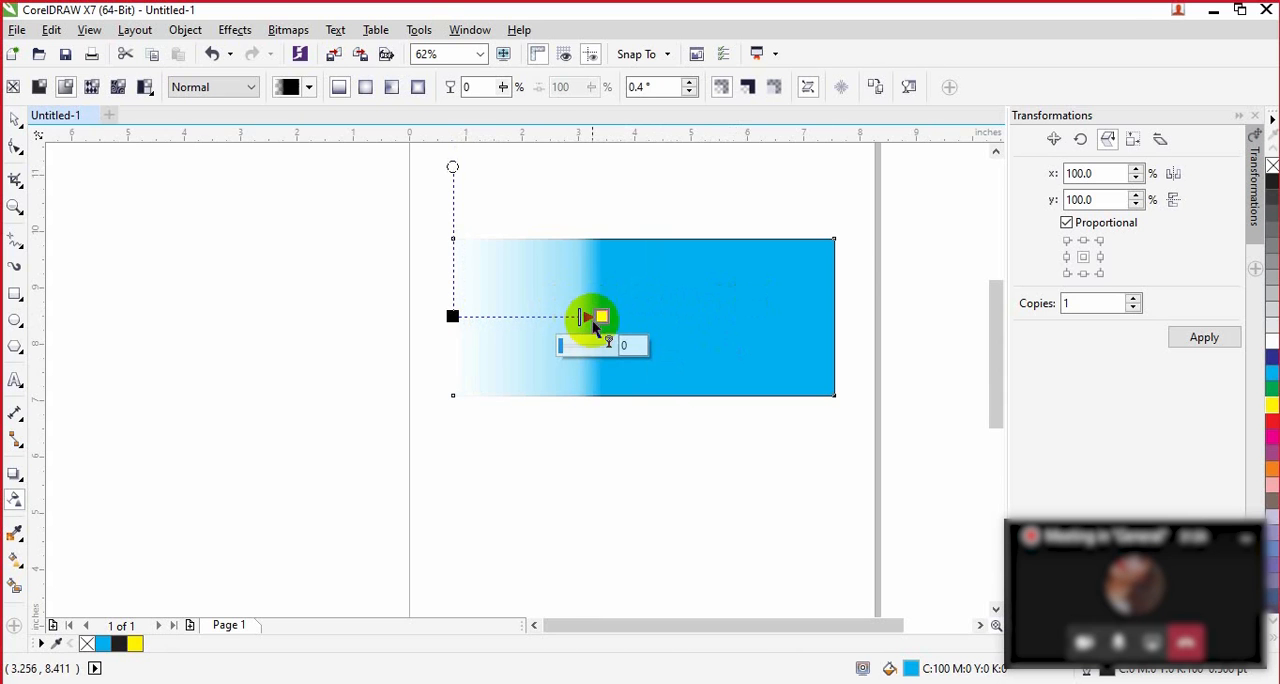
drag(580, 318, 528, 315)
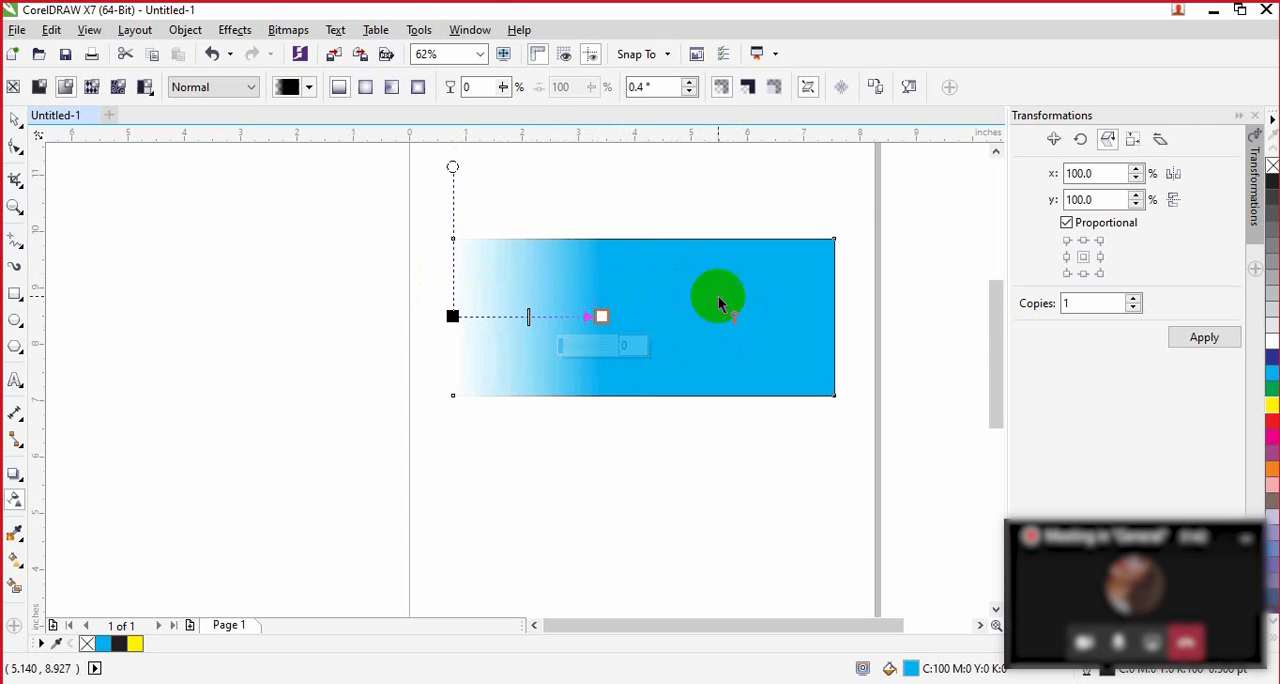
Step: Undo the rectangle's fountain transparency edits and its cyan fill, and fill the rectangle with dark blue
key(ctrl+z)
key(ctrl+z)
key(ctrl+z)
key(ctrl+z)
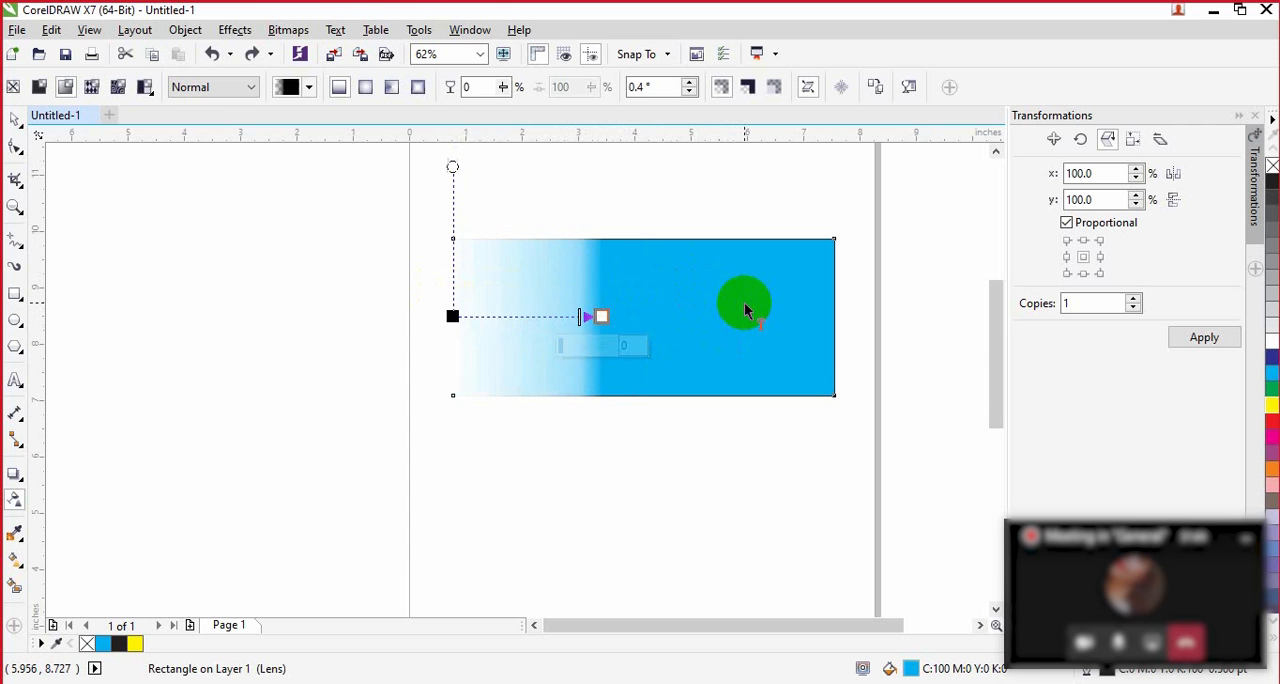
key(ctrl+shift+z)
key(ctrl+shift+z)
key(ctrl+shift+z)
key(ctrl+shift+z)
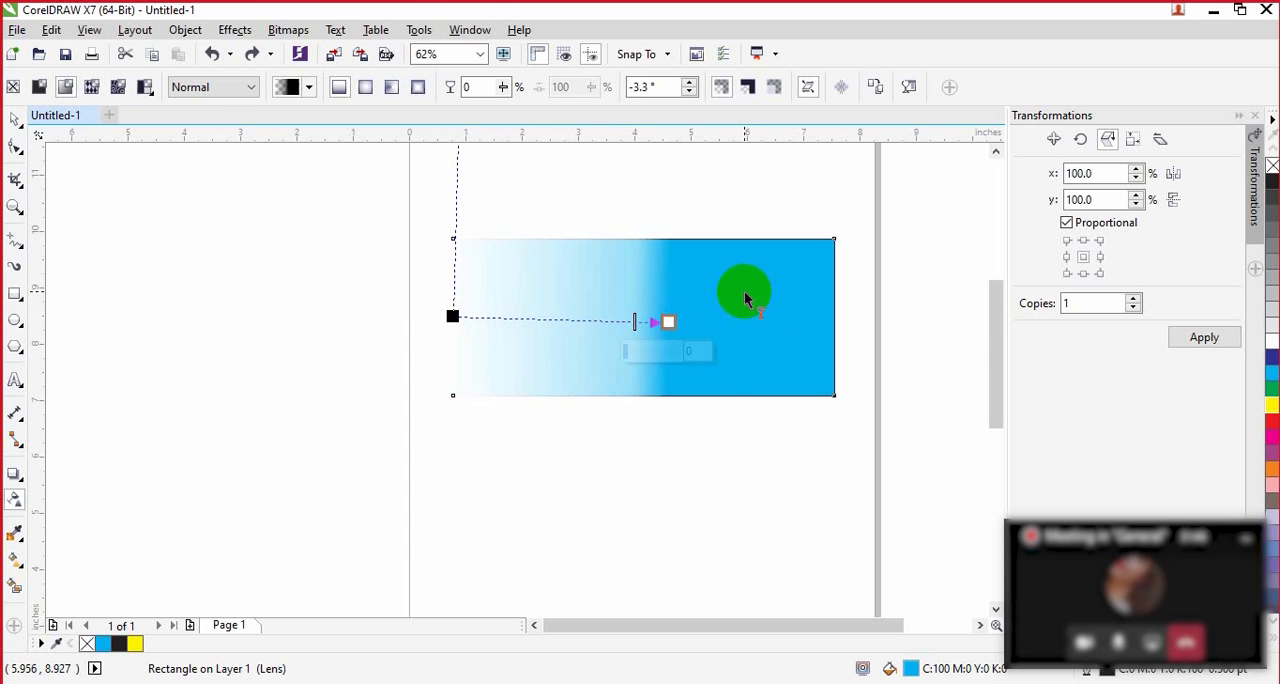
key(ctrl+shift+z)
key(ctrl+shift+z)
key(ctrl+shift+z)
key(ctrl+shift+z)
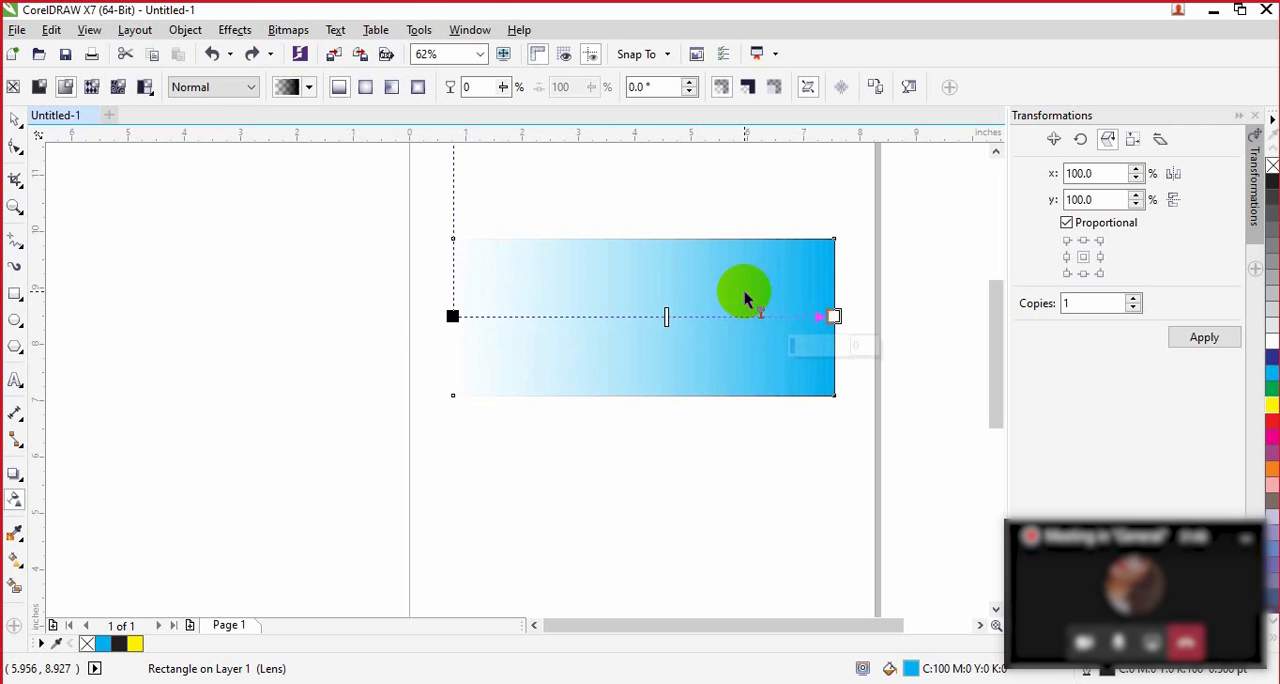
key(ctrl+z)
key(ctrl+z)
key(ctrl+z)
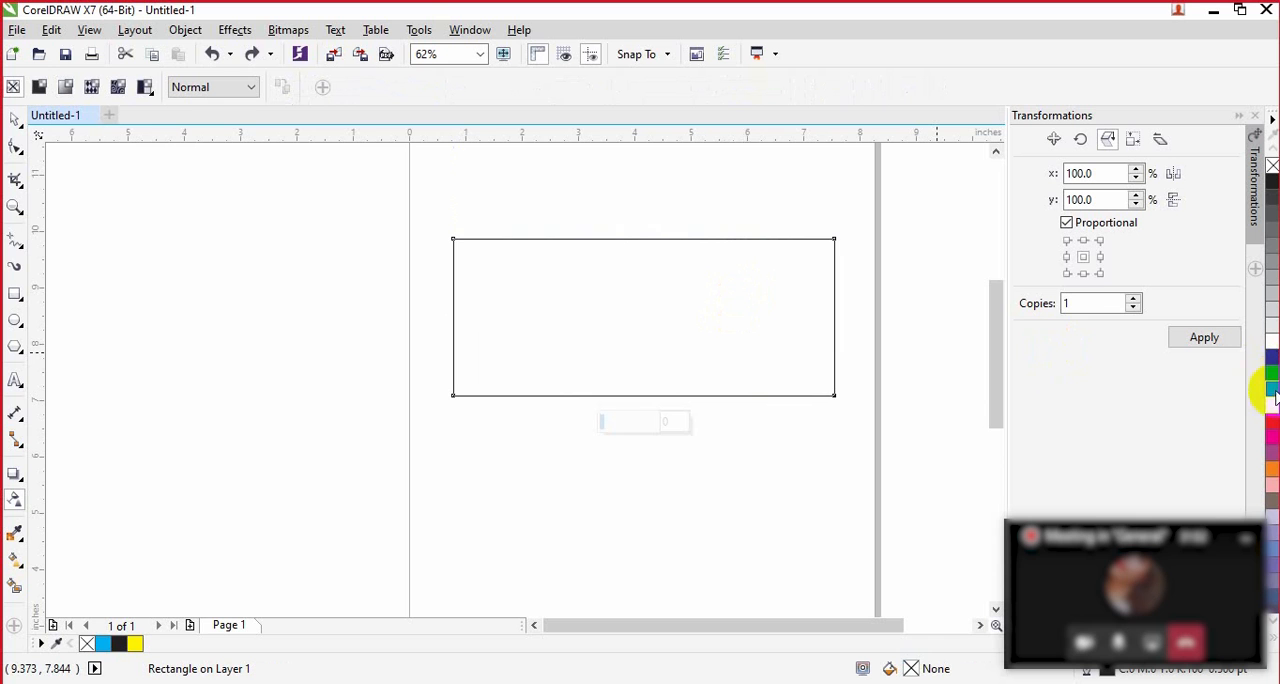
drag(1268, 357, 768, 363)
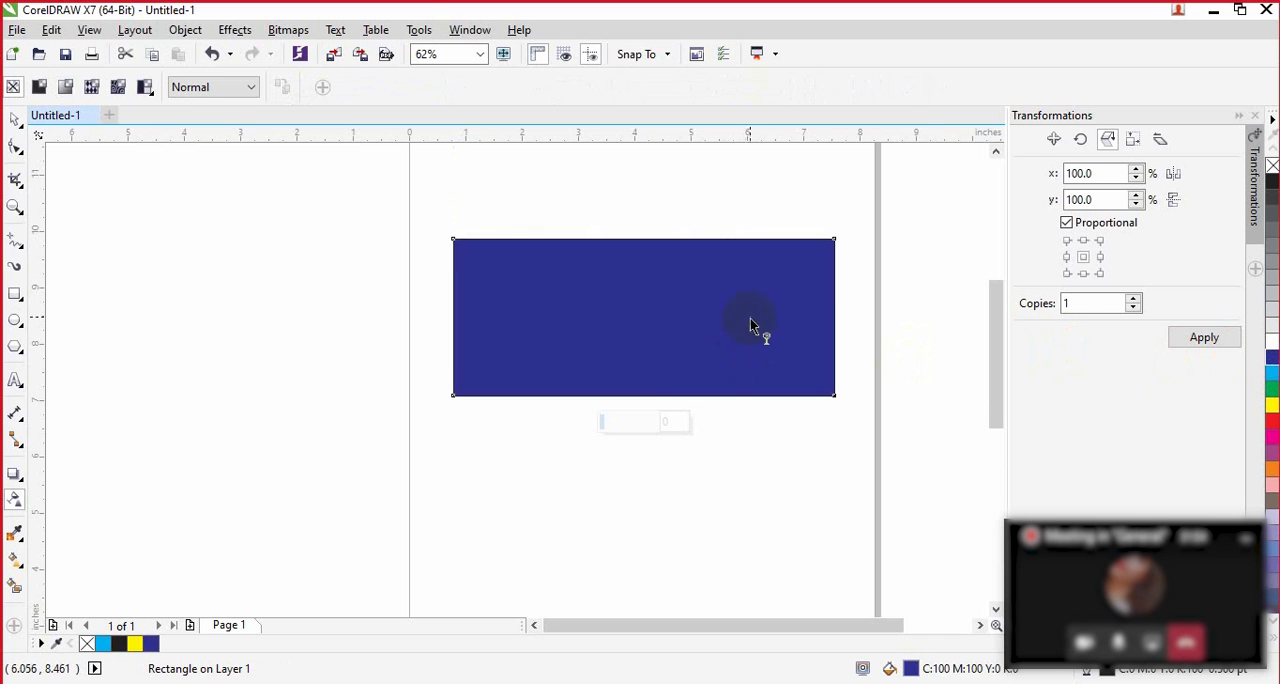
Step: Draw a rectangle about 3.4 by 1.4 inches from the blue rectangle's centre to its lower-right corner and fill it with green
click(15, 321)
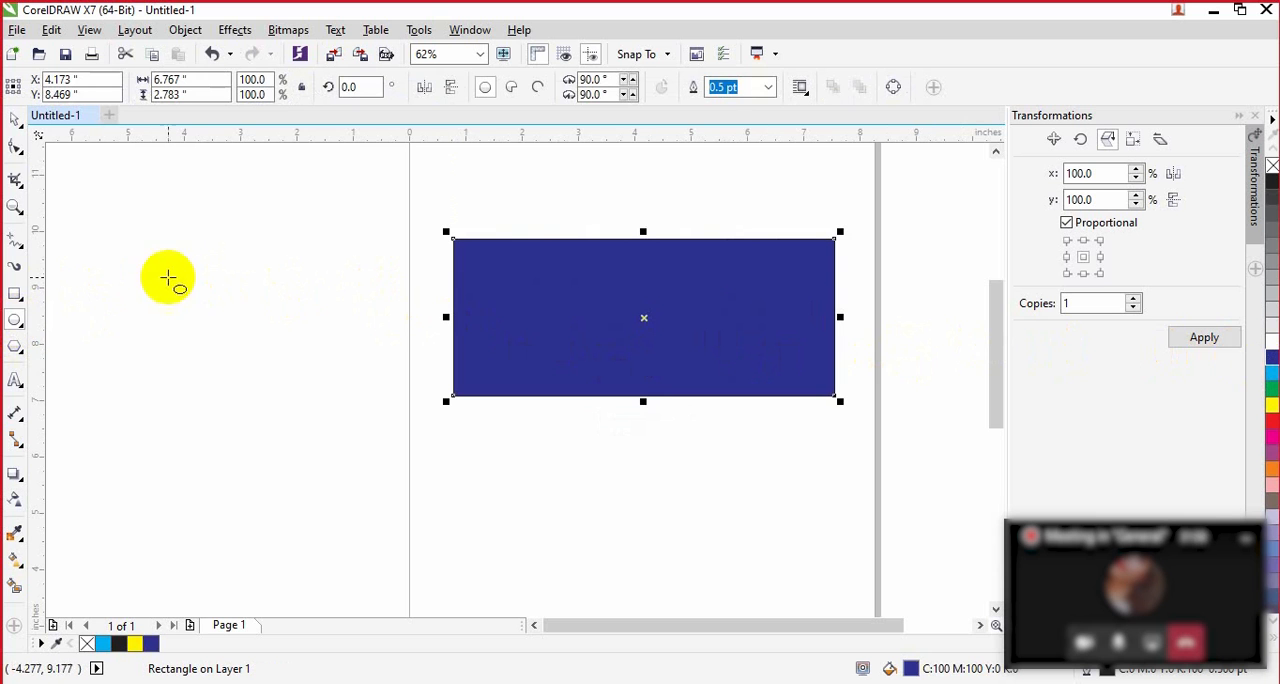
click(15, 293)
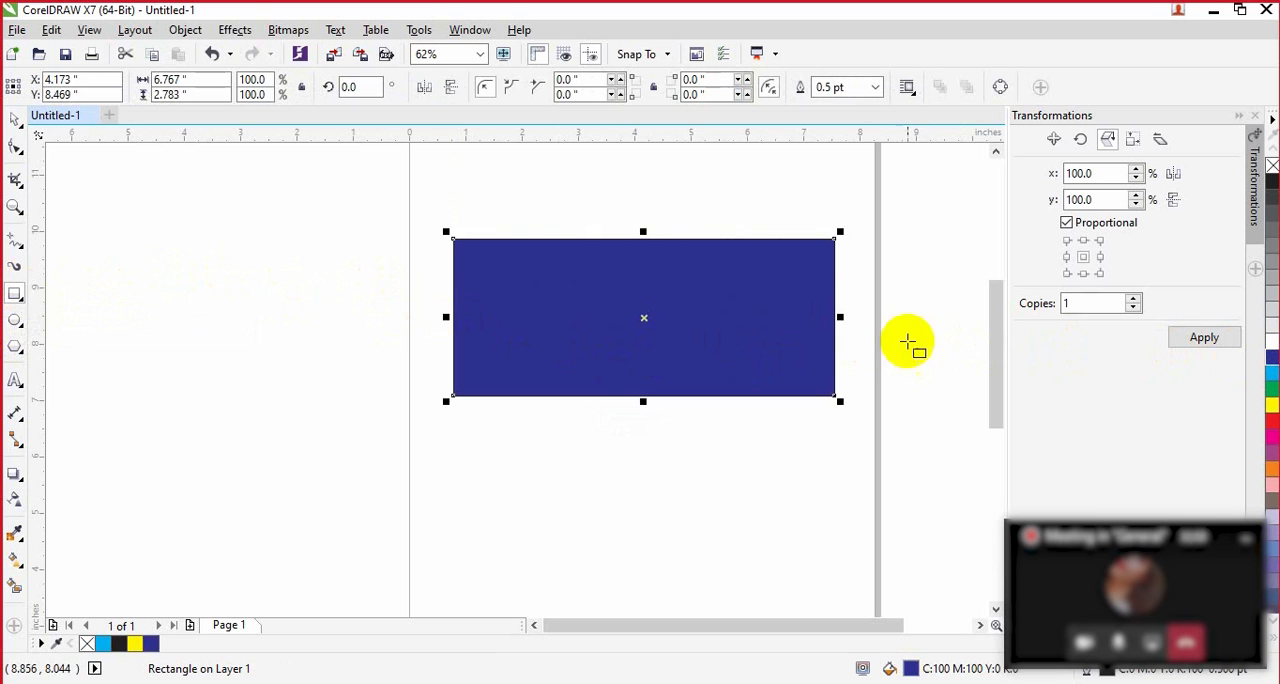
drag(833, 239, 659, 294)
key(ctrl+z)
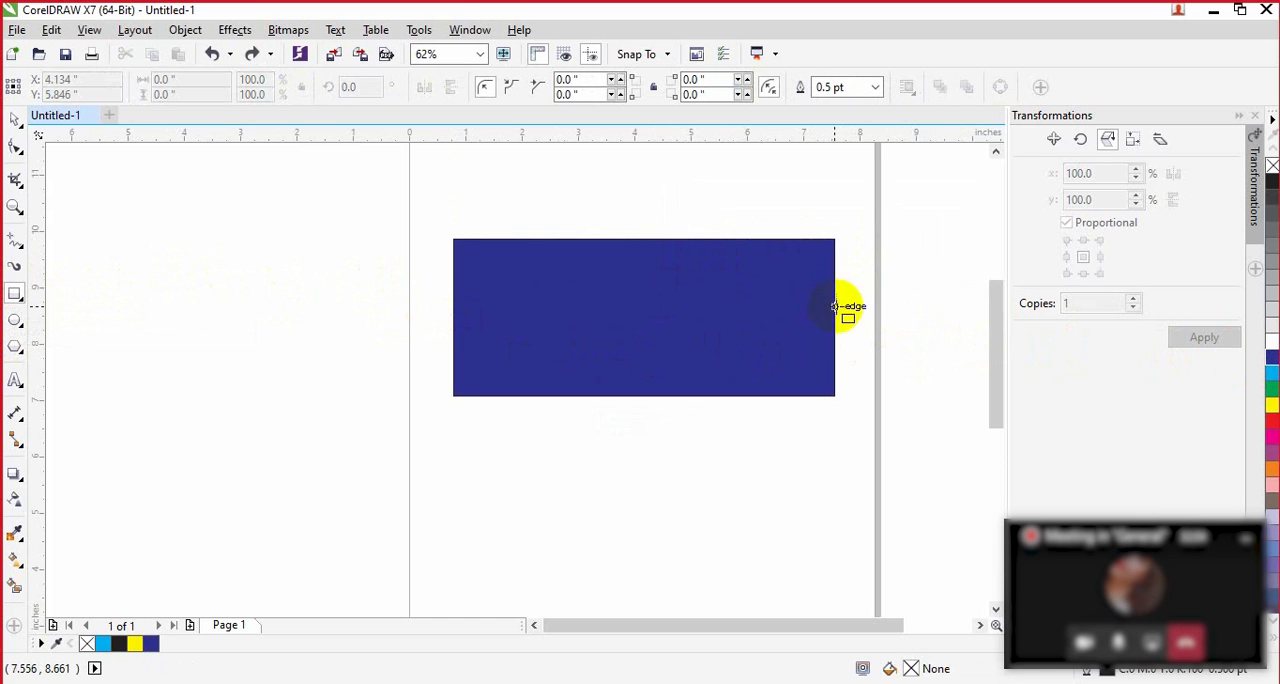
mouse_move(643, 317)
mouse_down()
mouse_move(670, 300)
mouse_move(797, 331)
mouse_move(823, 286)
mouse_move(815, 323)
mouse_move(814, 310)
mouse_move(800, 321)
mouse_move(774, 311)
mouse_move(834, 375)
mouse_move(833, 395)
mouse_up()
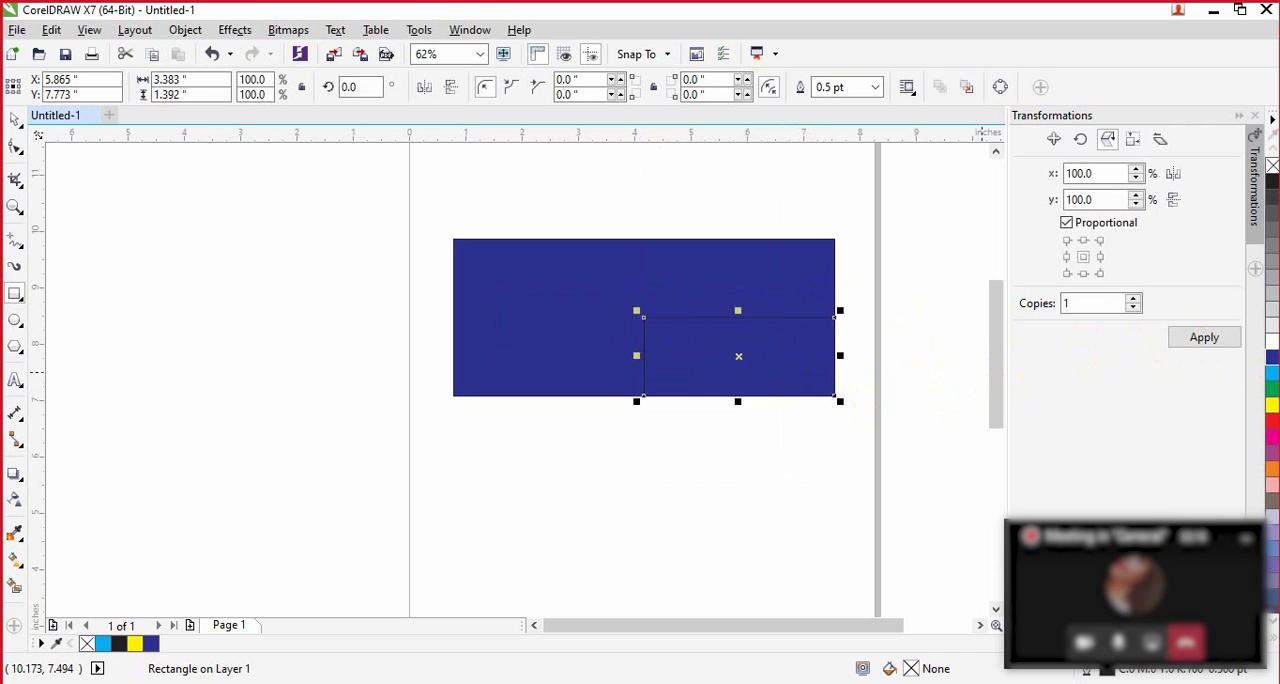
click(1272, 386)
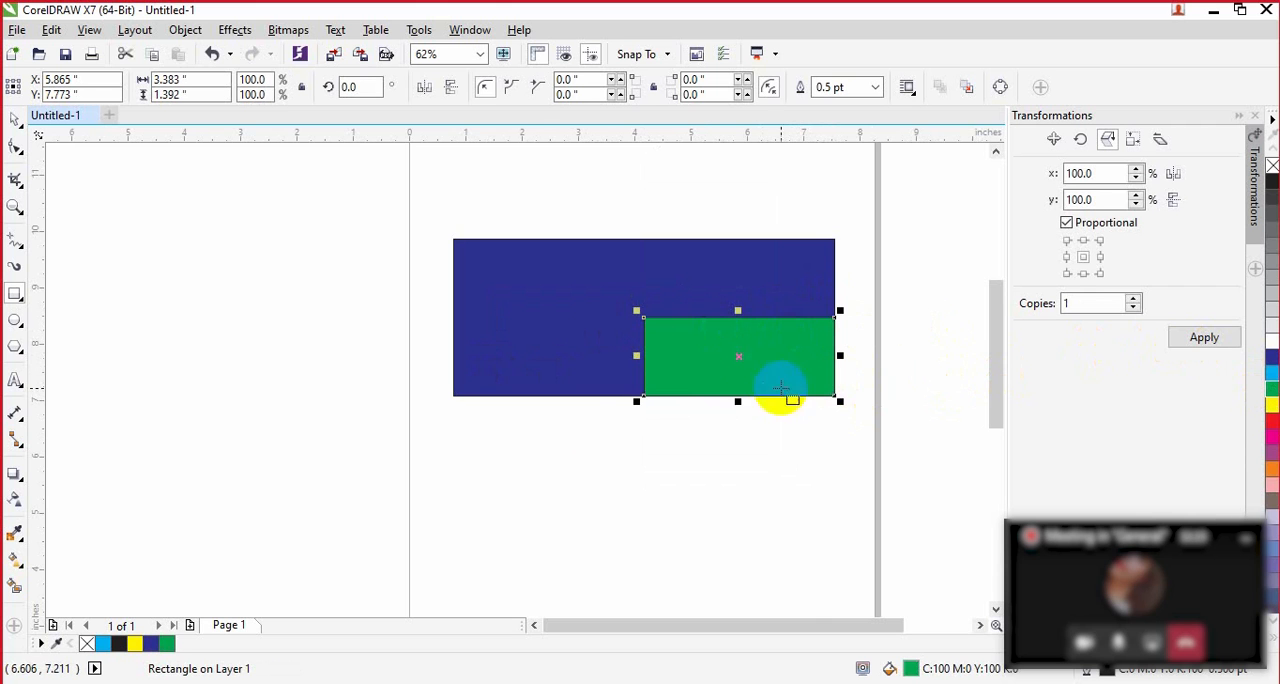
Step: Apply fountain transparency to the green rectangle and shift the gradient's midpoint toward the transparent end and back toward the opaque end
click(20, 500)
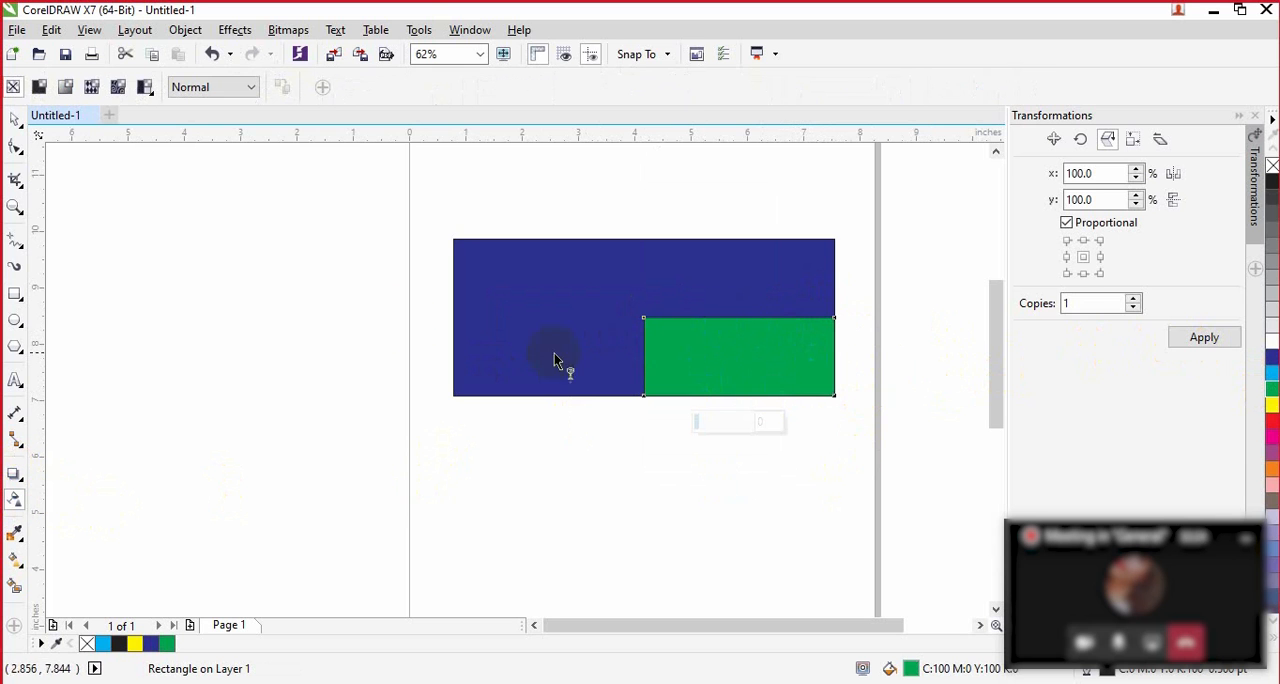
click(66, 88)
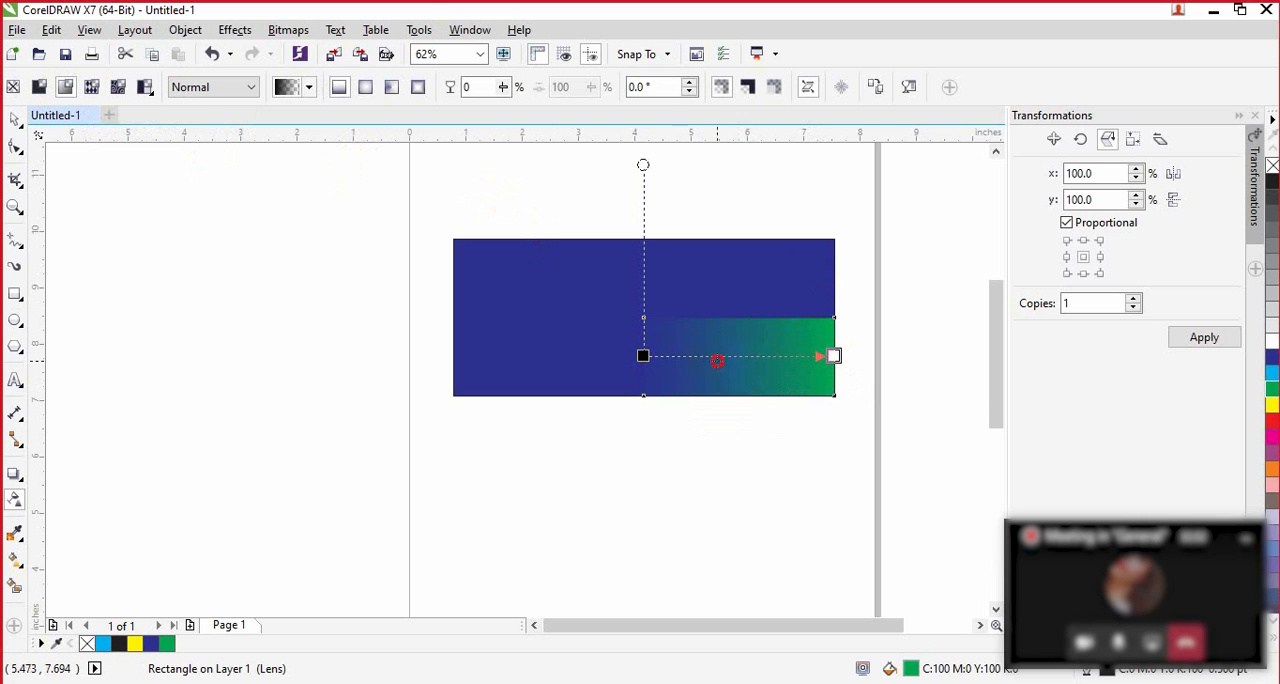
click(685, 357)
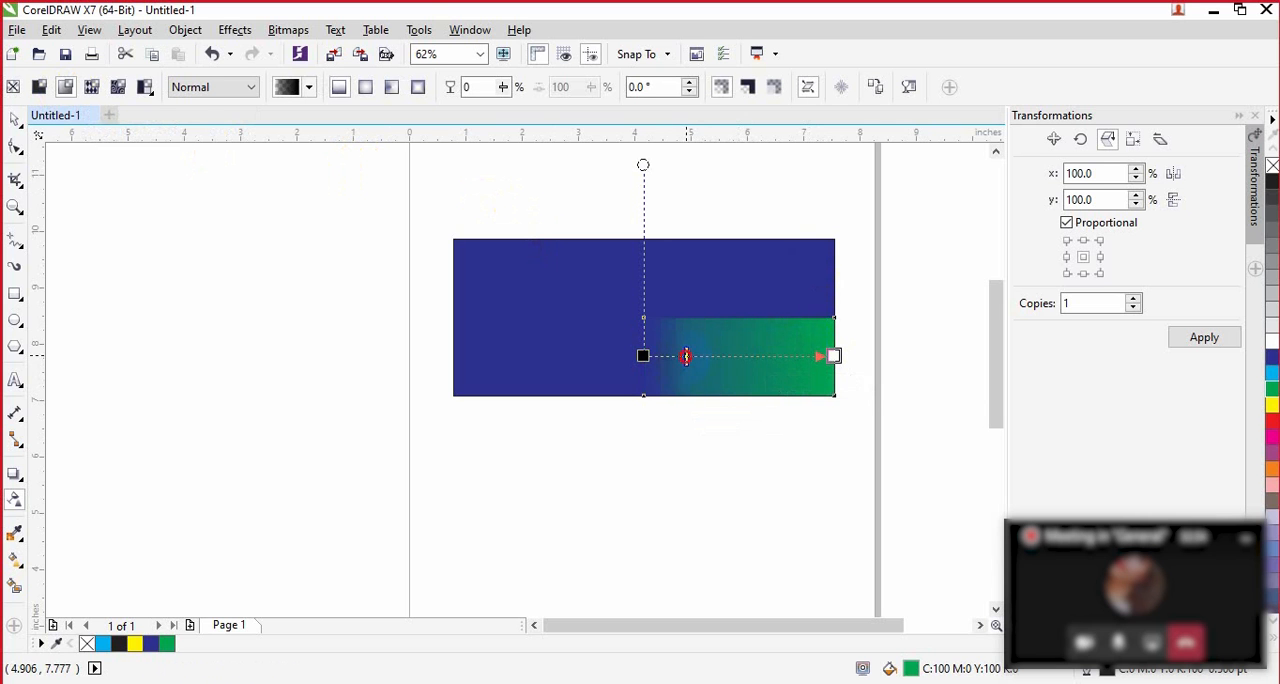
drag(771, 356, 771, 356)
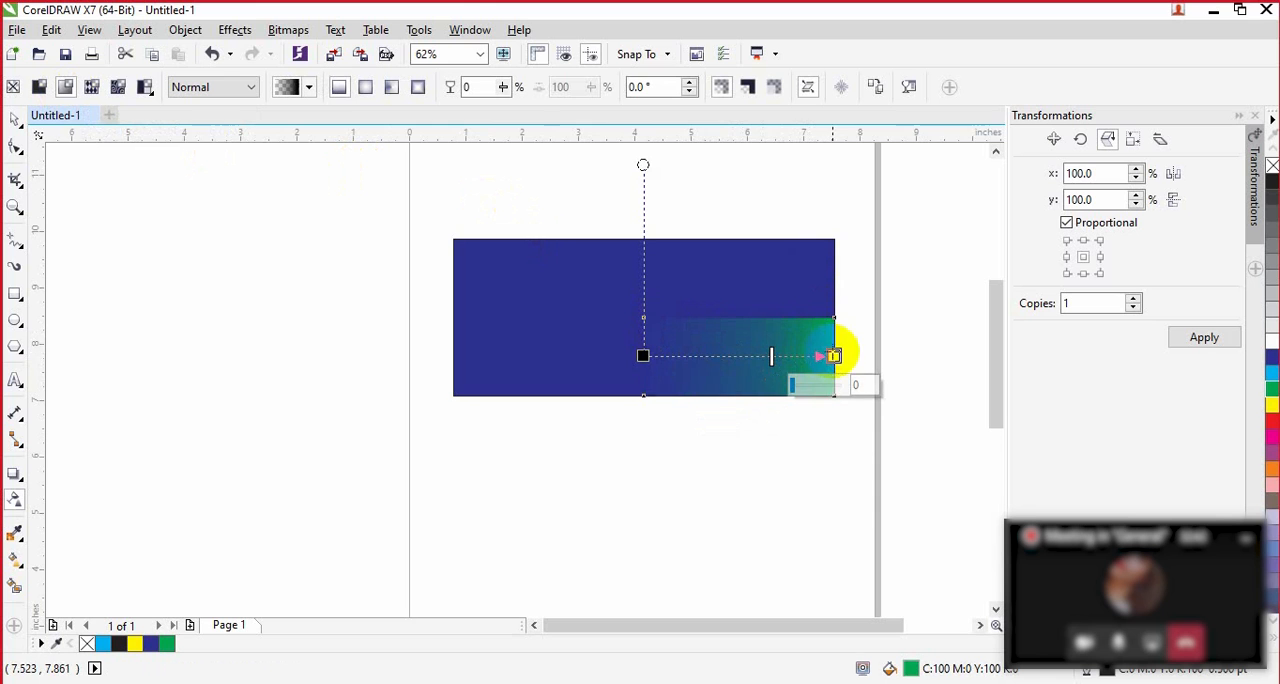
Step: Shorten the green rectangle's transparency gradient to about 2.1 inches, shift its midpoint toward the transparent end, and reselect the rectangle
drag(834, 356, 763, 353)
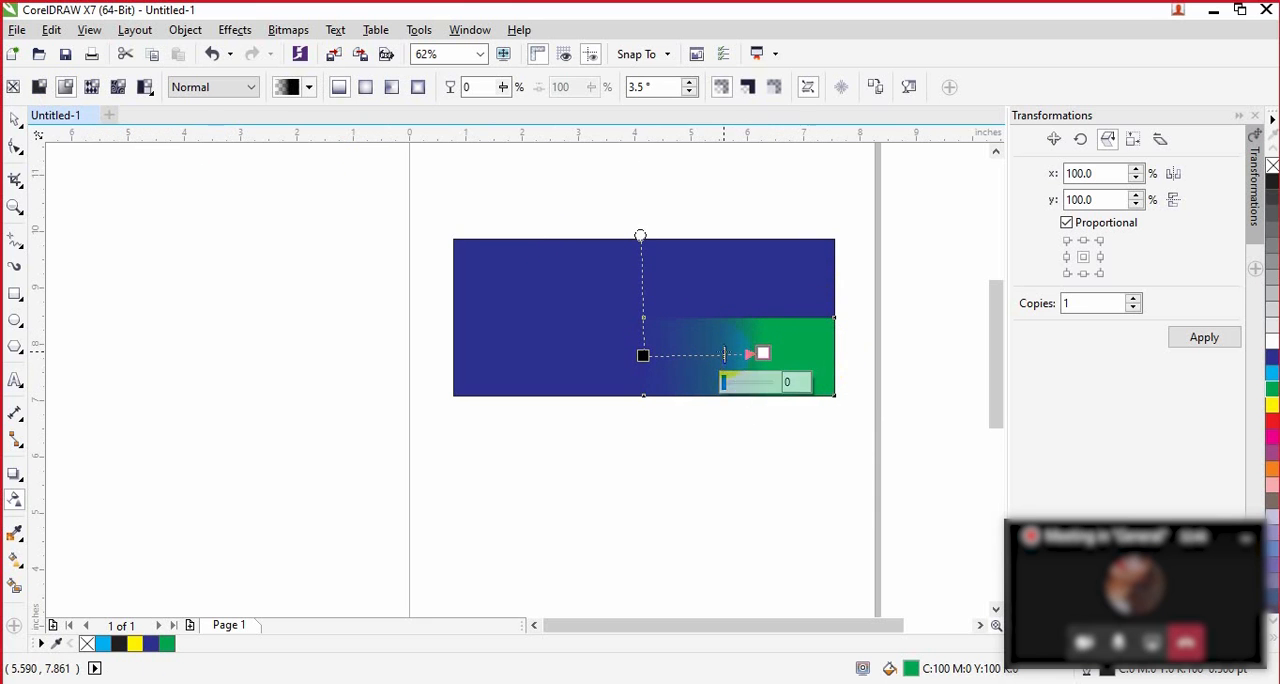
drag(685, 355, 685, 355)
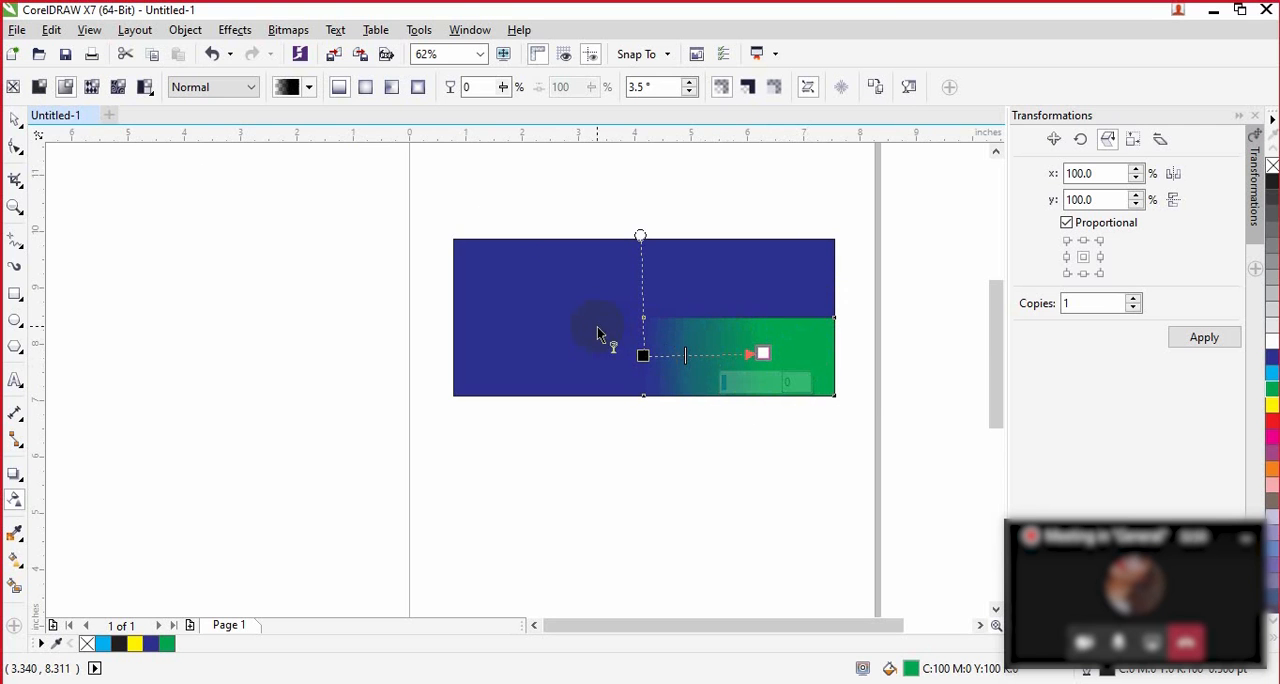
click(18, 120)
click(700, 470)
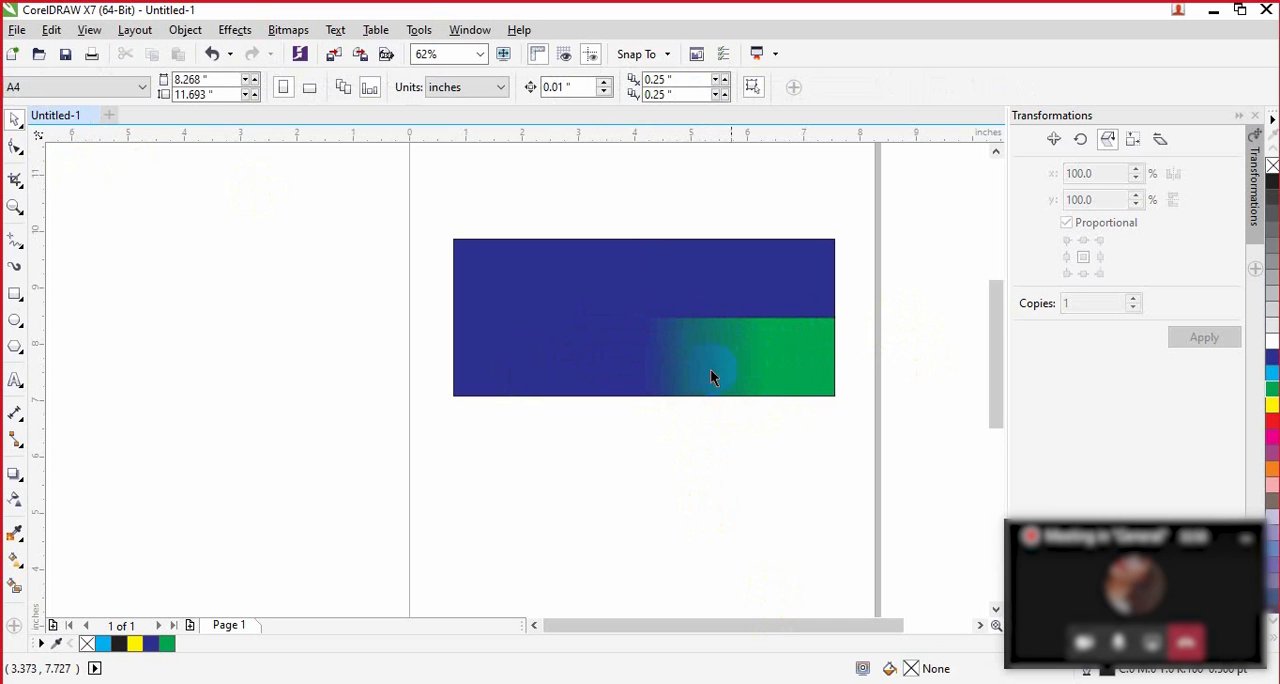
click(792, 350)
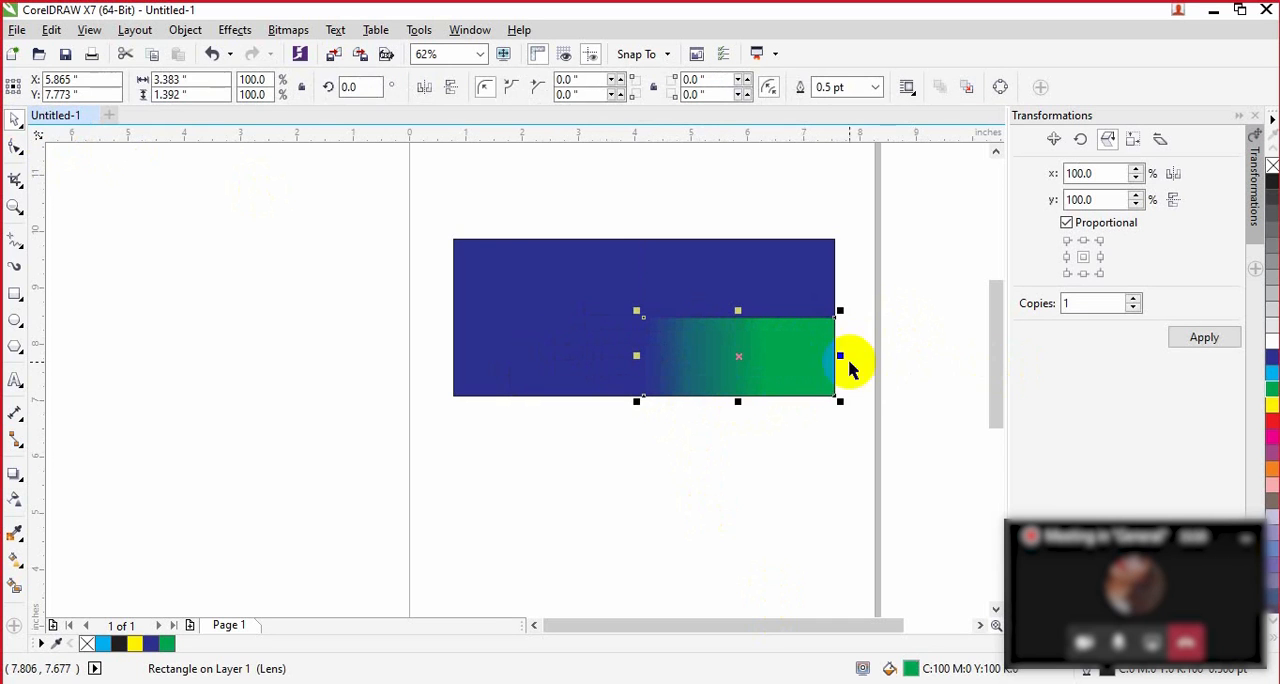
Step: Set the end node of the green rectangle's transparency to 46 and switch the gradient to elliptical fountain transparency
click(15, 500)
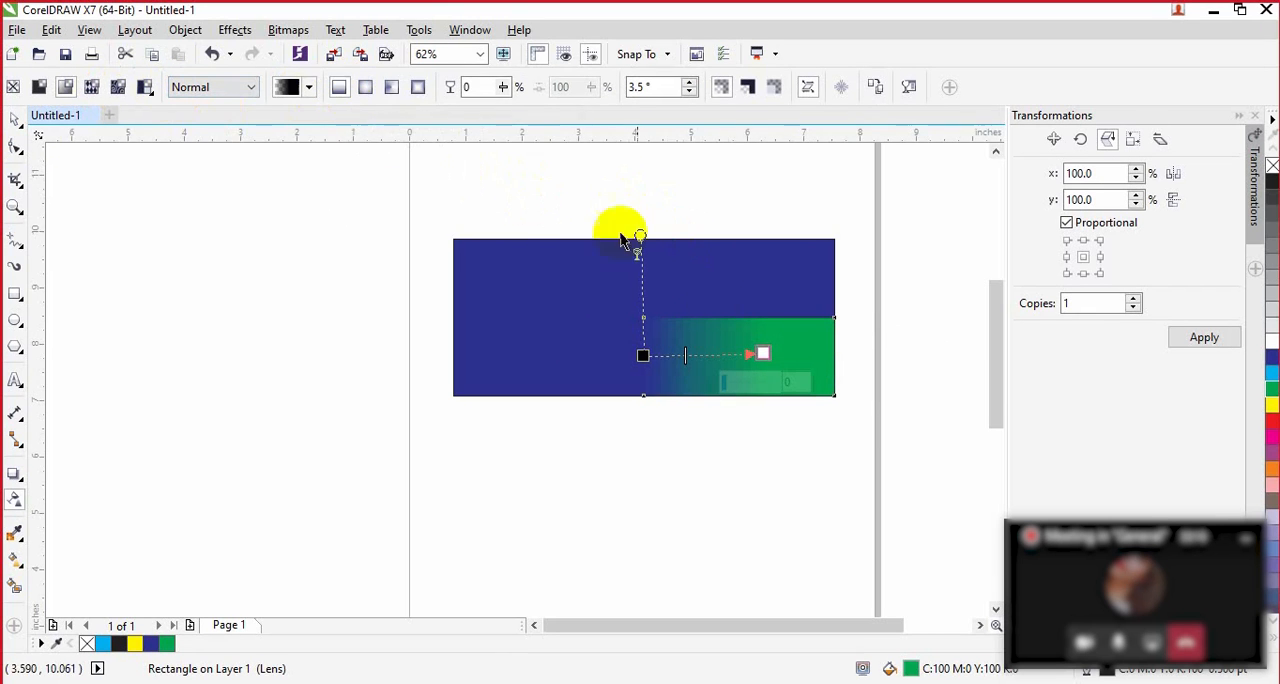
click(728, 385)
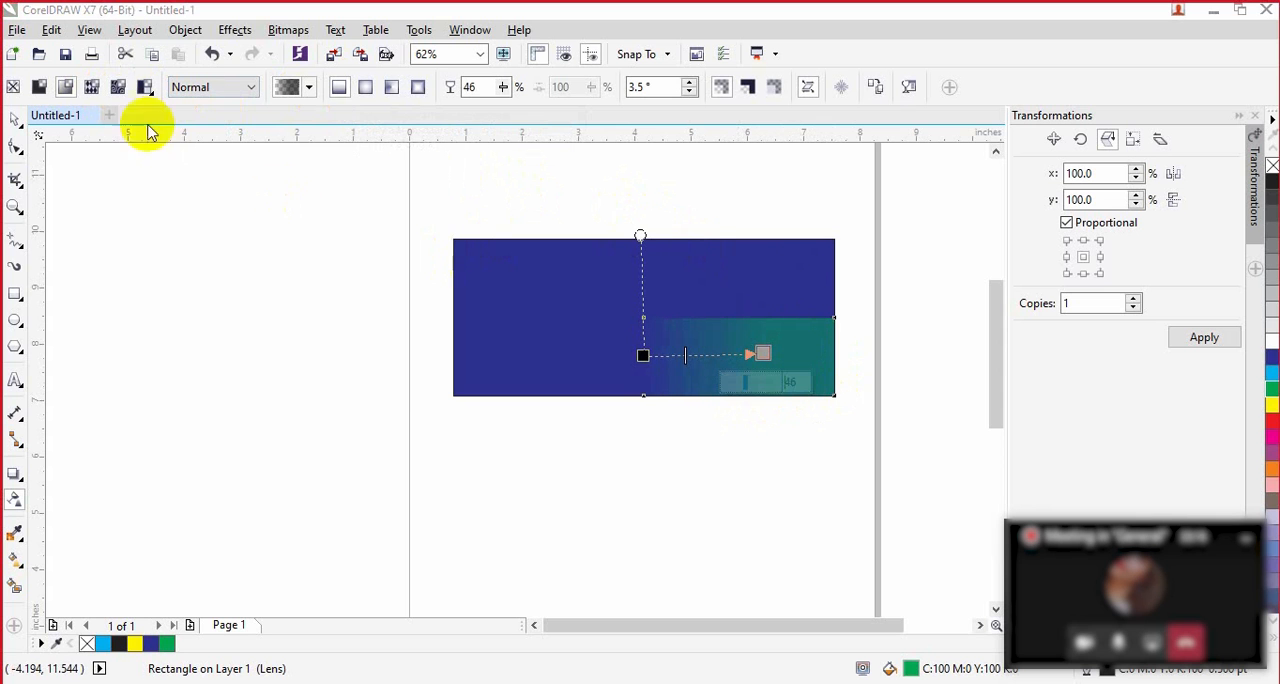
click(367, 89)
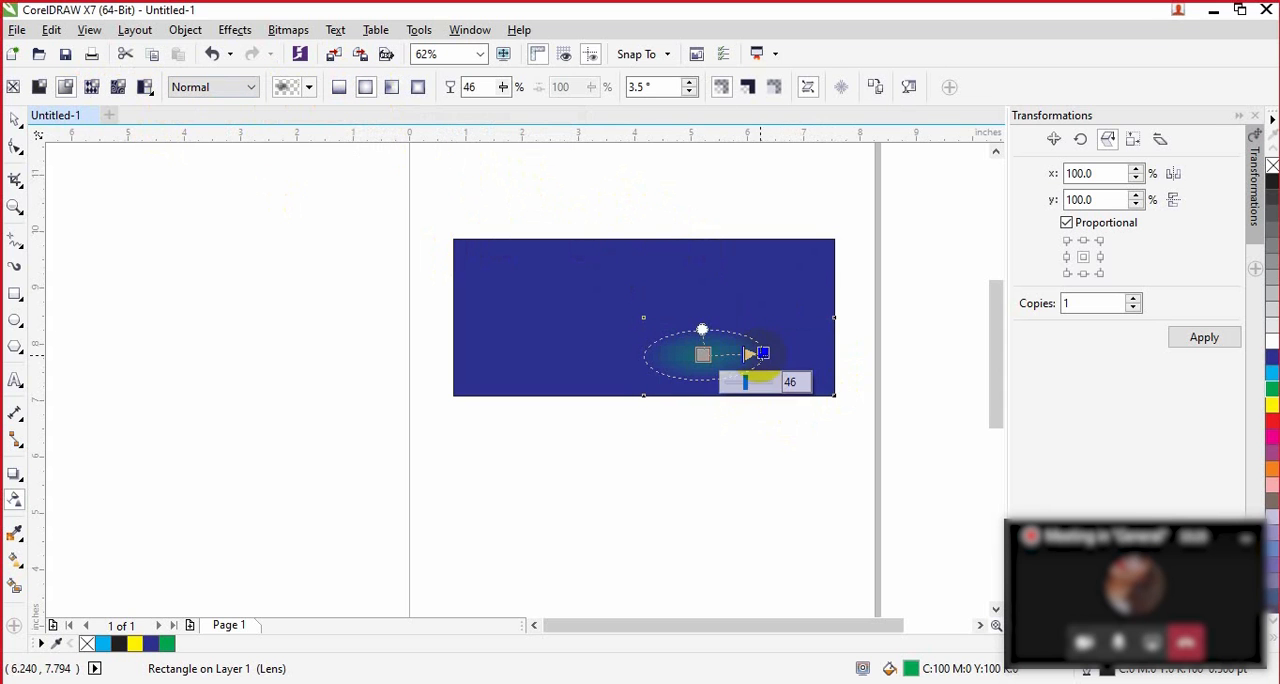
Step: Set the elliptical gradient's outer node transparency to 25, stretch it to the green rectangle's right edge, and pull it back inward at an angle
mouse_move(763, 353)
mouse_down()
mouse_move(834, 356)
mouse_move(768, 361)
mouse_up()
drag(836, 390, 808, 396)
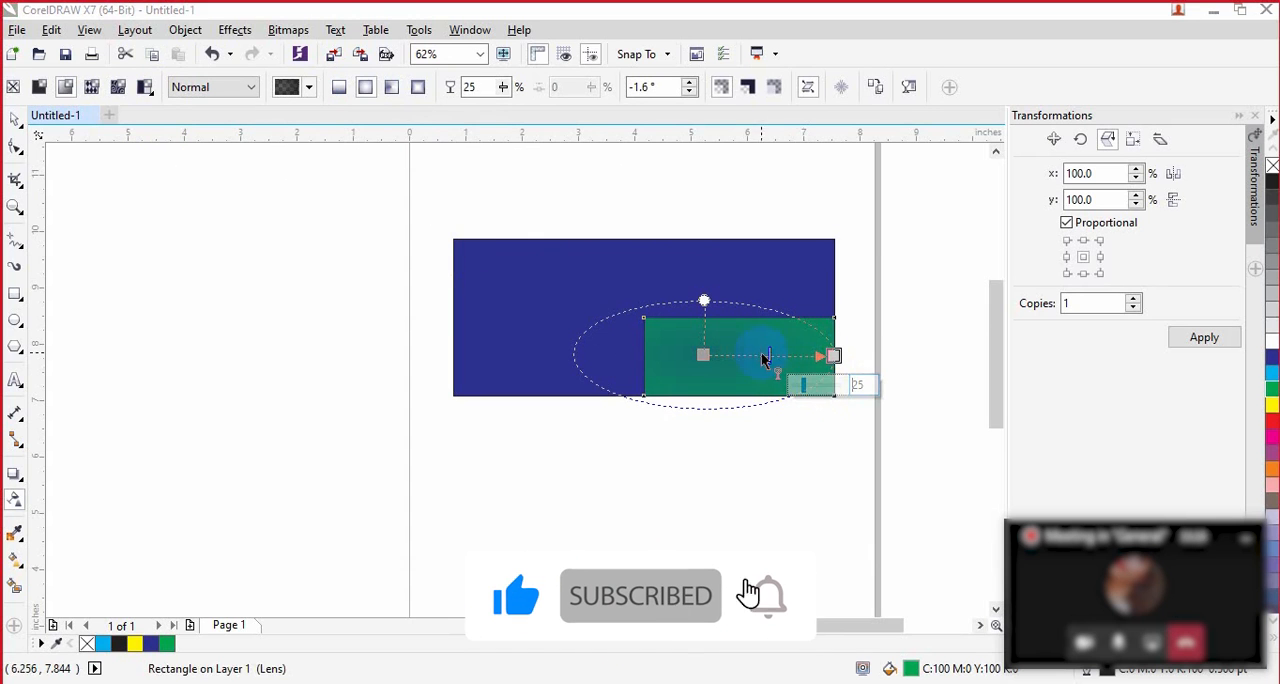
drag(743, 358, 776, 362)
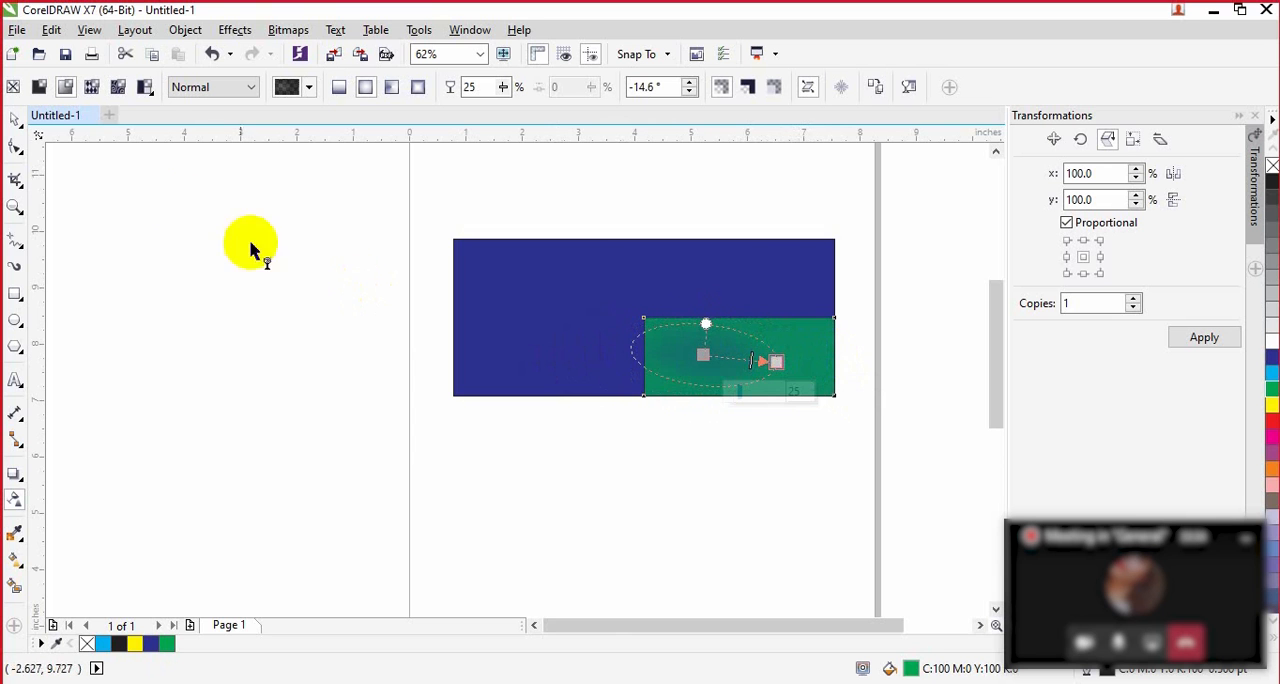
Step: Try linear, elliptical, conical and rectangular transparency on the green rectangle, and stretch the rectangular gradient to its right edge
click(341, 88)
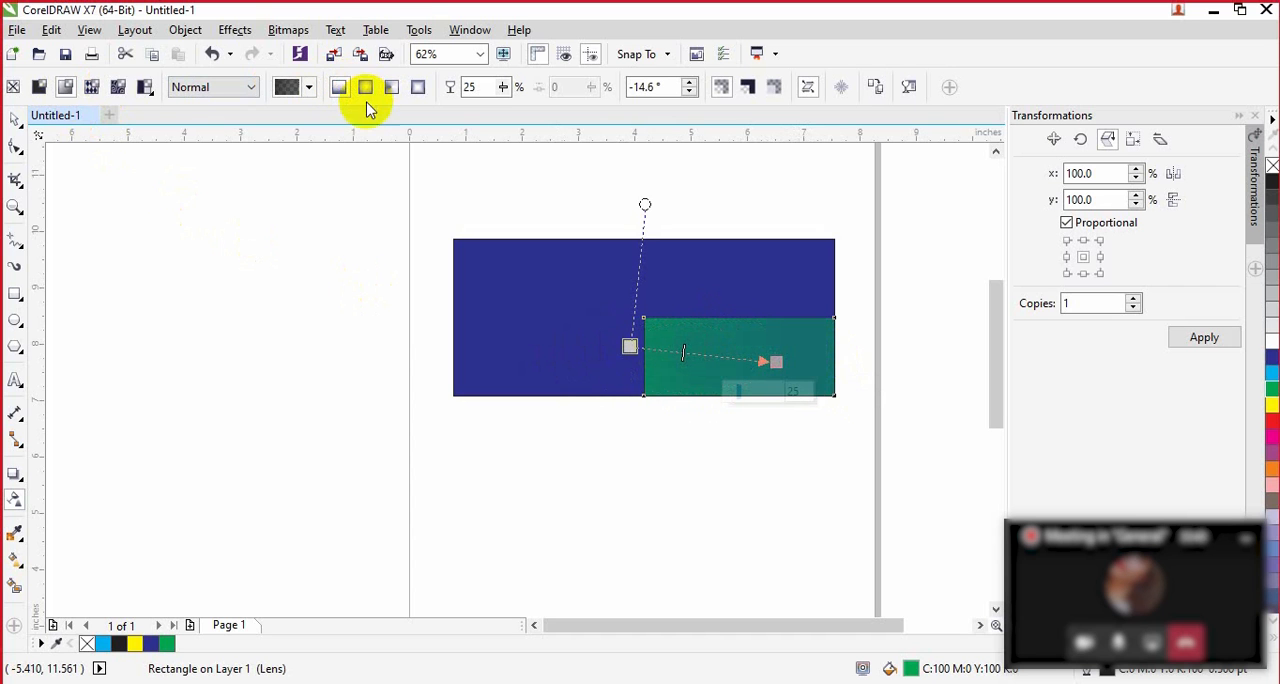
click(366, 94)
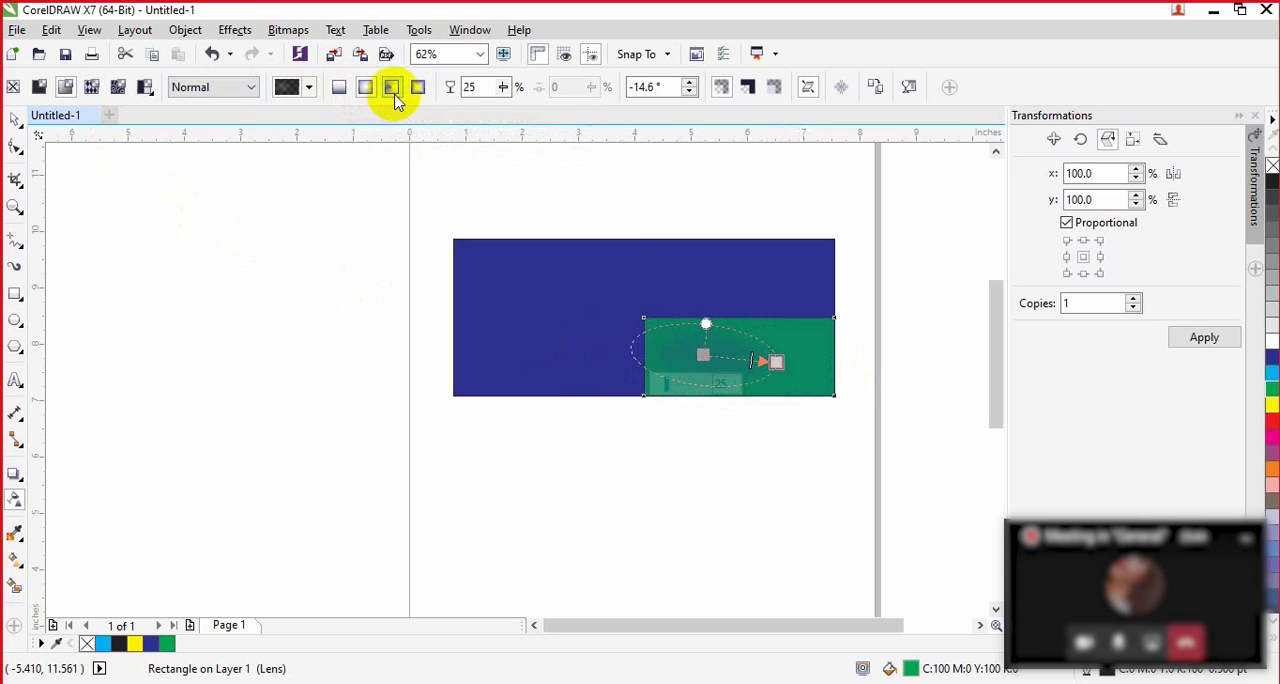
click(393, 89)
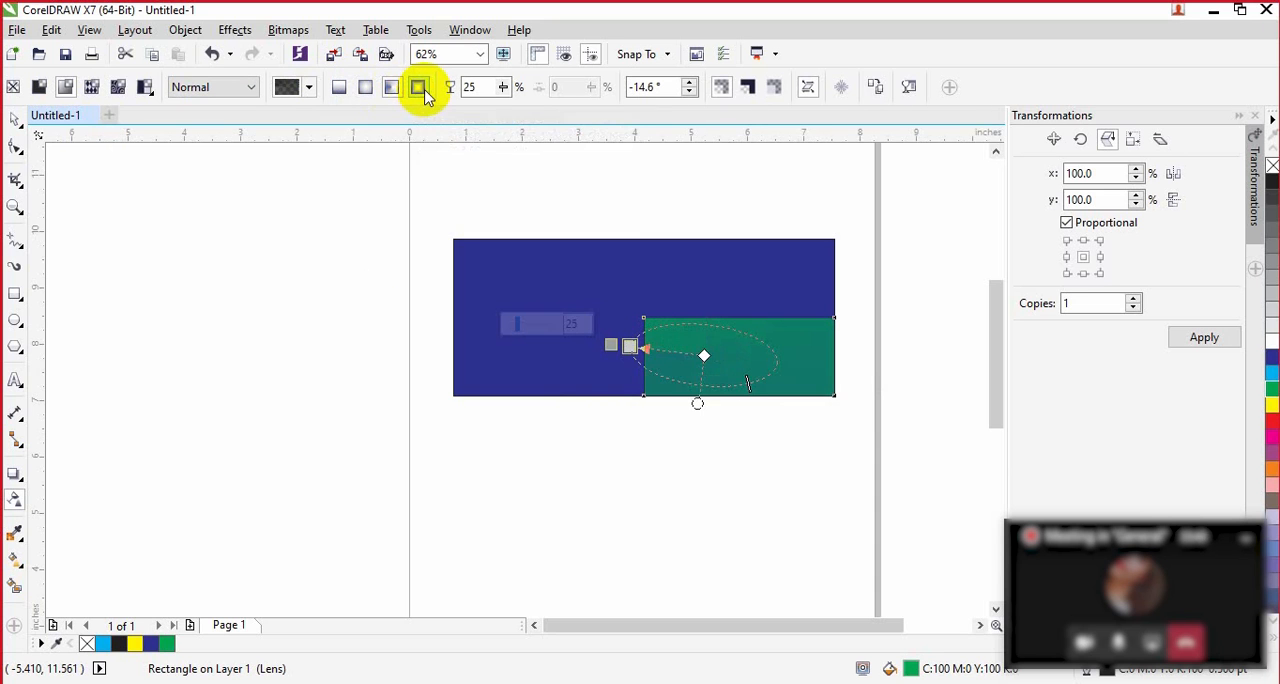
click(419, 89)
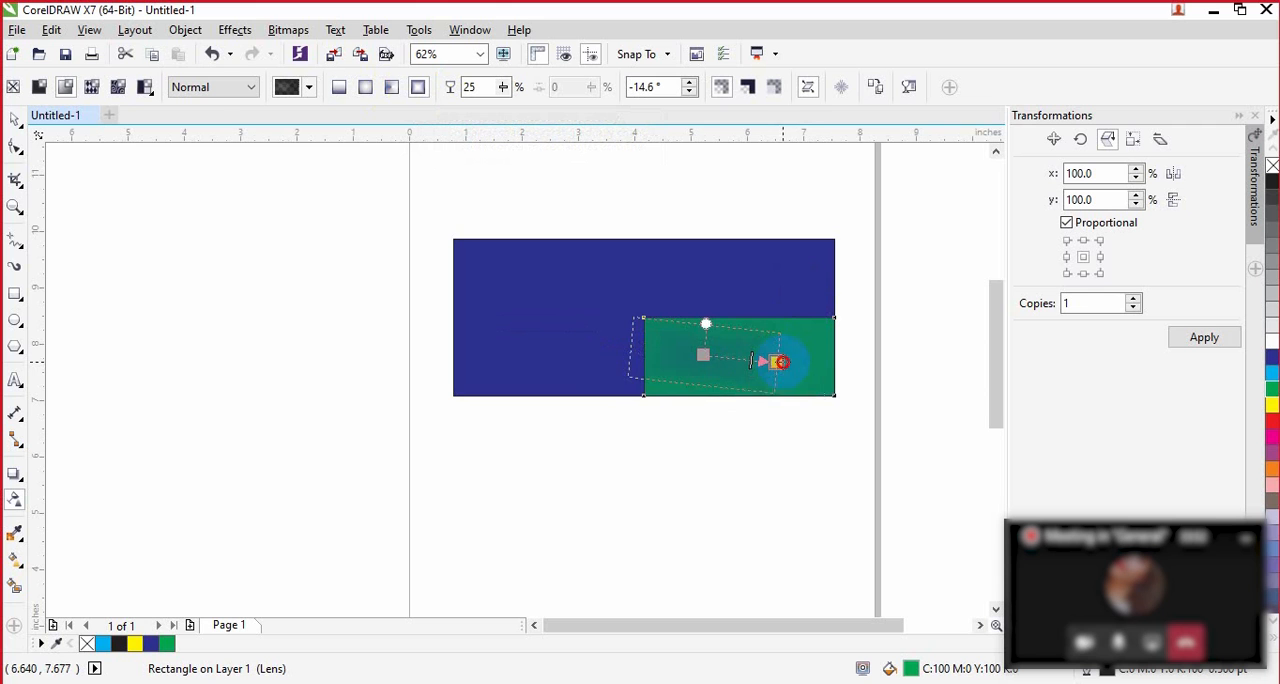
mouse_move(776, 361)
mouse_down()
mouse_move(834, 354)
mouse_move(788, 356)
mouse_up()
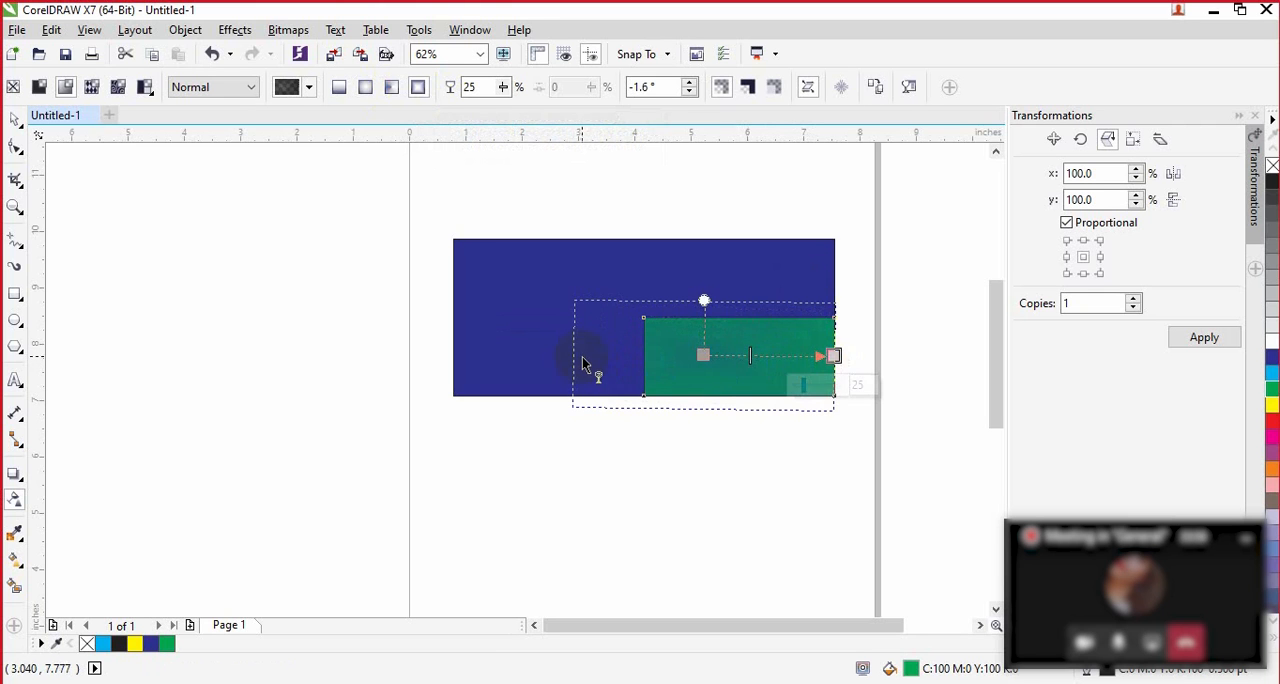
Step: Undo the green rectangle's transparency edits and its creation, leaving only the dark blue rectangle
key(ctrl+z)
key(ctrl+z)
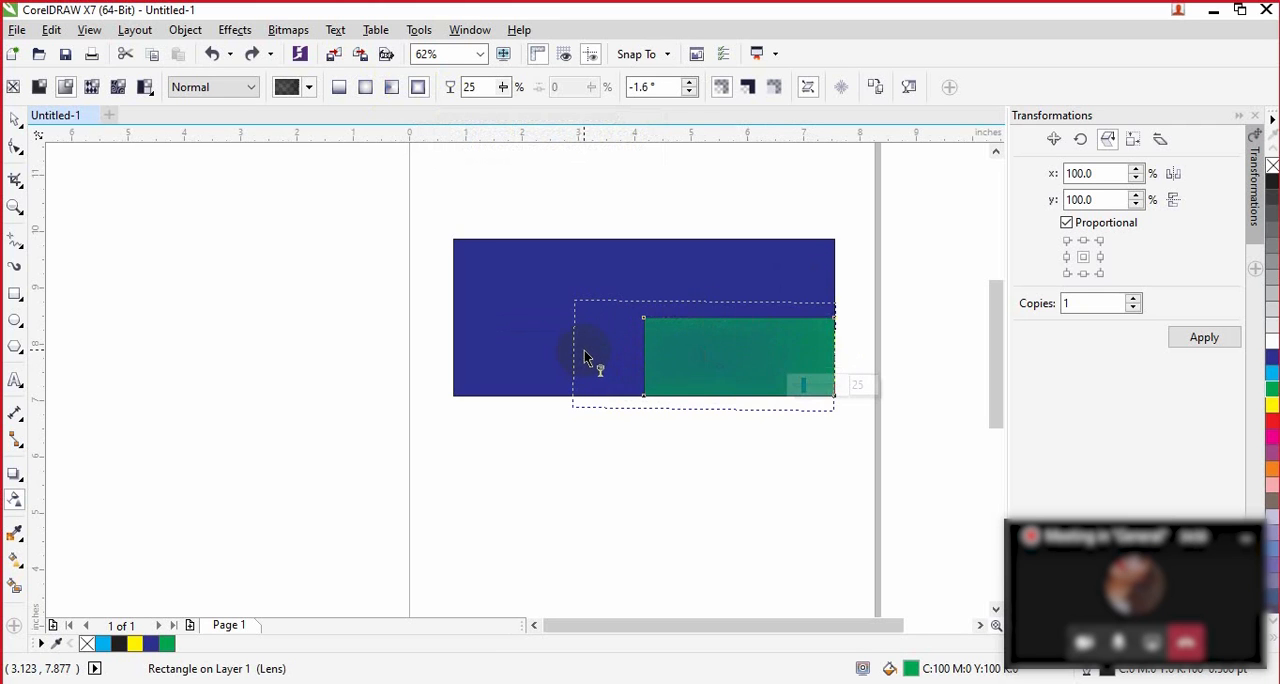
key(ctrl+shift+z)
key(ctrl+shift+z)
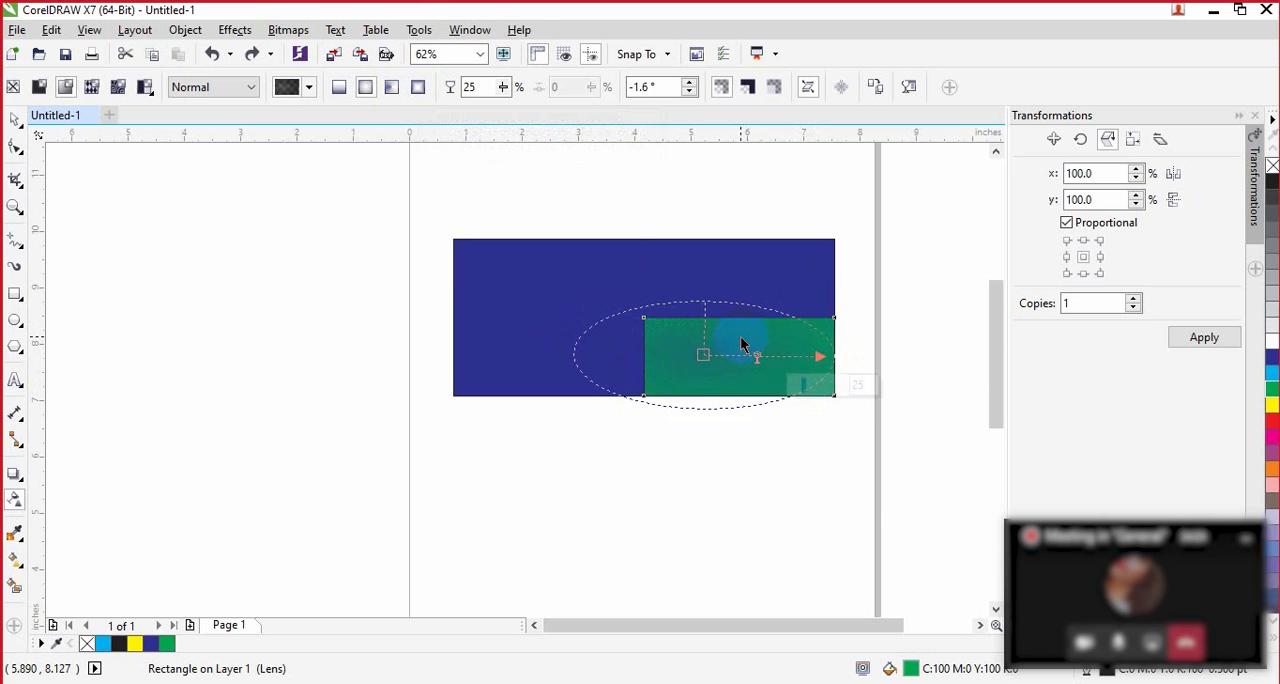
key(ctrl+z)
key(ctrl+z)
key(ctrl+z)
key(ctrl+z)
key(ctrl+z)
key(ctrl+z)
key(ctrl+z)
key(ctrl+z)
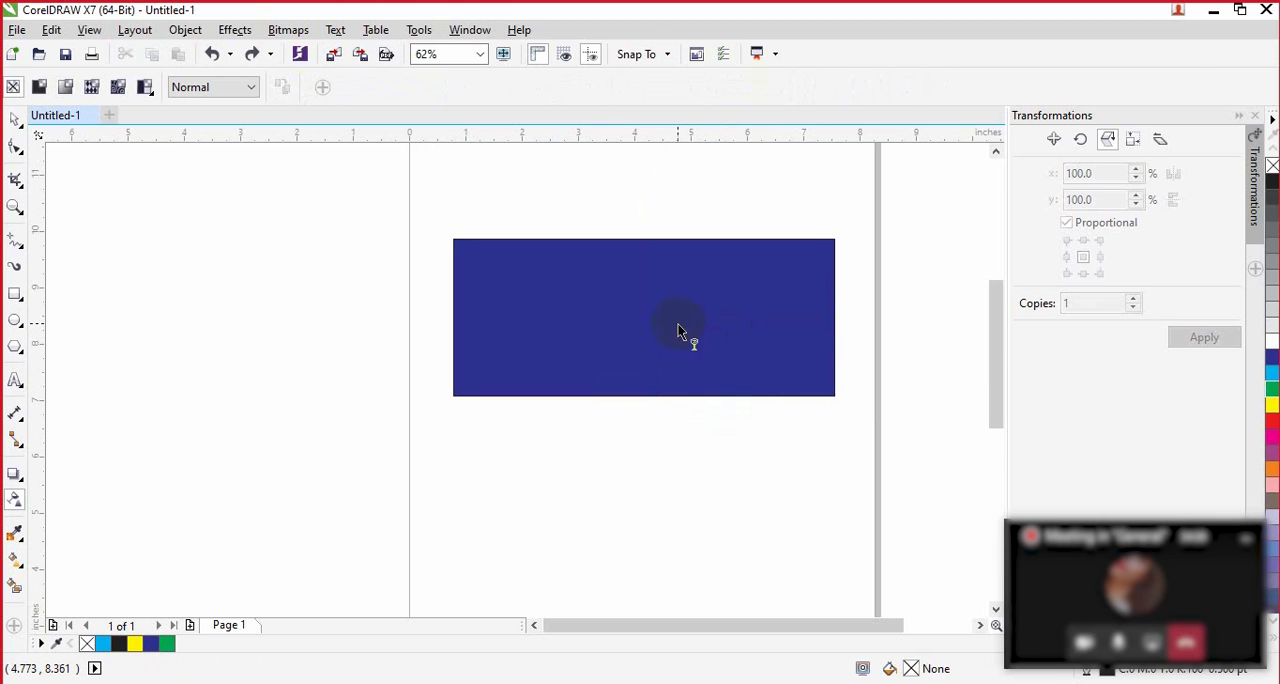
Step: Fill the dark blue rectangle with red and apply elliptical fountain transparency to it
click(630, 322)
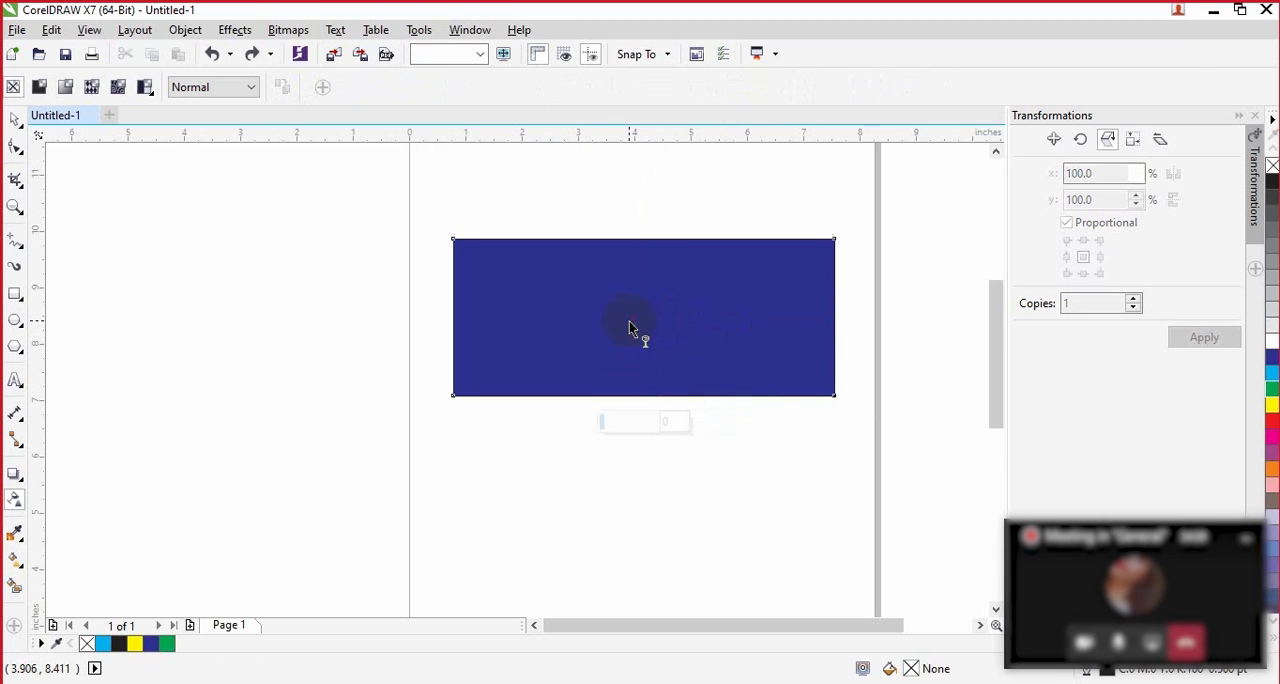
click(1270, 419)
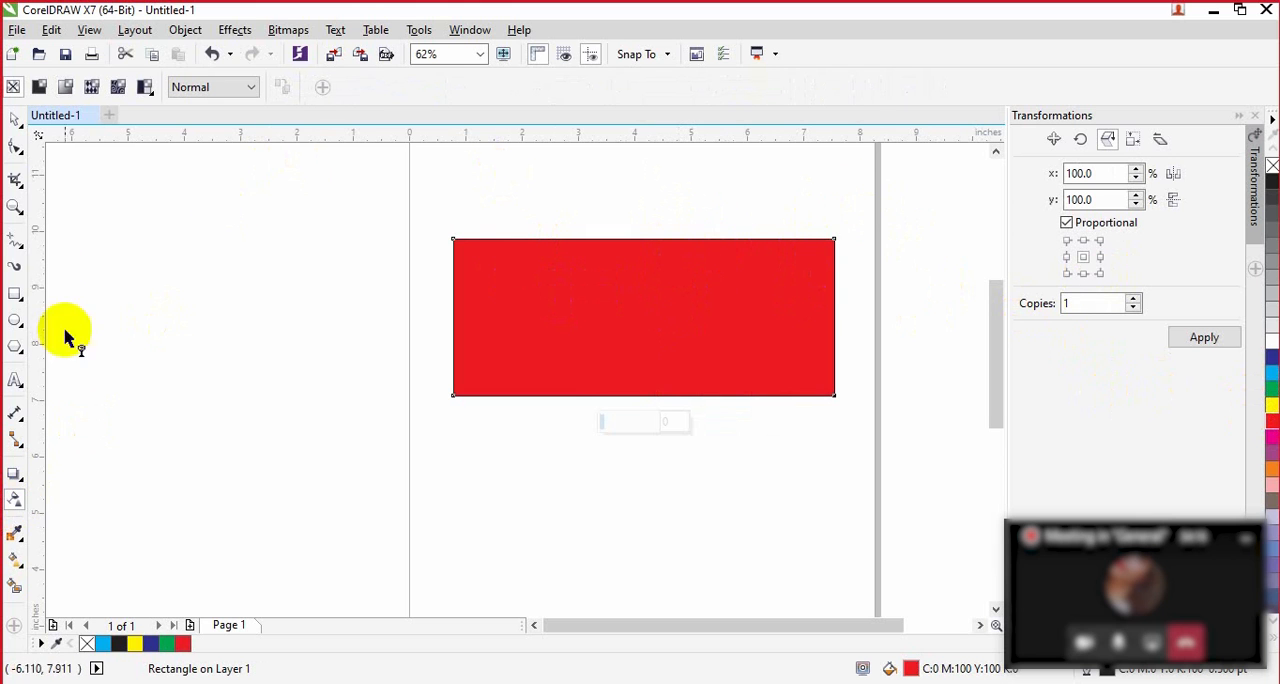
click(66, 88)
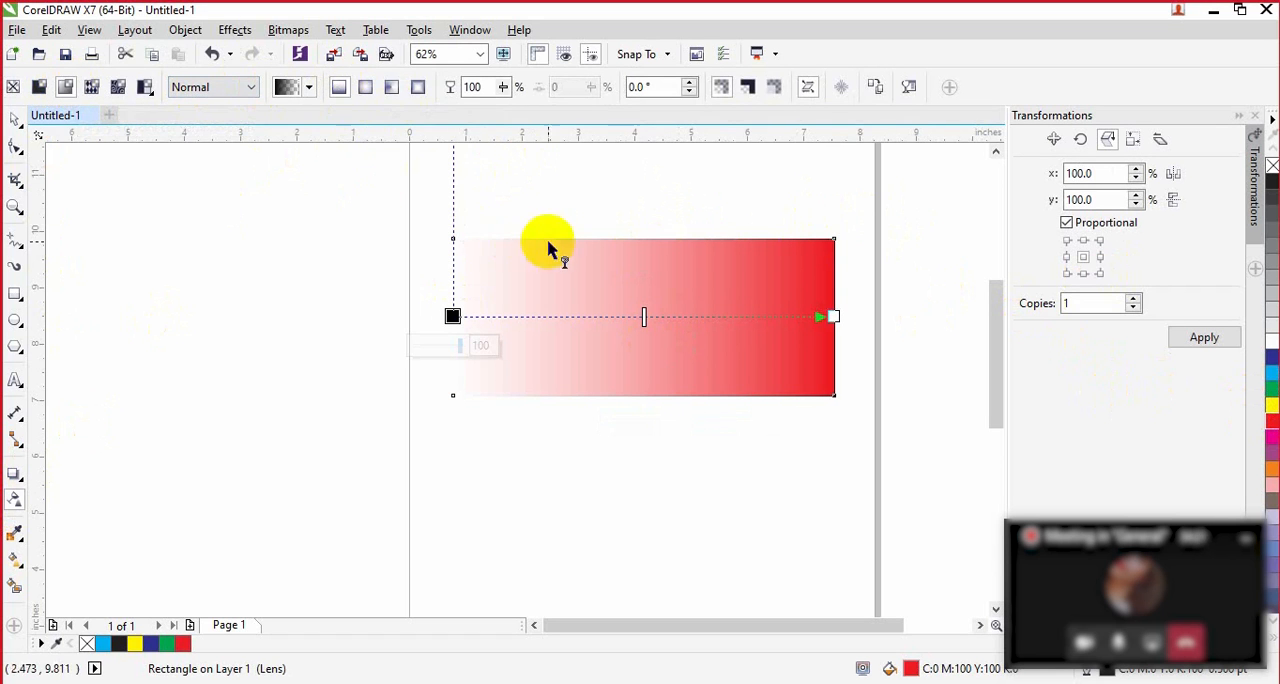
click(366, 87)
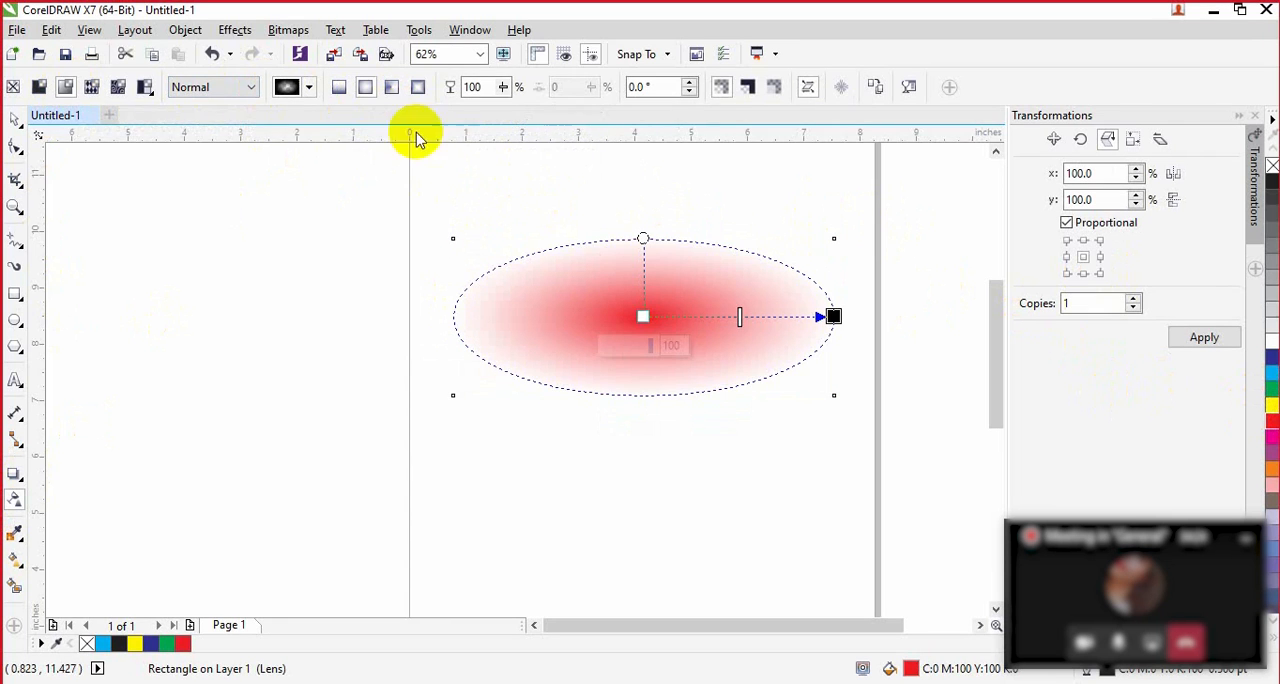
Step: Shift the elliptical gradient's midpoint out toward the transparent node and back in close to the centre
click(643, 317)
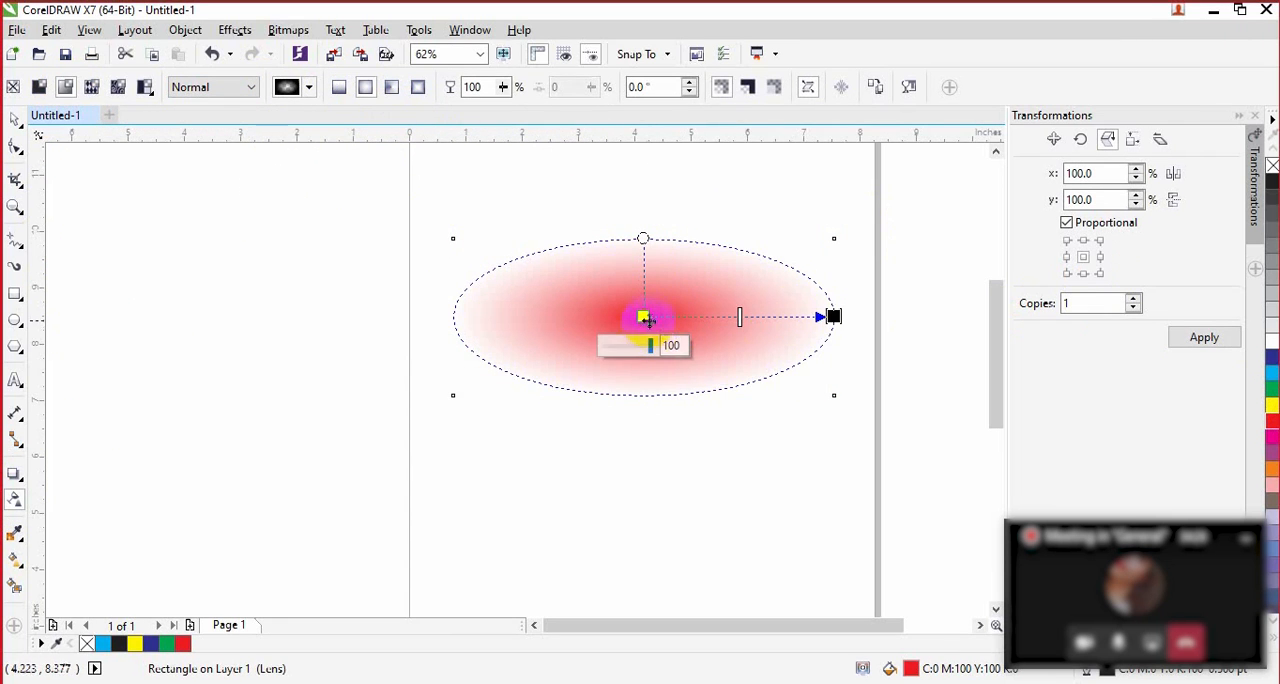
drag(740, 318, 800, 328)
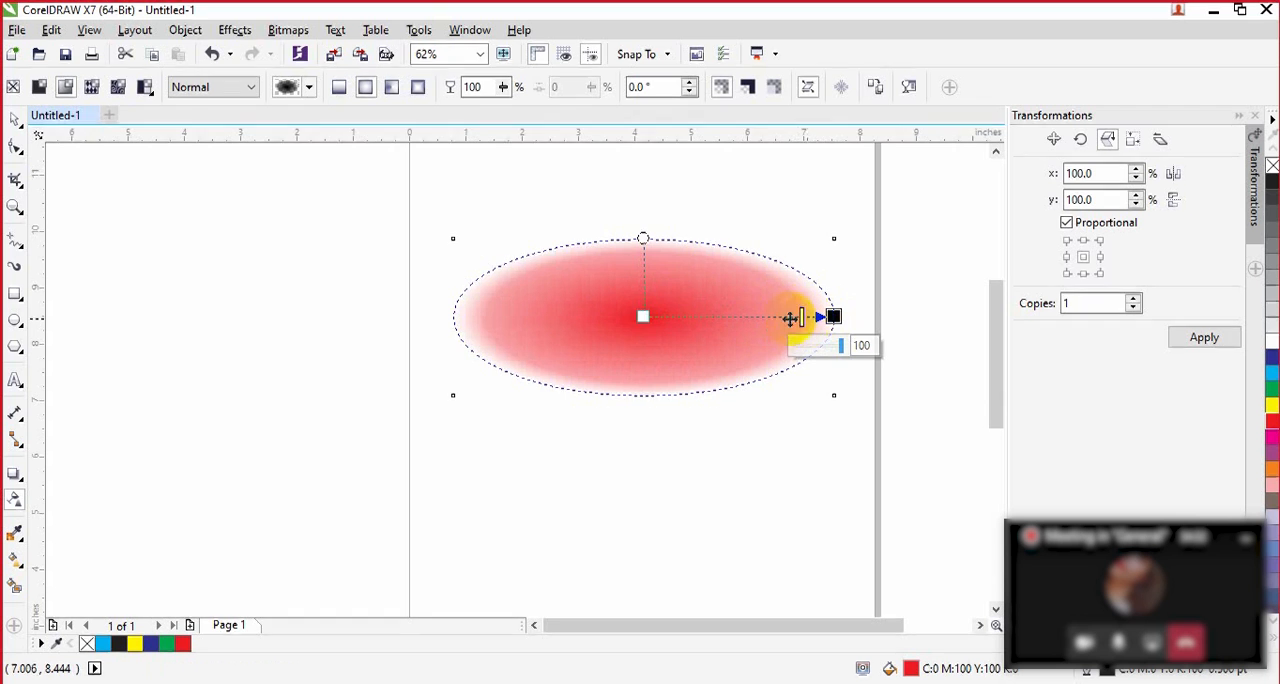
click(643, 317)
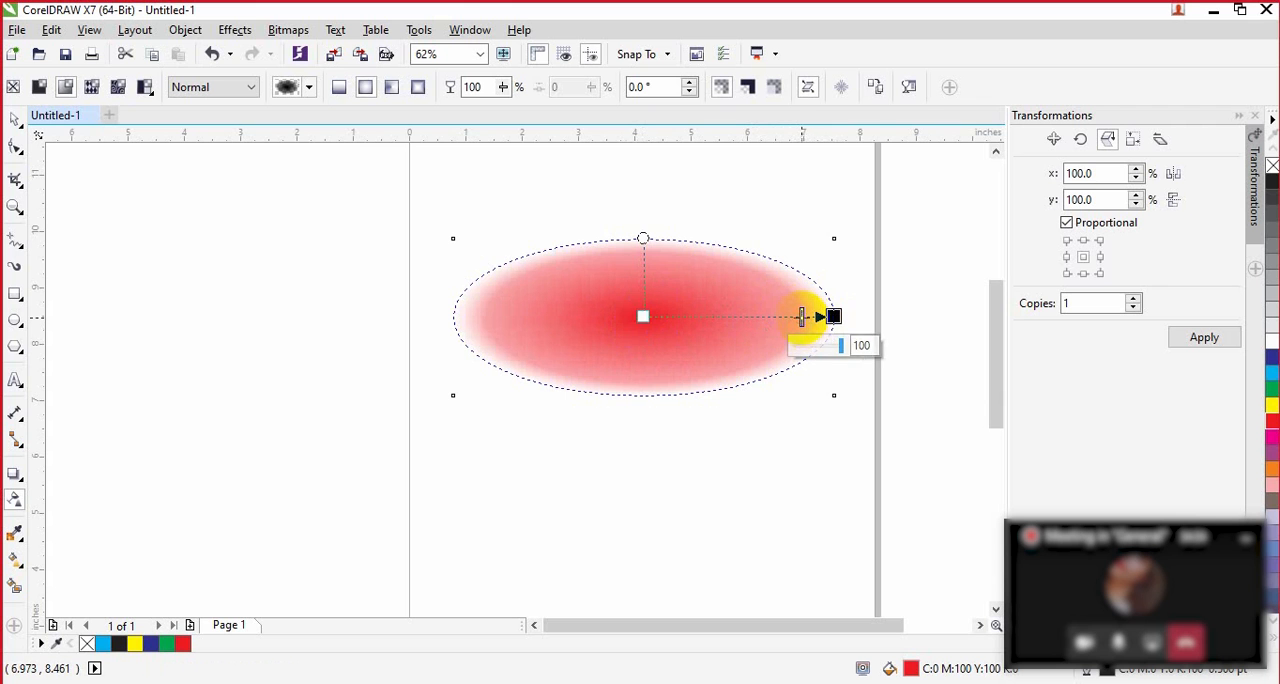
drag(801, 317, 677, 320)
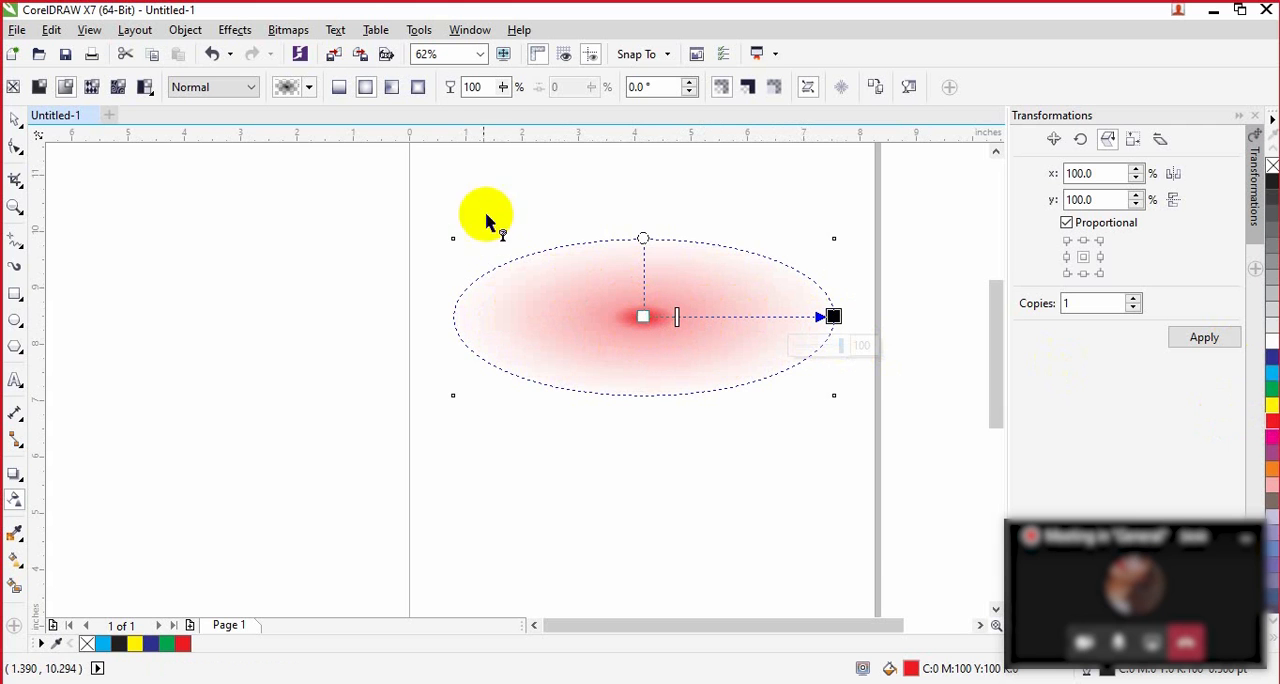
Step: Switch the red rectangle to conical fountain transparency and set its transparent node to 67
click(392, 88)
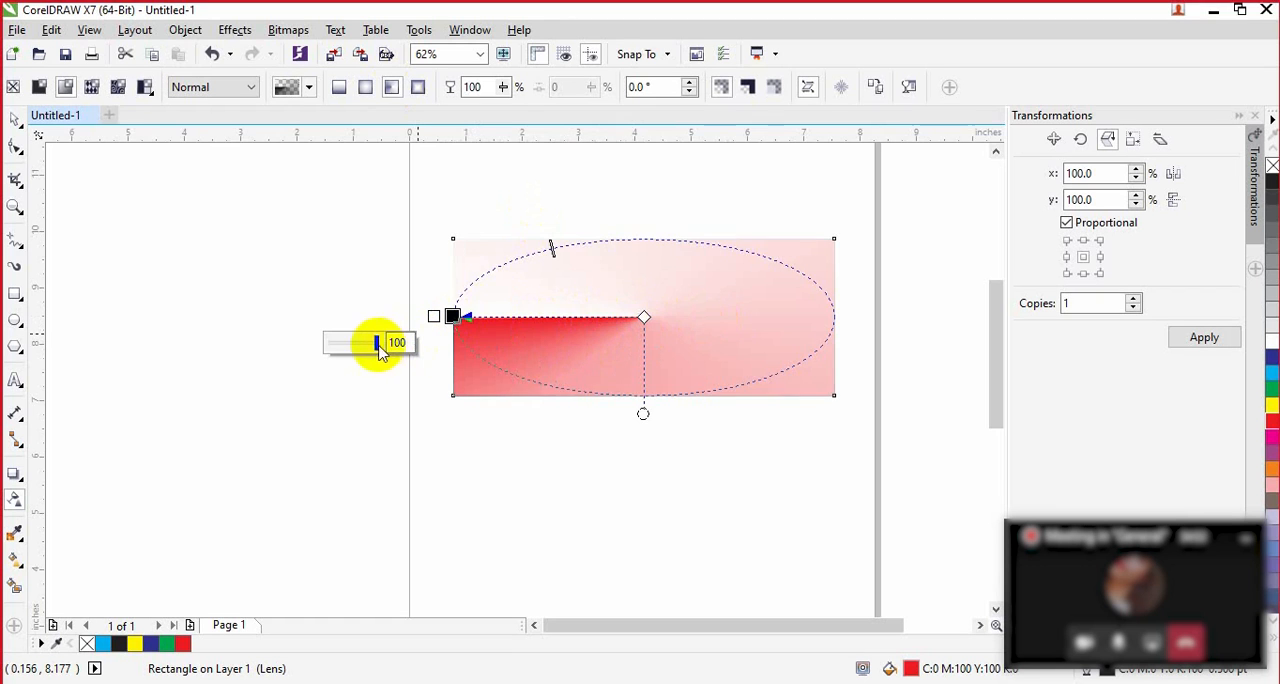
drag(378, 343, 360, 345)
click(342, 347)
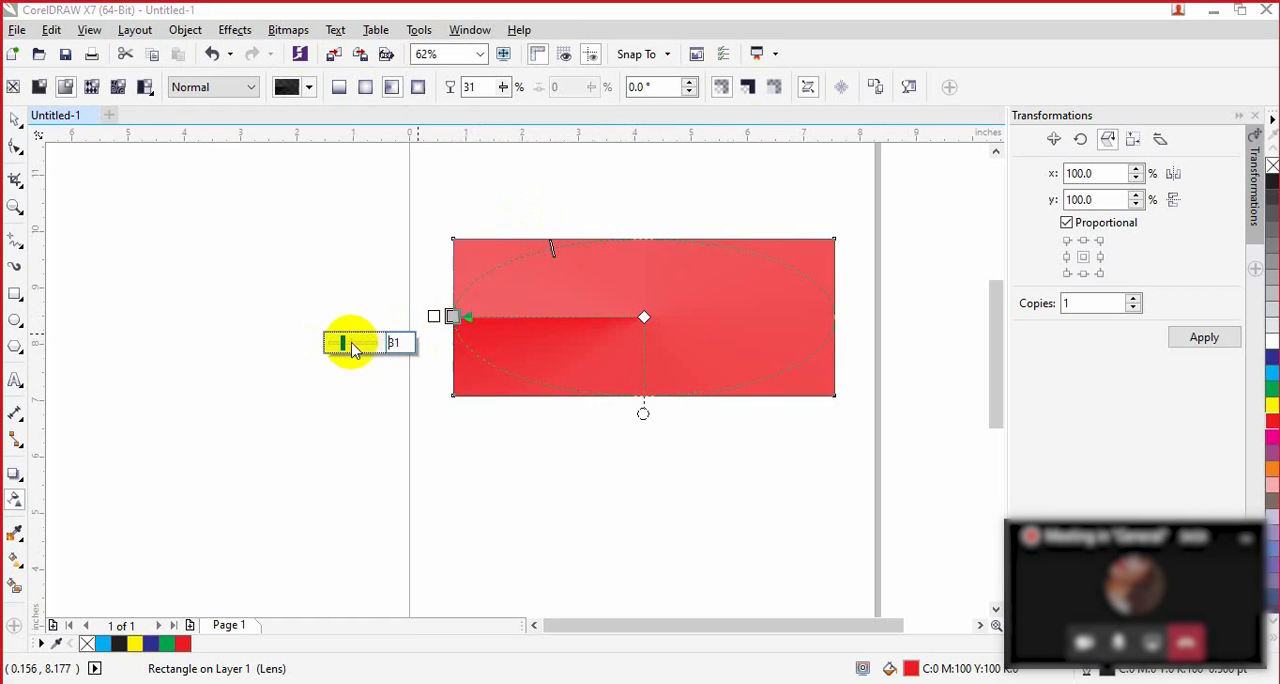
click(362, 343)
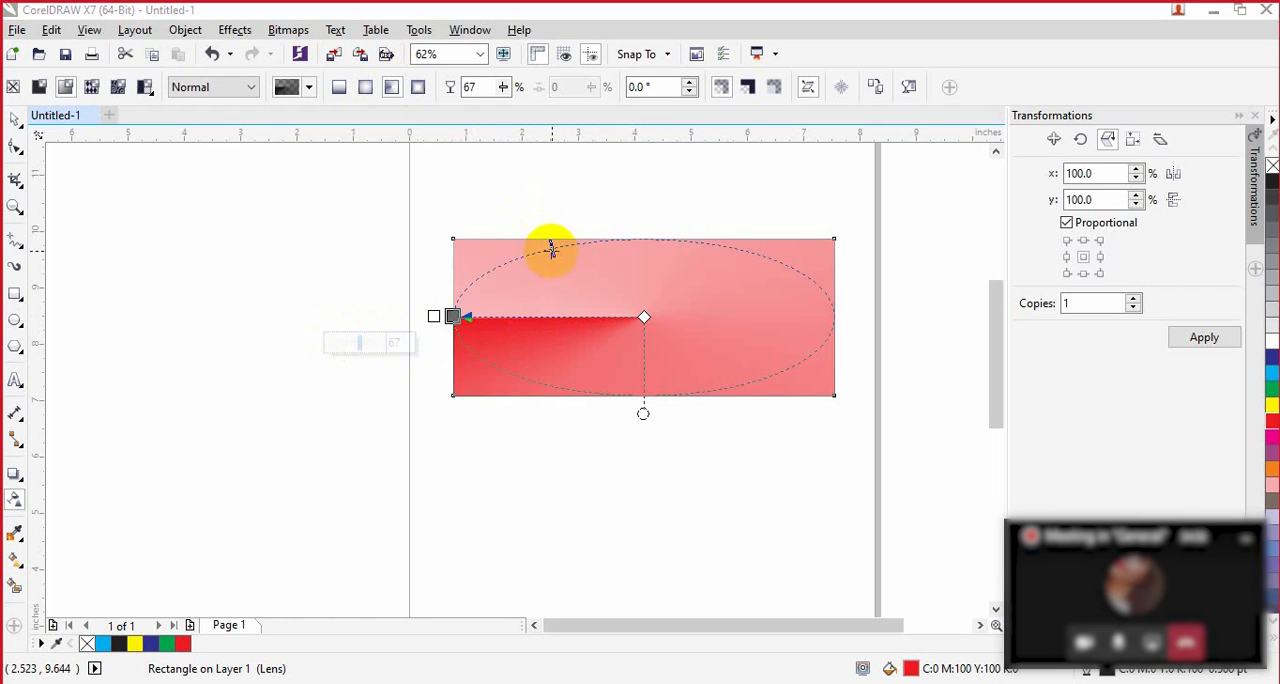
Step: Slide the conical gradient's midpoint around the ellipse to its lower side and back to the upper-right part
click(555, 251)
drag(594, 246, 677, 260)
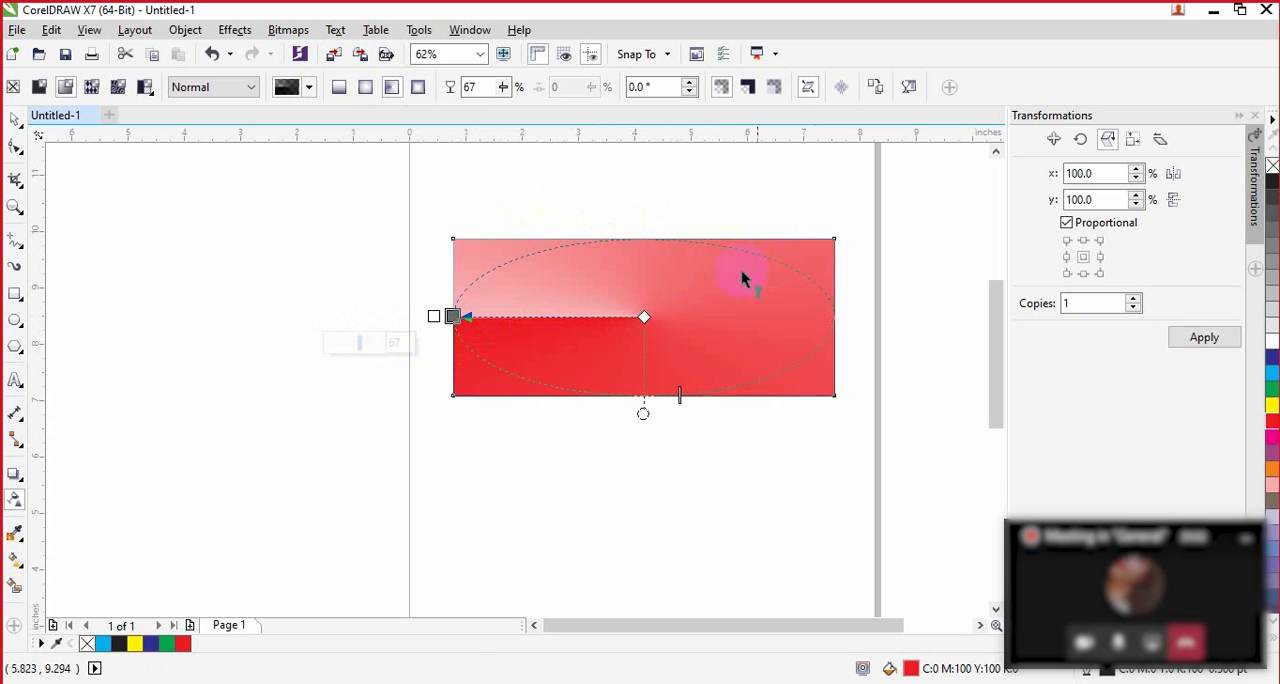
drag(680, 397, 774, 380)
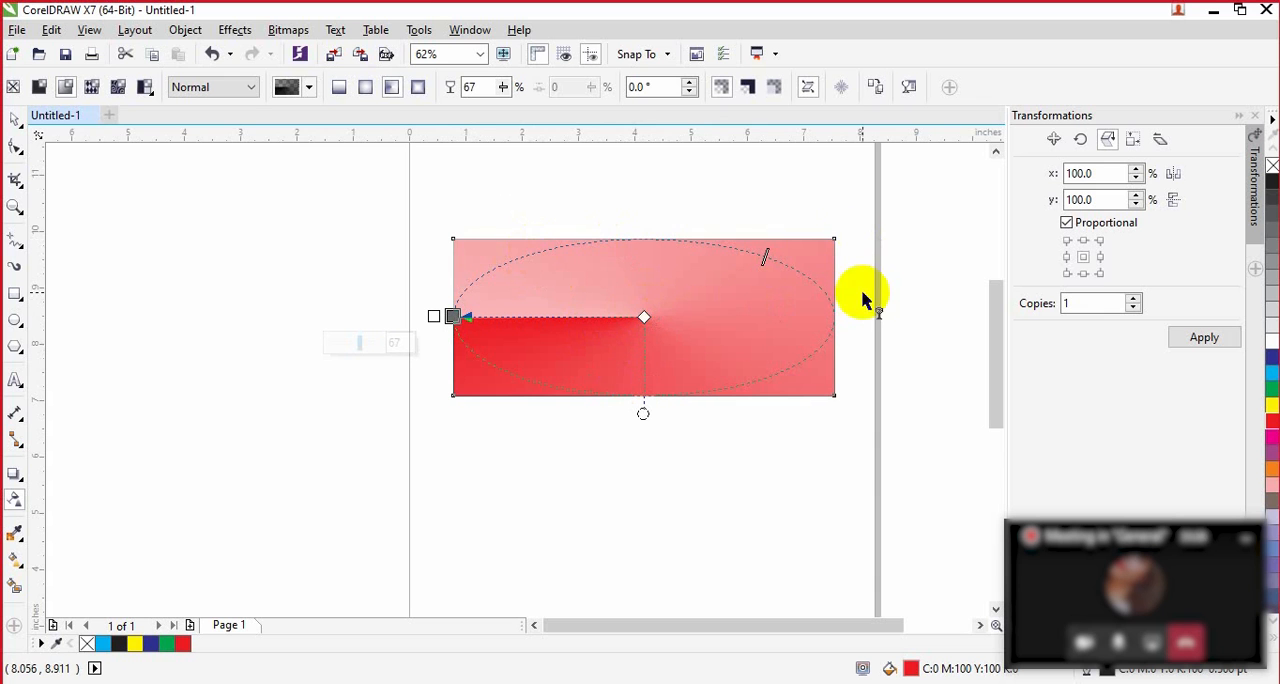
Step: Switch the red rectangle to rectangular fountain transparency and shift the midpoint outward close to the transparent end node
click(421, 88)
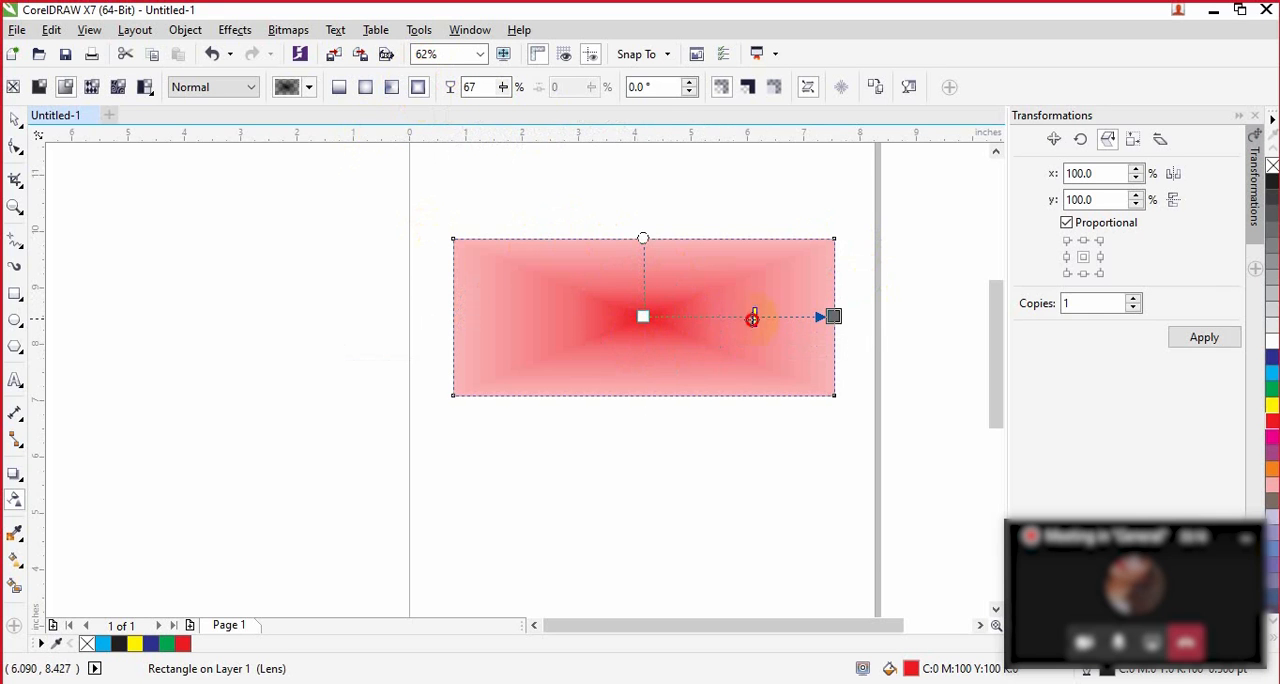
drag(752, 318, 758, 317)
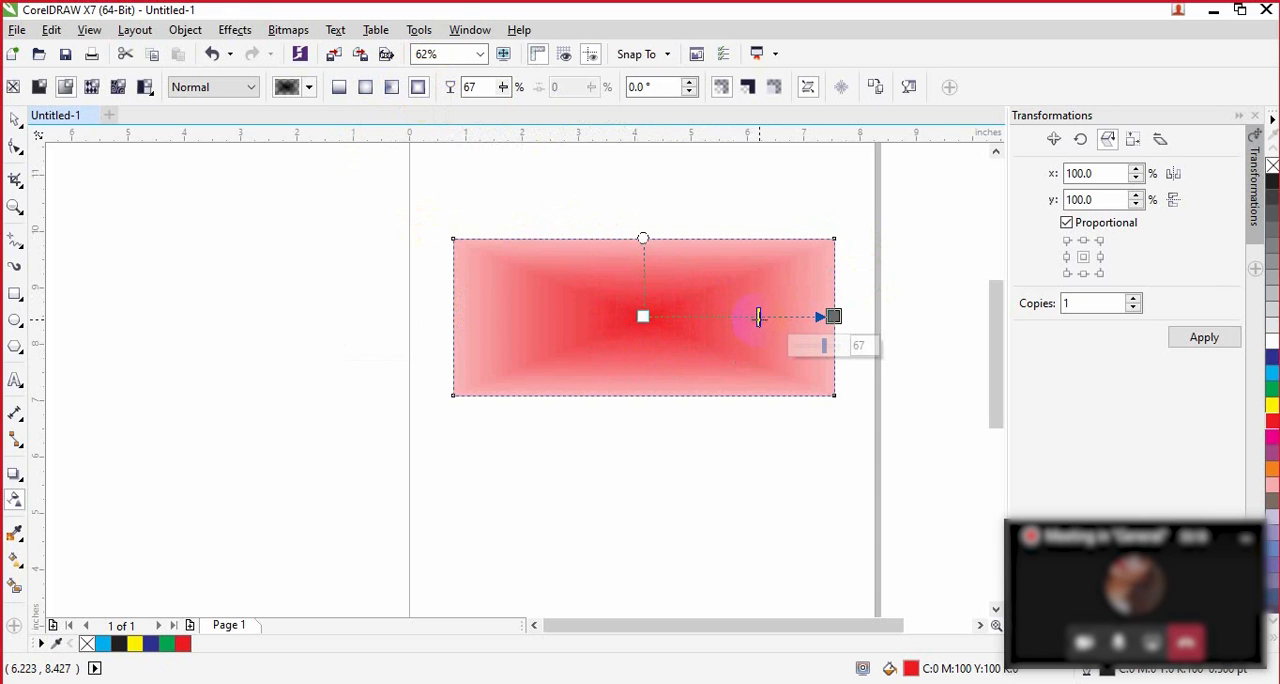
drag(758, 317, 808, 317)
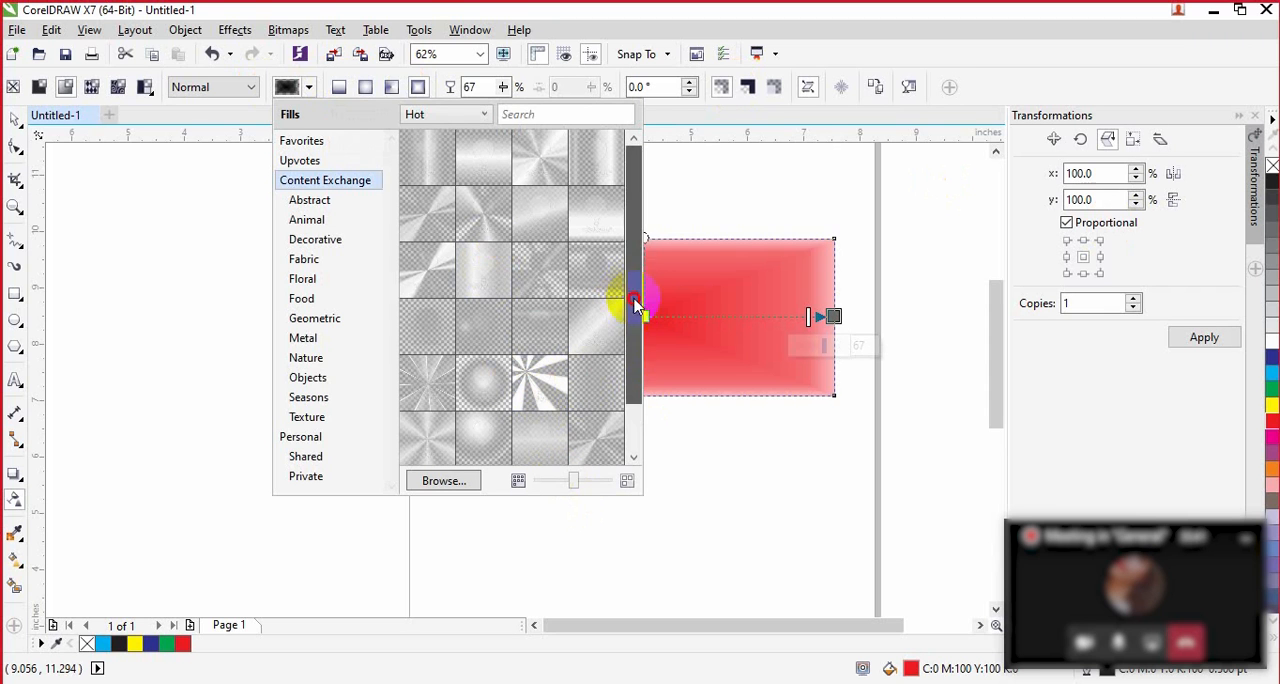
Step: Try to pick a radiating-stripes transparency preset from the Content Exchange library and dismiss the library alerts
scroll(620, 330, down, 3)
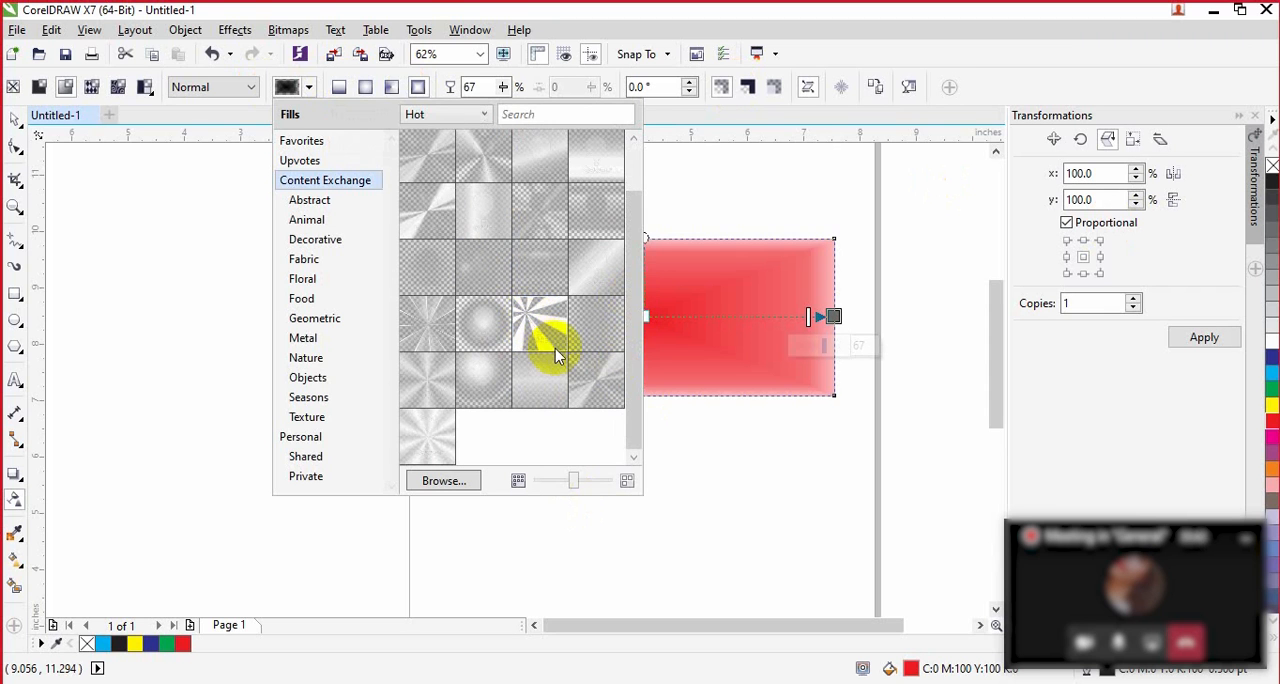
click(530, 325)
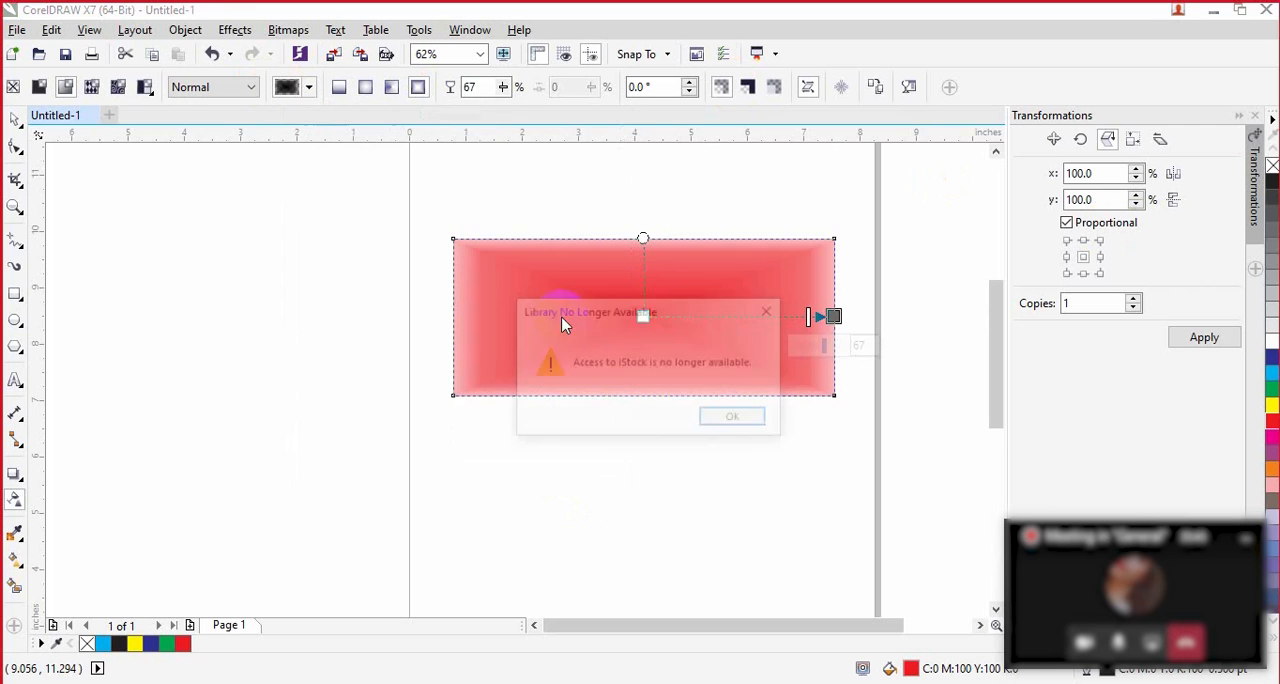
click(736, 420)
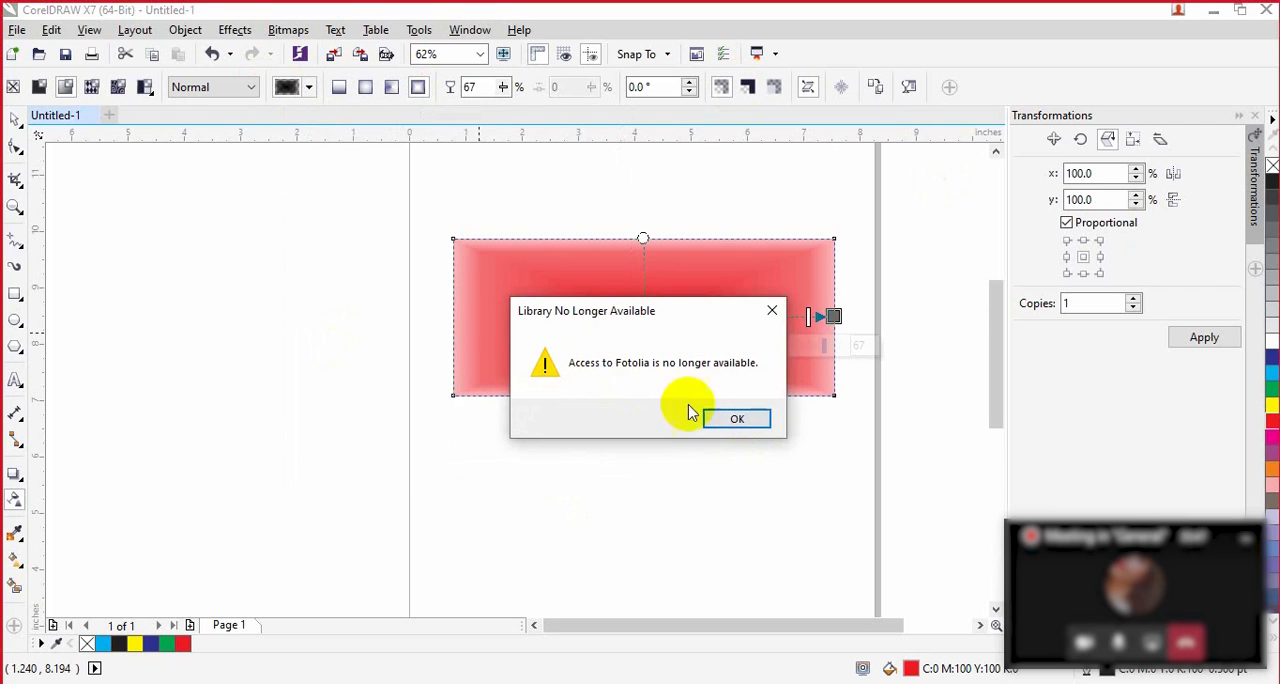
click(734, 420)
click(734, 420)
click(670, 315)
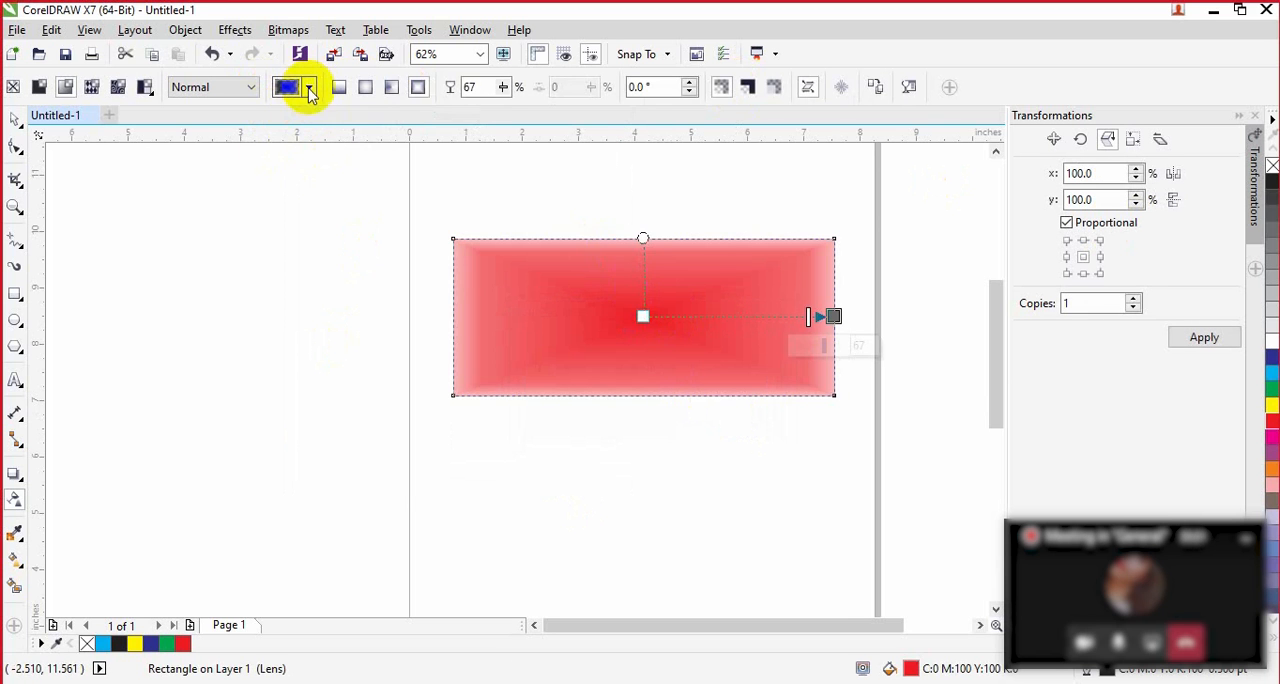
Step: Apply the Yellow and Green Circles fountain preset from the Personal library as the red rectangle's transparency
click(310, 88)
click(314, 440)
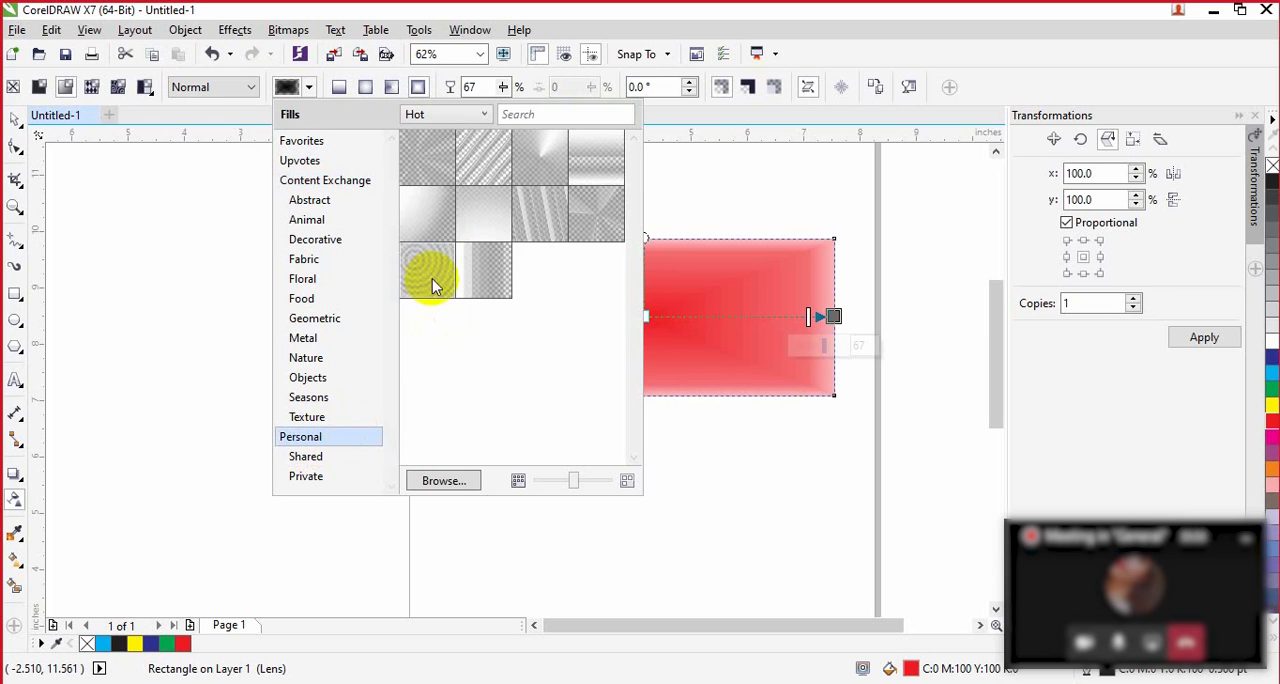
mouse_move(427, 279)
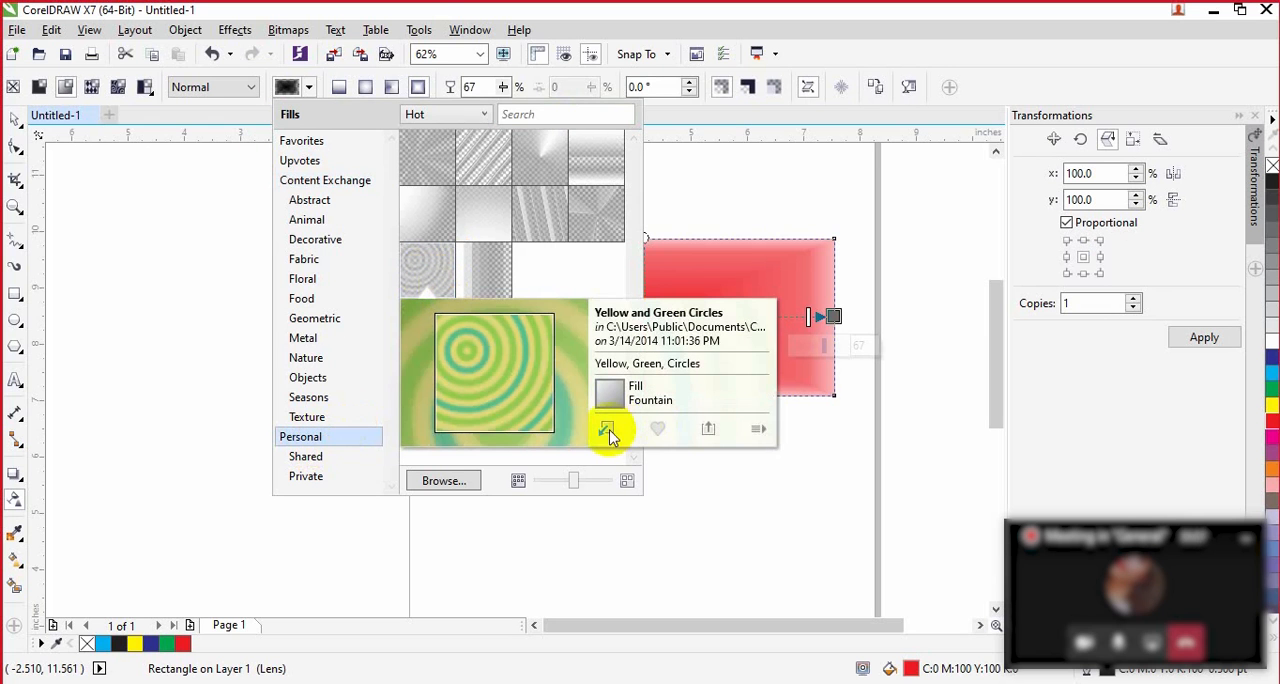
click(606, 429)
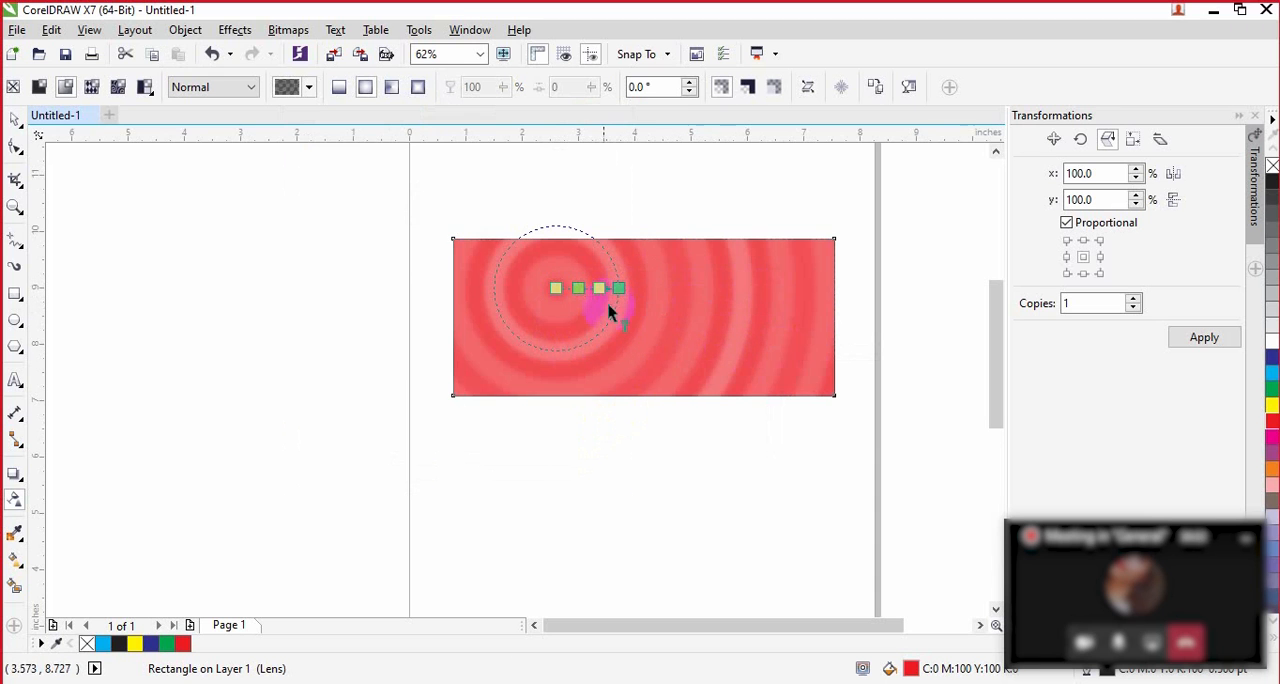
Step: Replace the rectangle's transparency with the Aqua Pipes With Transparency preset from the Personal library
click(311, 91)
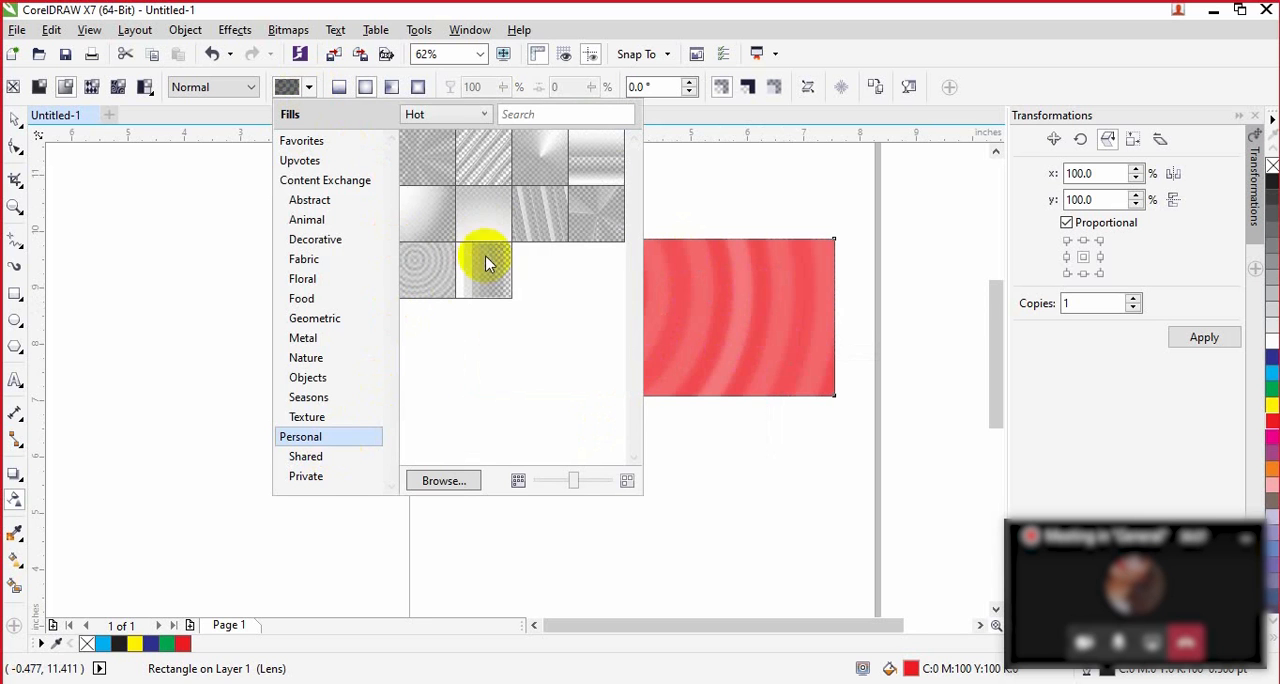
click(491, 177)
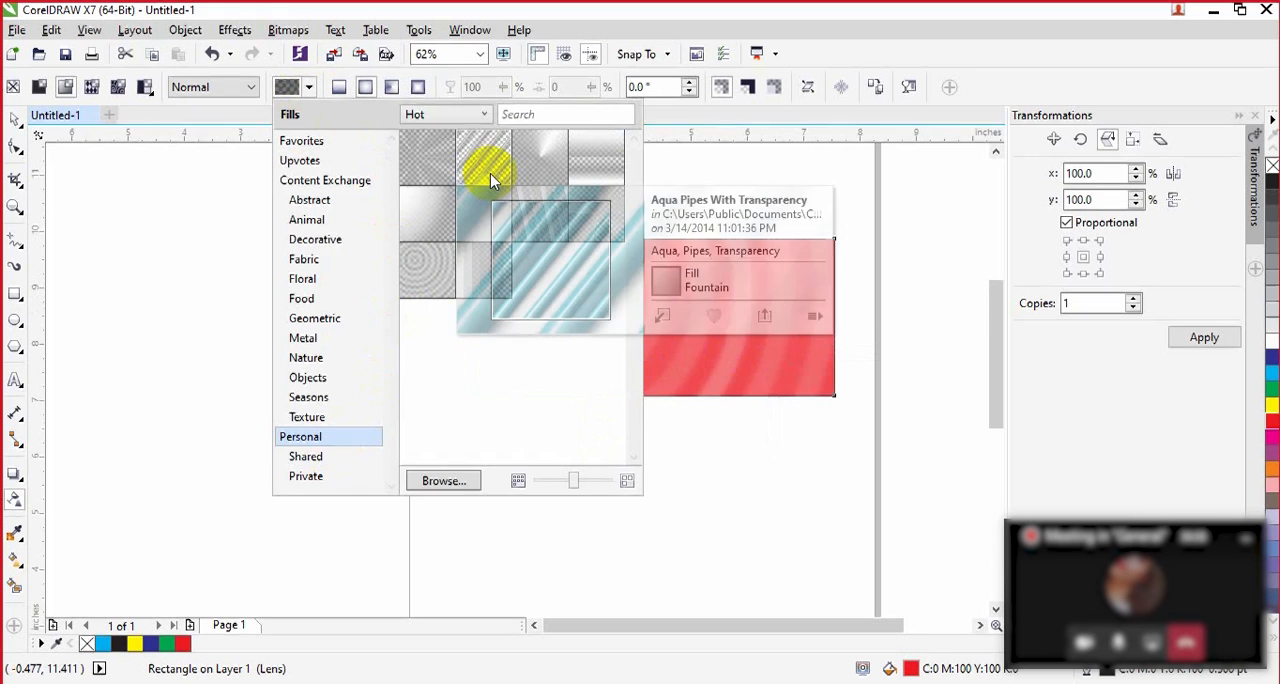
click(661, 318)
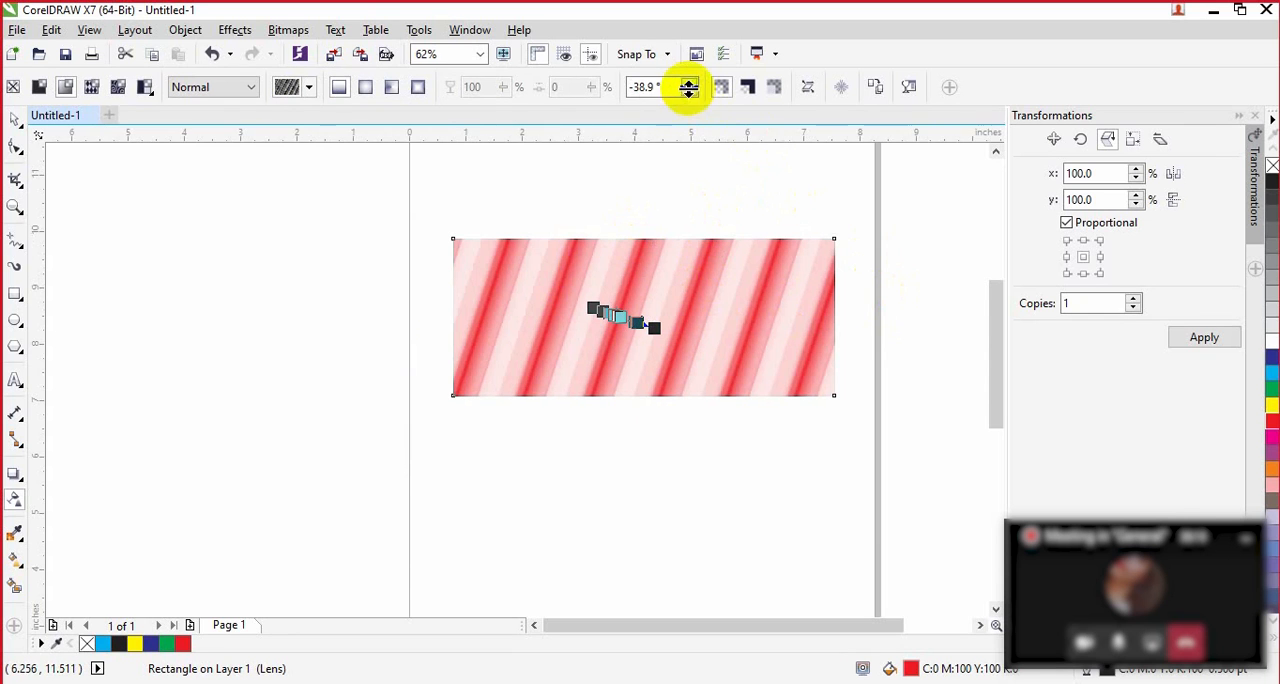
Step: Set the rotation of the striped transparency to 0°
click(690, 94)
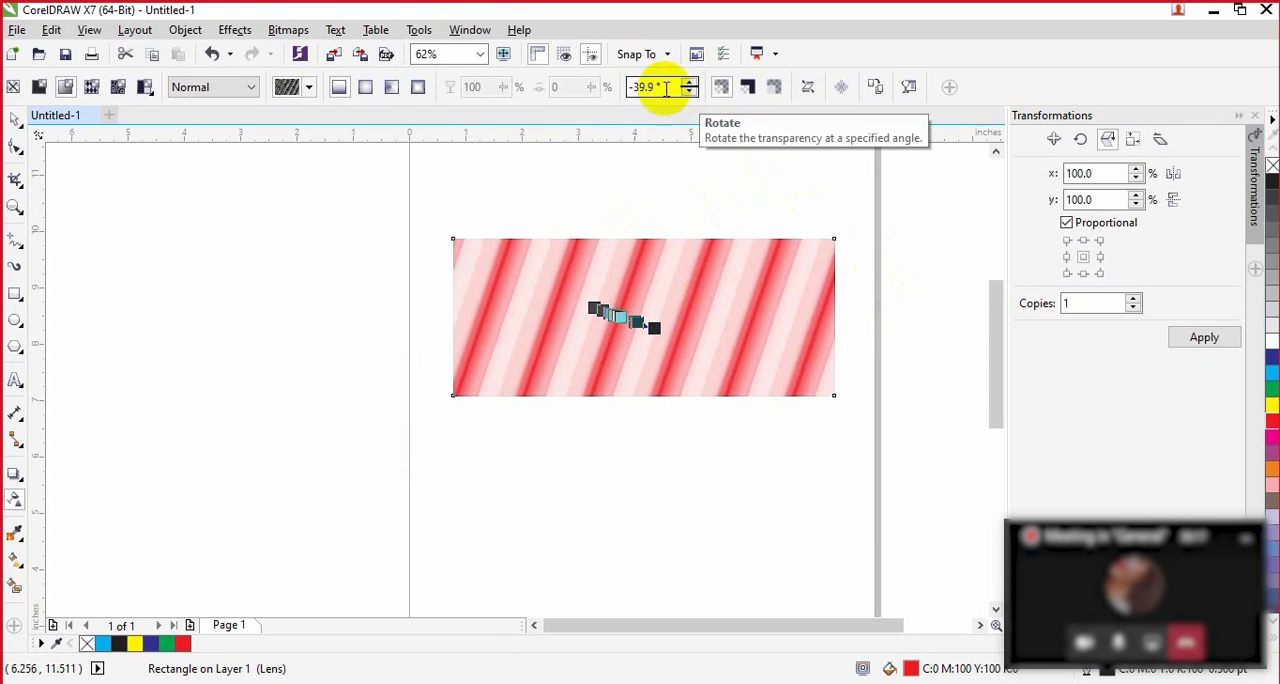
drag(665, 88, 618, 90)
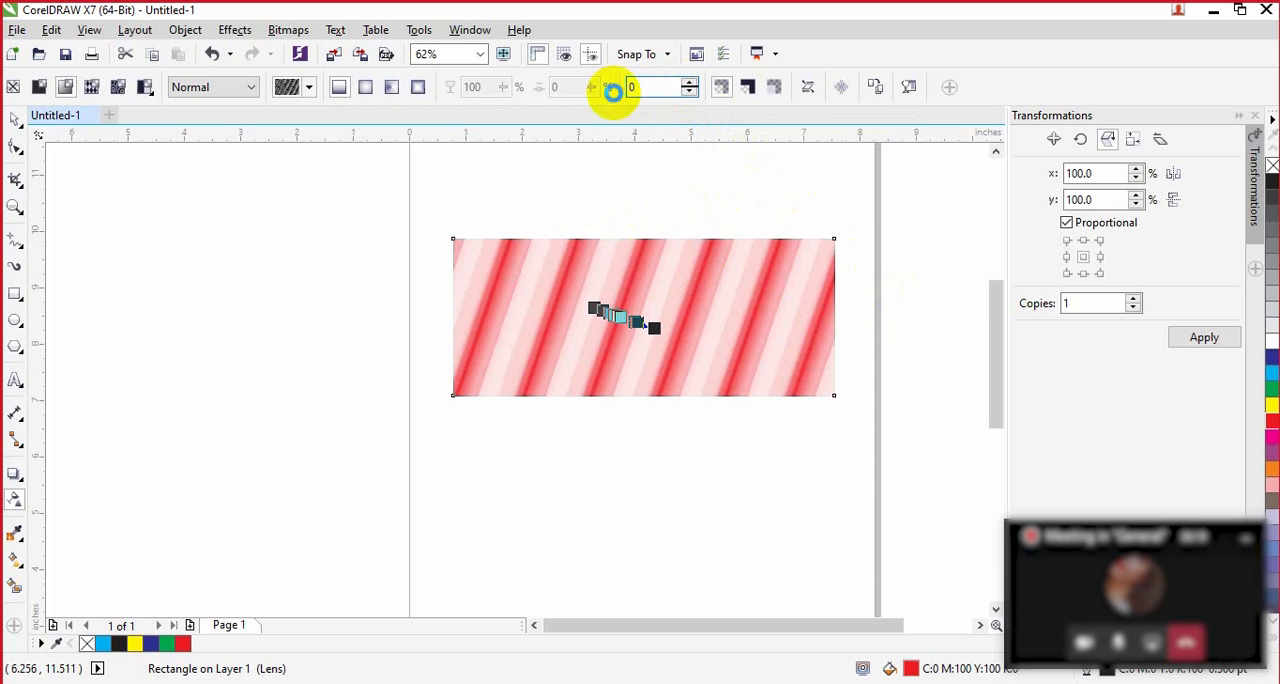
text(0)
key(Return)
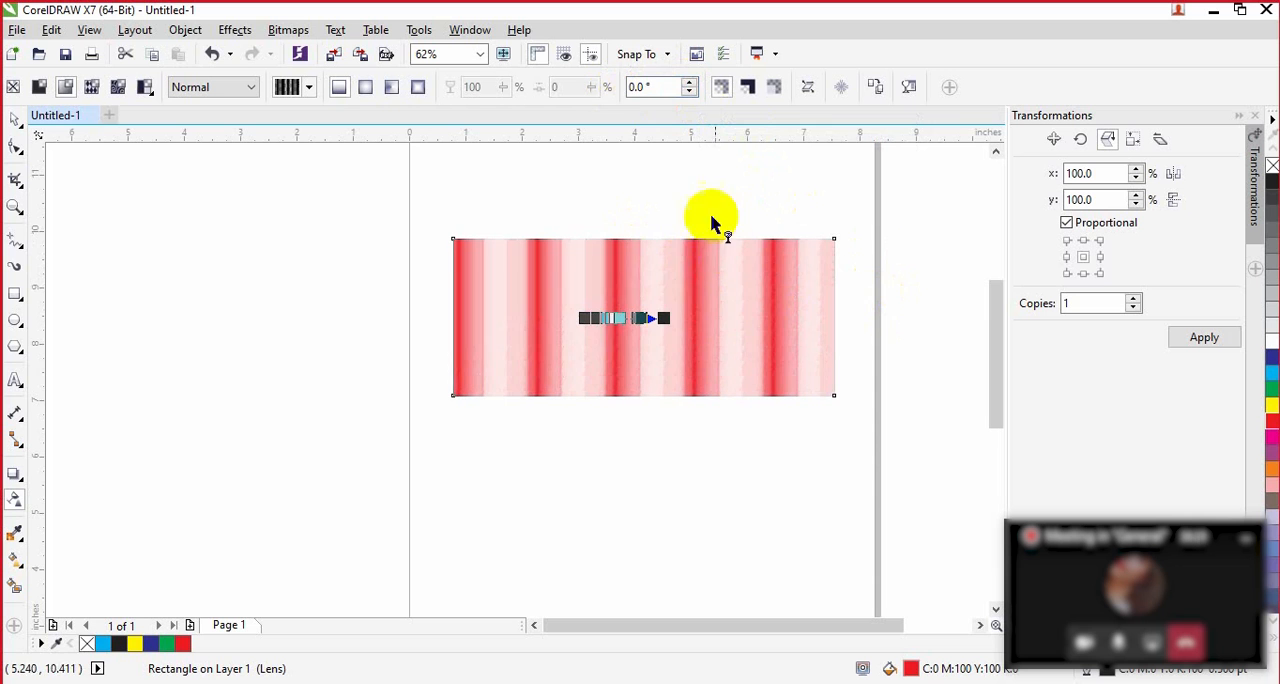
Step: Rotate the striped transparency to 30° and then 60°, and move an intermediate node toward the gradient's start
click(657, 87)
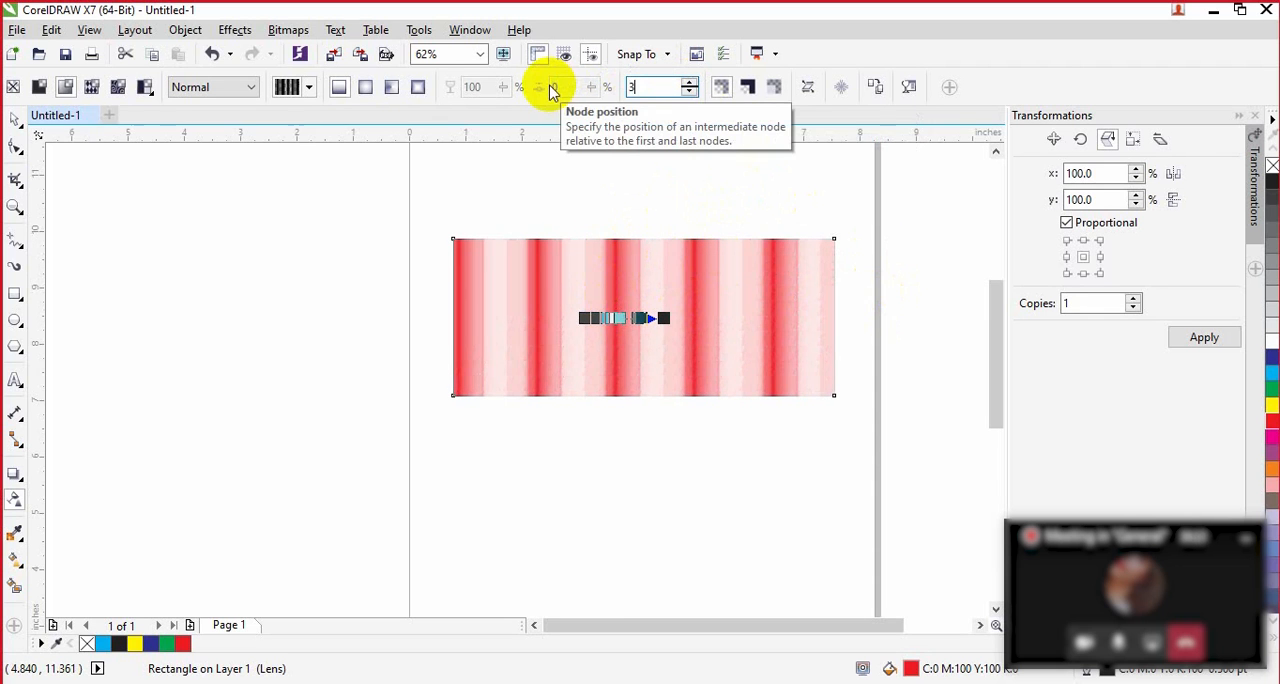
key(Return)
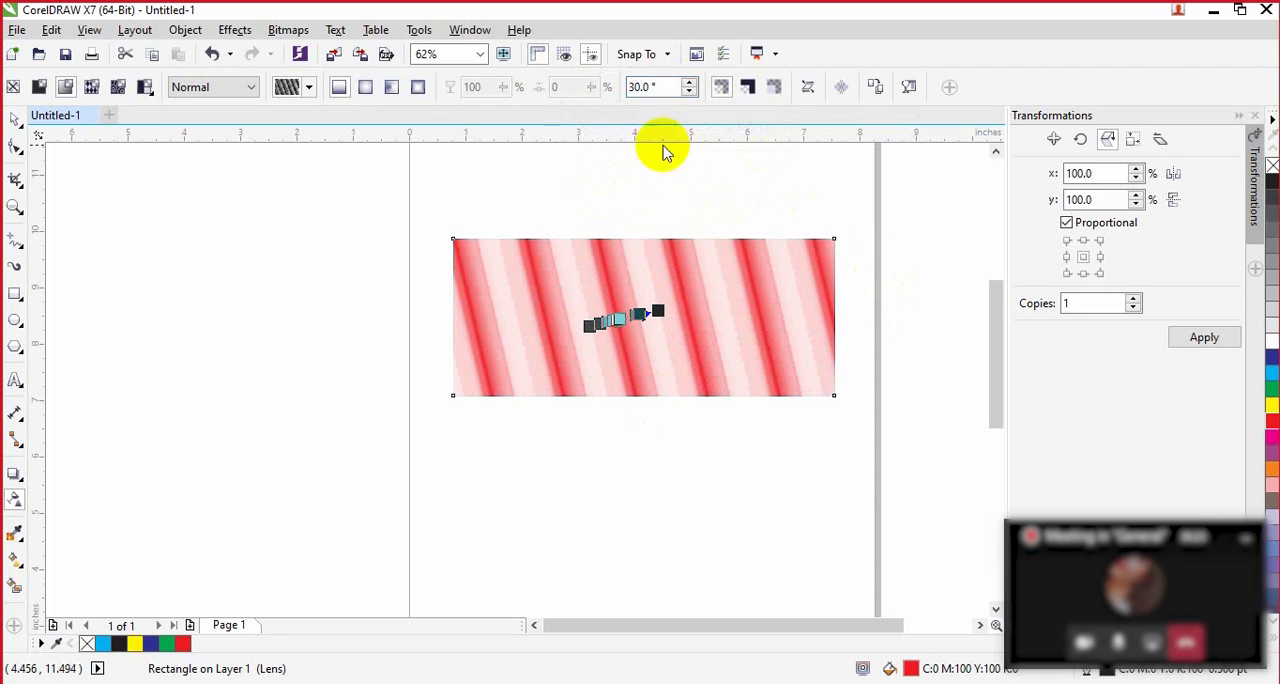
click(665, 88)
text(60.)
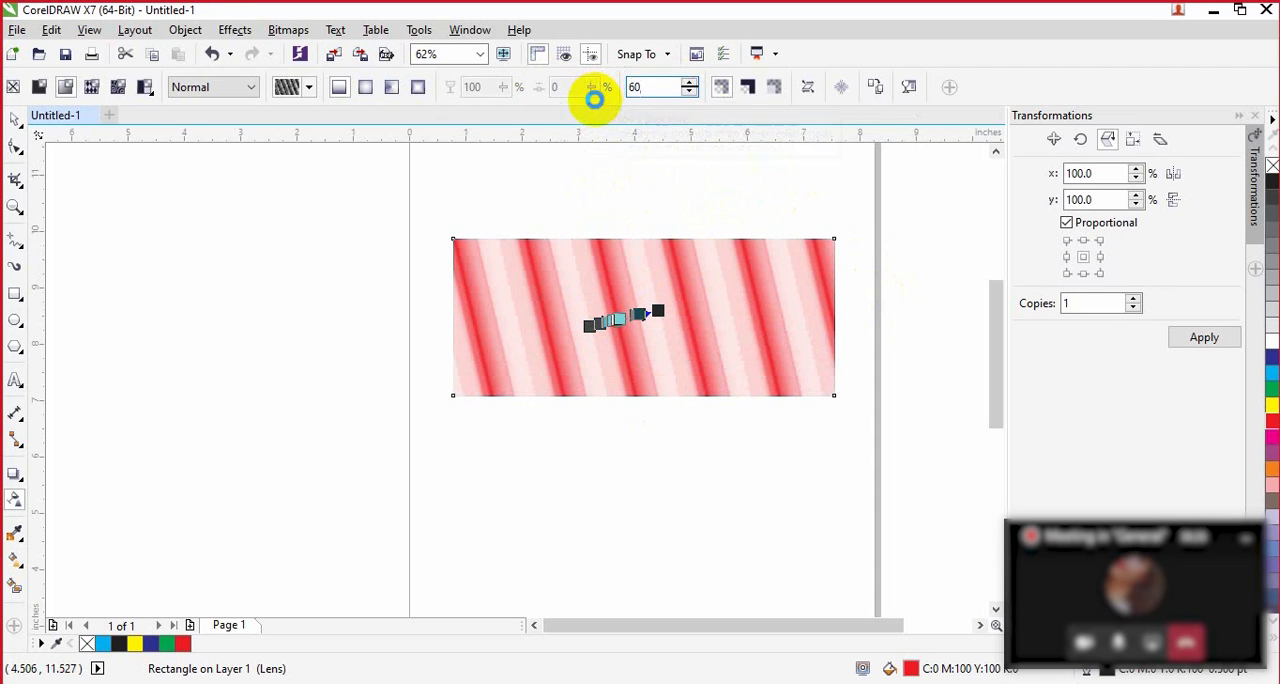
key(Return)
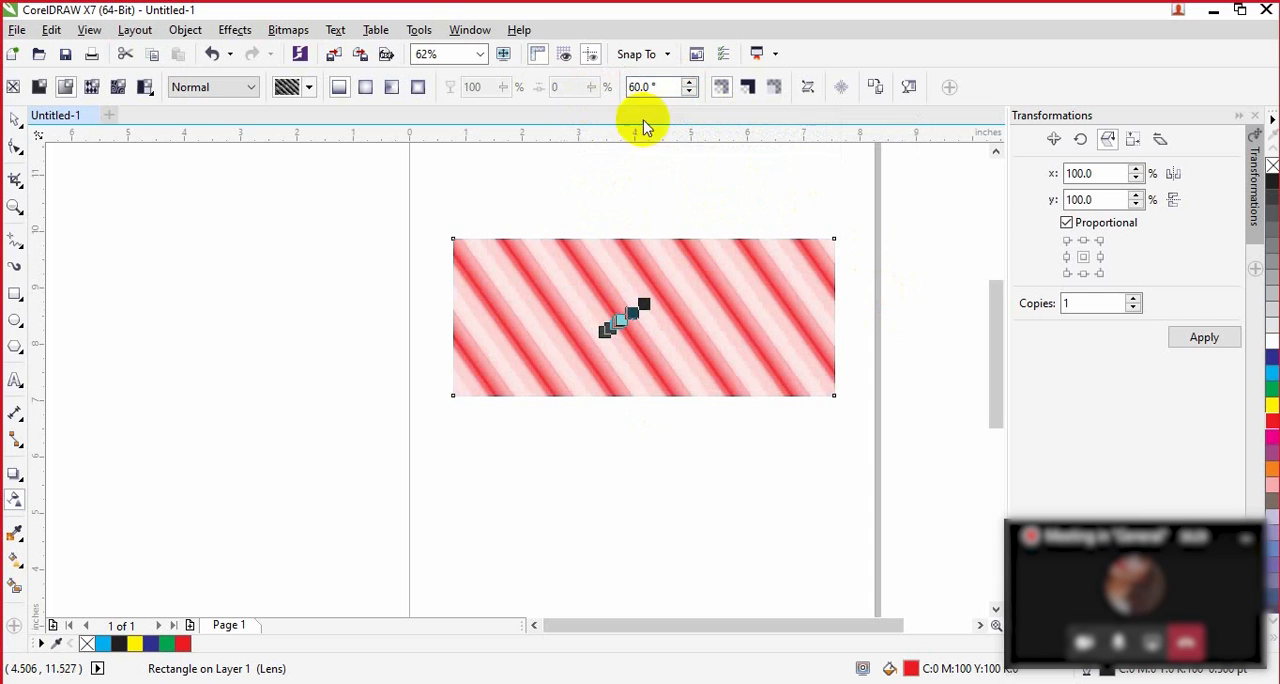
drag(621, 321, 539, 256)
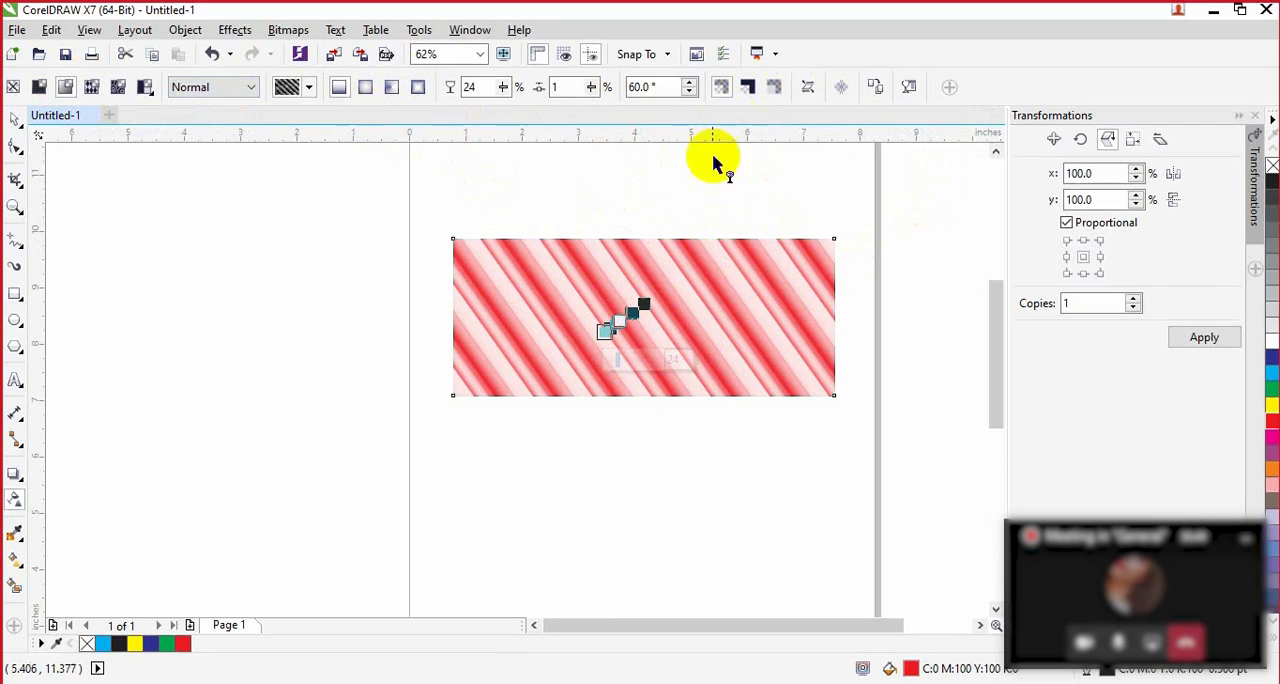
Step: Undo the transparency edits step by step until the rectangle is back to its solid red fill
key(ctrl+z)
key(ctrl+z)
key(ctrl+z)
key(ctrl+z)
key(ctrl+z)
key(ctrl+z)
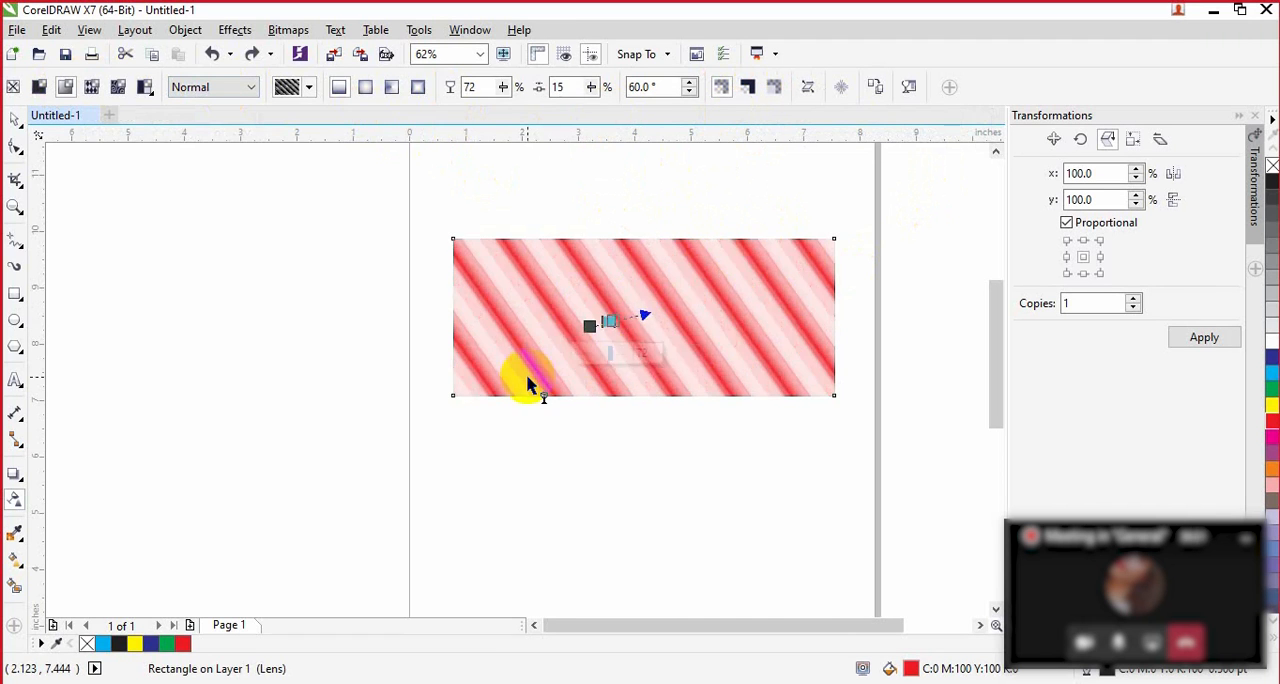
key(ctrl+z)
key(ctrl+z)
key(ctrl+z)
key(ctrl+z)
key(ctrl+z)
key(ctrl+z)
key(ctrl+z)
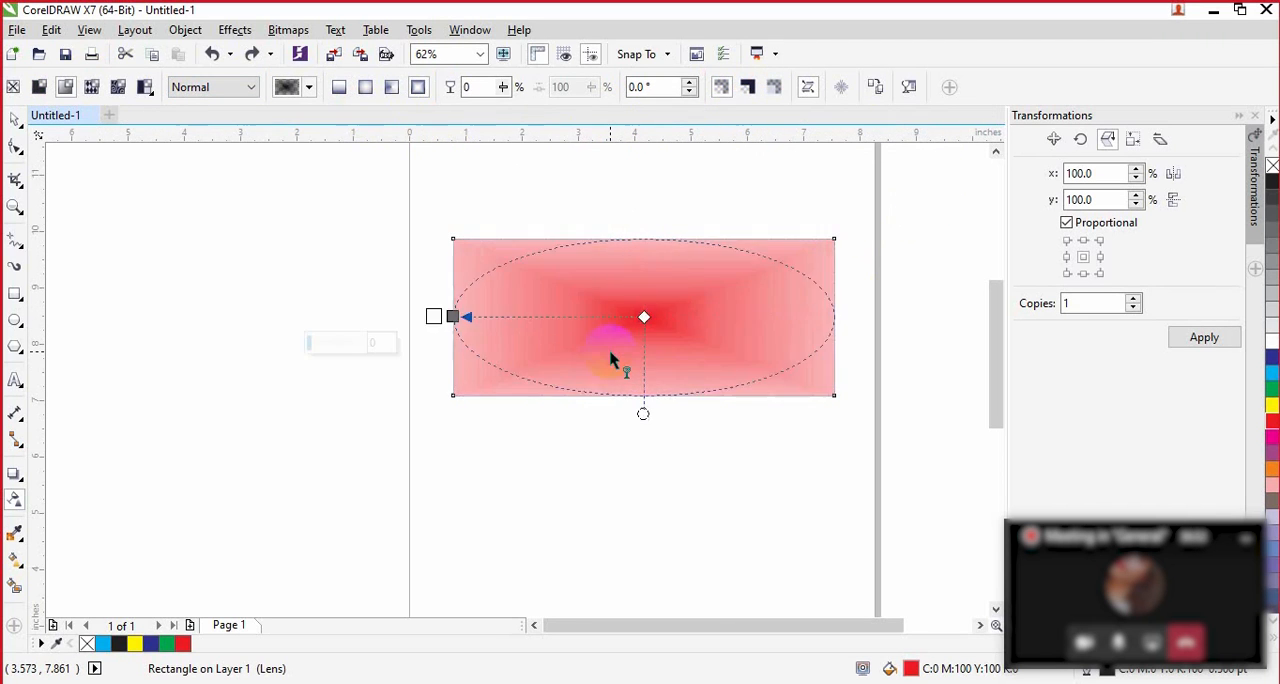
key(ctrl+z)
key(ctrl+z)
key(ctrl+z)
key(ctrl+z)
key(ctrl+z)
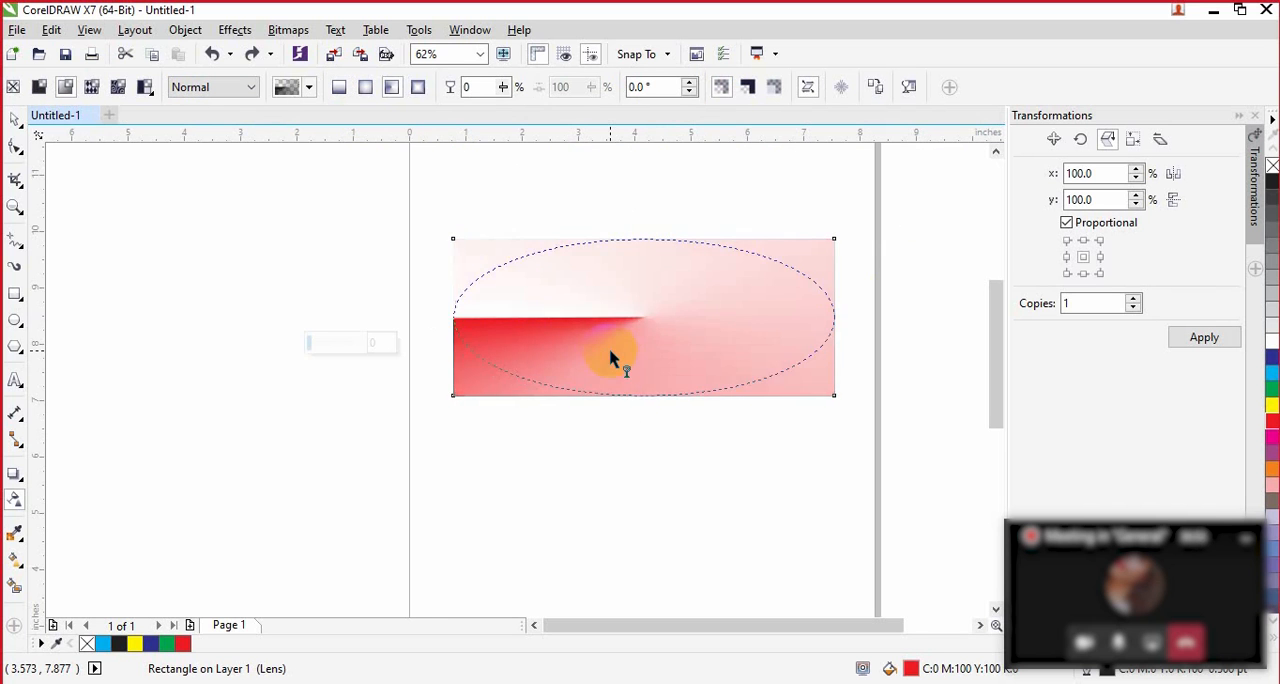
key(ctrl+z)
key(ctrl+z)
key(ctrl+z)
key(ctrl+z)
key(ctrl+z)
key(ctrl+z)
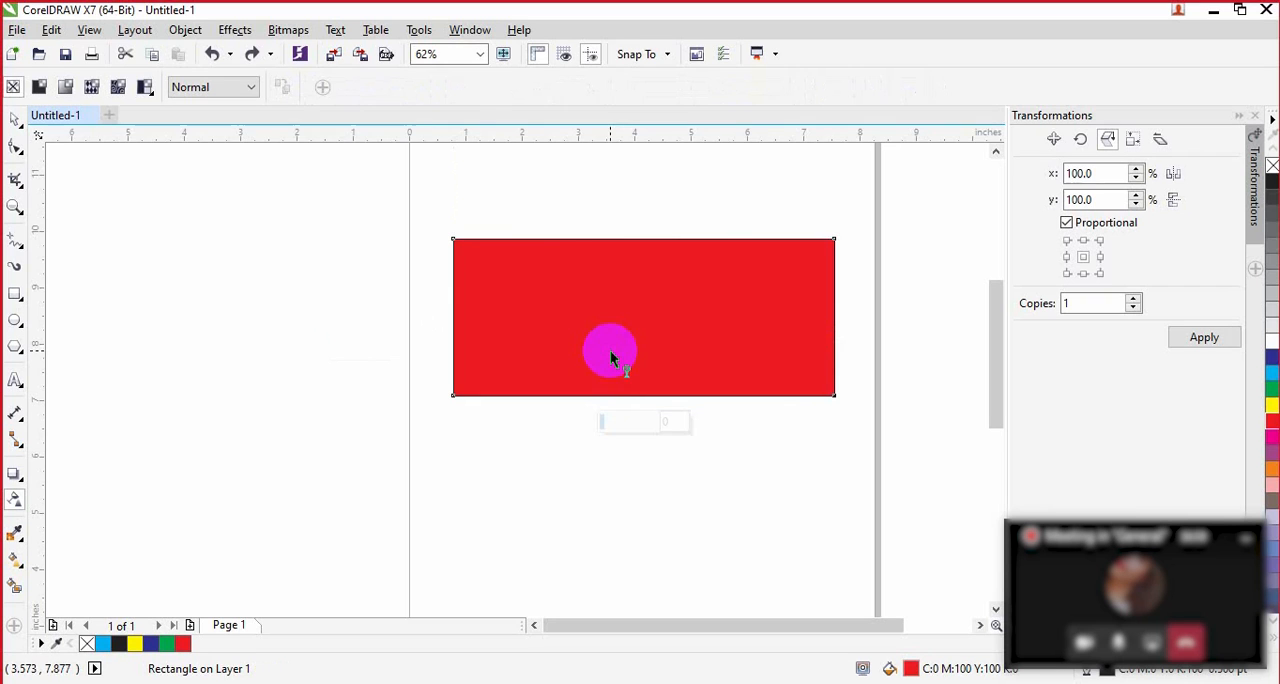
Step: Try a short linear fountain transparency across the middle of the red rectangle and undo it
drag(666, 293, 575, 302)
click(662, 292)
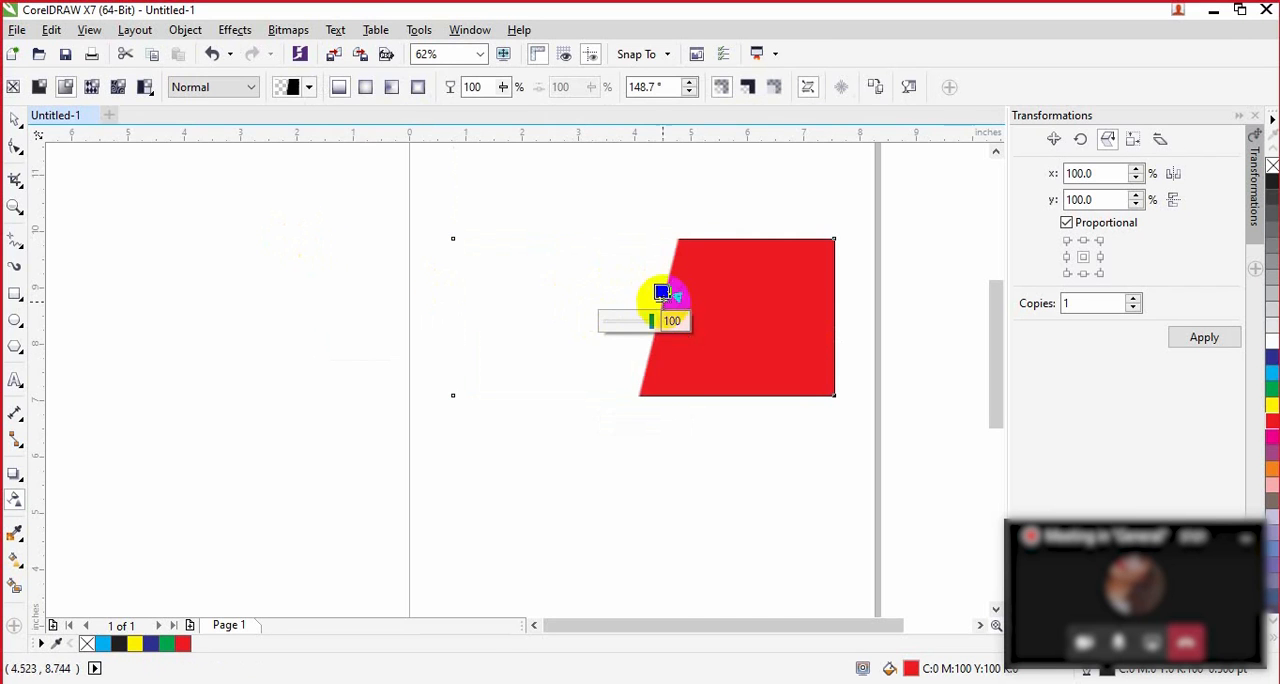
key(ctrl+z)
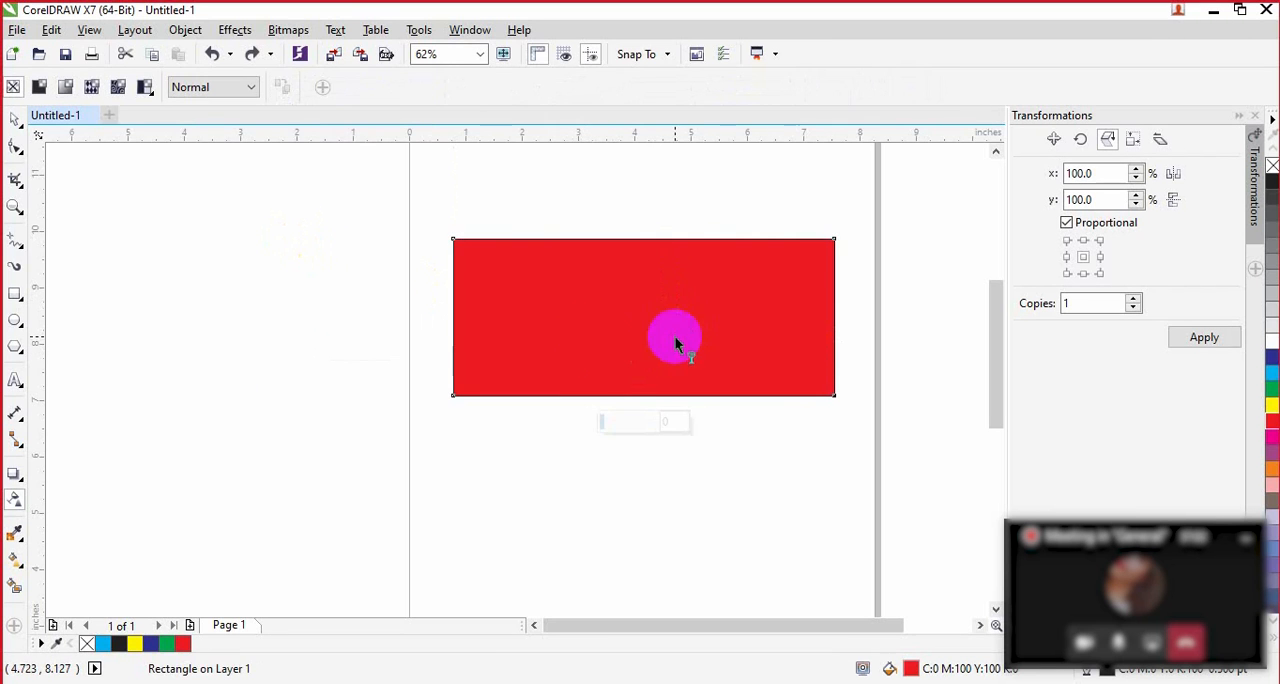
Step: Apply vector pattern transparency to the red rectangle and try to pick the checkerboard preset from the Content Exchange library, dismissing the account sign-in
click(91, 88)
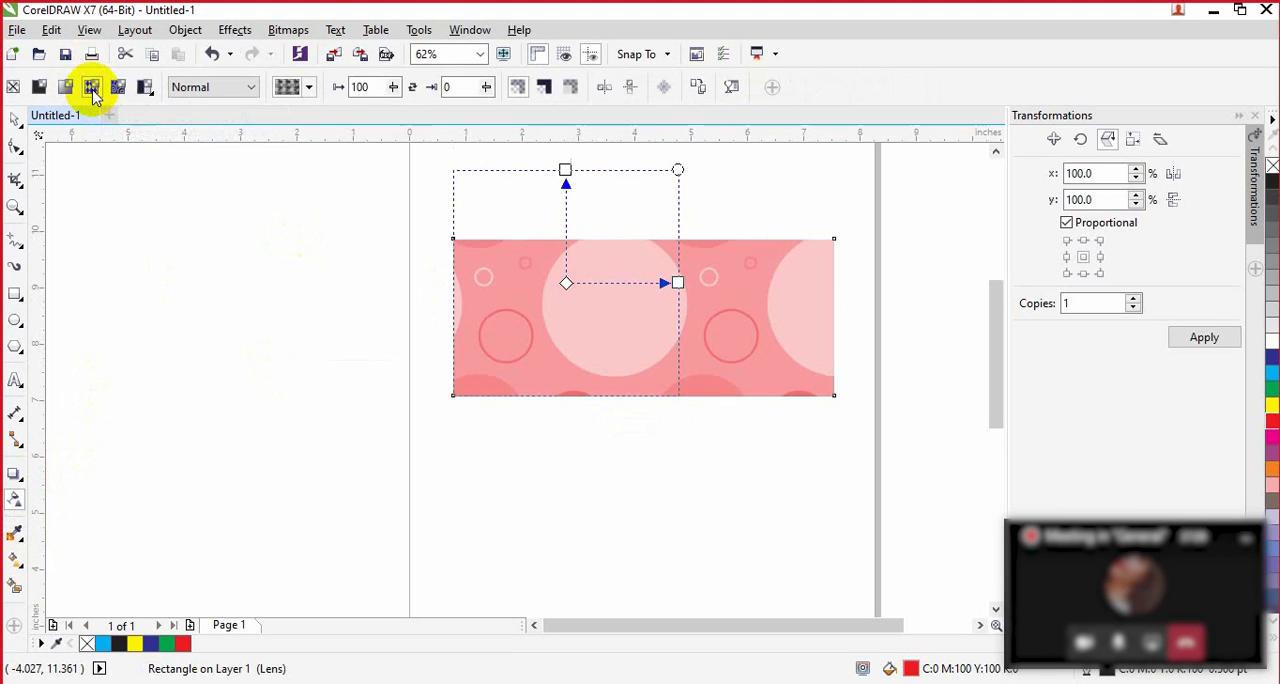
click(307, 88)
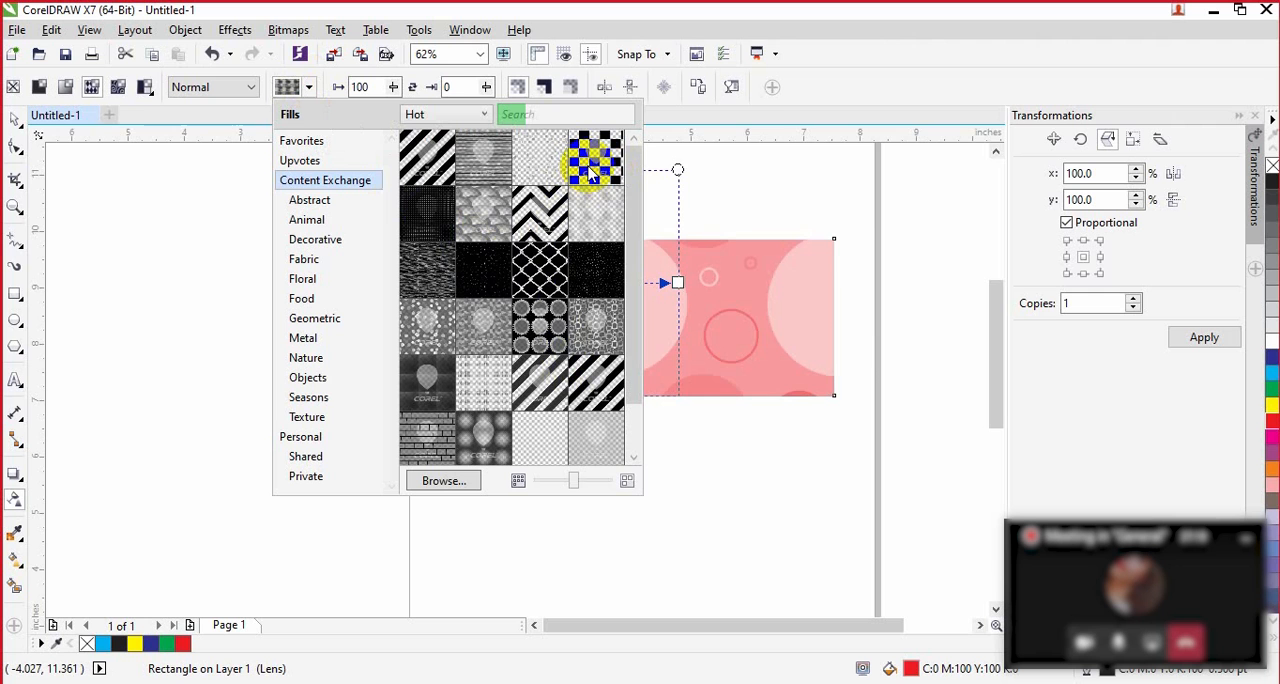
mouse_move(592, 174)
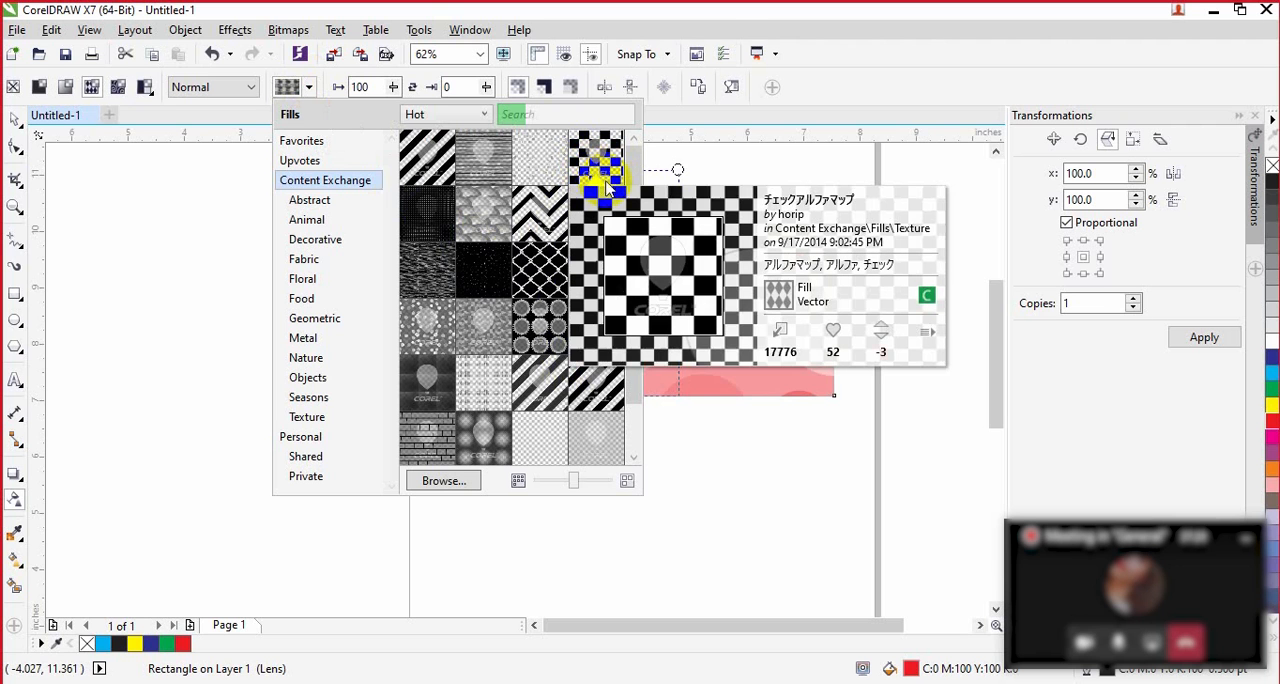
click(752, 340)
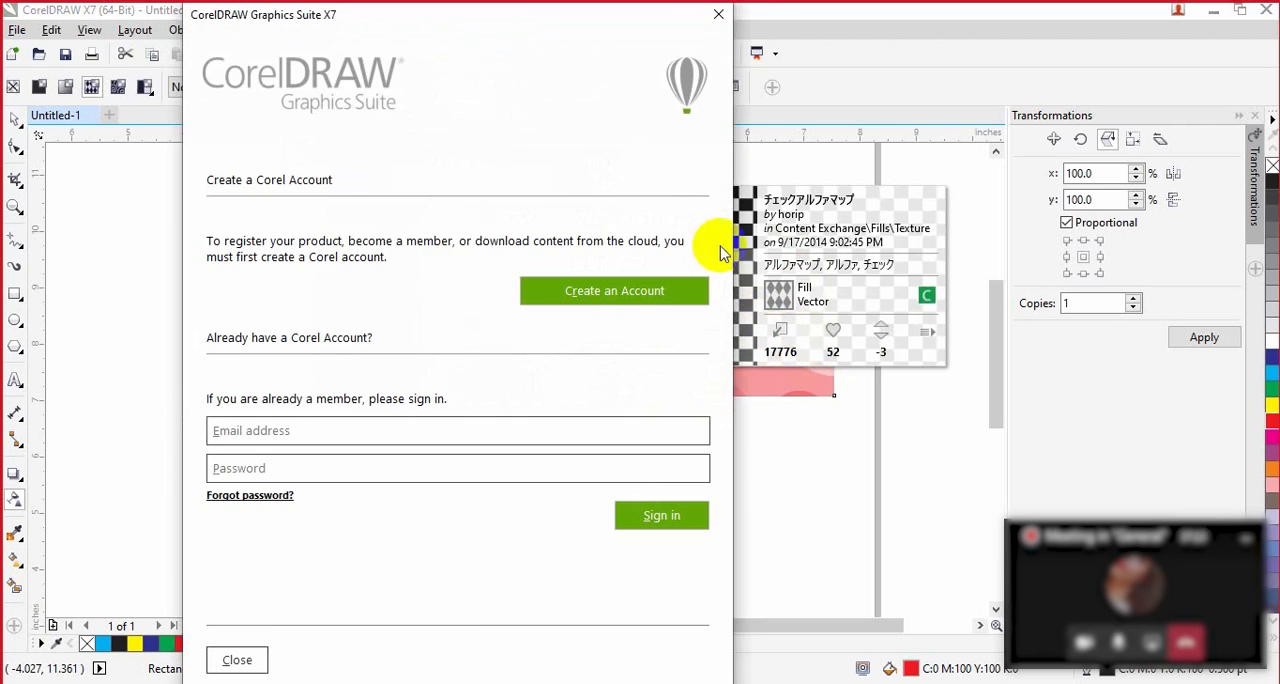
click(240, 661)
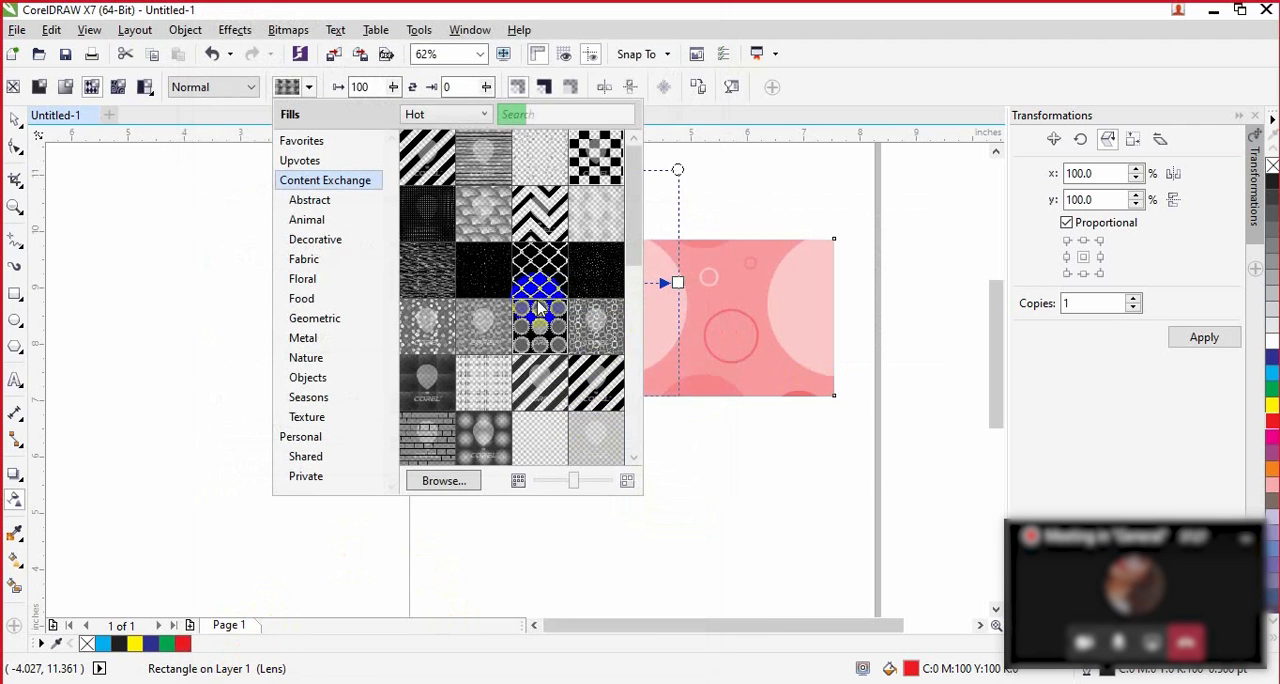
Step: Try to pick the Chain Fence pattern from the Content Exchange library and dismiss the account sign-in
mouse_move(548, 270)
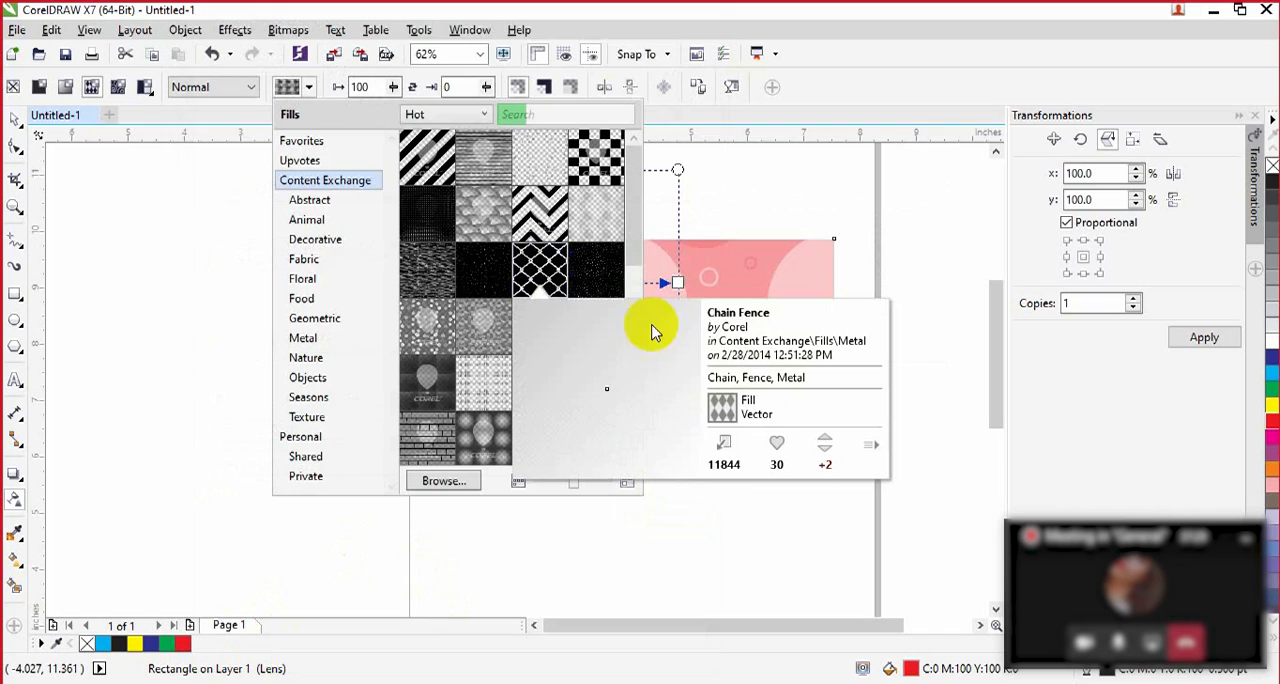
click(724, 441)
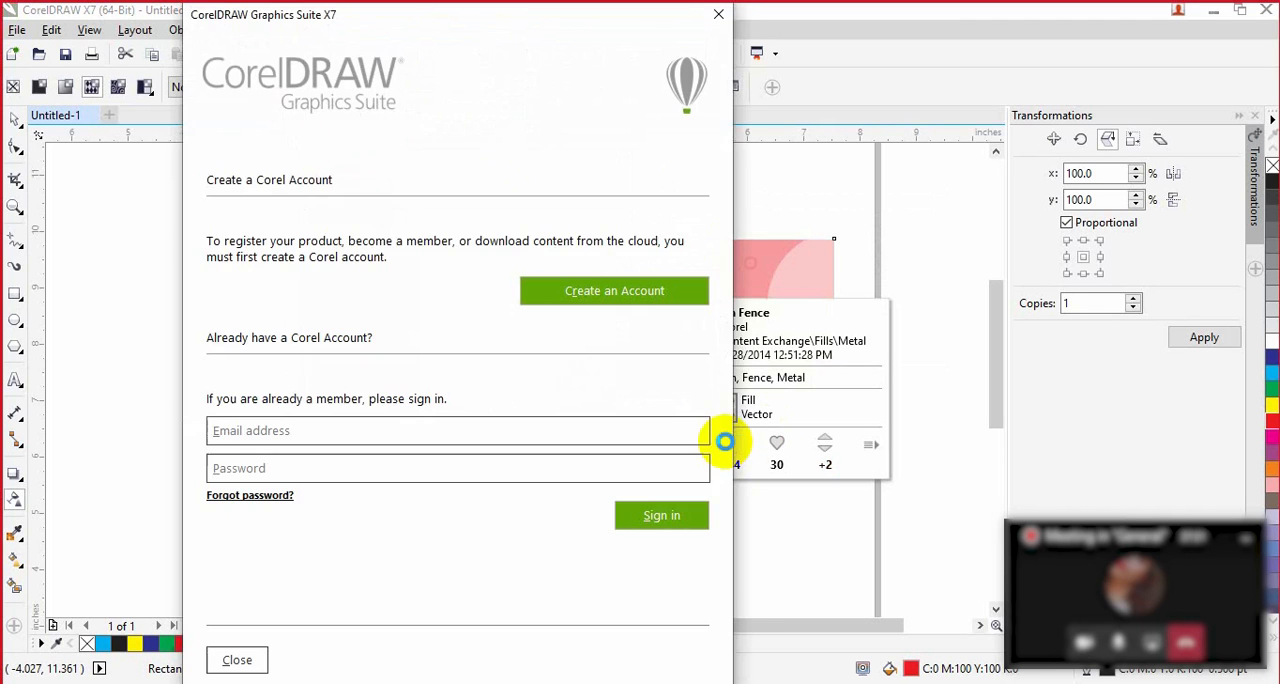
click(722, 27)
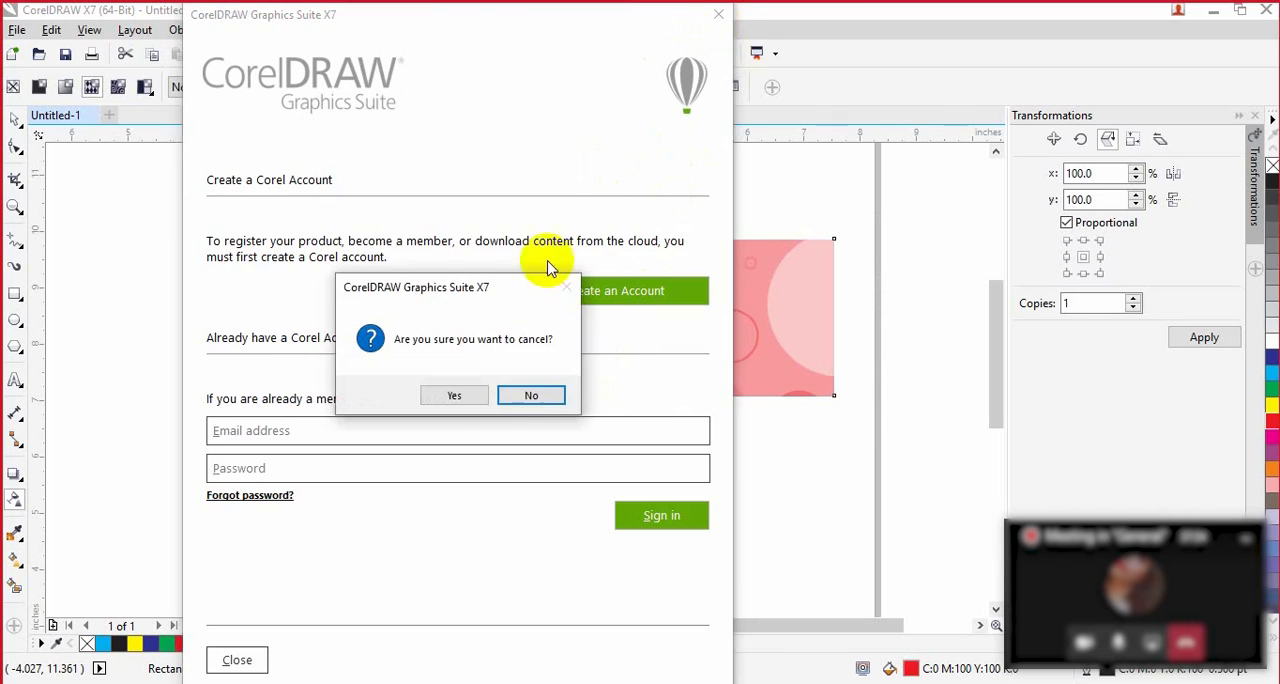
click(535, 395)
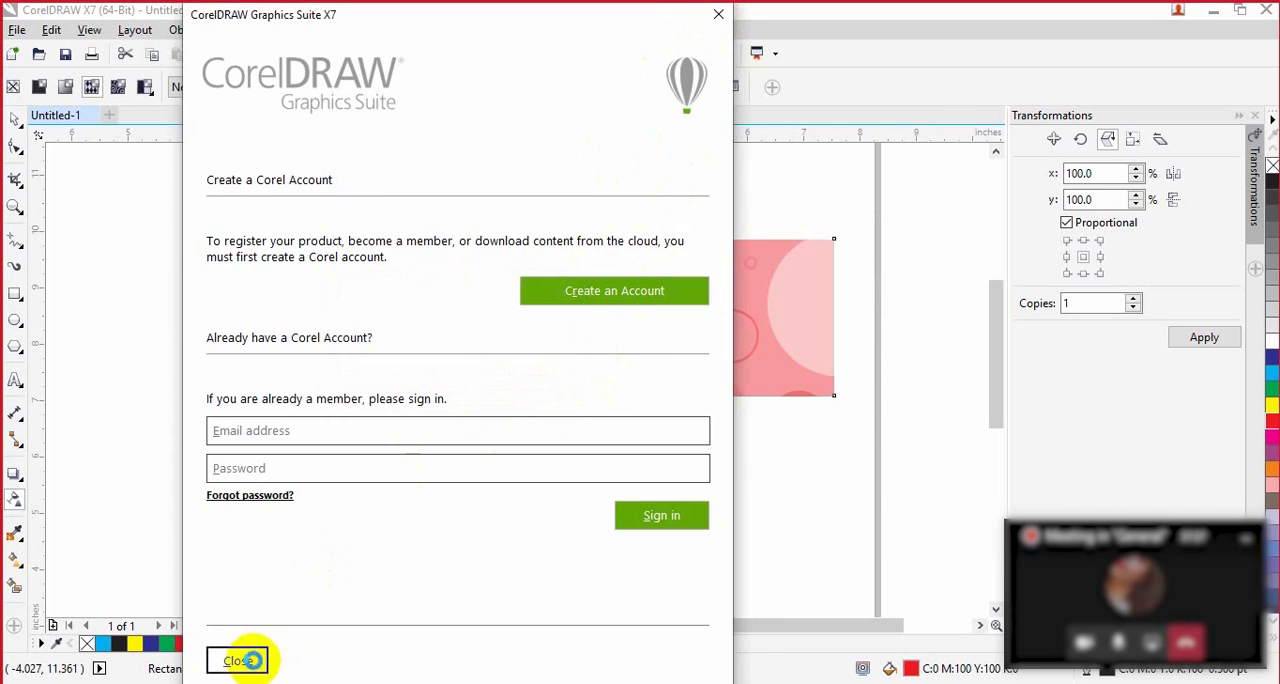
click(240, 660)
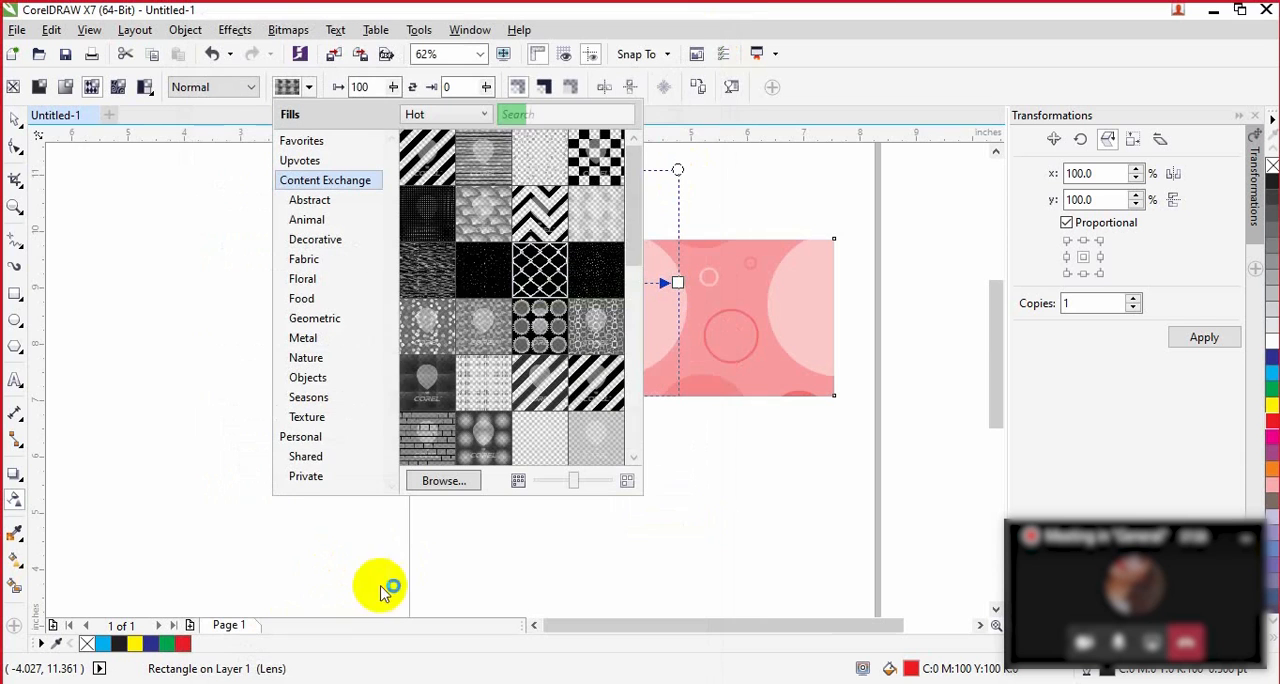
Step: Apply the Black Woodlands vector pattern from the Personal library as the rectangle's transparency
click(300, 438)
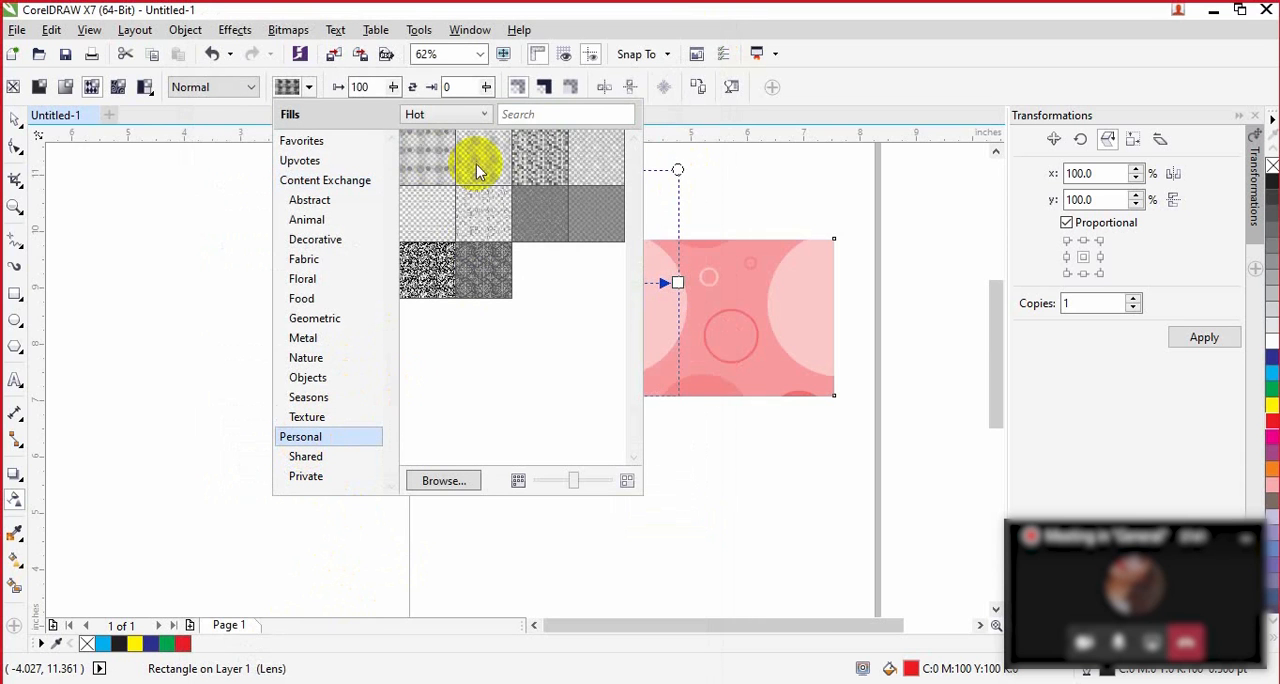
mouse_move(430, 286)
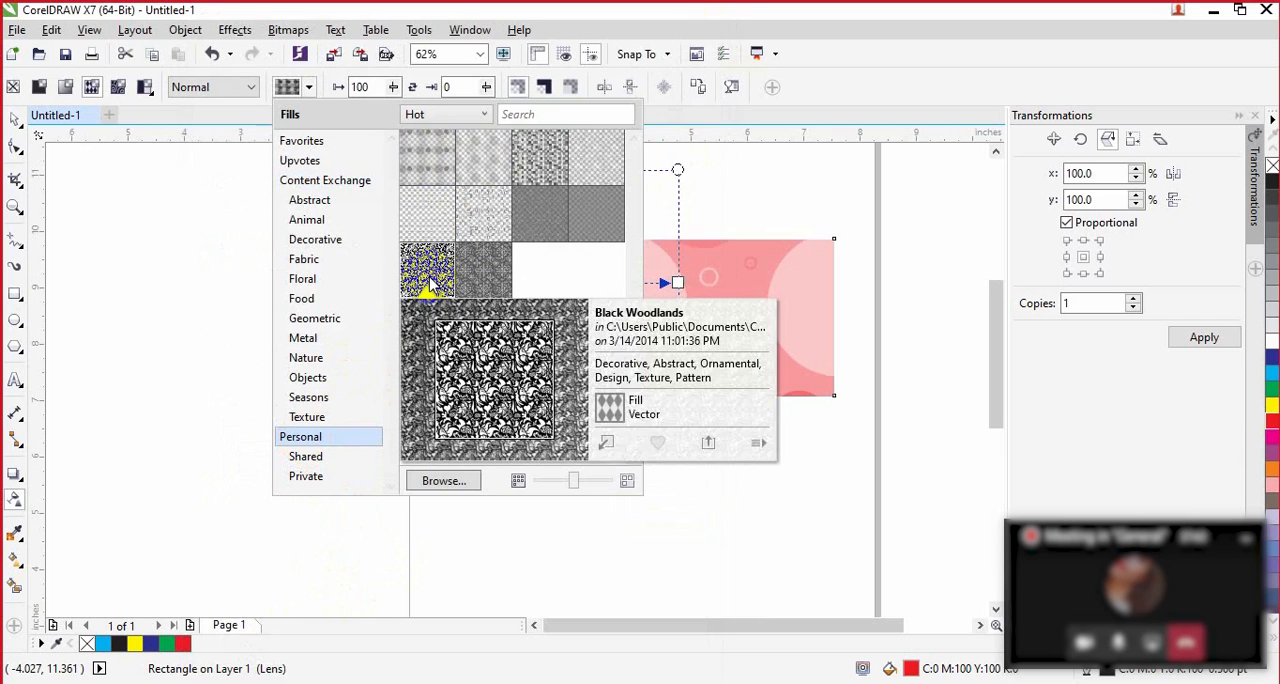
click(607, 444)
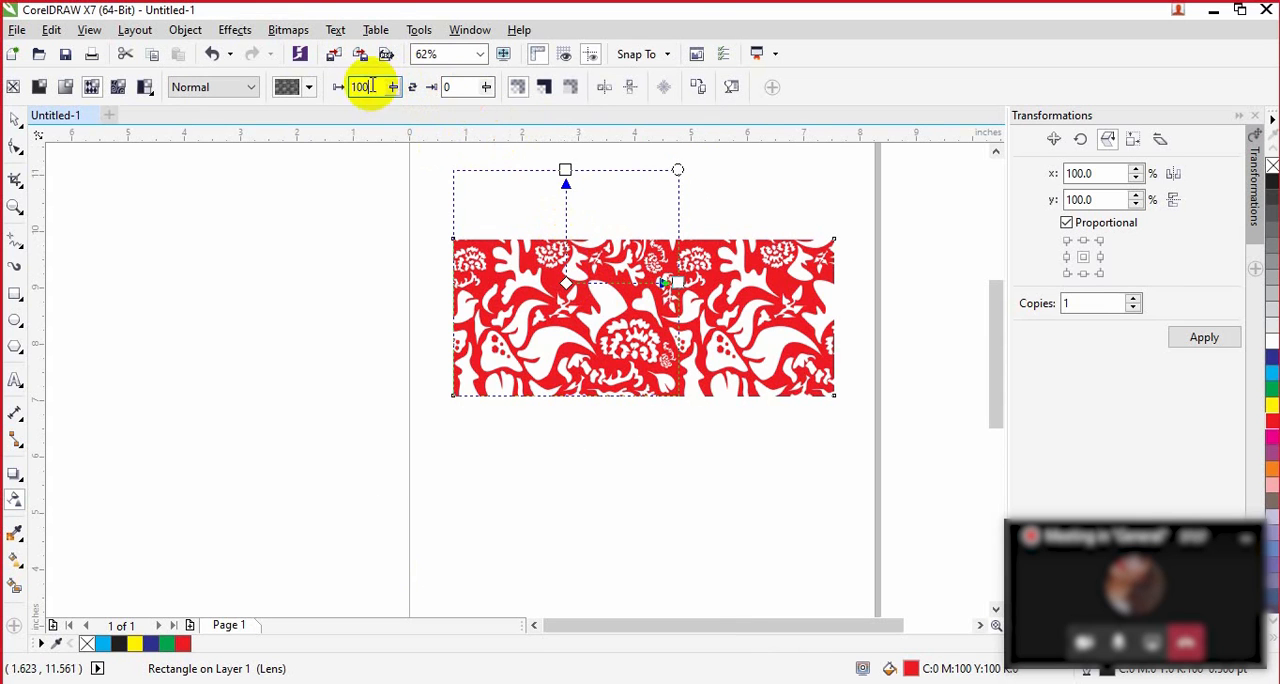
Step: Lower the pattern's foreground transparency to 18, and then raise it to 69
click(390, 87)
drag(390, 87, 363, 117)
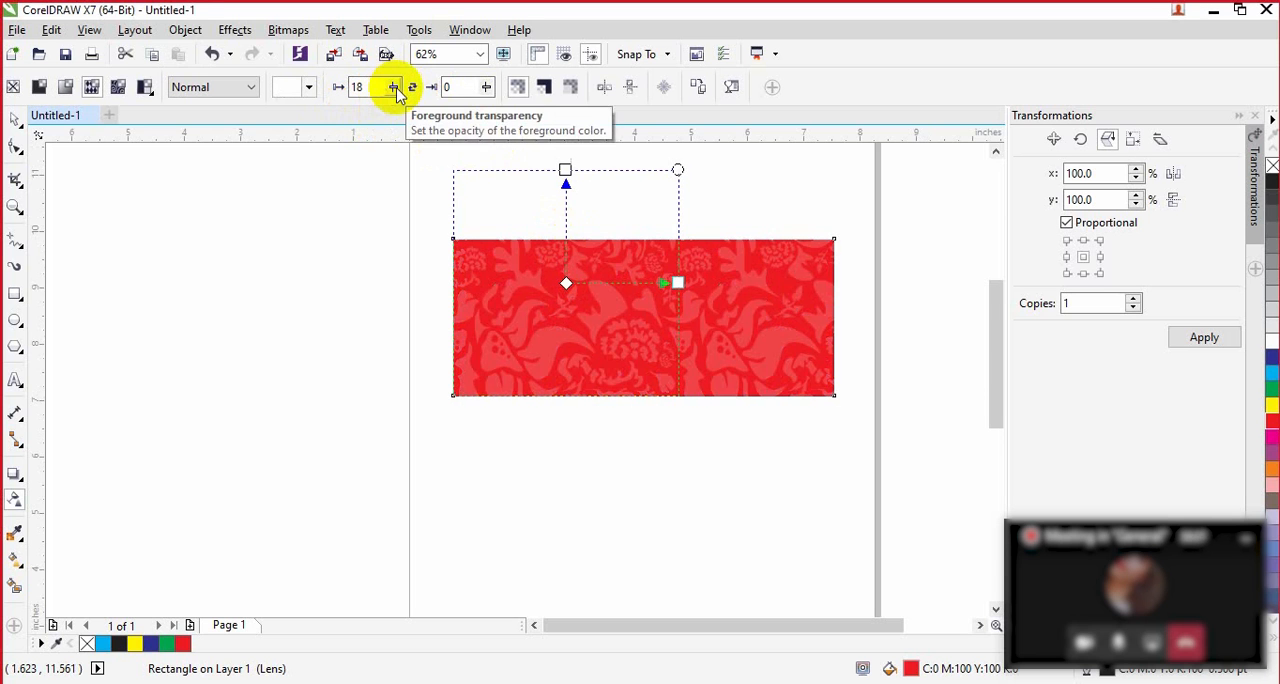
drag(397, 88, 437, 114)
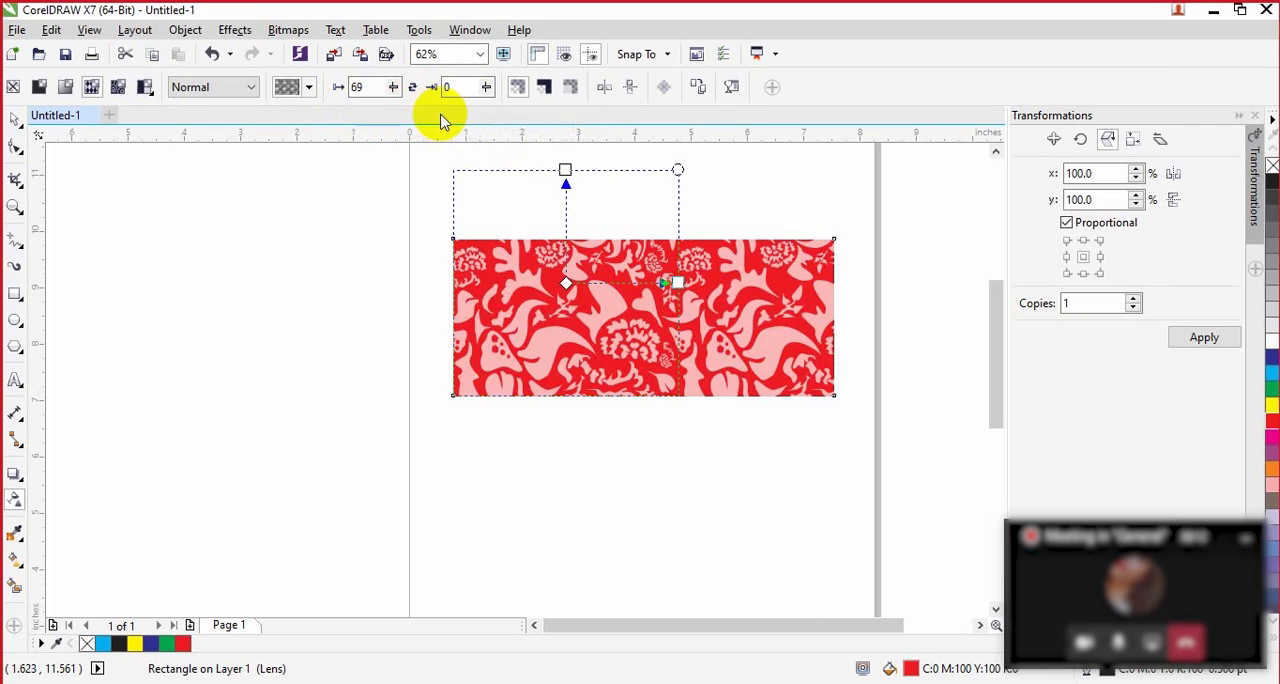
Step: Set the pattern's background transparency to 100, and try its foreground transparency at 100 and then 2
click(486, 89)
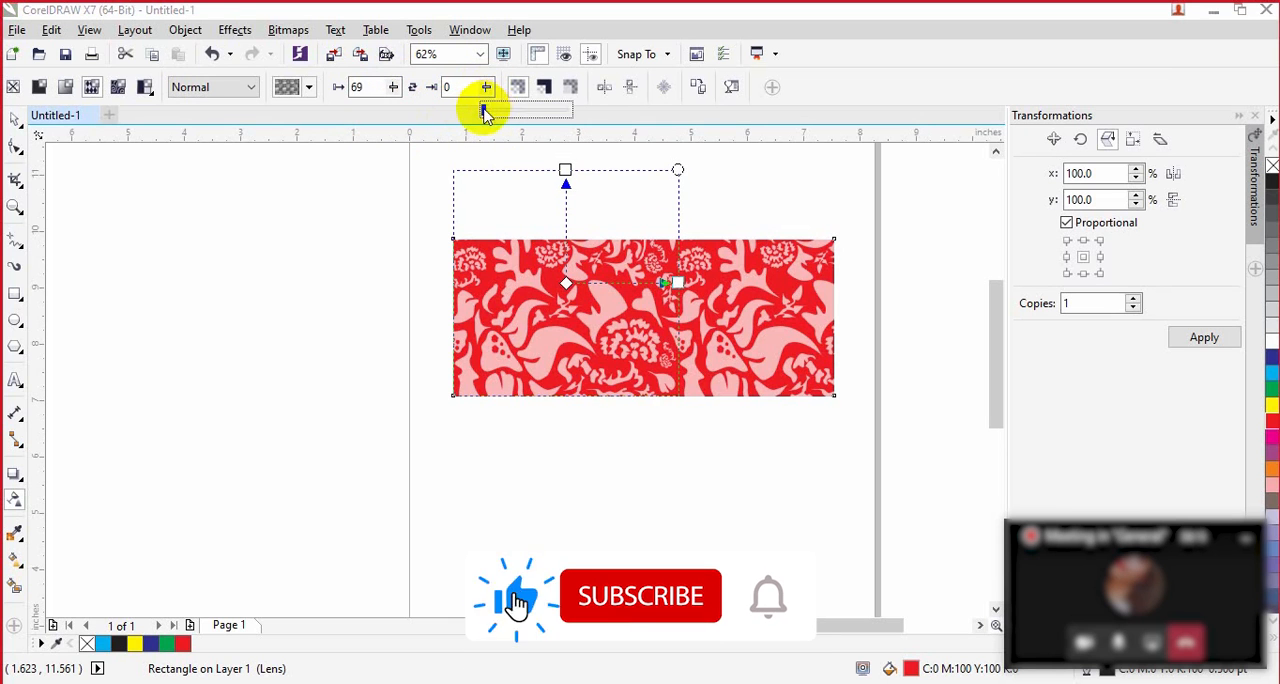
drag(484, 112, 560, 118)
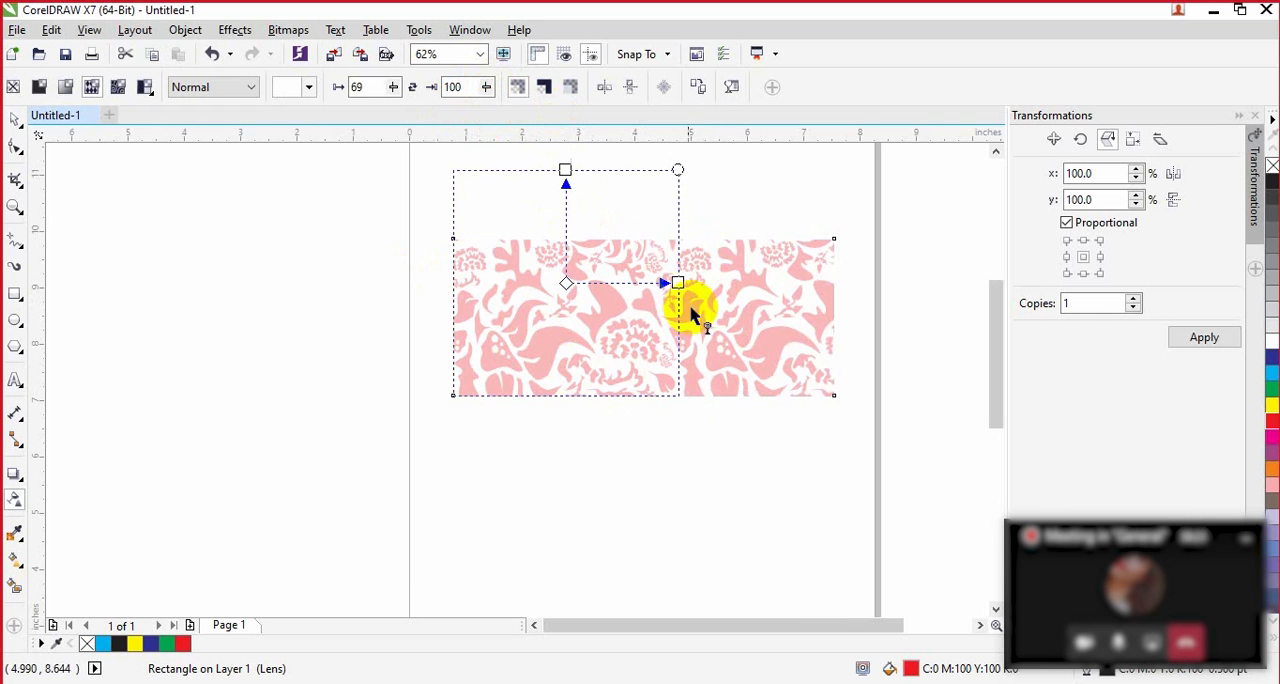
click(393, 87)
drag(395, 117, 429, 120)
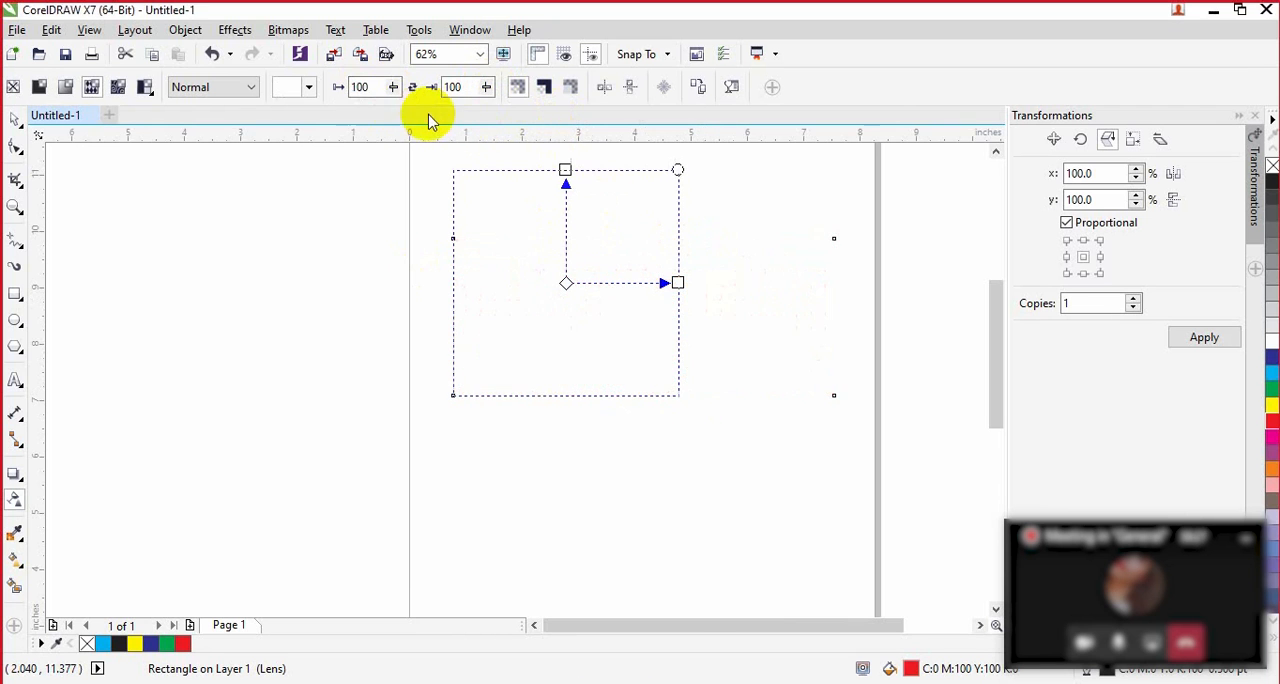
click(393, 87)
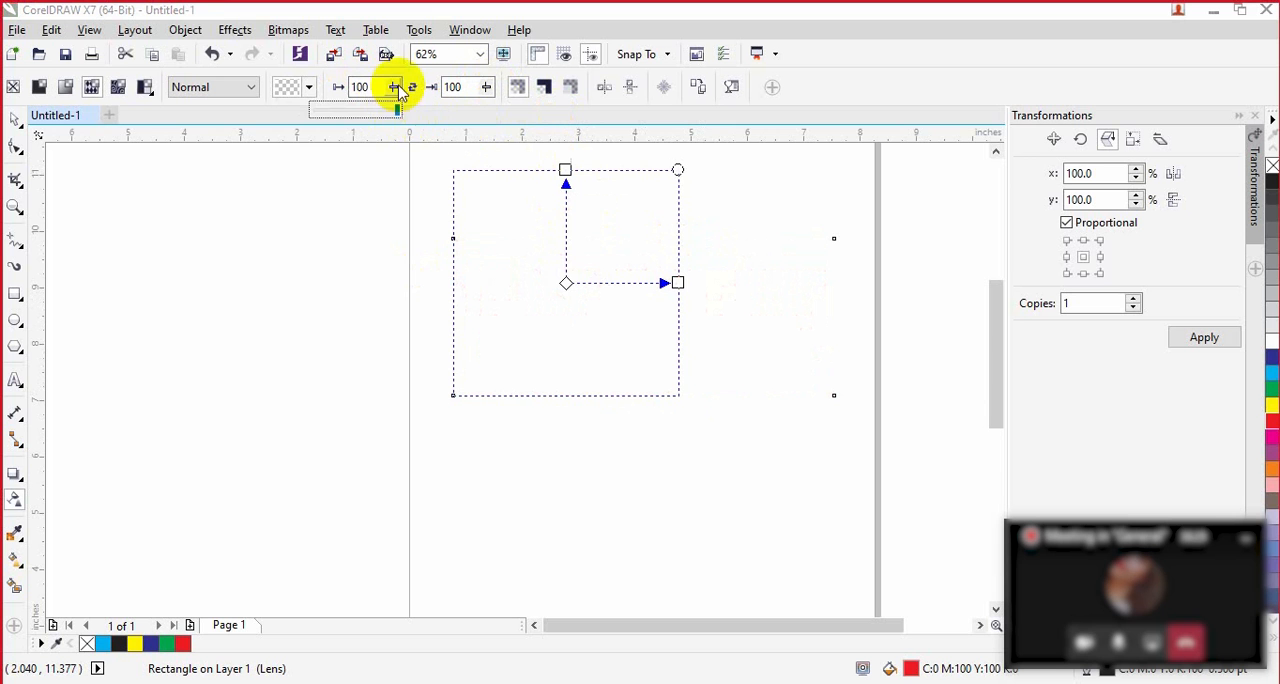
drag(394, 115, 314, 114)
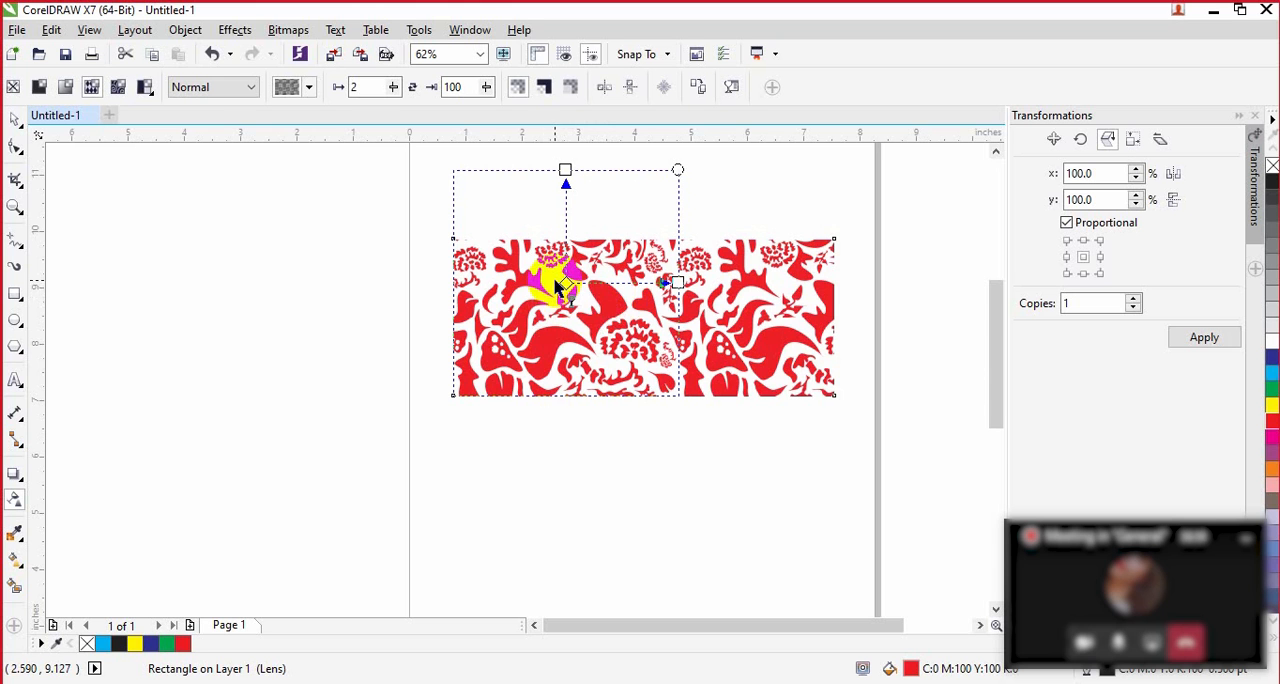
Step: Set the merge mode of the rectangle's pattern transparency to Texturize
click(309, 87)
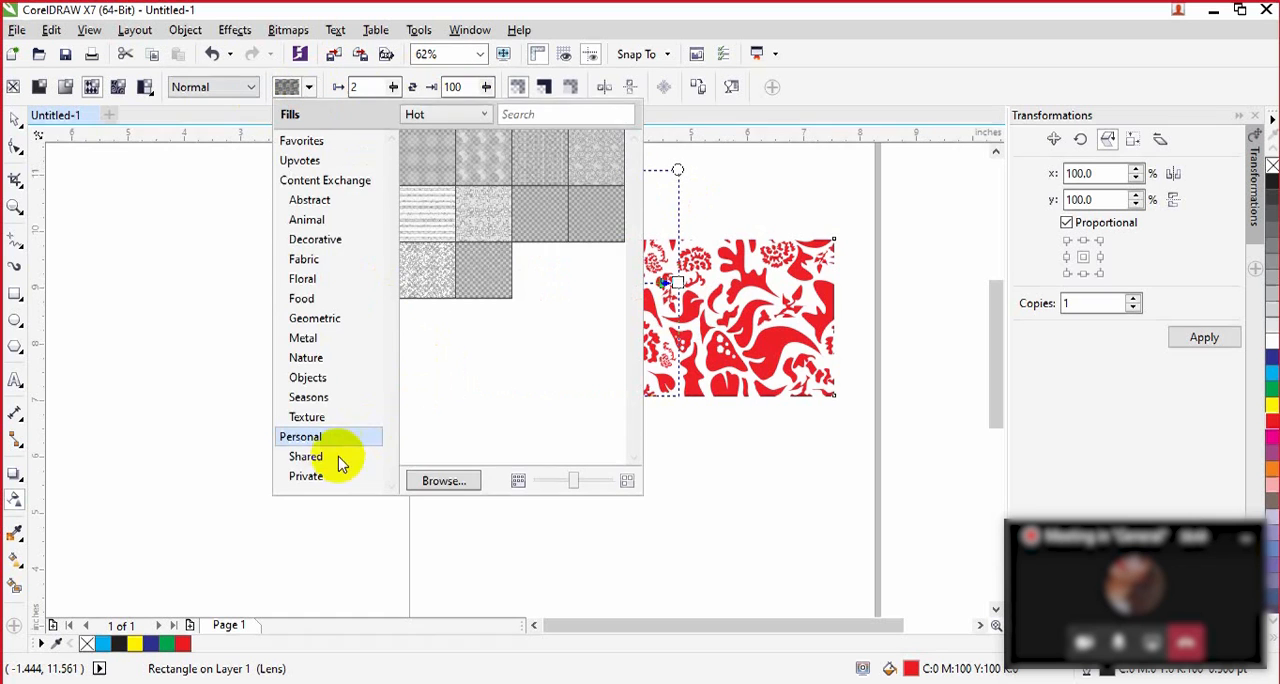
click(256, 96)
click(252, 88)
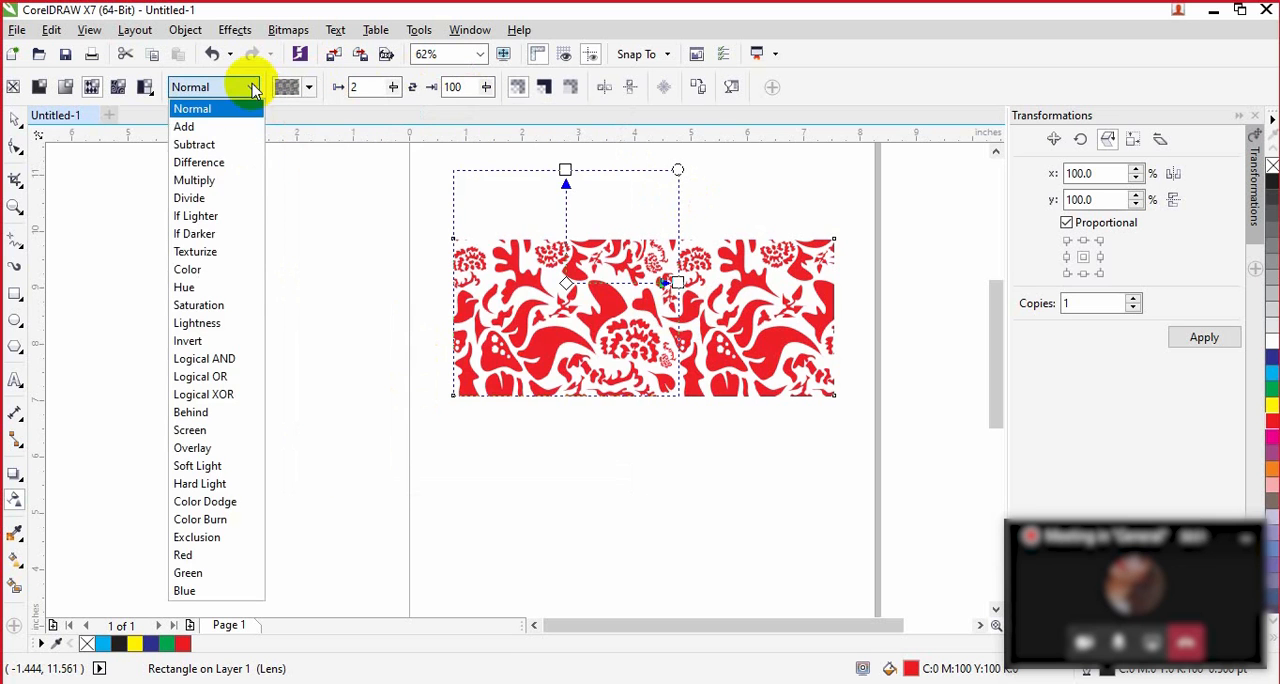
click(210, 259)
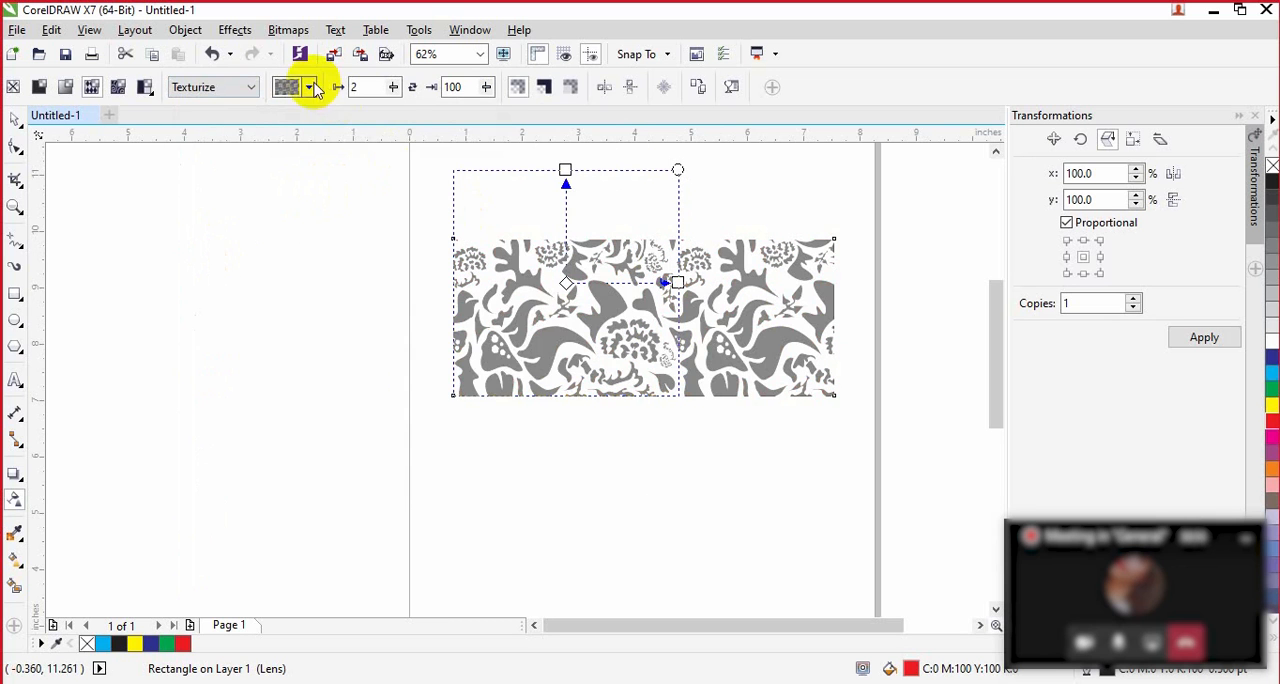
Step: Apply the music notes vector pattern from the Personal library as the rectangle's transparency and deselect the rectangle
click(311, 87)
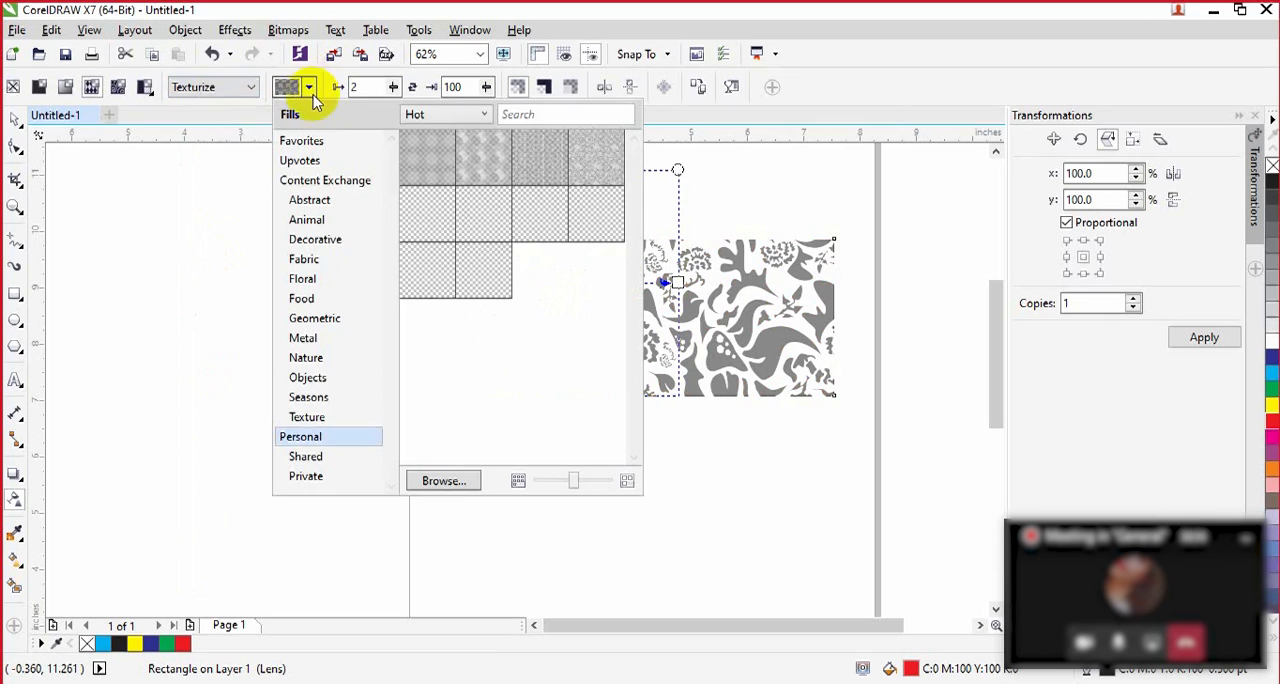
click(437, 222)
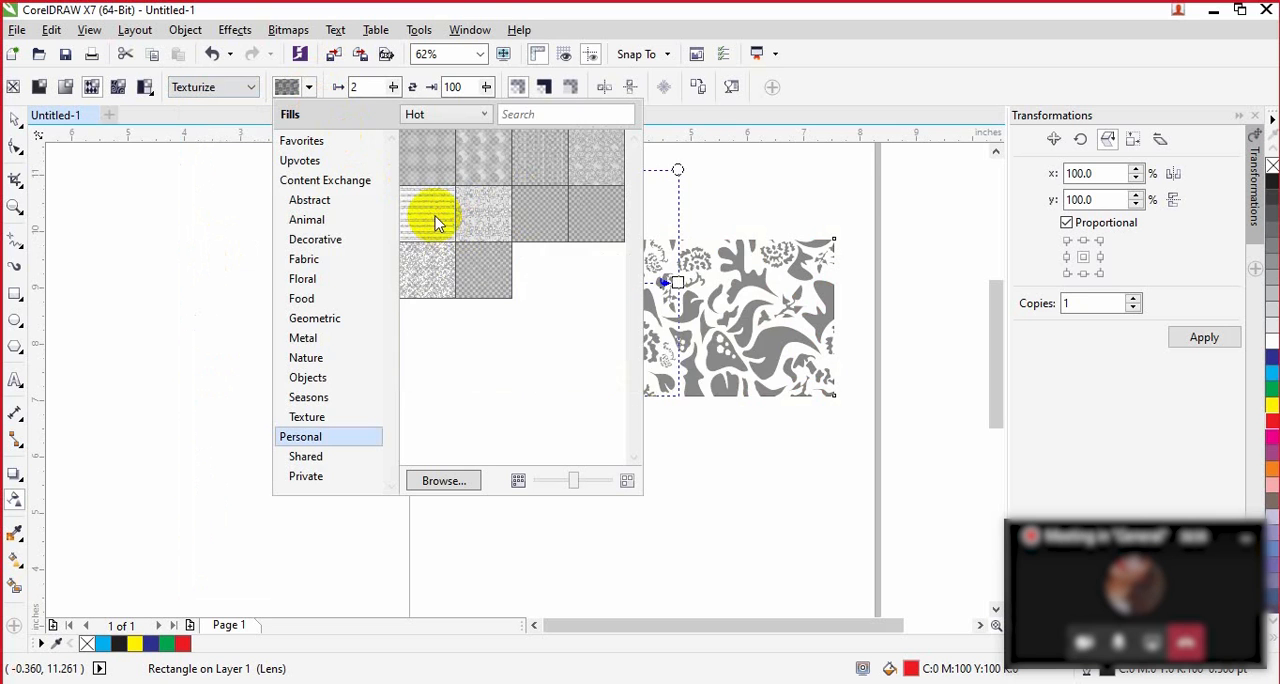
mouse_move(448, 223)
click(609, 374)
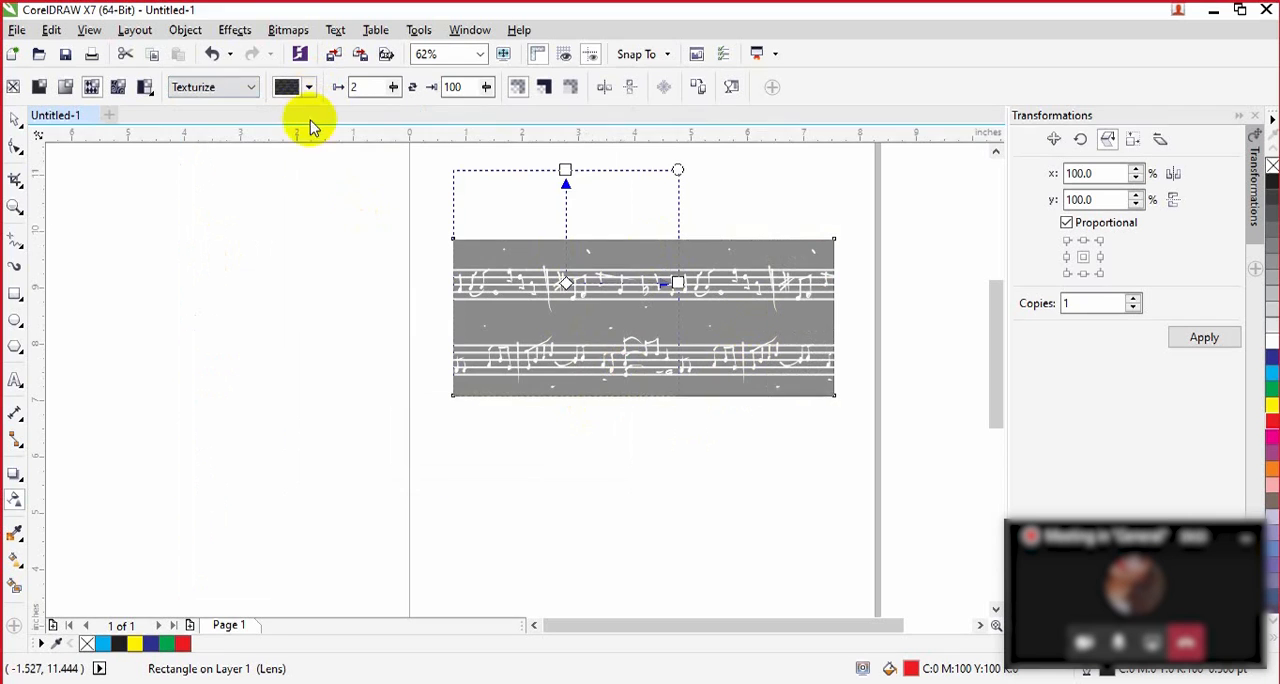
click(309, 90)
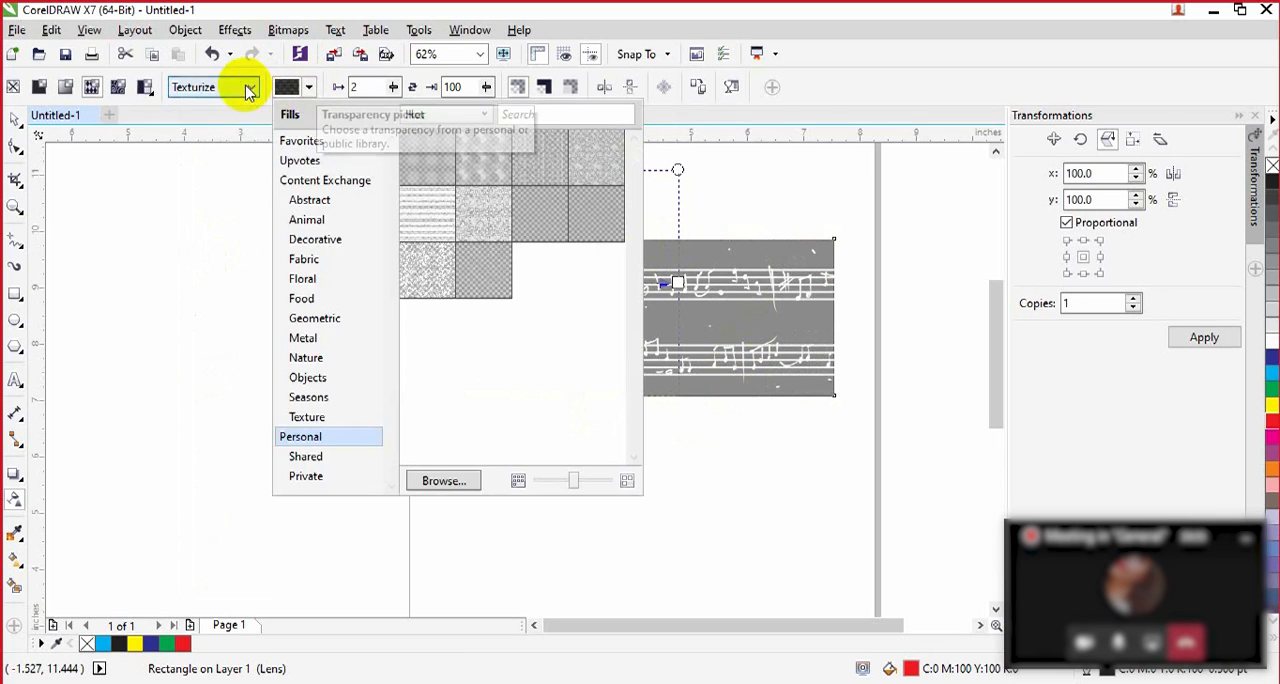
click(249, 90)
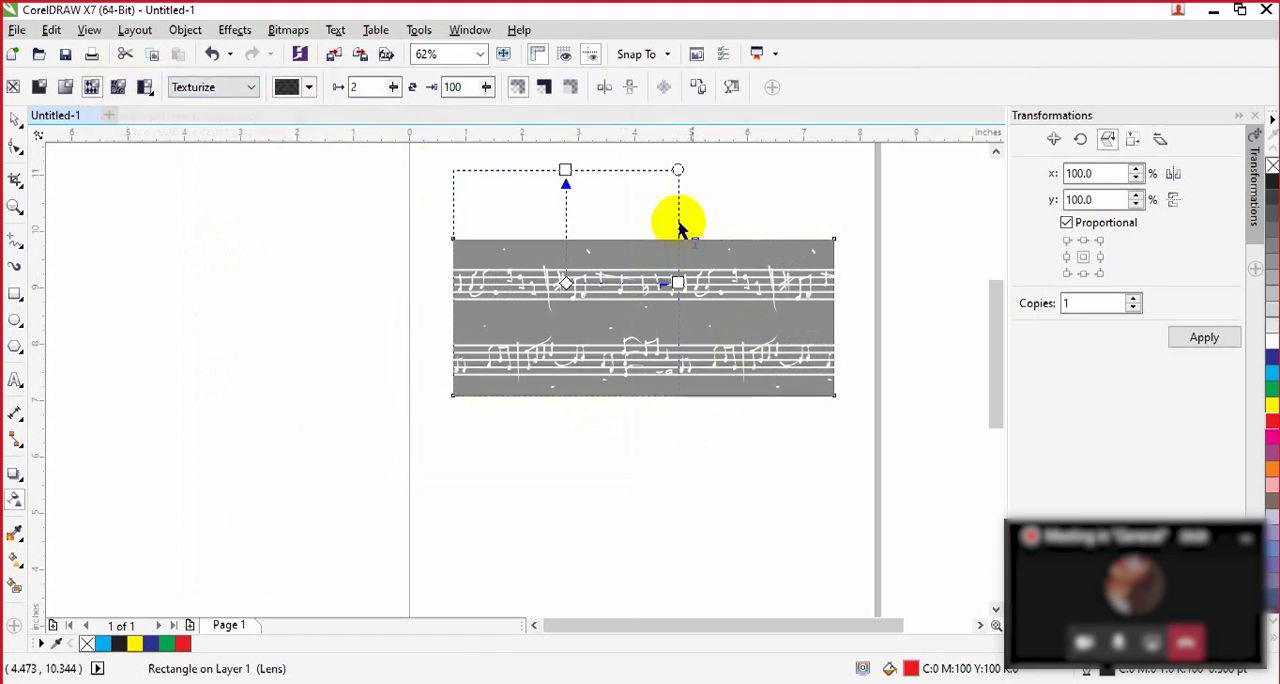
click(755, 514)
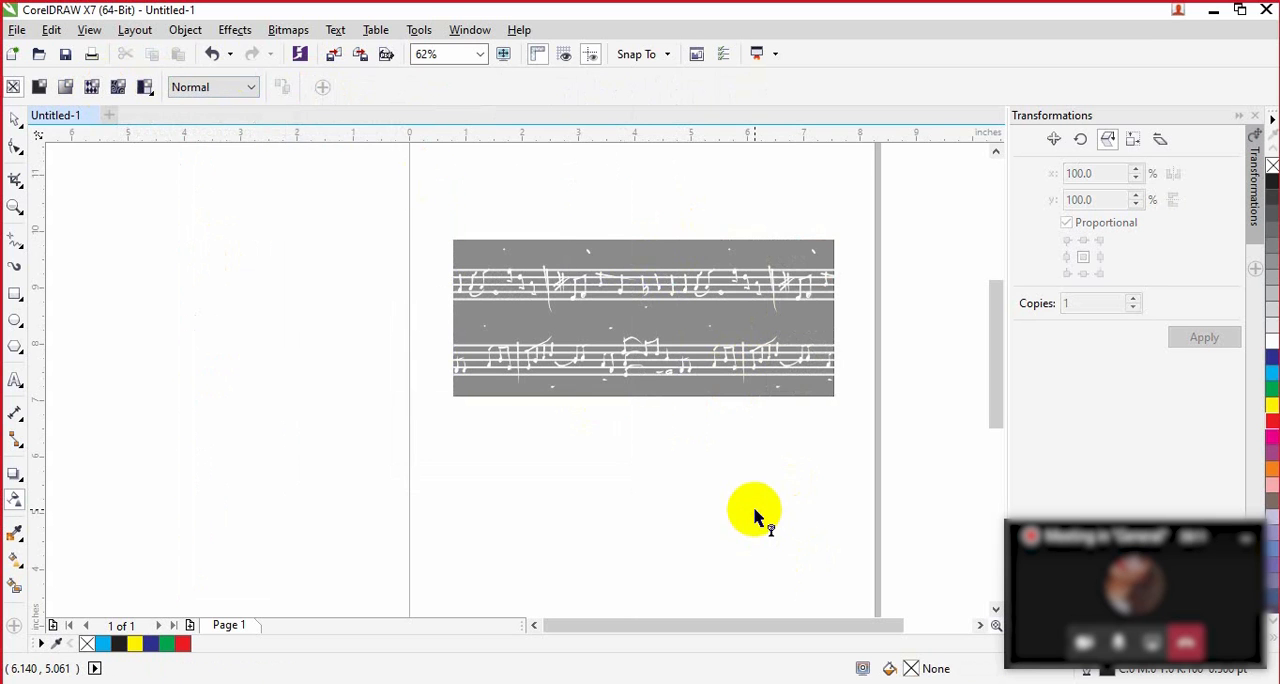
Step: Undo the transparency changes step by step until the rectangle is back to its solid red fill
key(ctrl+z)
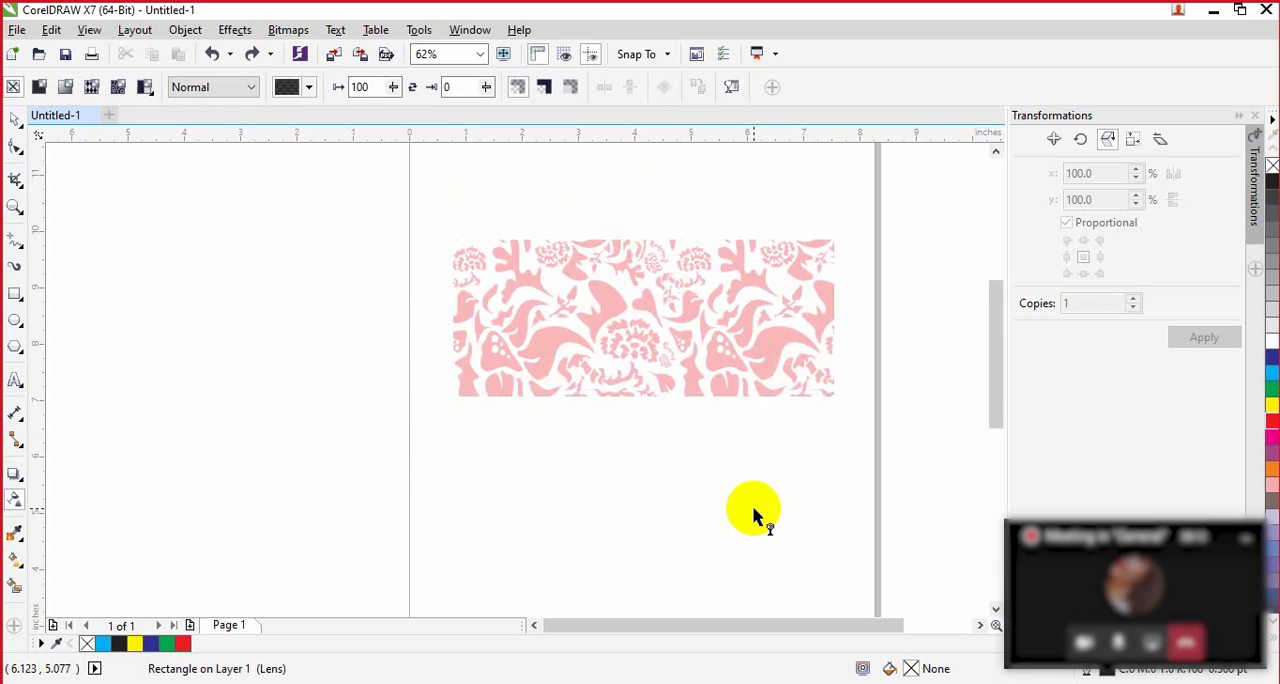
key(ctrl+z)
key(ctrl+z)
key(ctrl+z)
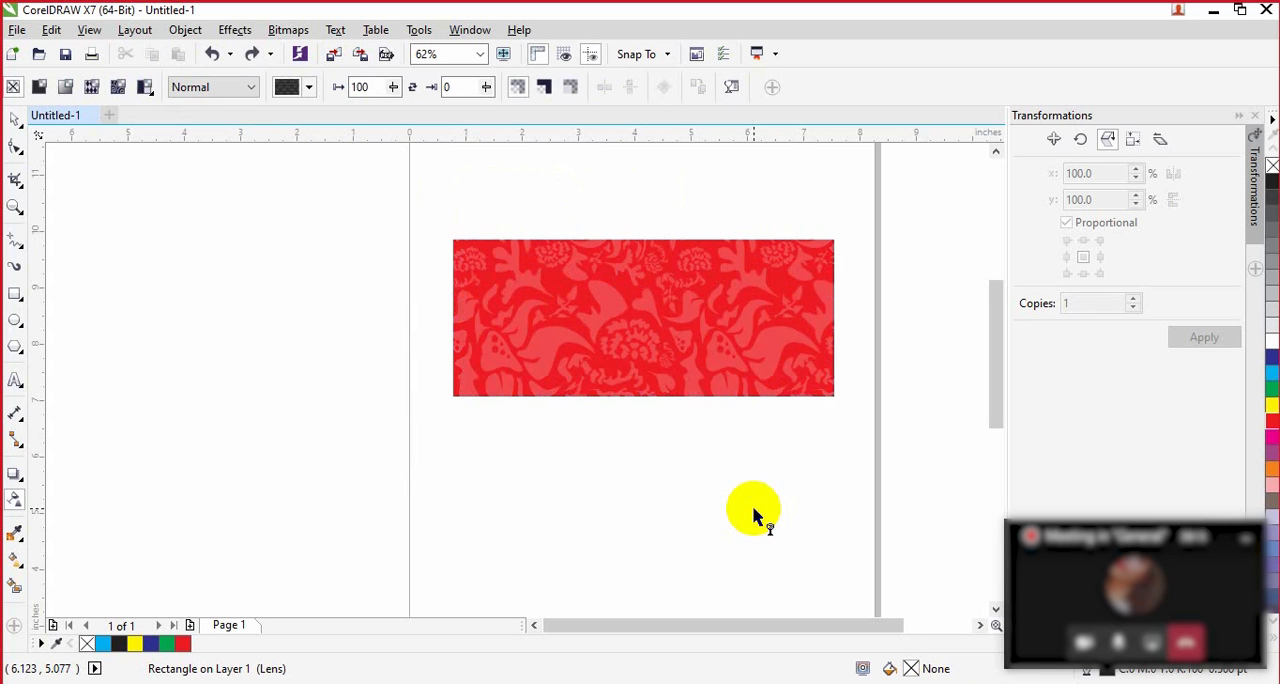
key(ctrl+z)
key(ctrl+z)
key(ctrl+z)
key(ctrl+z)
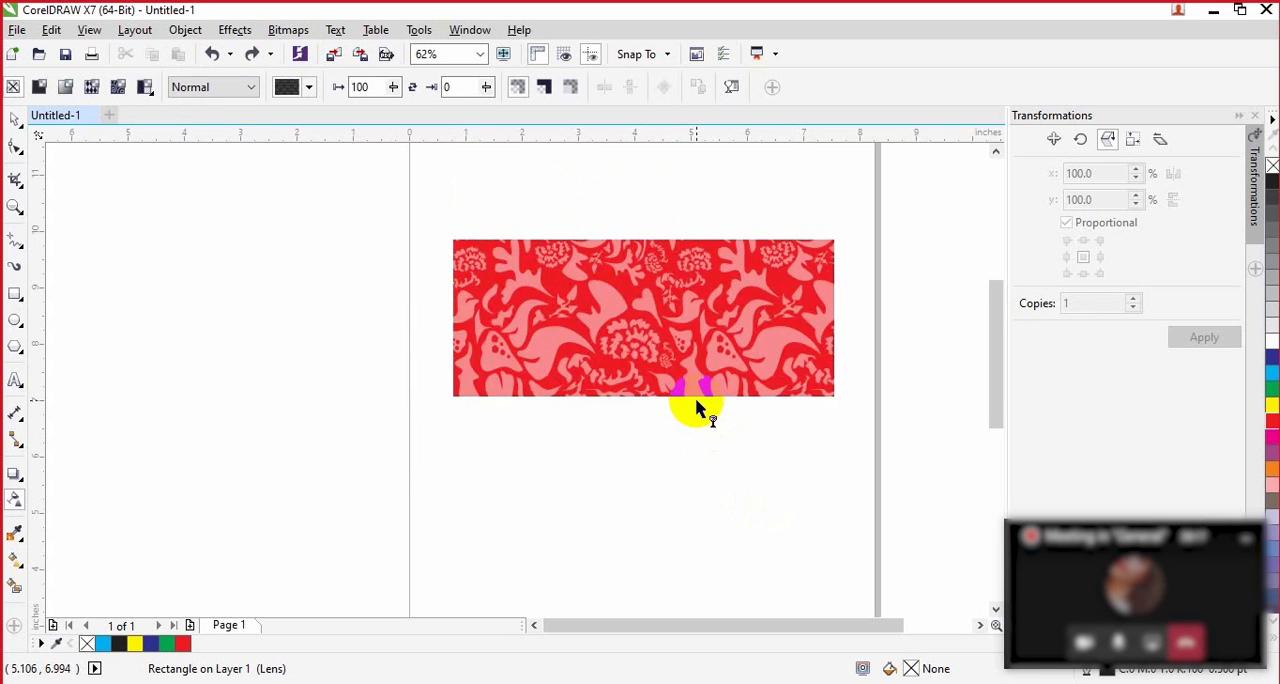
key(ctrl+z)
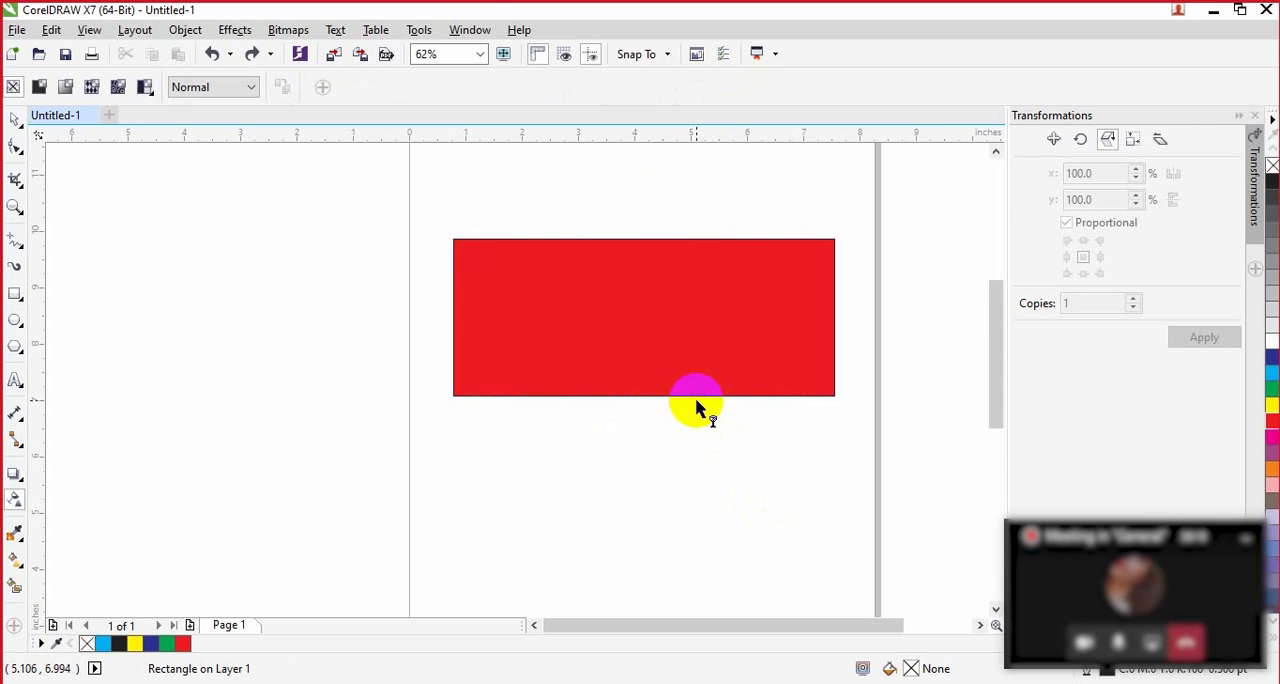
Step: Apply bitmap pattern transparency to the red rectangle, choosing the Tin Tile pattern from the Personal library
click(607, 332)
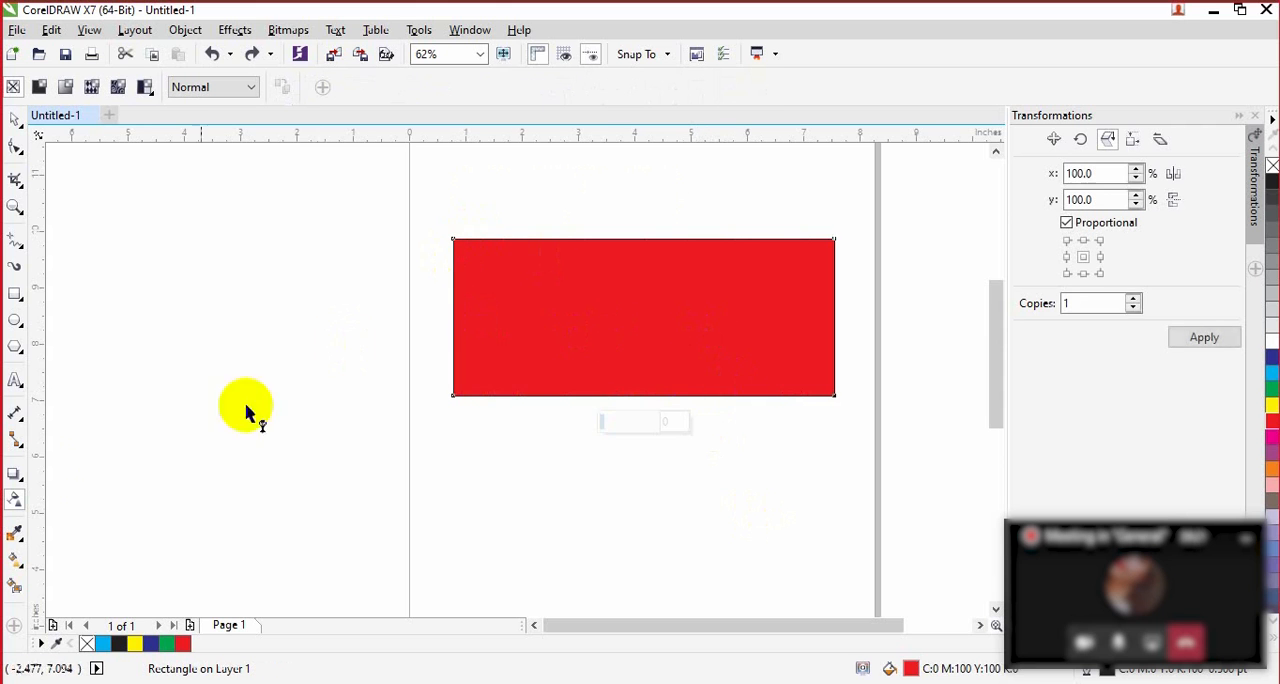
click(118, 90)
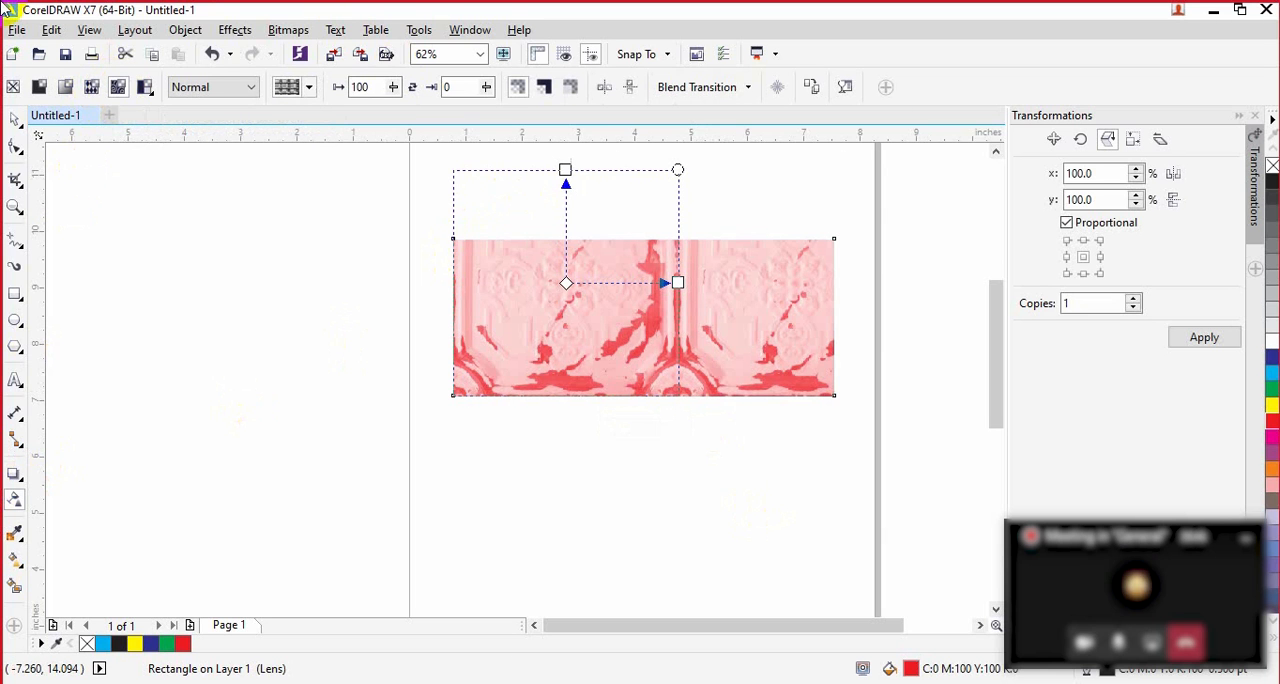
click(309, 90)
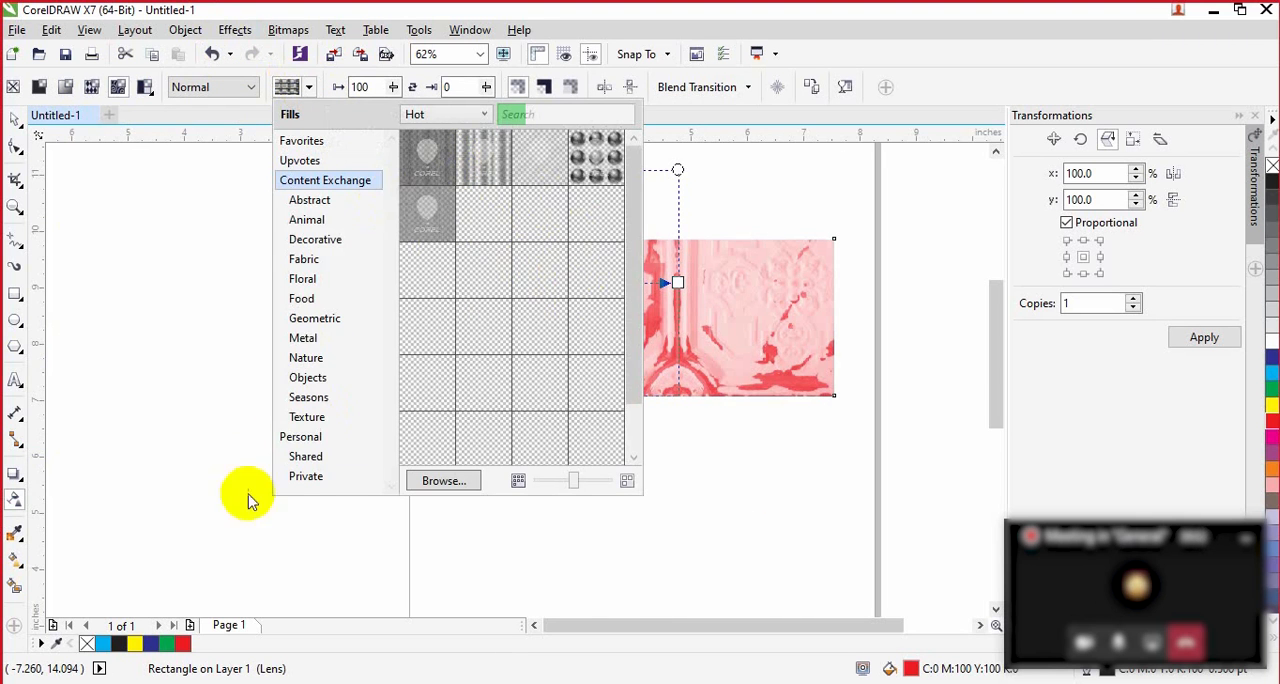
click(323, 439)
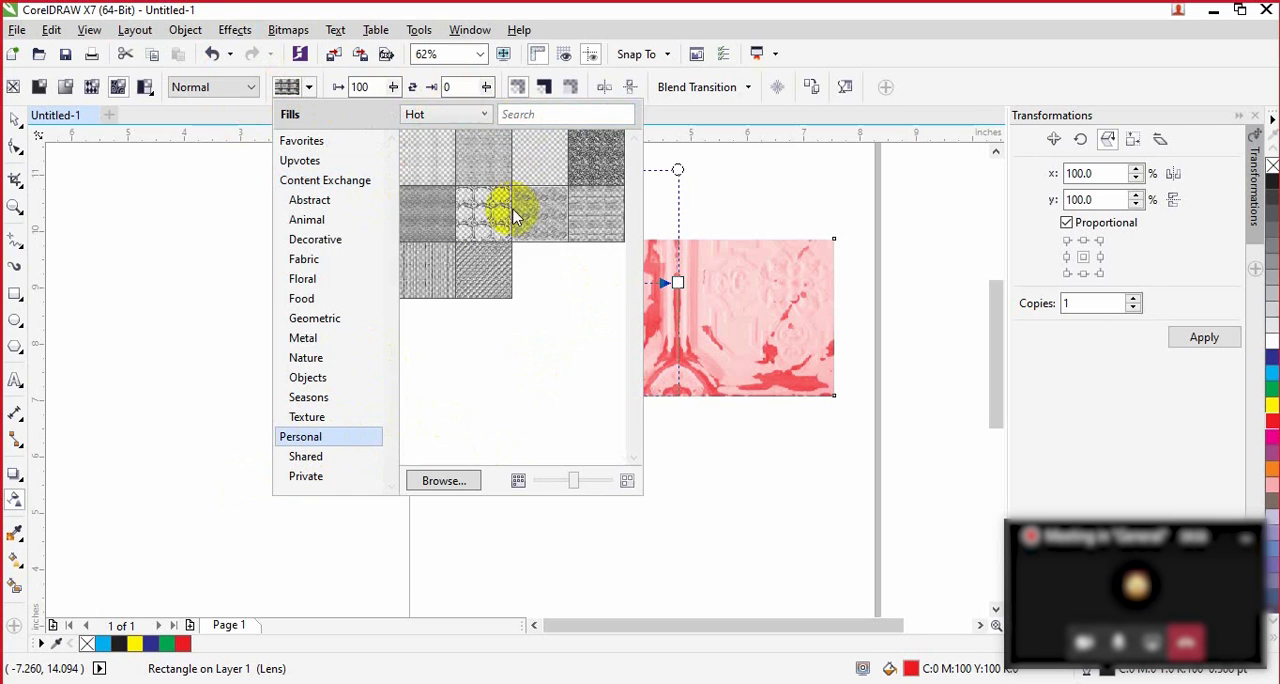
mouse_move(490, 214)
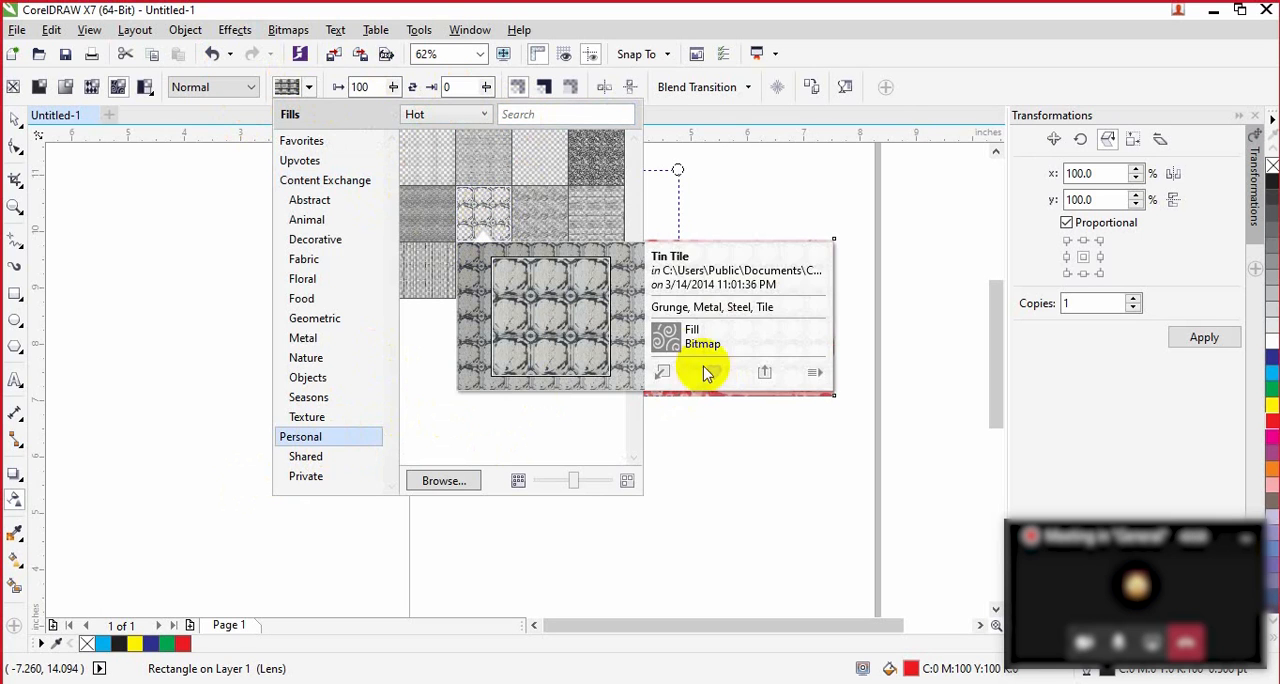
click(662, 372)
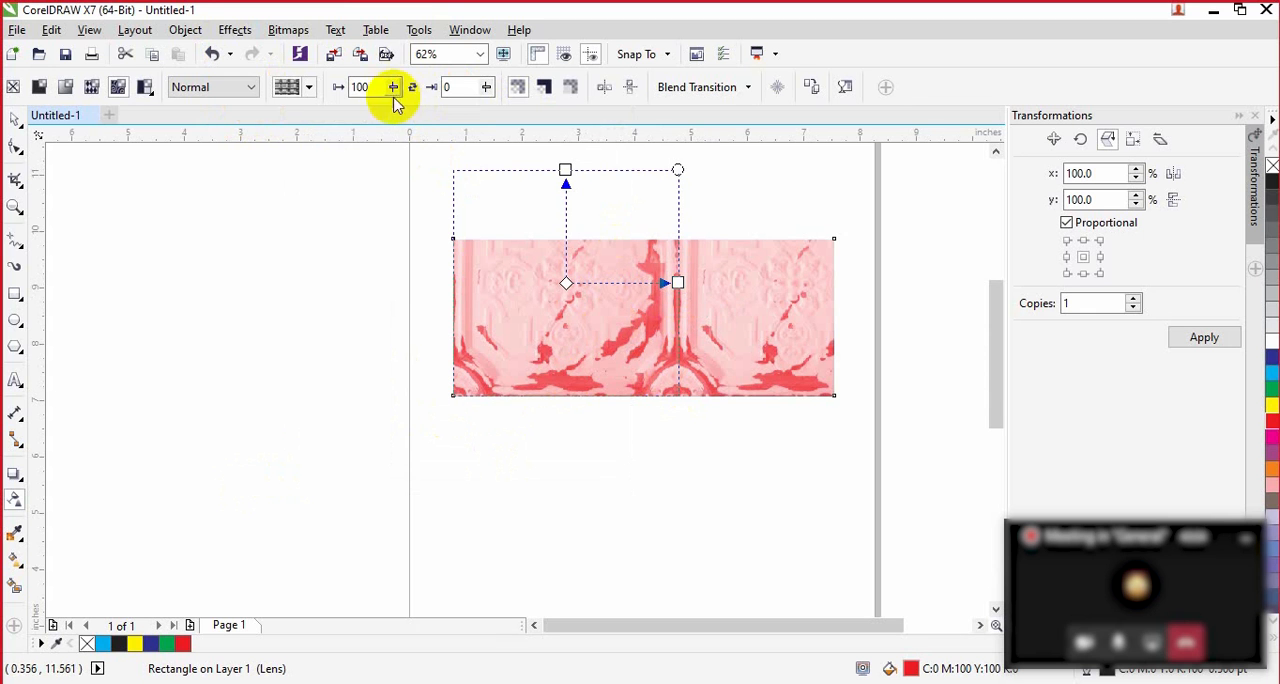
Step: Set the bitmap pattern's foreground transparency to 47 and its background transparency to 21
drag(390, 112, 350, 127)
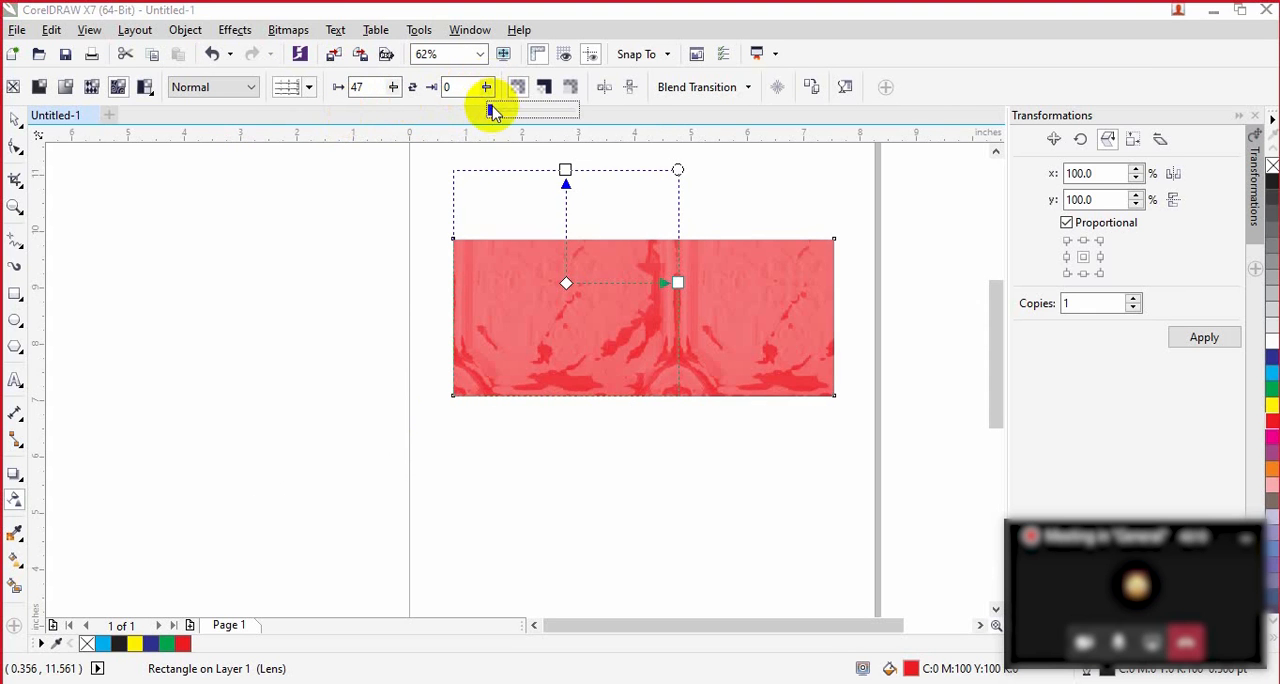
drag(500, 110, 463, 116)
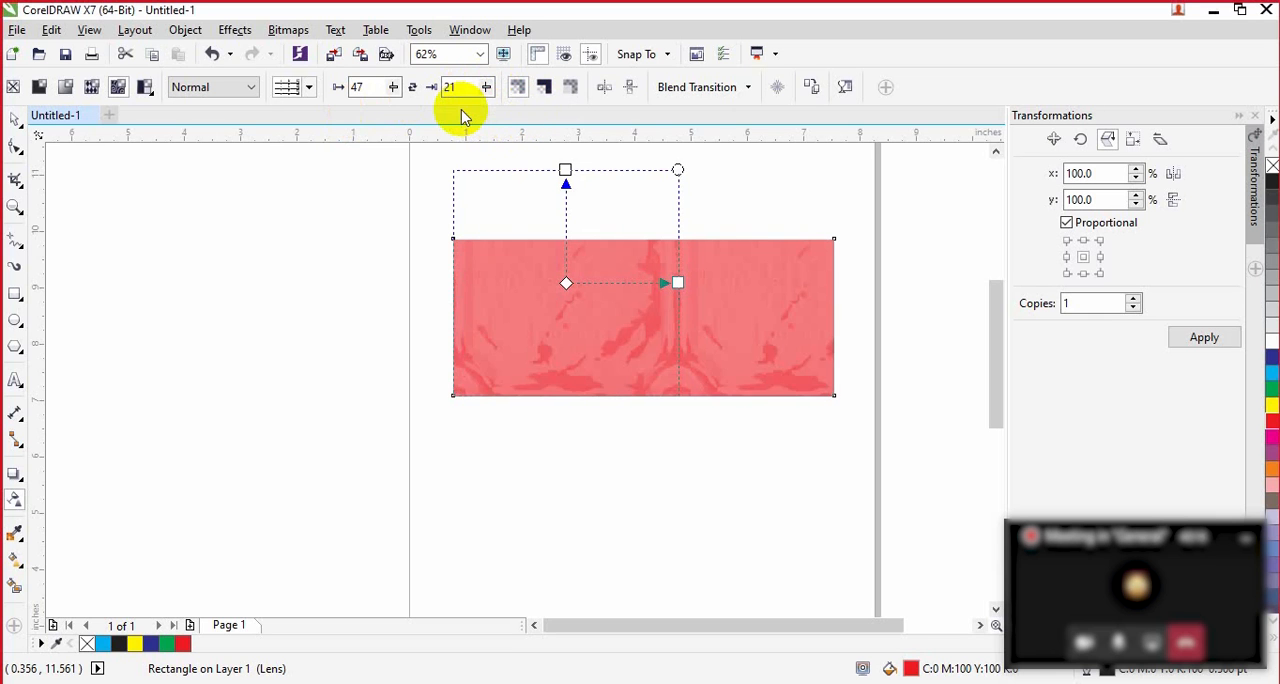
click(152, 96)
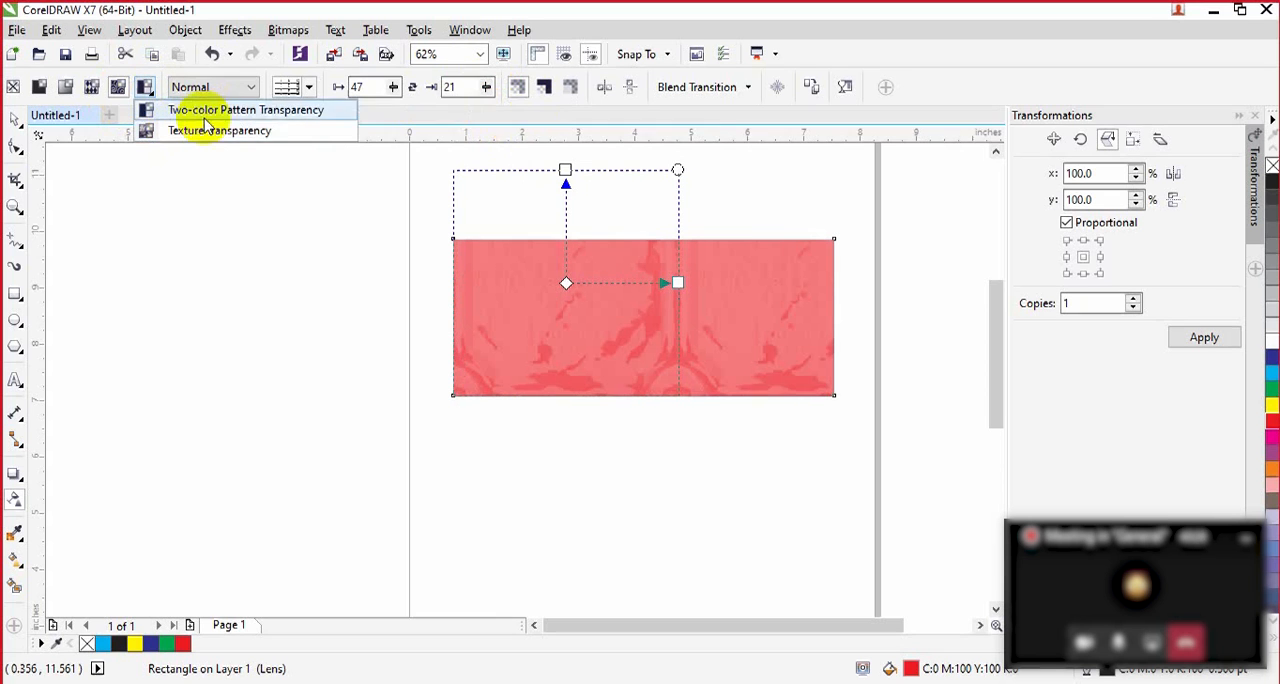
click(641, 474)
Step: Undo the bitmap pattern transparency and its adjustments on the rectangle, and deselect it
key(ctrl+z)
key(ctrl+z)
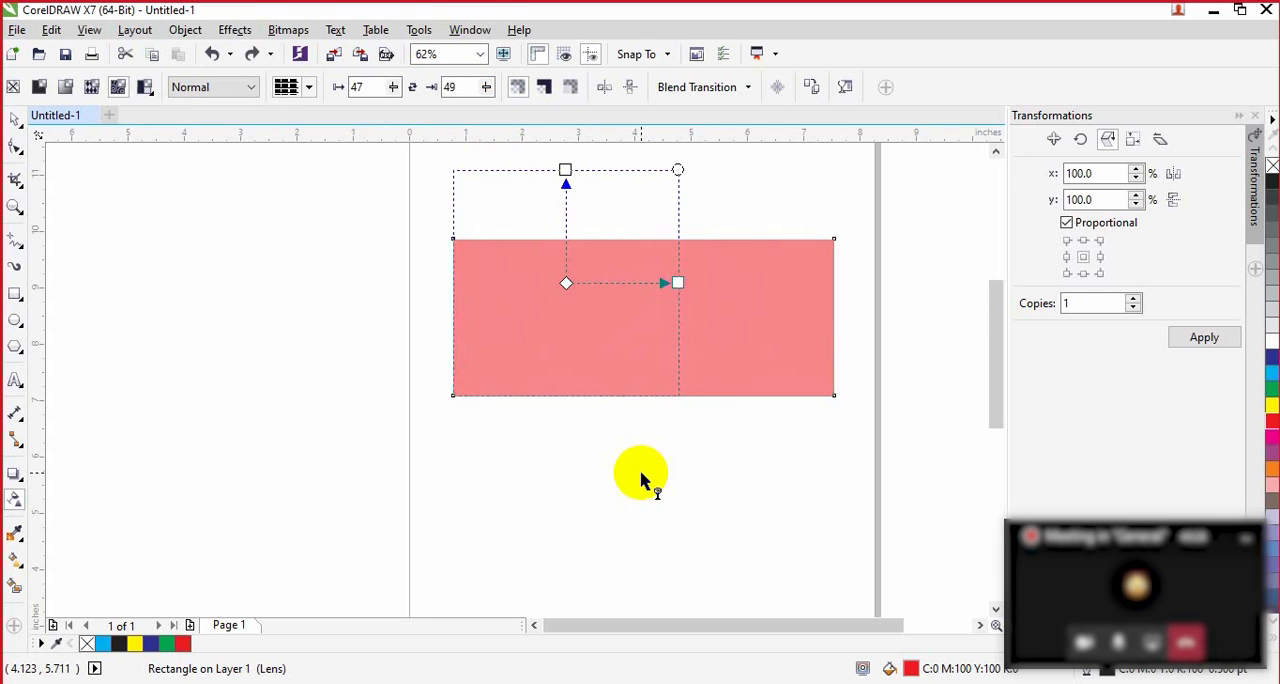
key(ctrl+z)
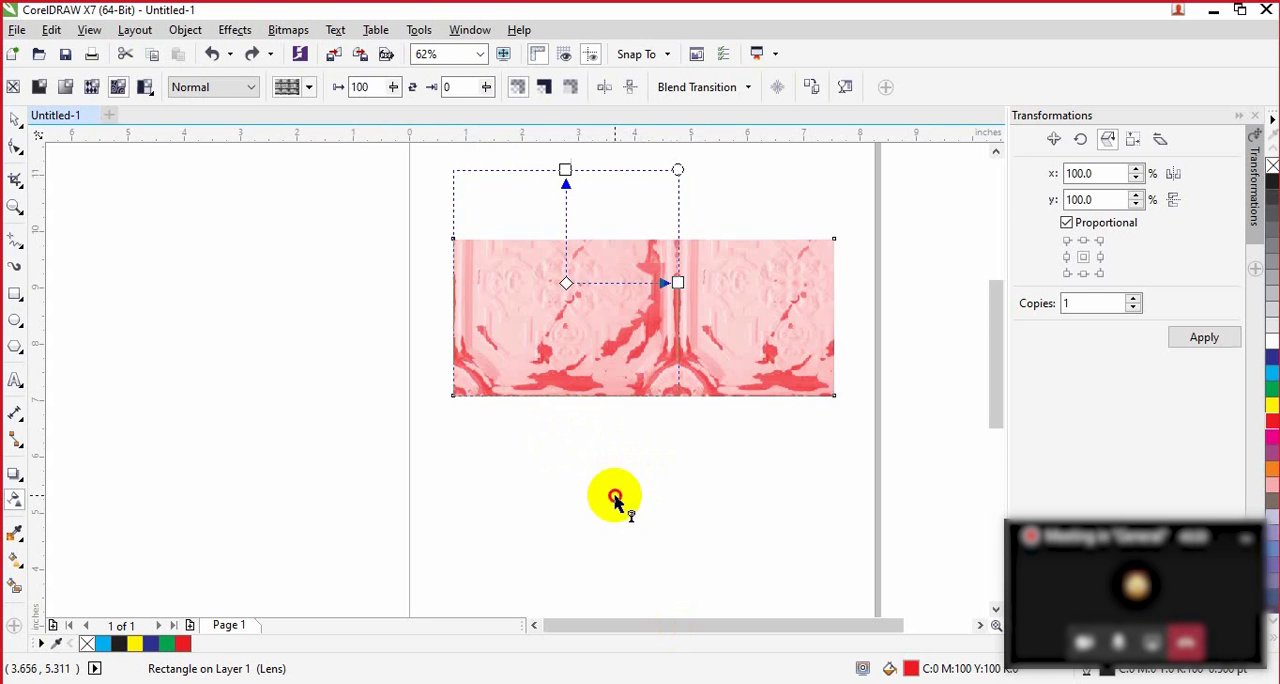
click(614, 494)
key(ctrl+z)
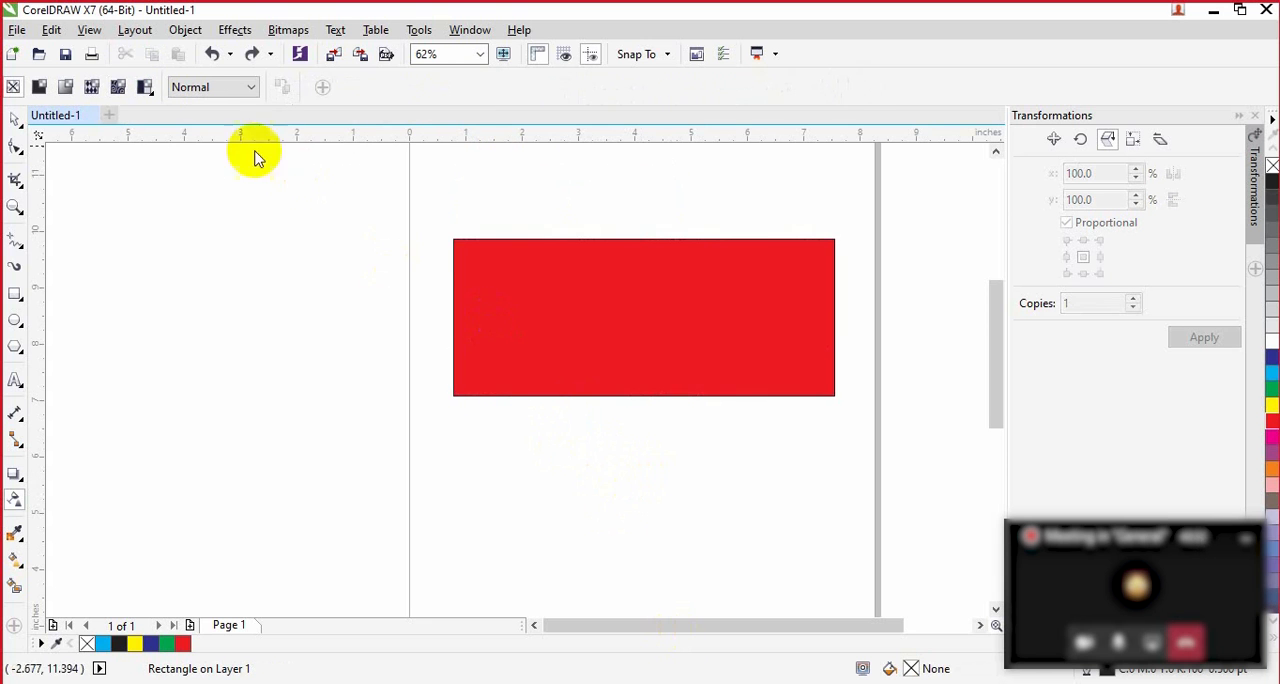
Step: Set two-color pattern transparency with the checkerboard pattern as the document default for Graphic objects
click(145, 87)
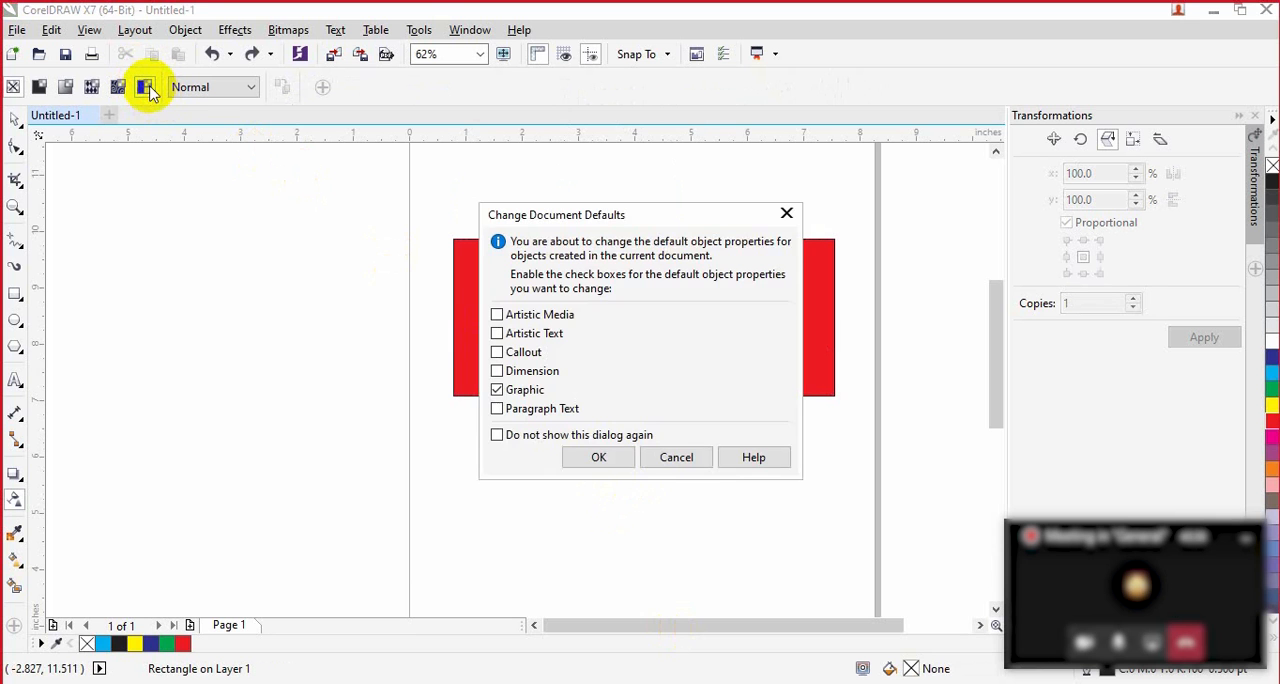
click(596, 457)
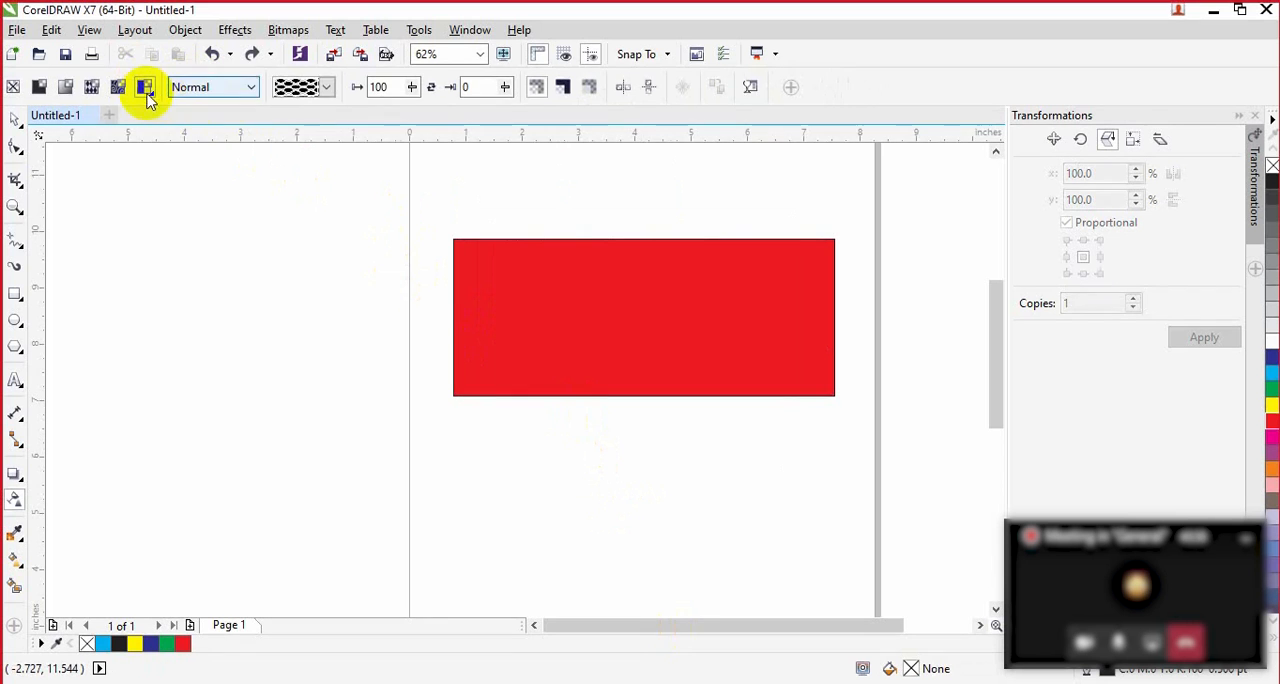
click(326, 87)
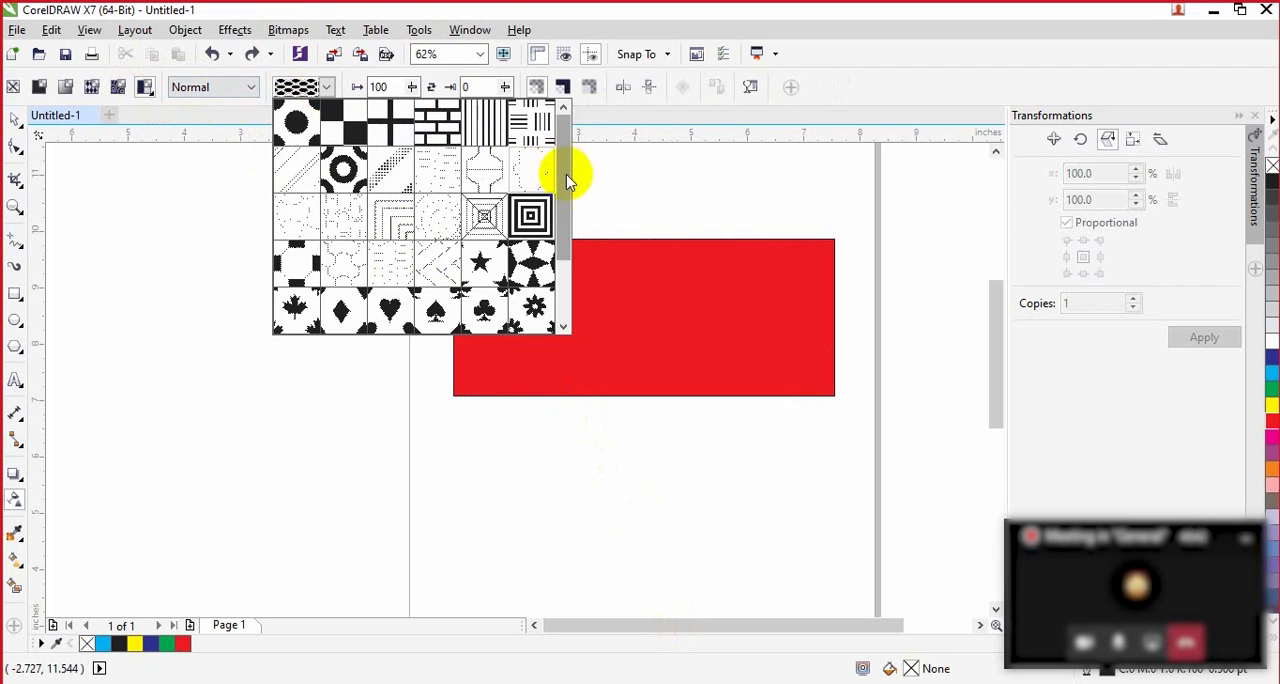
mouse_move(568, 188)
mouse_down()
mouse_move(571, 263)
mouse_move(571, 177)
mouse_up()
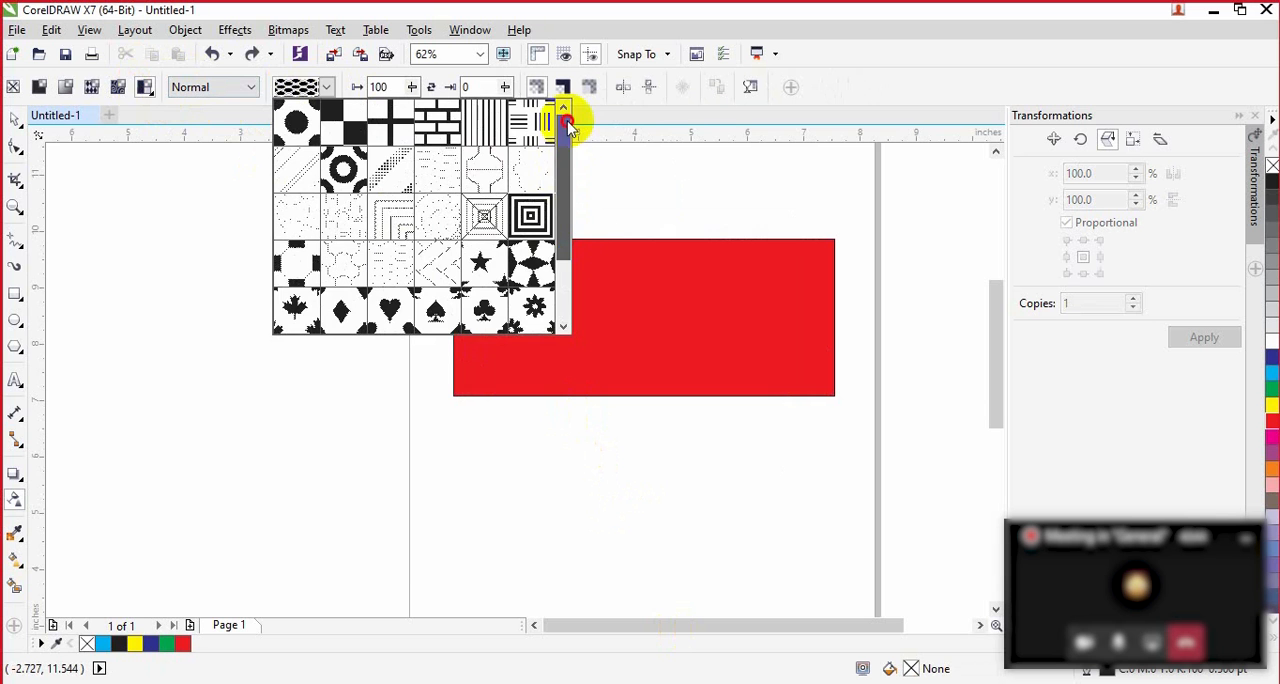
click(333, 123)
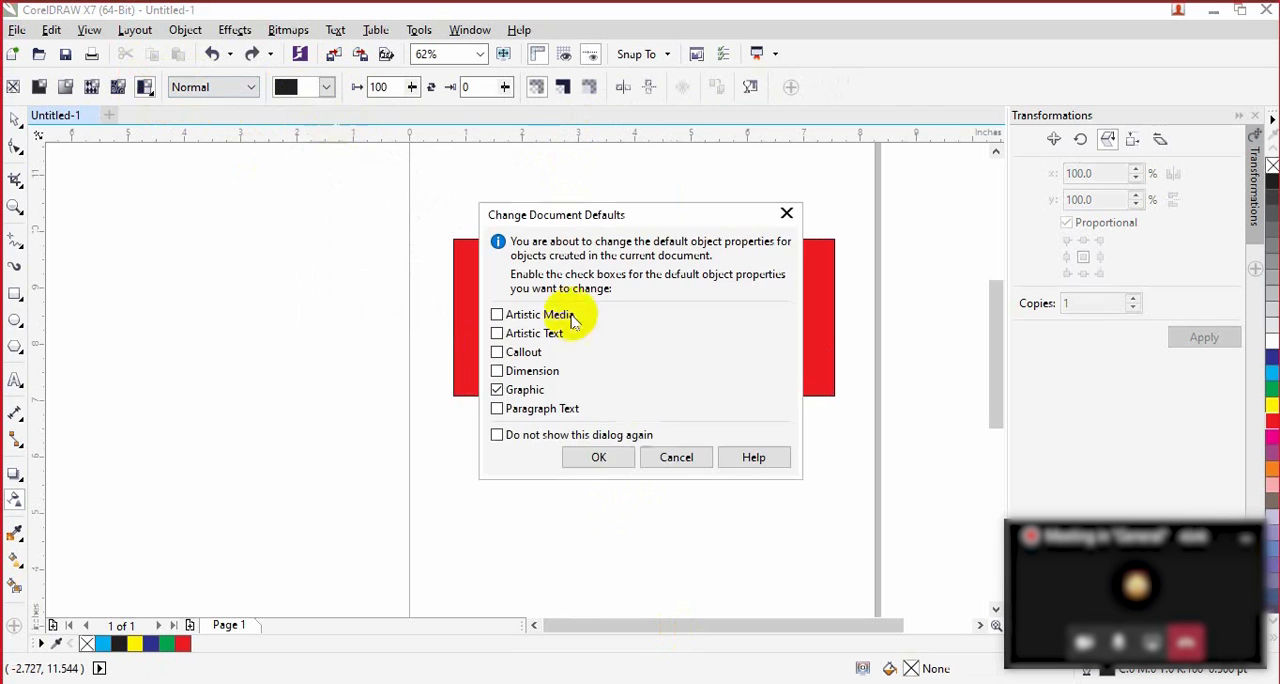
click(600, 457)
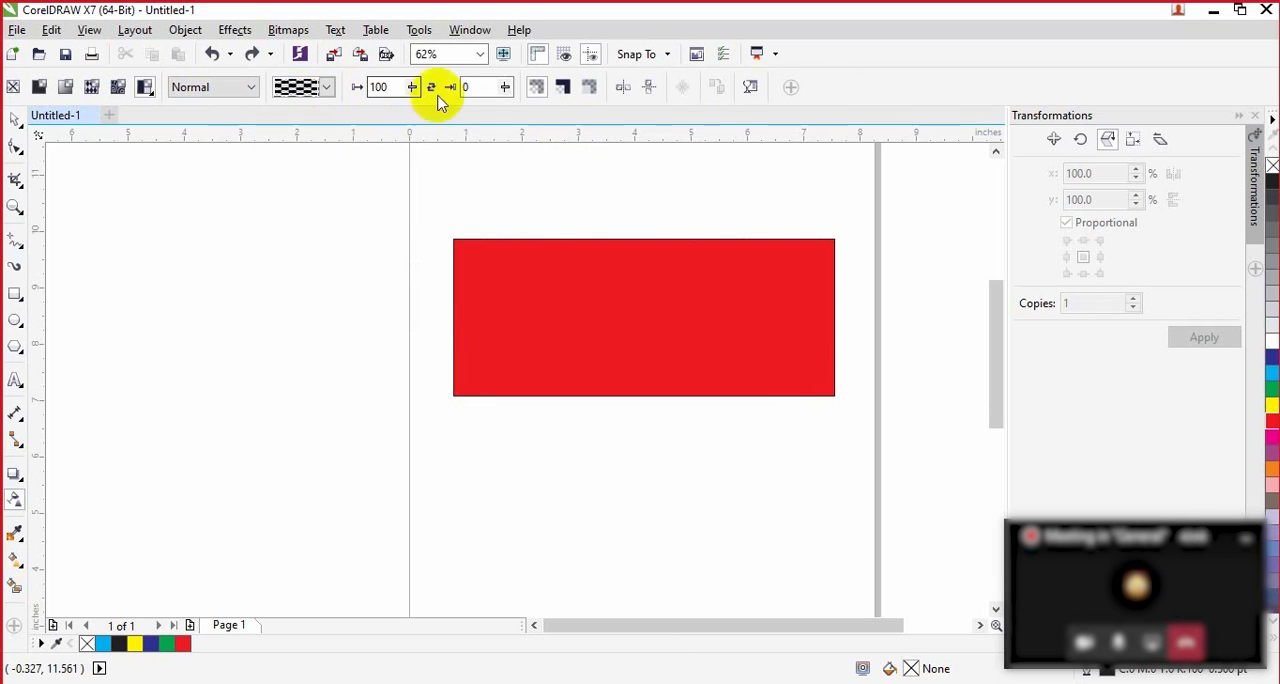
Step: Set the default pattern transparency's foreground value for Graphic objects to 0 and raise it to 28
click(385, 88)
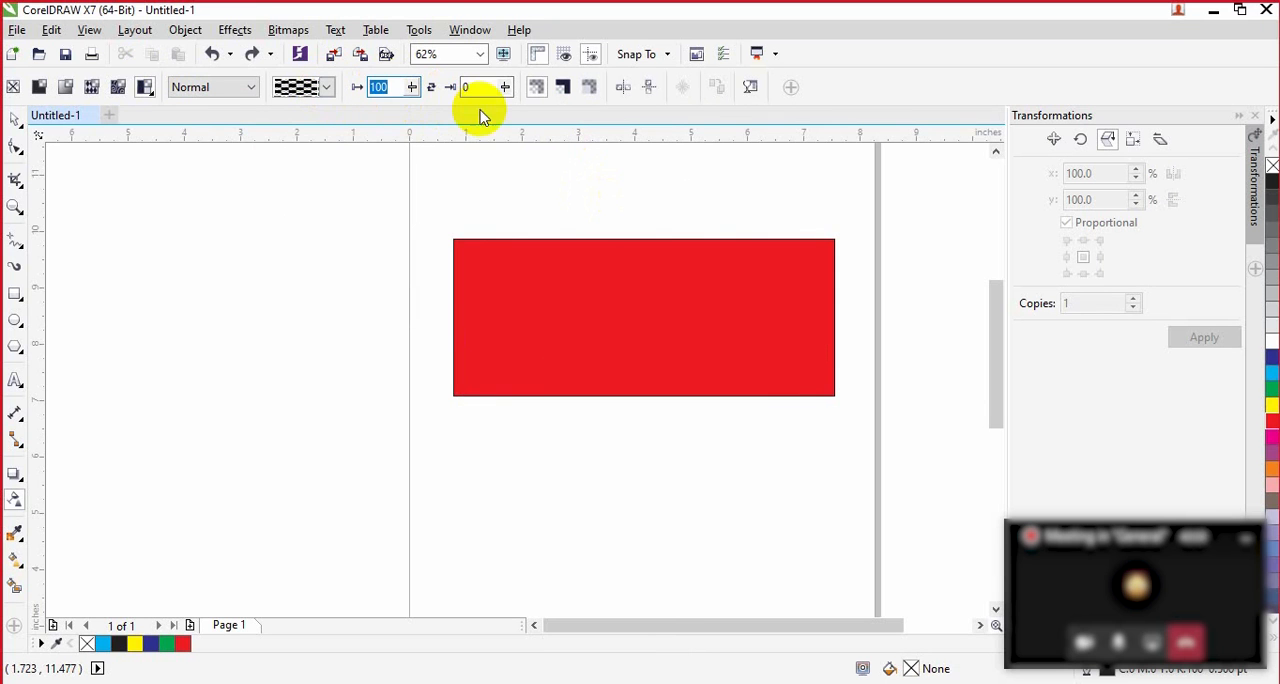
key(Return)
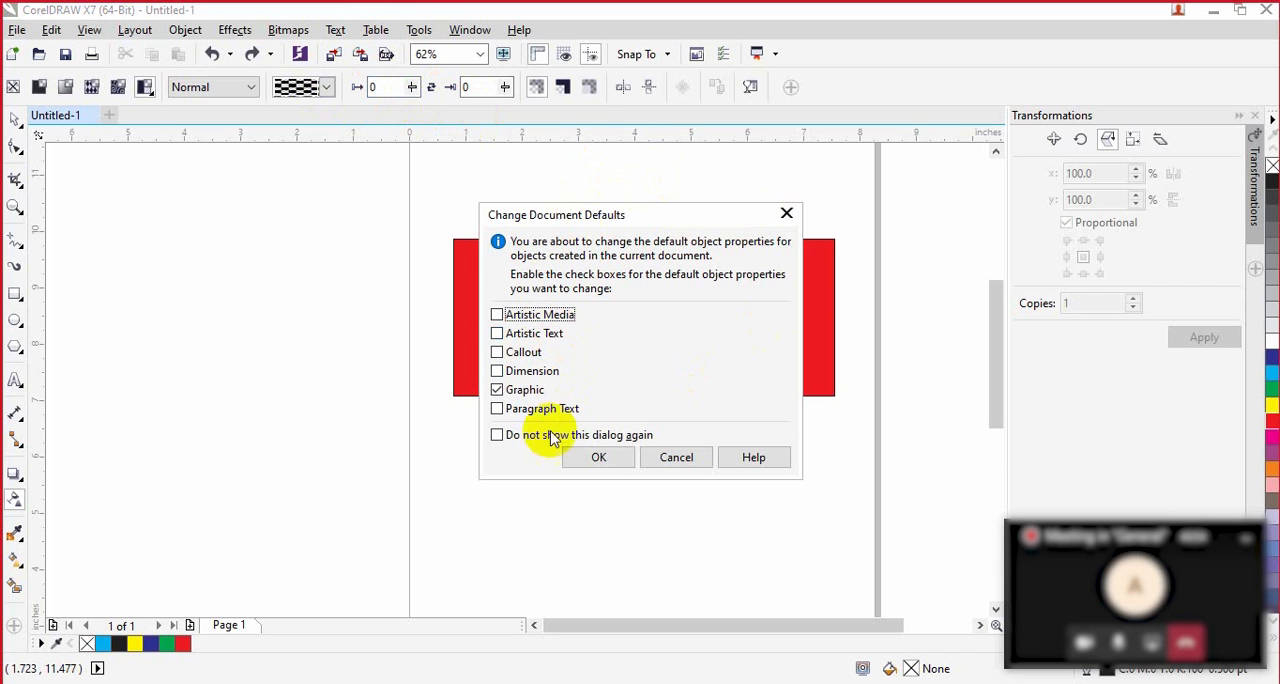
click(597, 458)
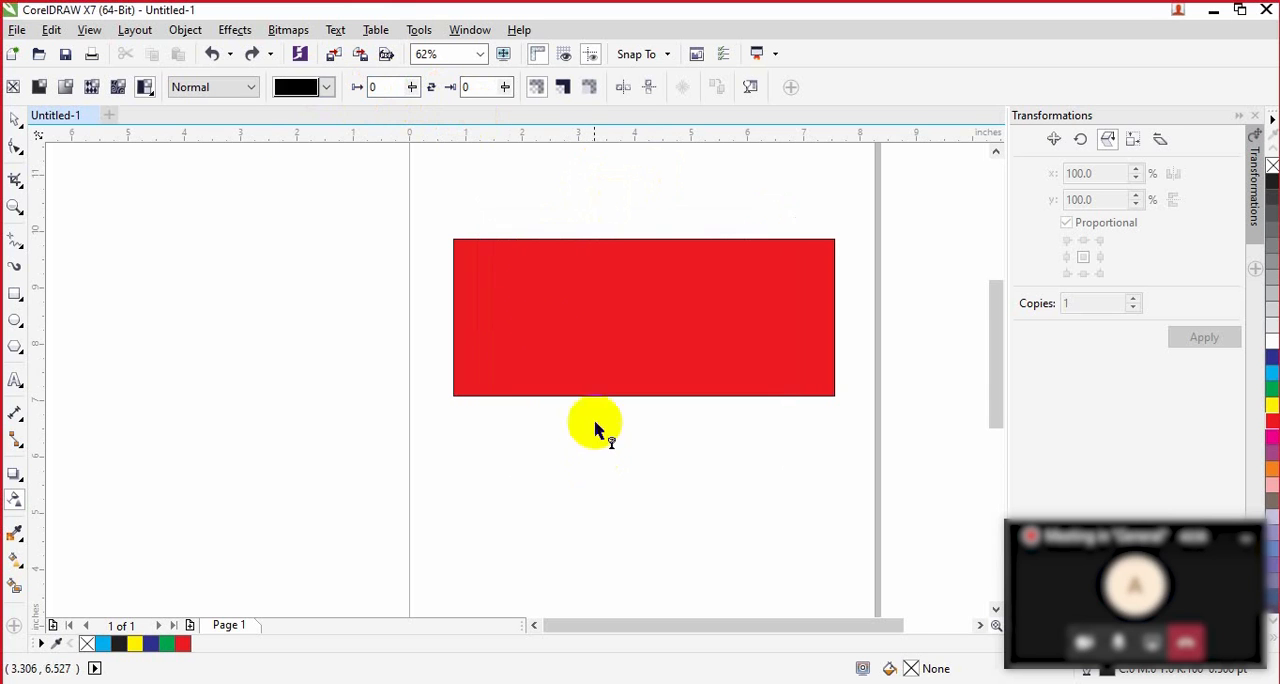
drag(387, 87, 361, 86)
click(412, 88)
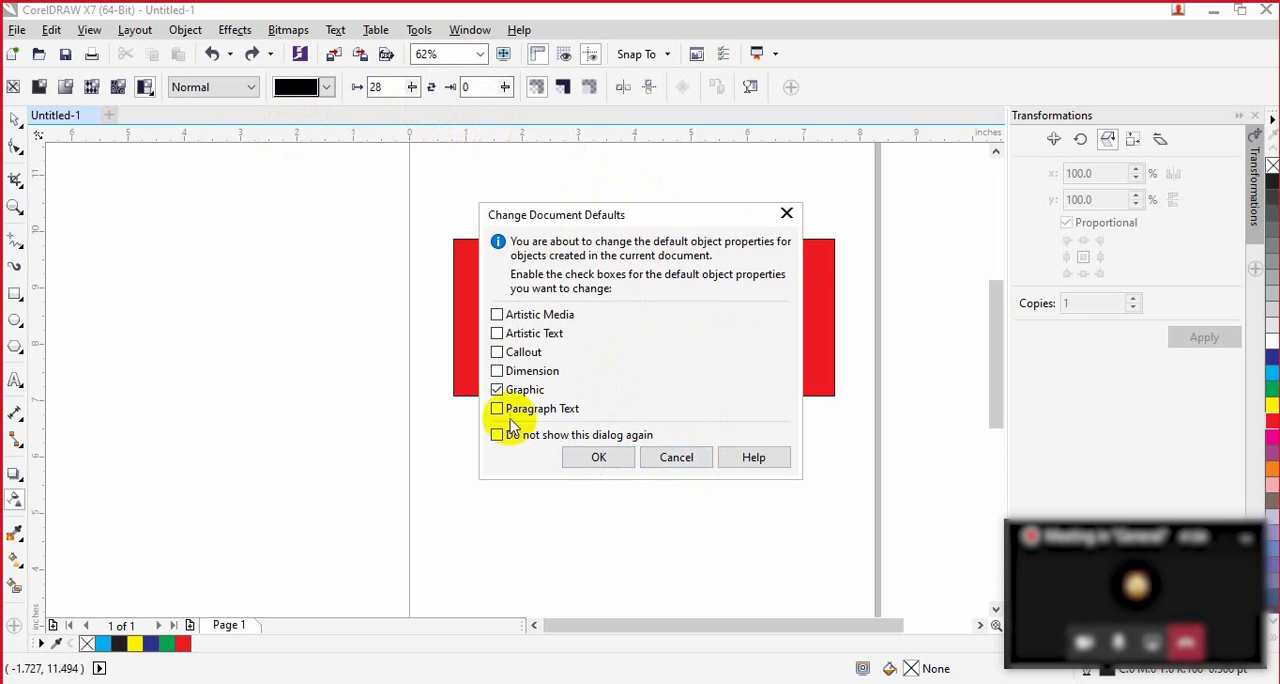
click(596, 457)
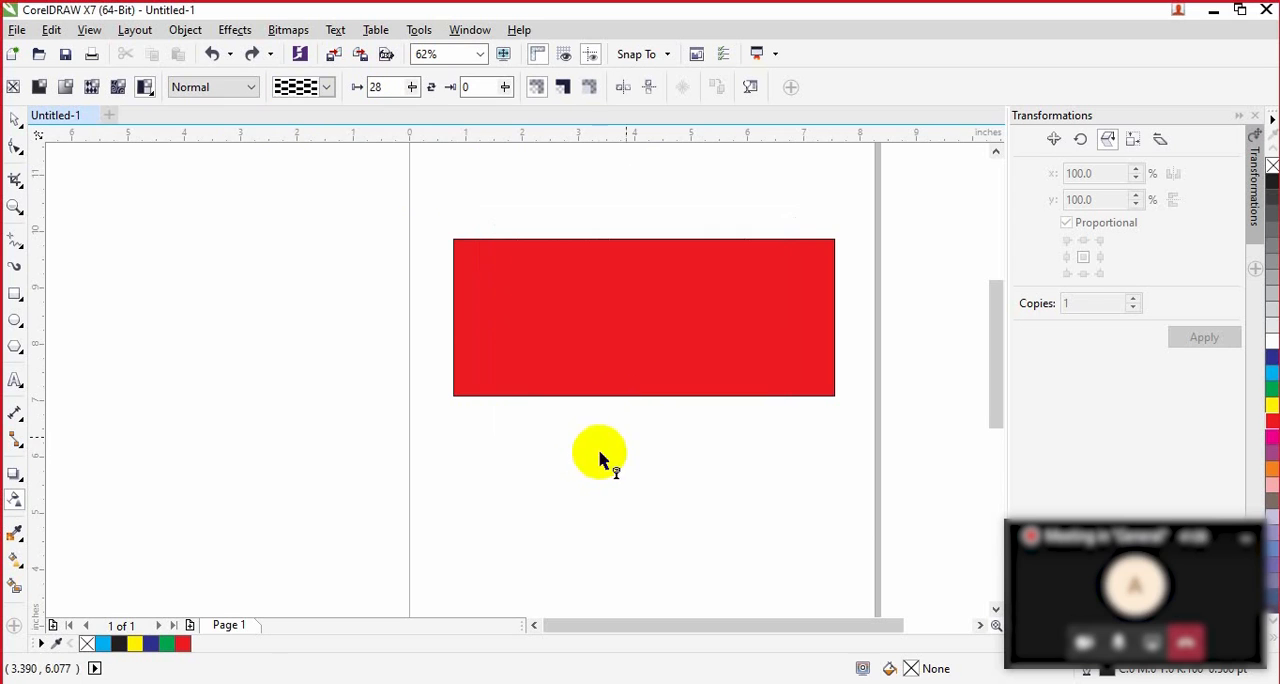
Step: Choose the round dot pattern for the default two-color transparency and open its foreground transparency for adjustment
click(327, 87)
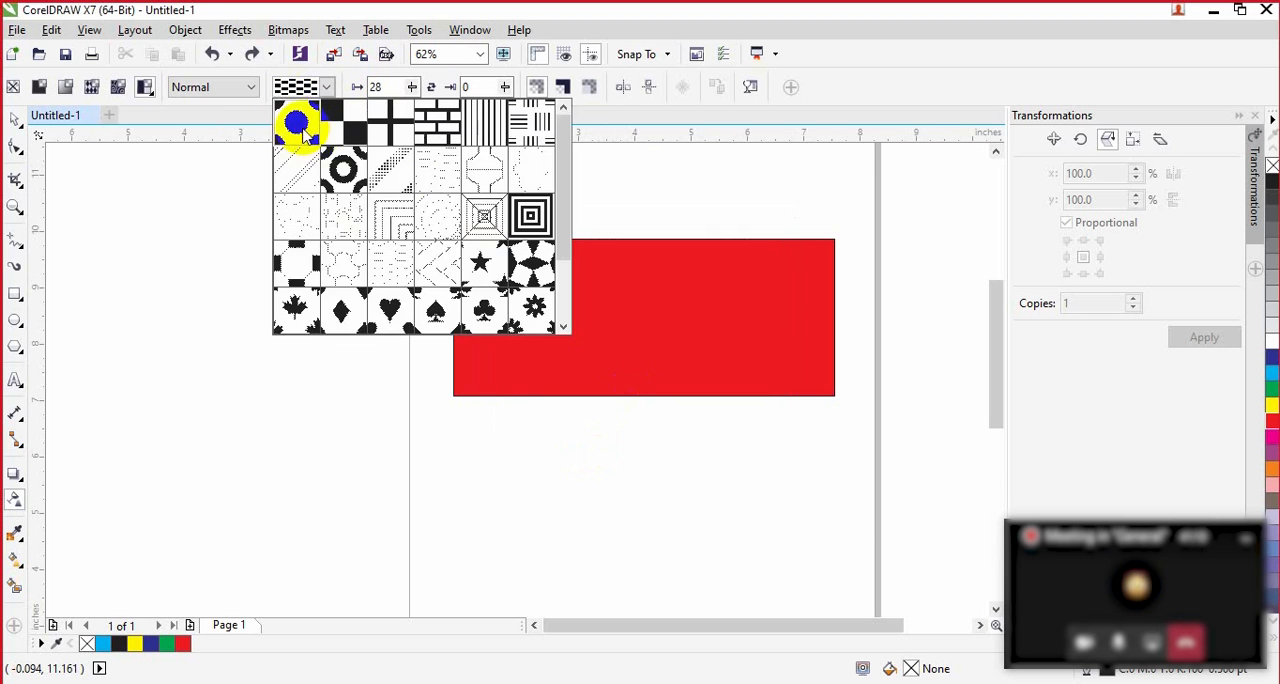
click(296, 123)
click(411, 87)
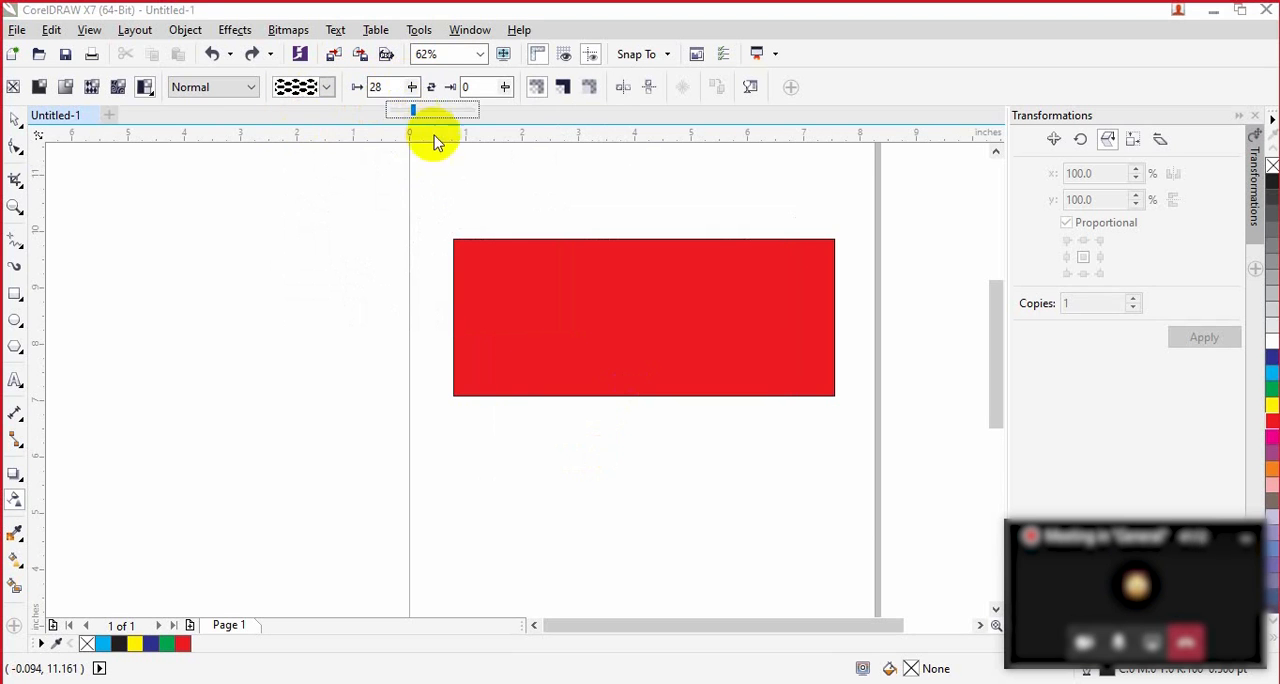
click(410, 109)
click(412, 87)
Step: Try a uniform transparency of 83 on the red rectangle and undo it
click(575, 328)
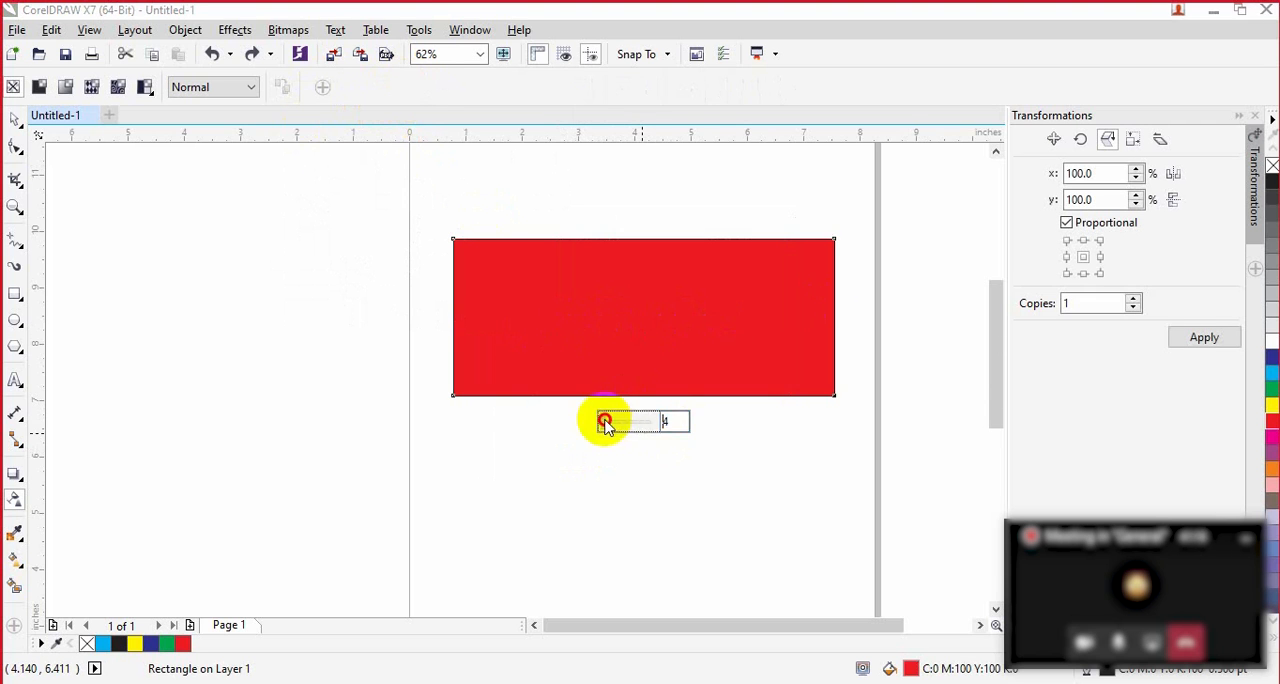
drag(605, 424, 640, 421)
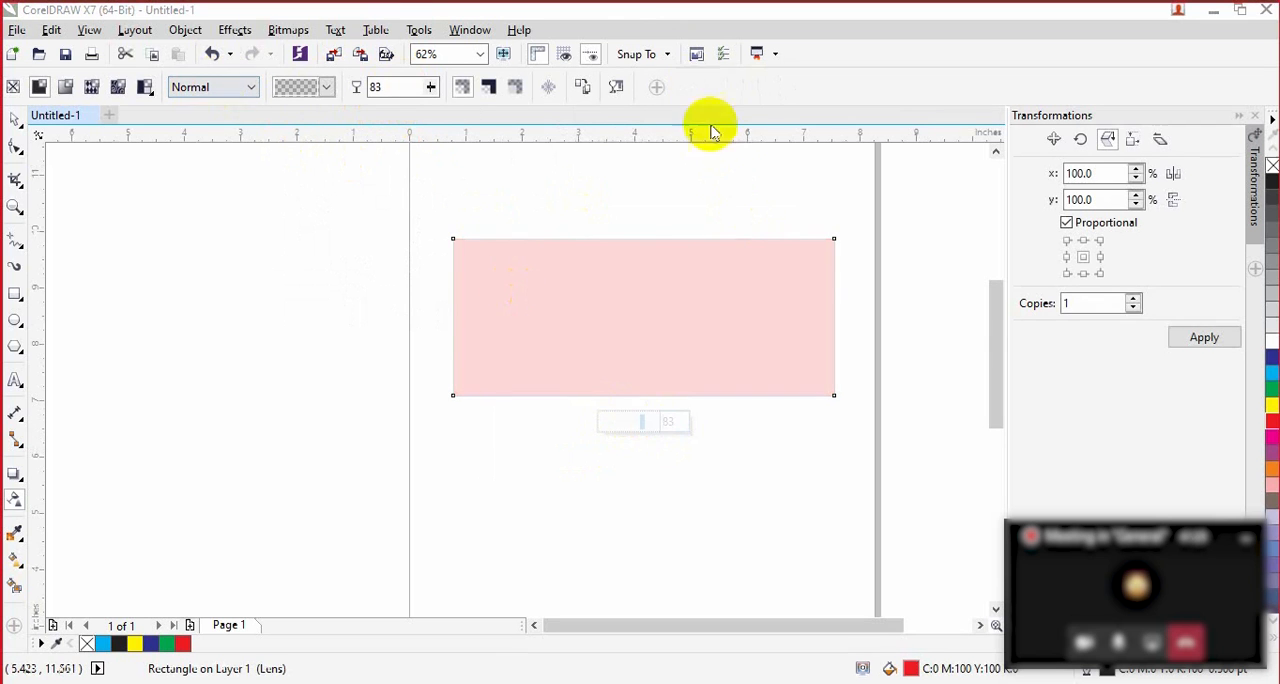
key(ctrl+z)
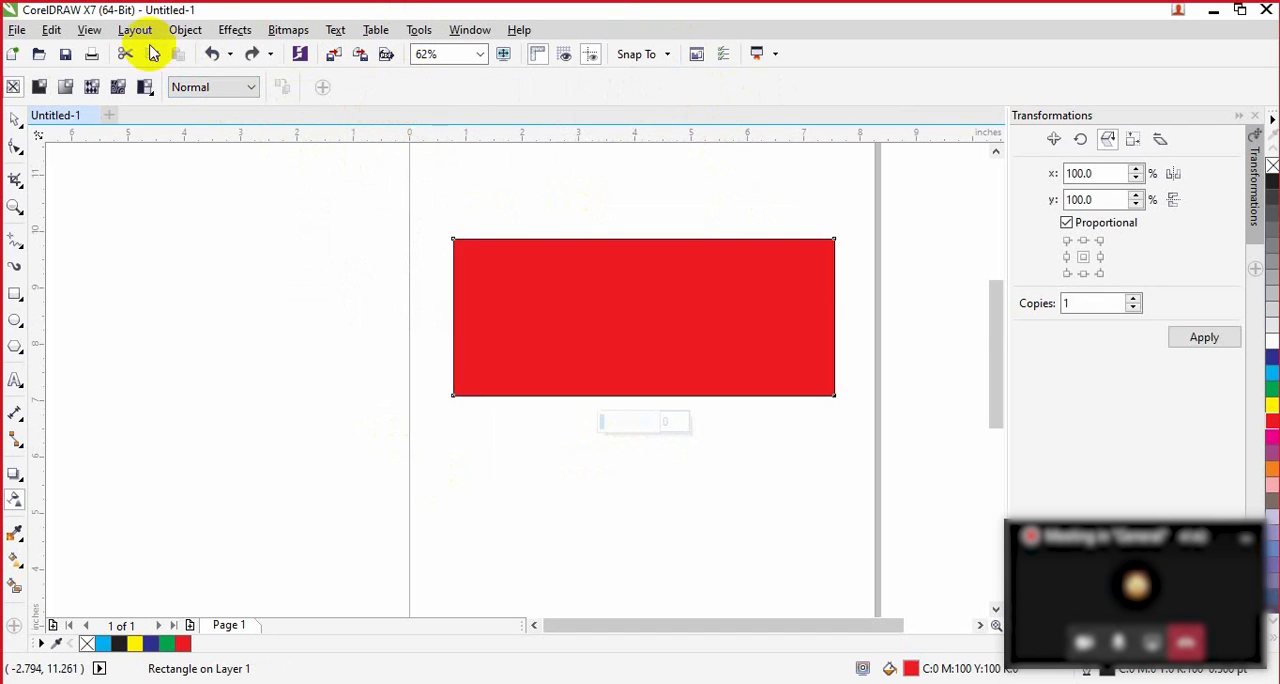
Step: Apply two-color pattern transparency to the red rectangle, trying the octagon-and-square tile and choosing the concentric squares pattern
click(145, 87)
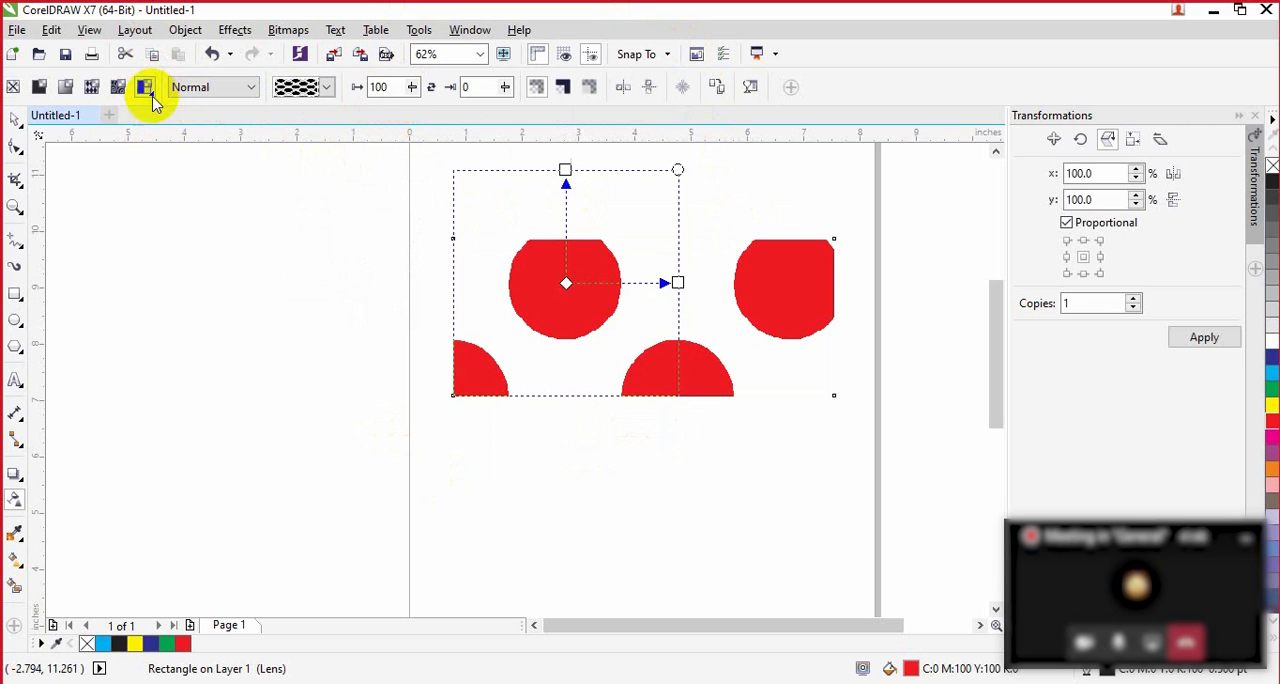
click(326, 87)
click(297, 277)
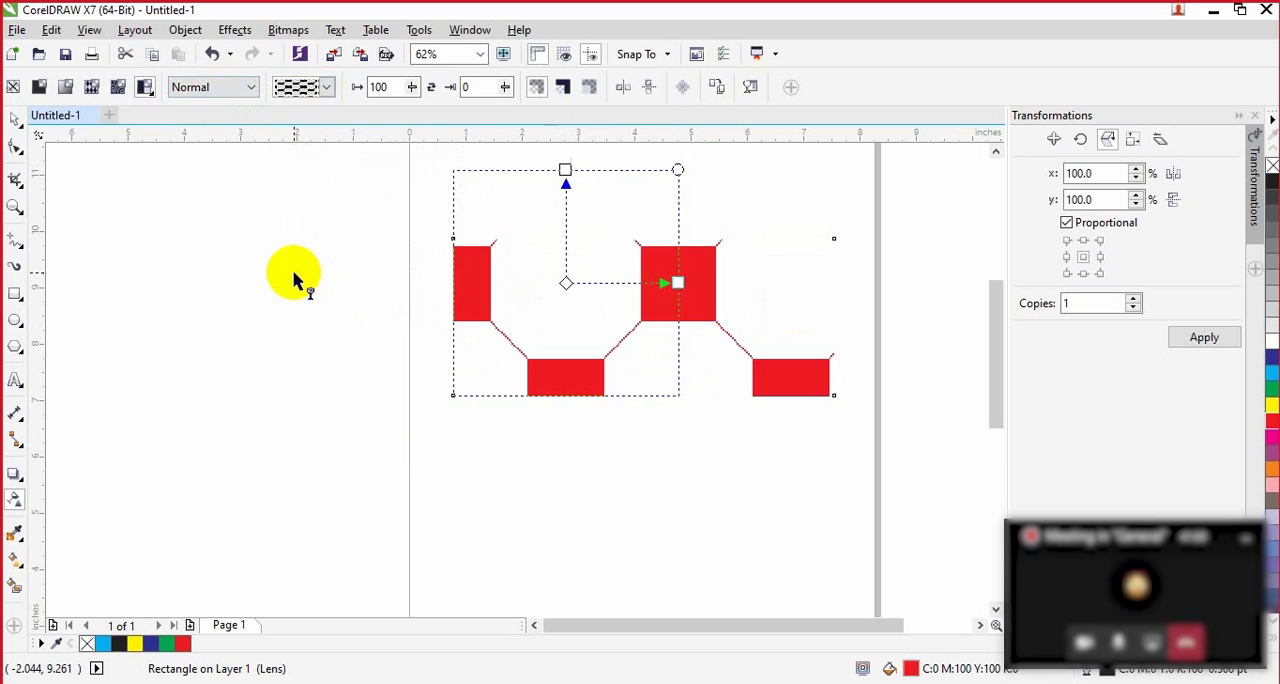
click(326, 87)
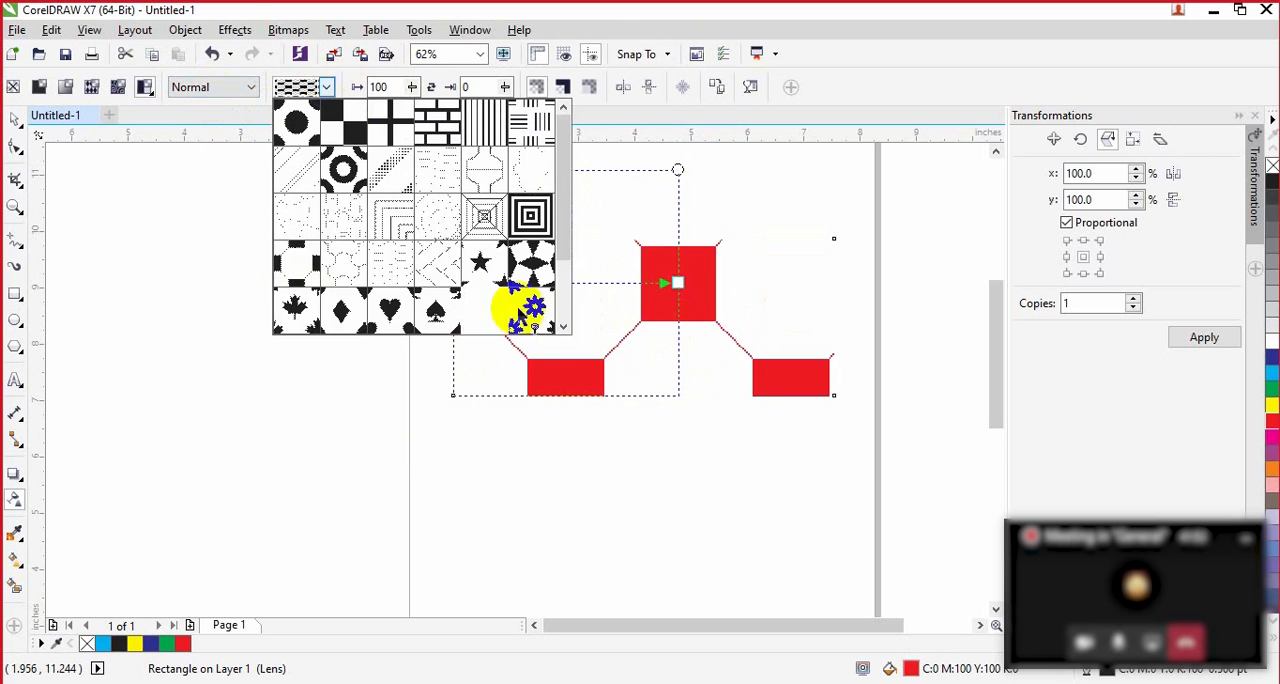
click(545, 222)
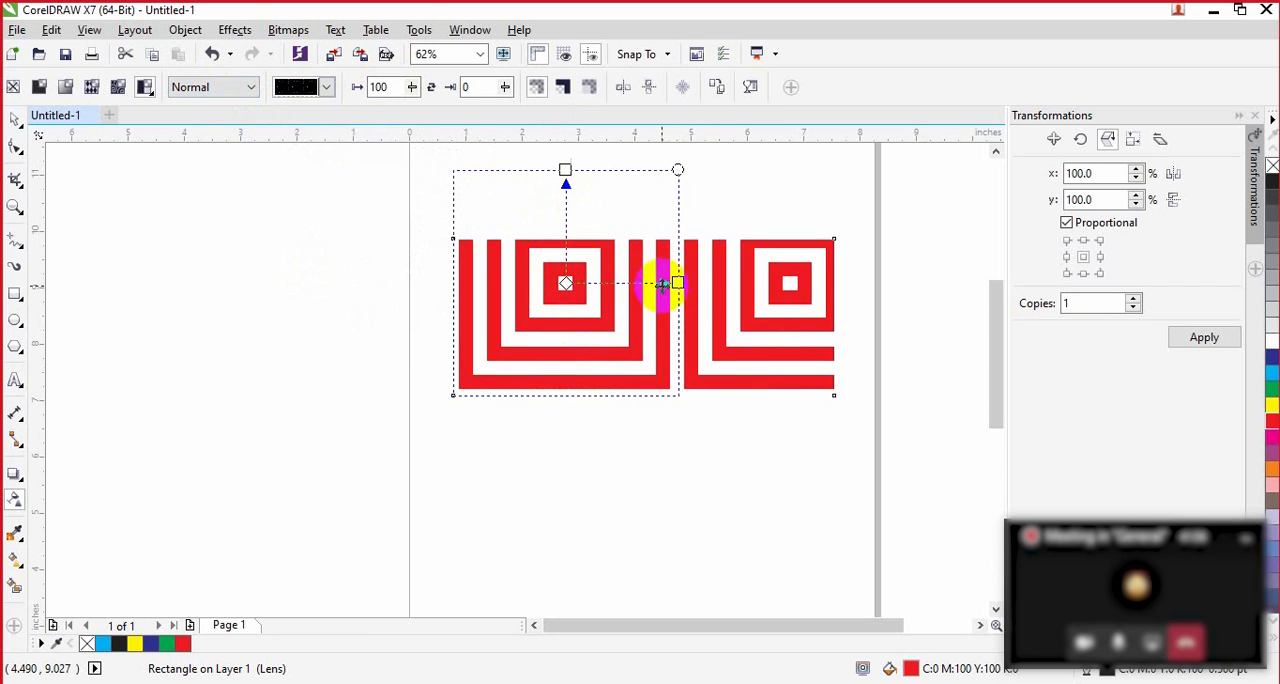
Step: Narrow and skew the pattern tile on the rectangle, and set foreground transparency to 57 and background transparency to 46
drag(677, 284, 535, 310)
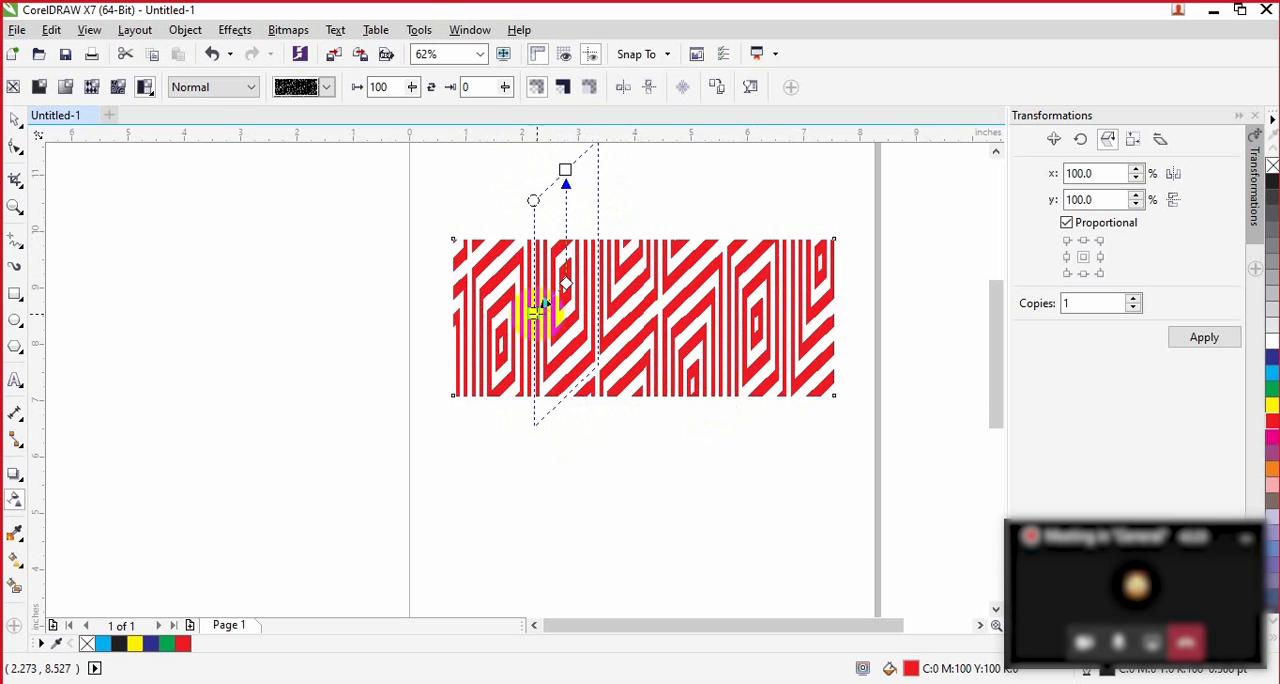
drag(536, 310, 509, 305)
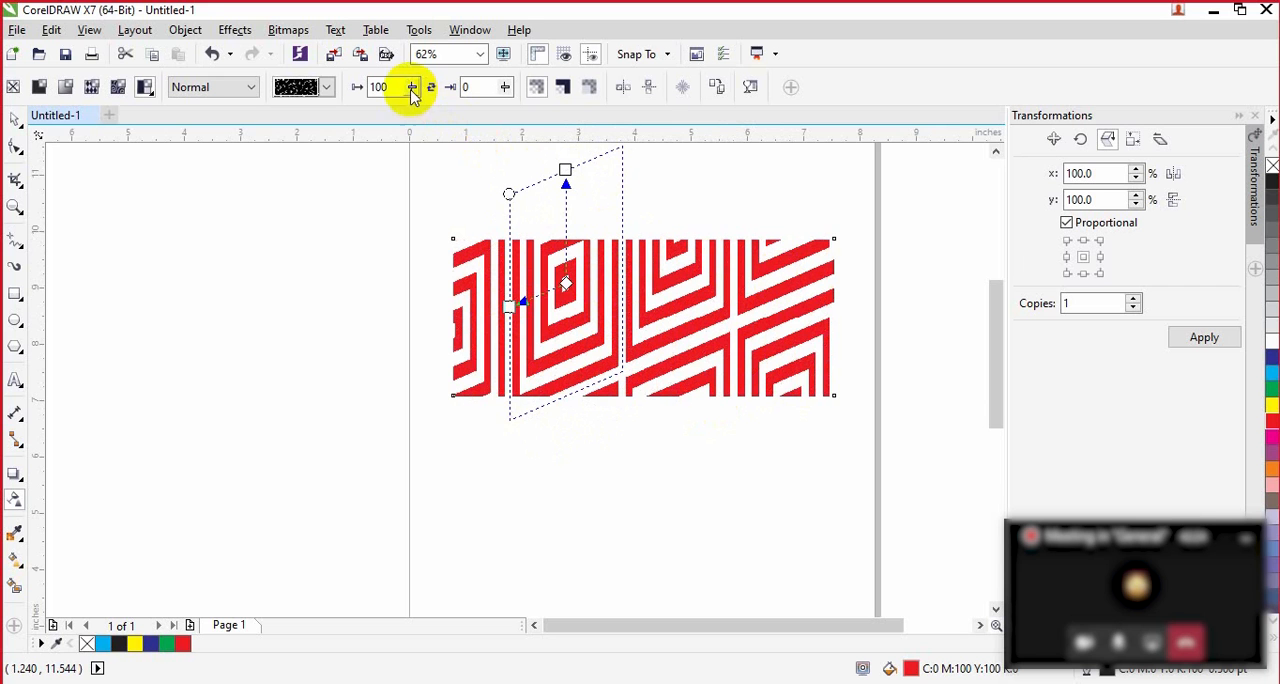
drag(410, 98, 390, 118)
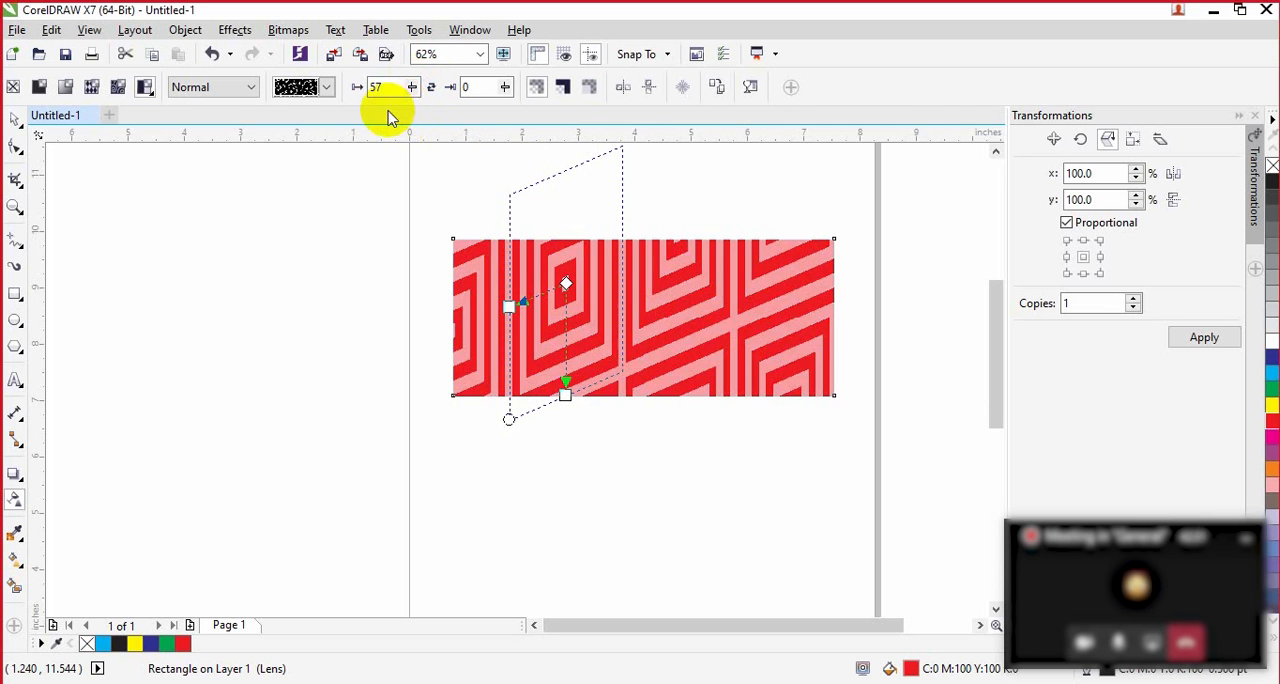
click(505, 87)
drag(500, 113, 537, 116)
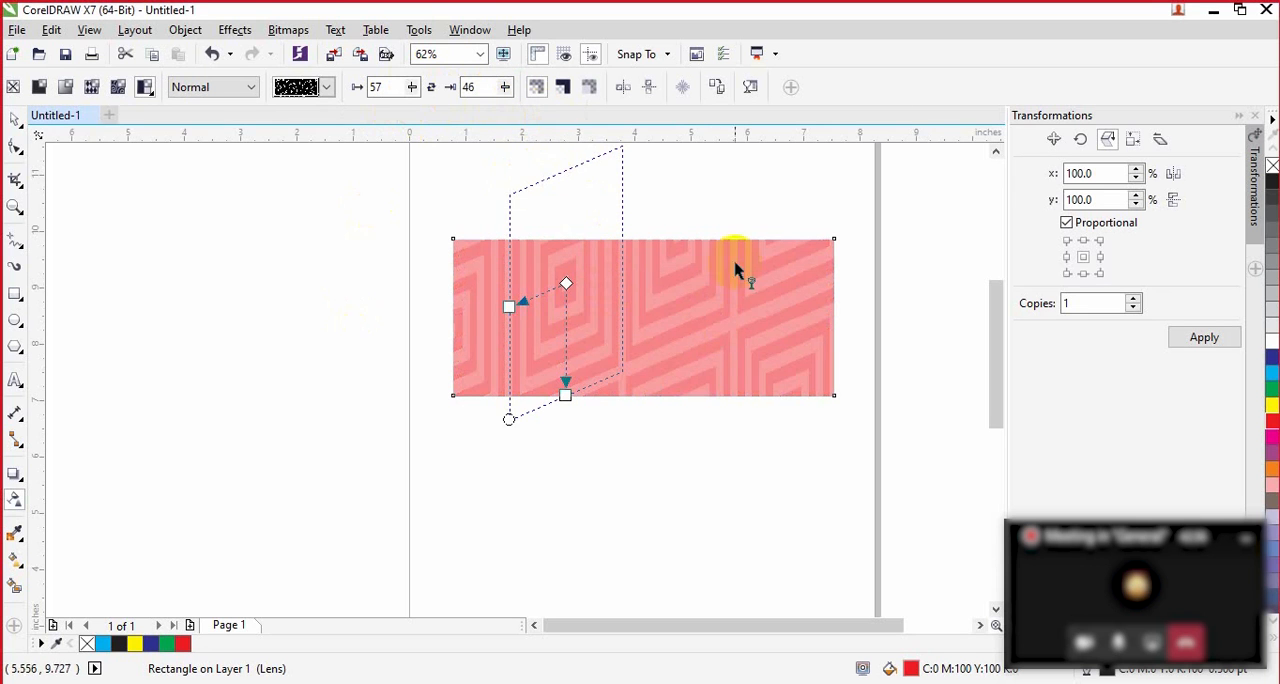
Step: Switch the rectangle's transparency to the checkerboard pattern and widen its tile with only a slight slant
click(326, 87)
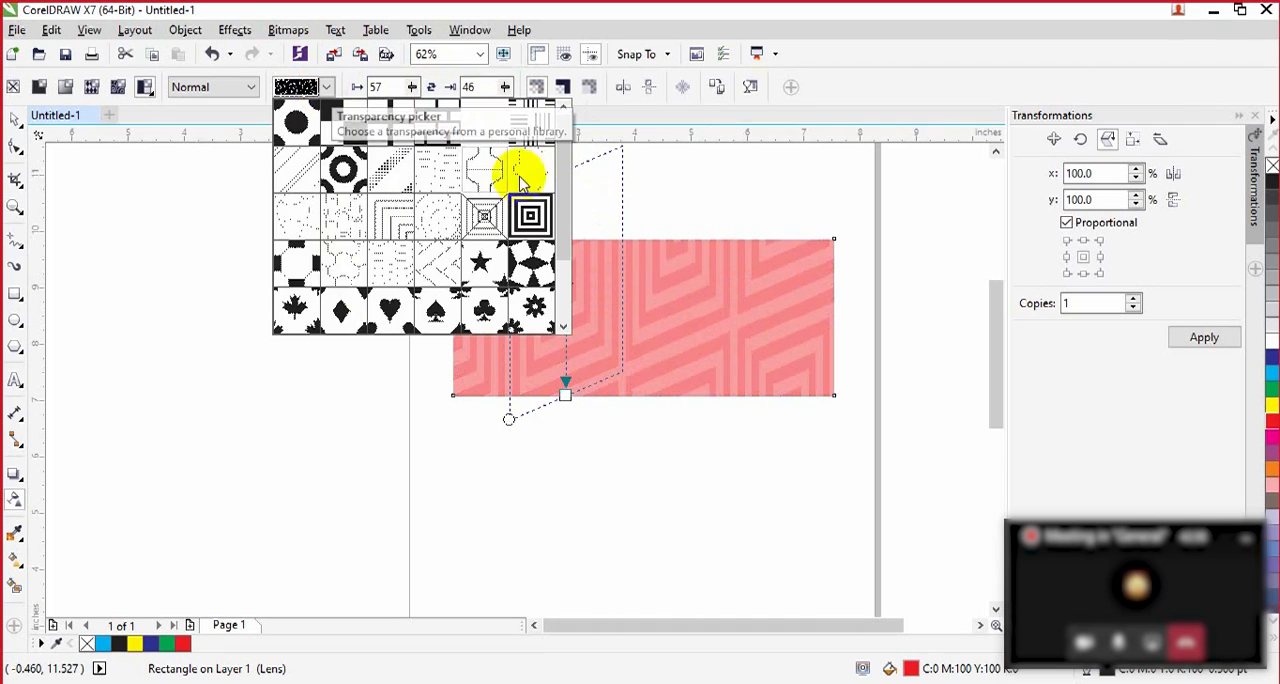
drag(566, 200, 563, 265)
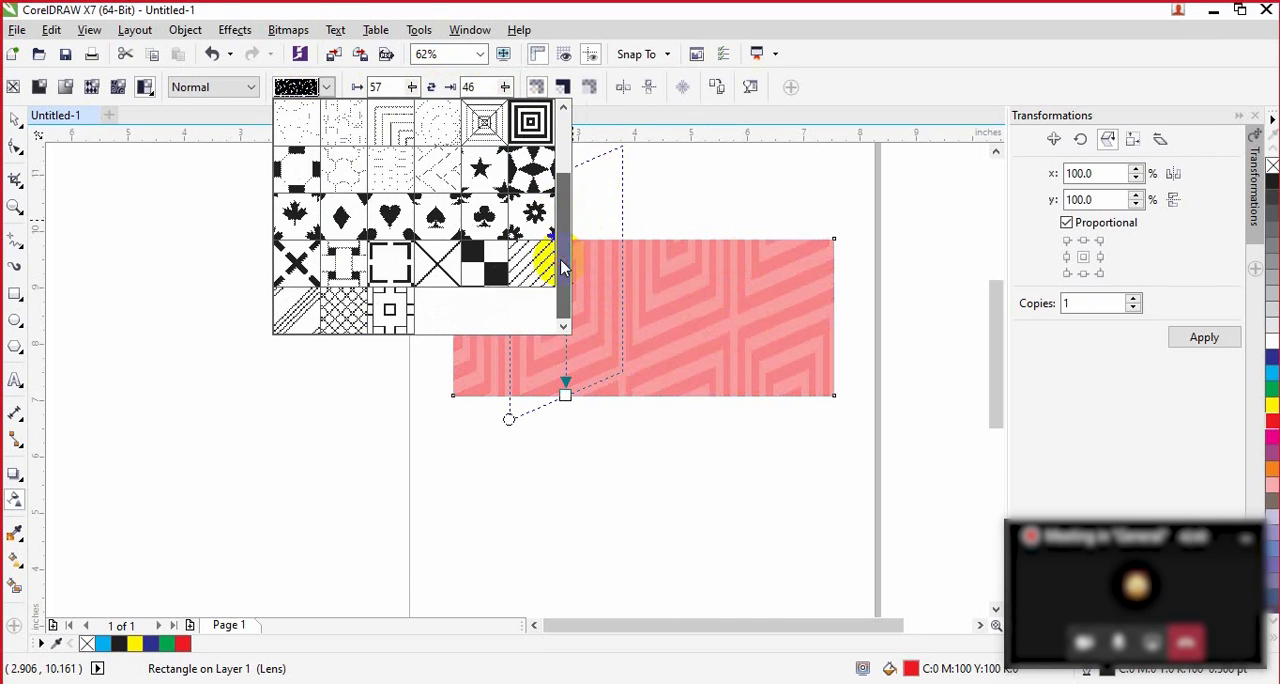
click(490, 272)
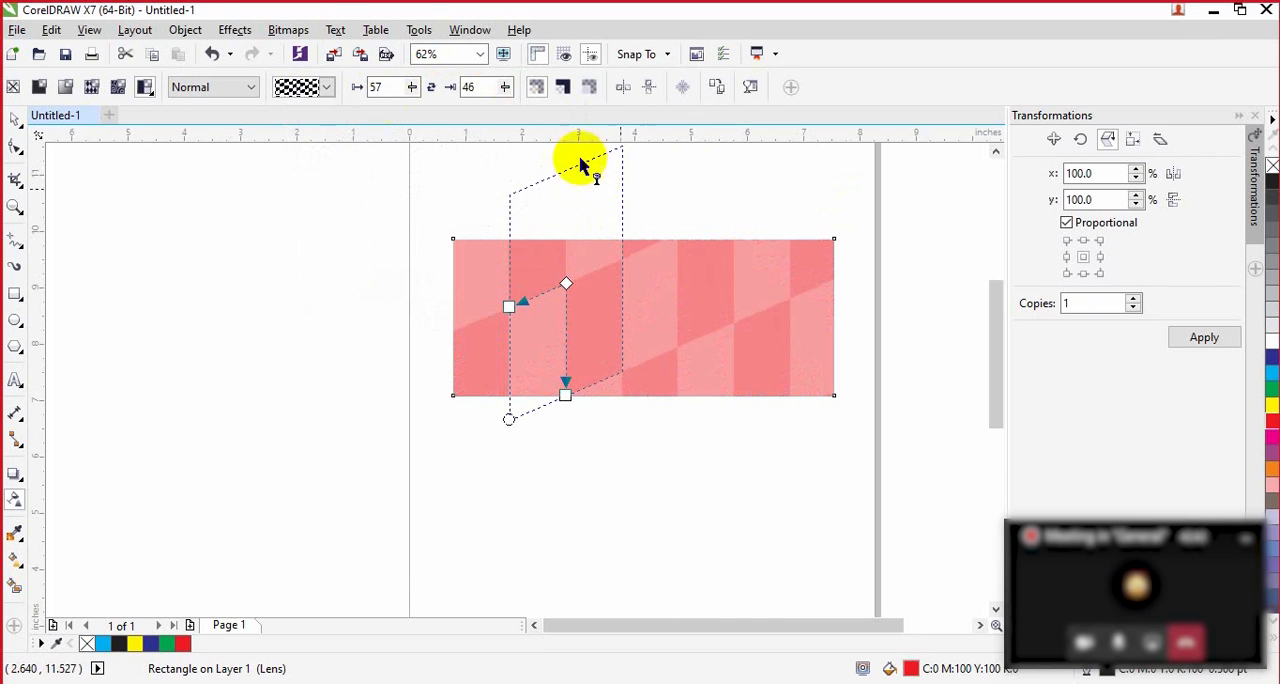
drag(505, 309, 471, 287)
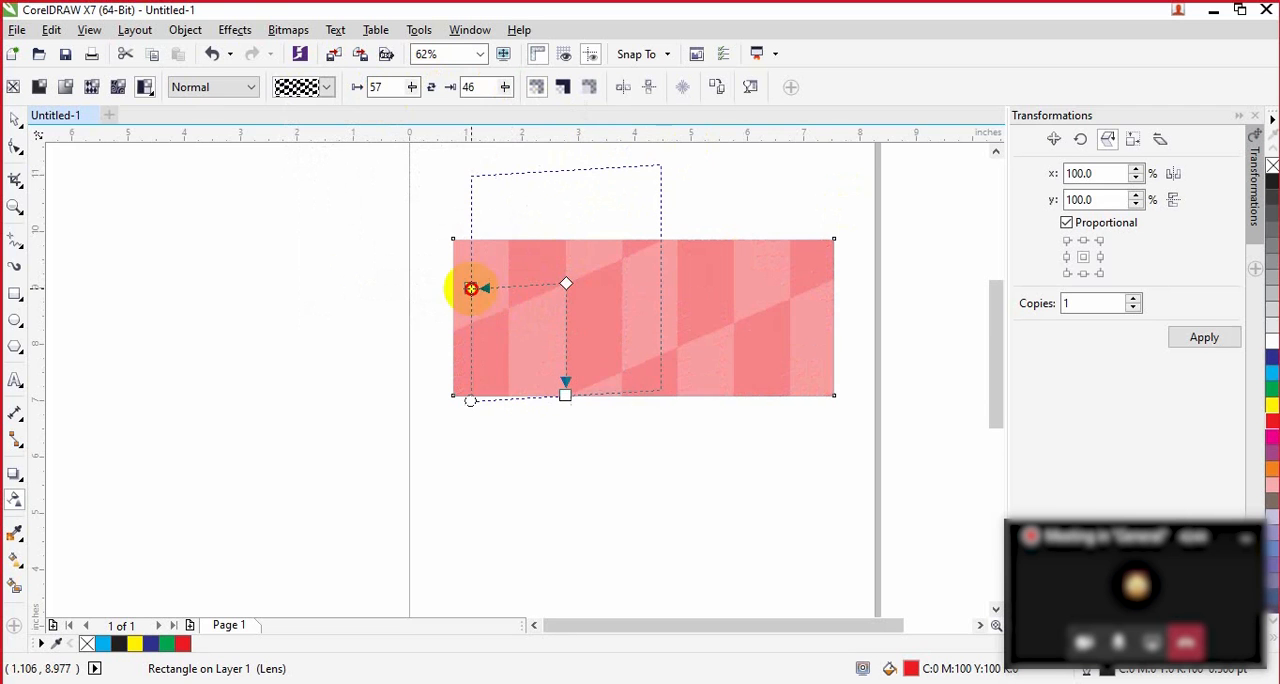
Step: Change the rectangle to texture transparency, using the yellow texture with black veins from the Samples 8 library
click(148, 90)
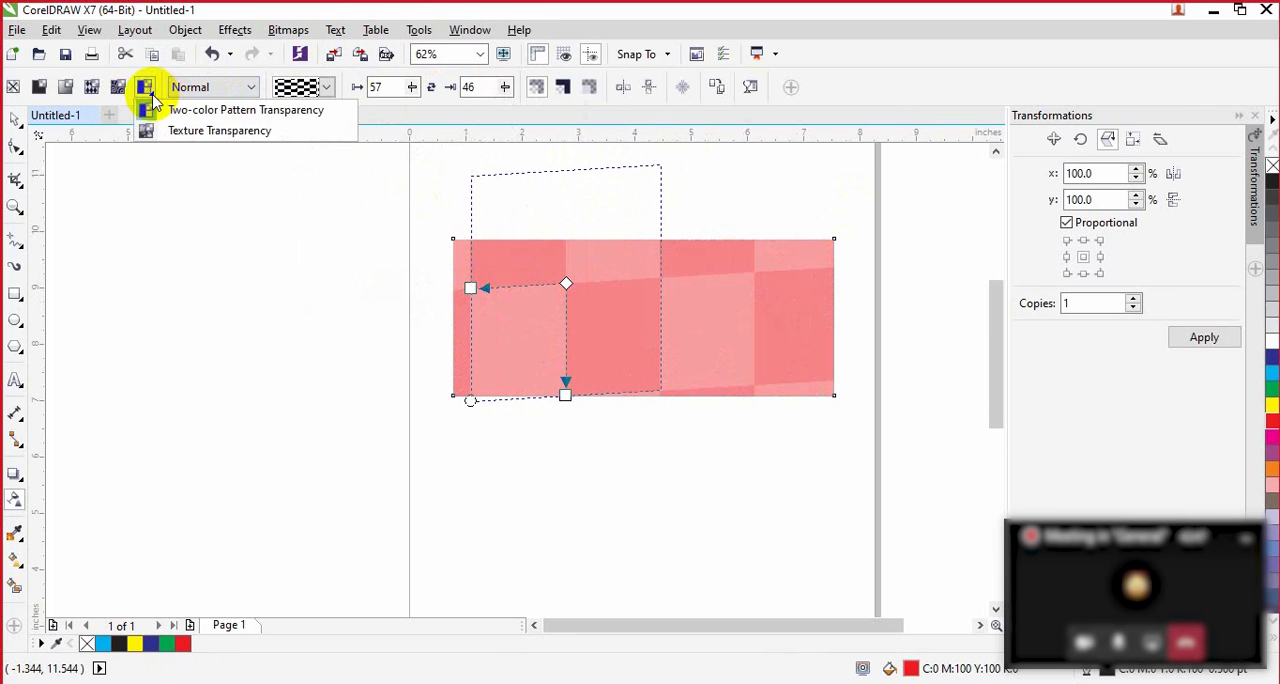
click(190, 131)
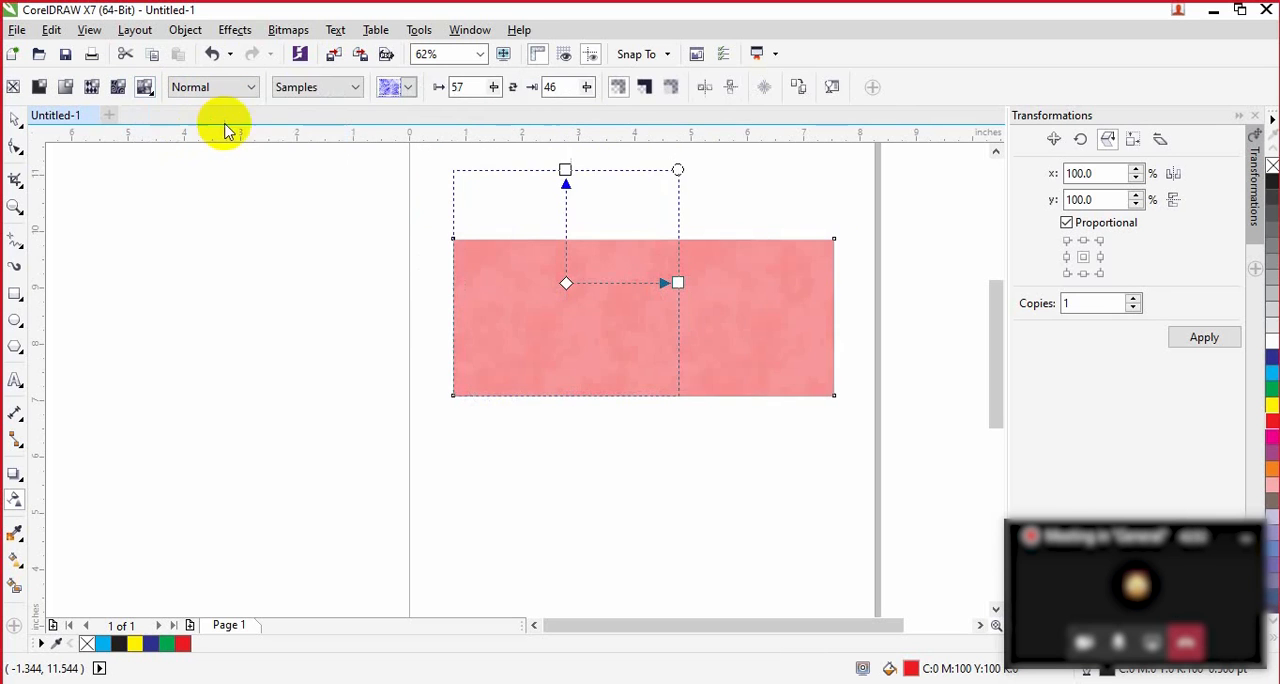
click(346, 90)
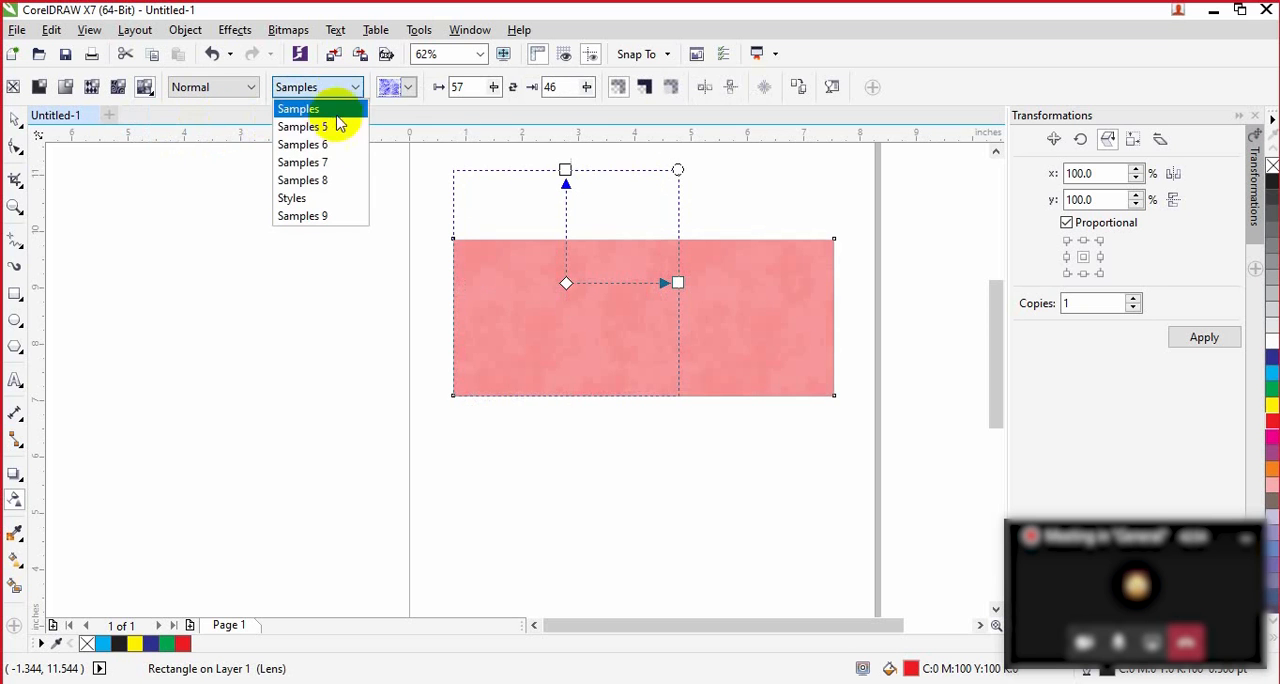
click(303, 180)
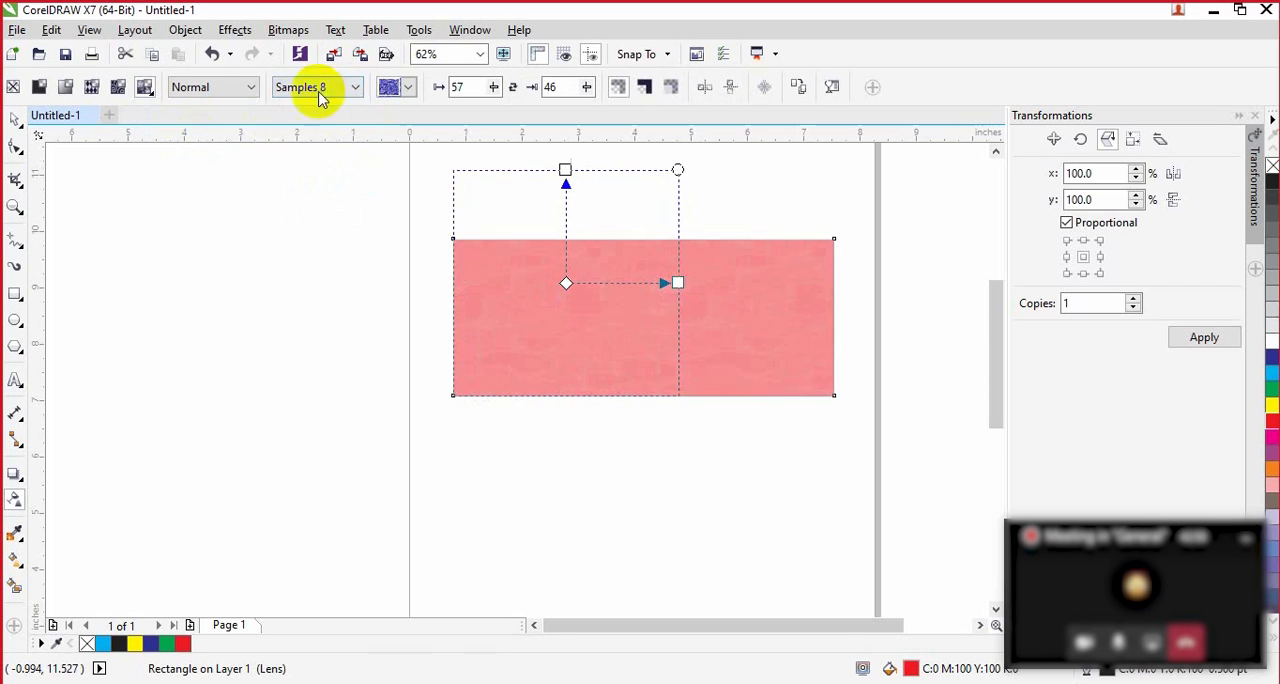
click(412, 89)
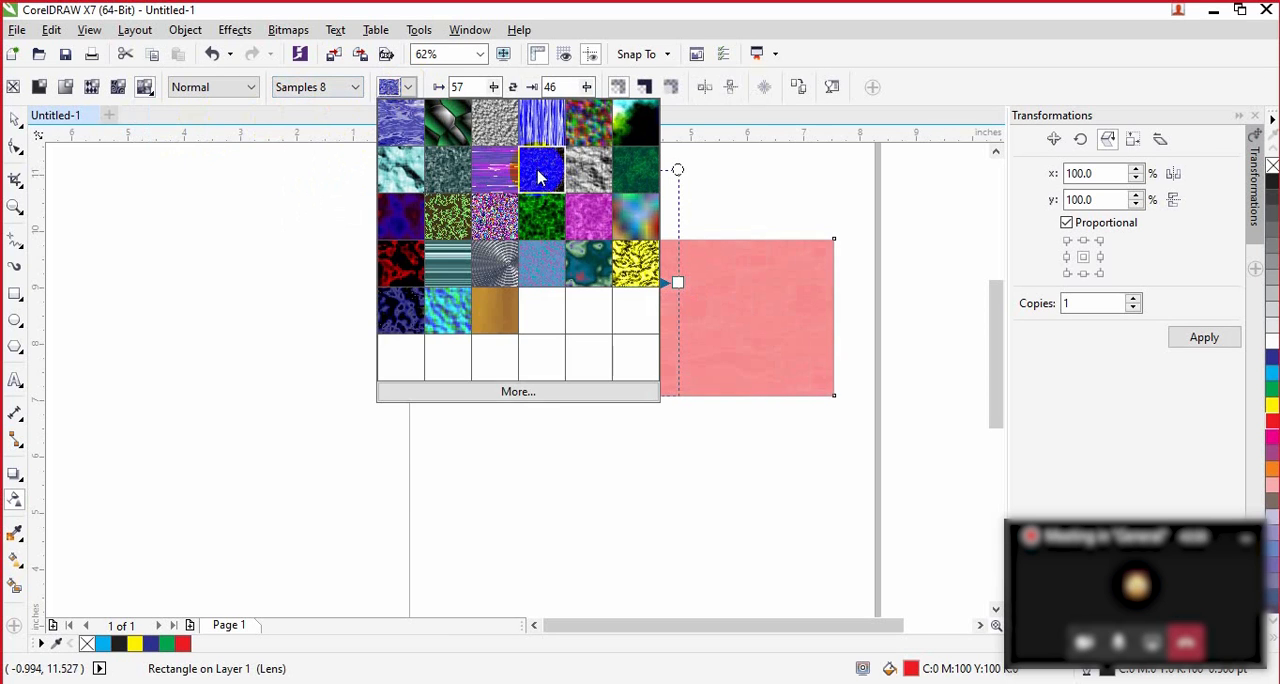
click(637, 264)
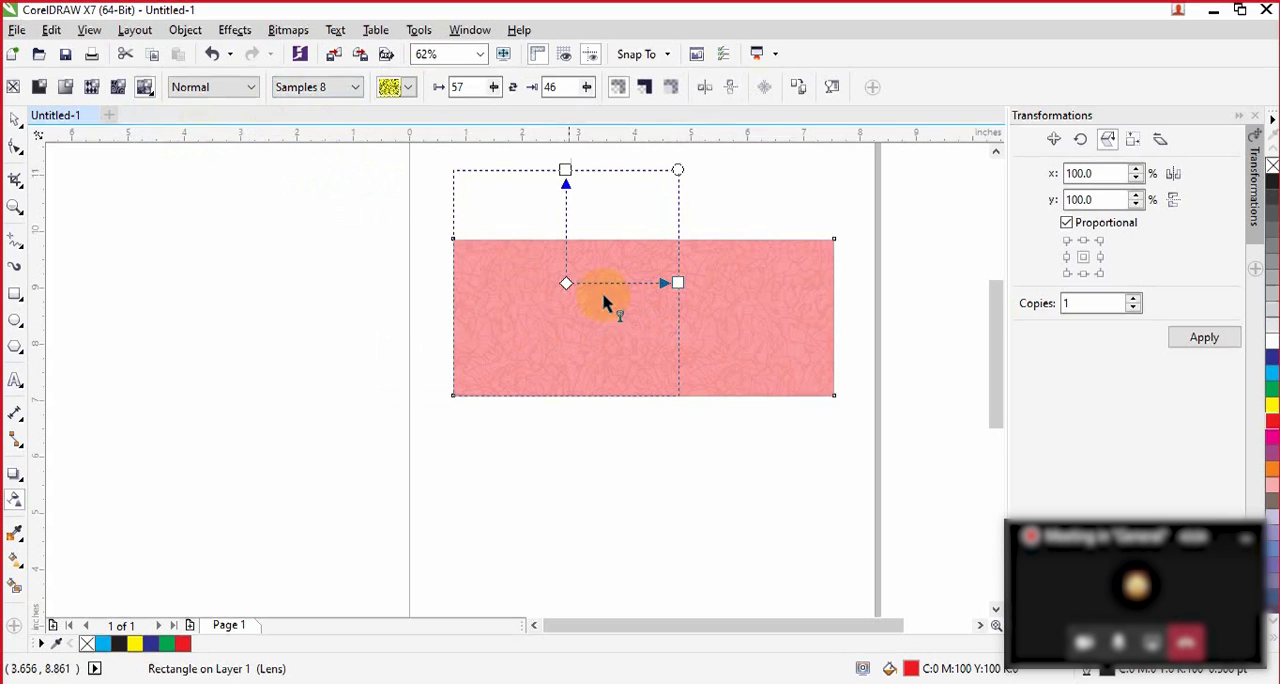
Step: Set the texture's foreground transparency to 100, and try background transparency values of 100 and 0 on the rectangle
click(499, 91)
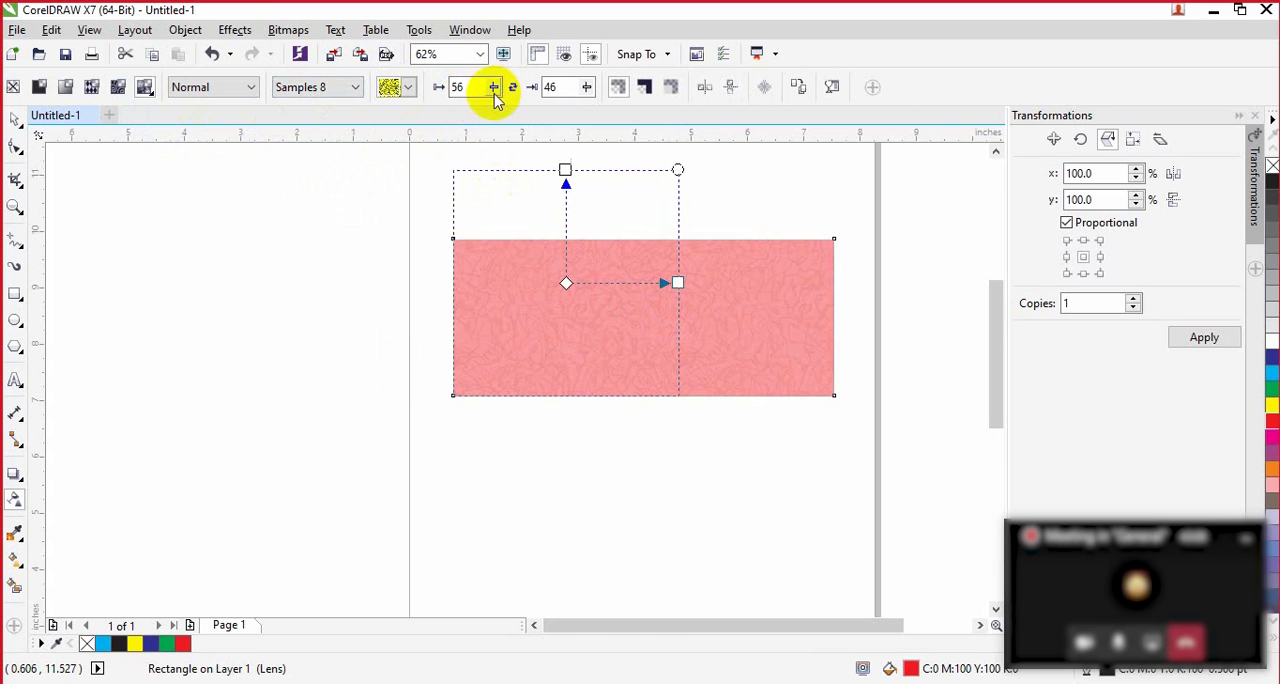
drag(499, 118, 543, 114)
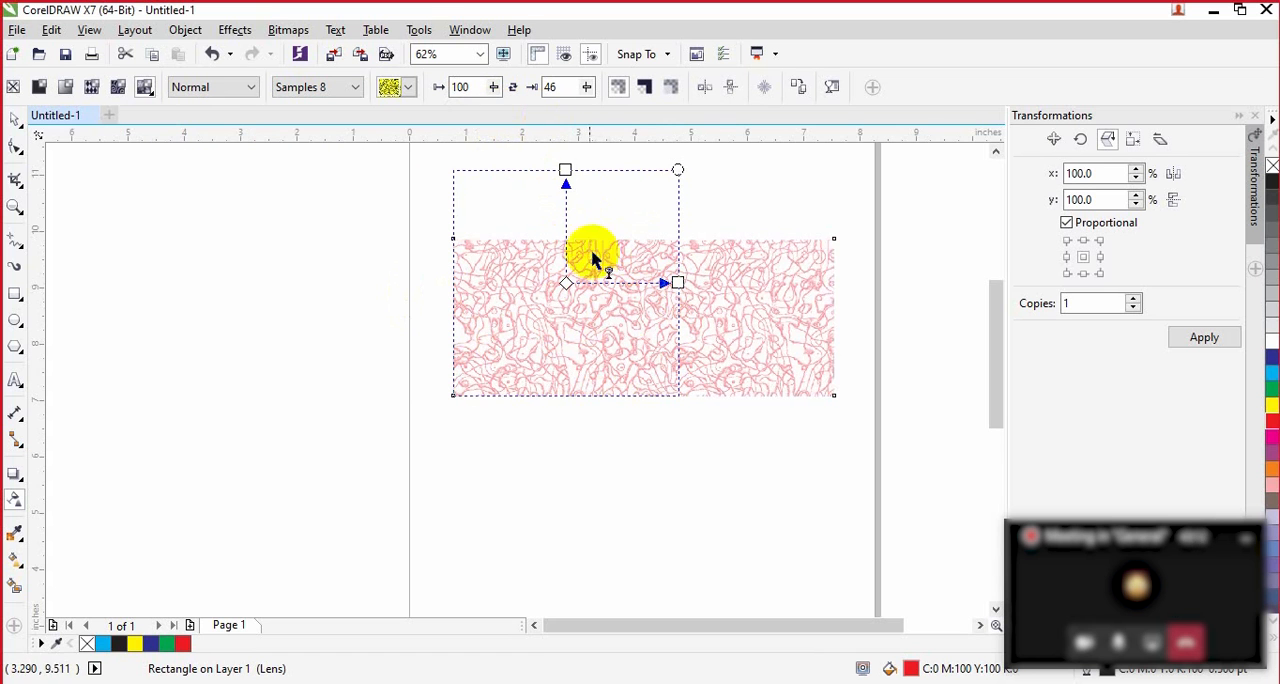
double_click(563, 87)
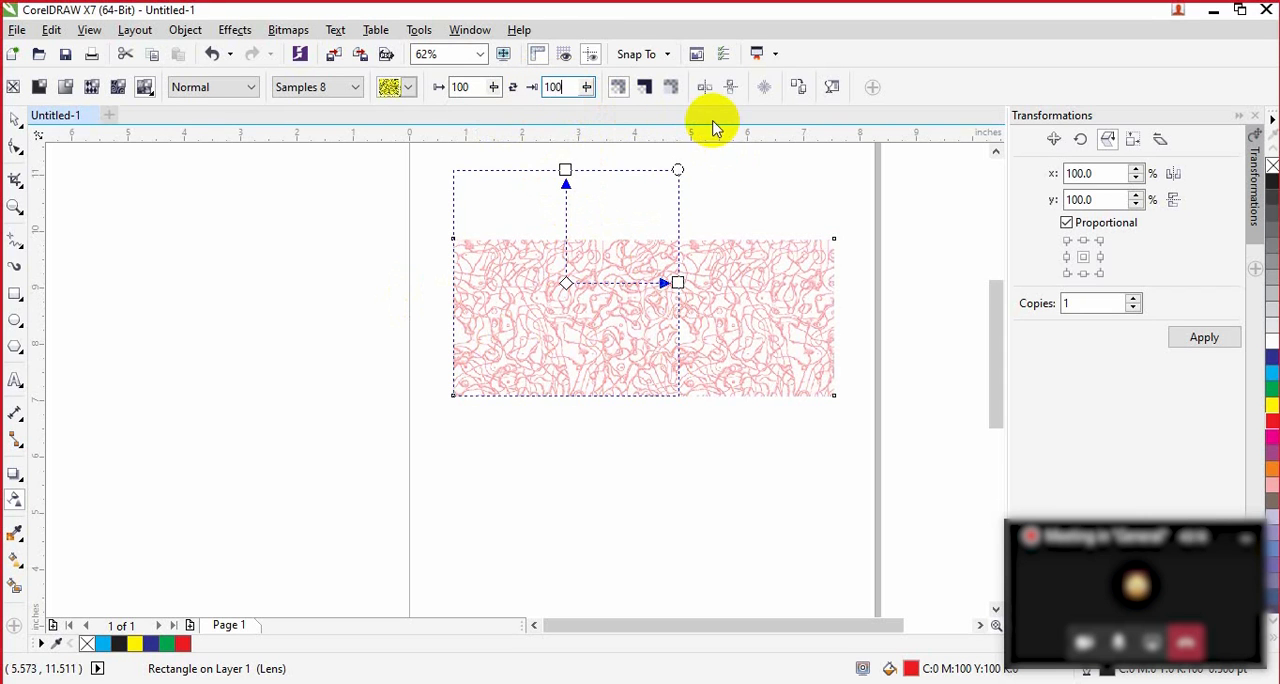
key(Return)
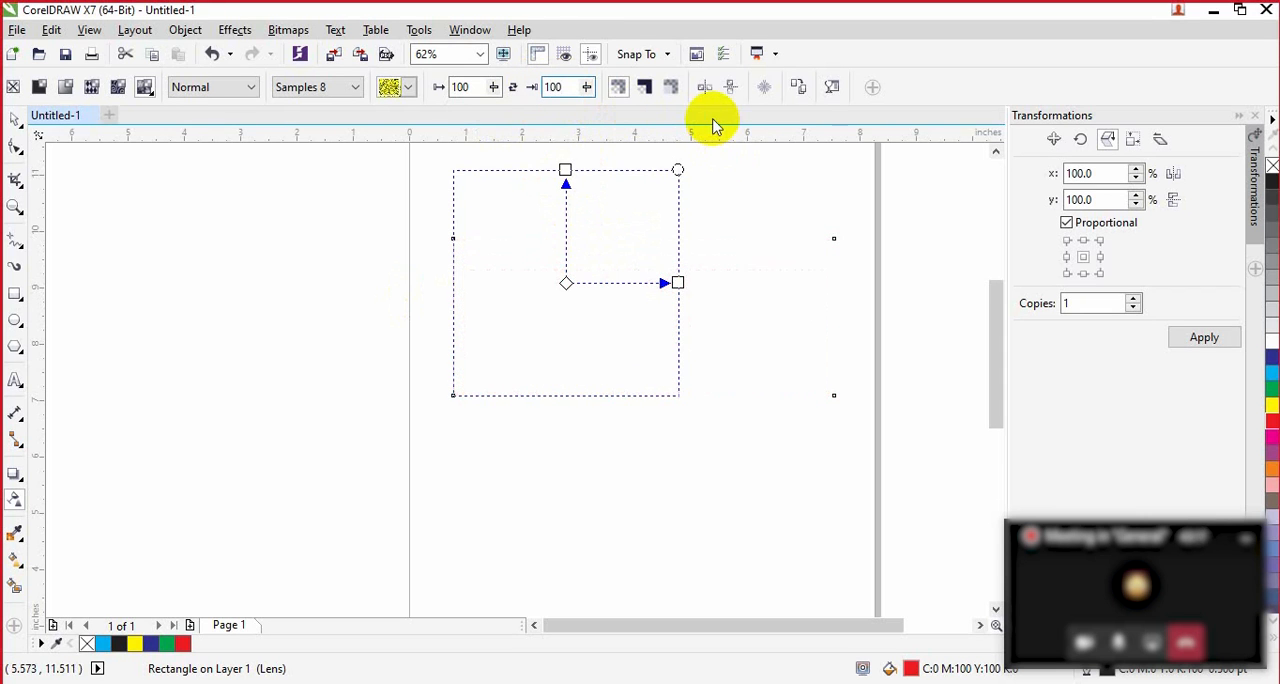
double_click(563, 87)
key(Return)
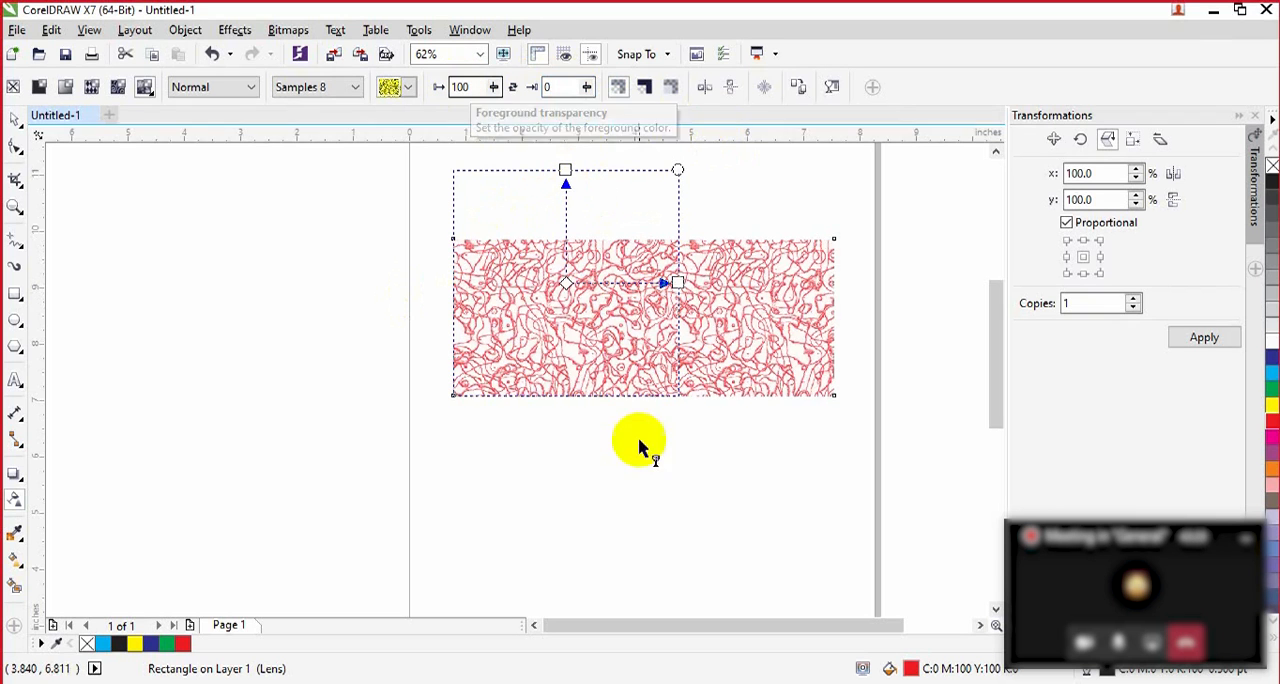
Step: Try the teal rock-like texture and the purple streaked texture from the Samples 8 library on the rectangle
click(408, 88)
click(398, 167)
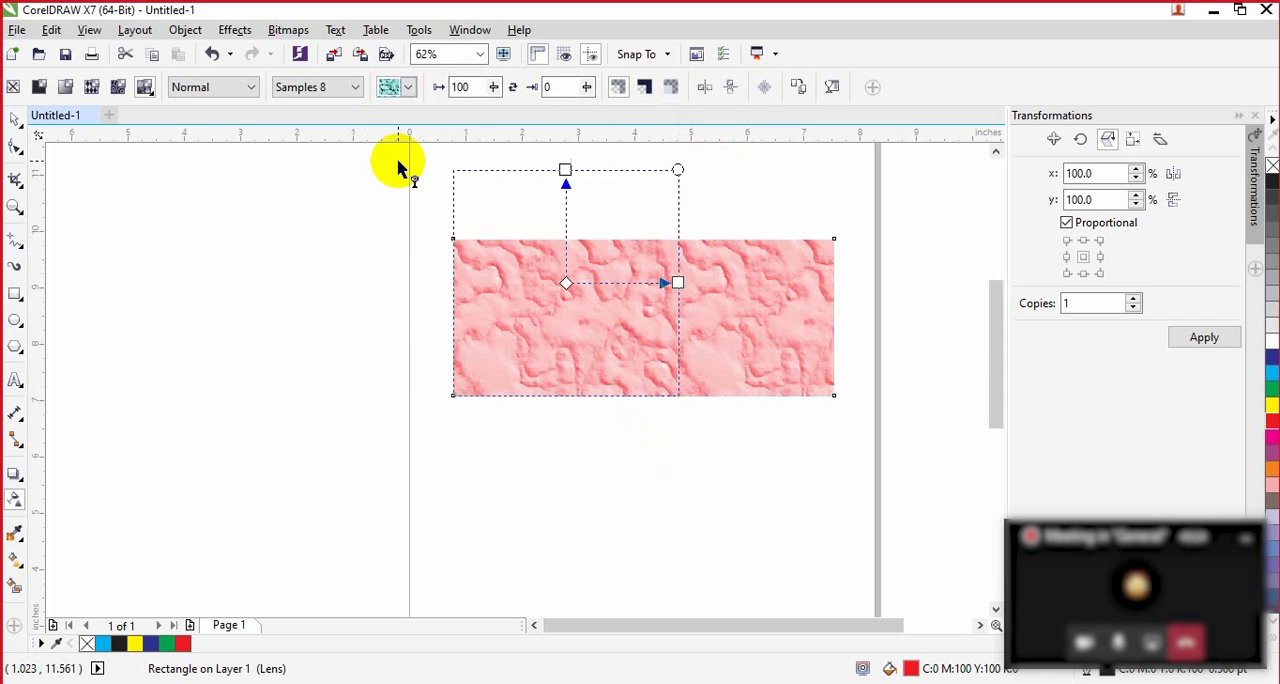
click(408, 87)
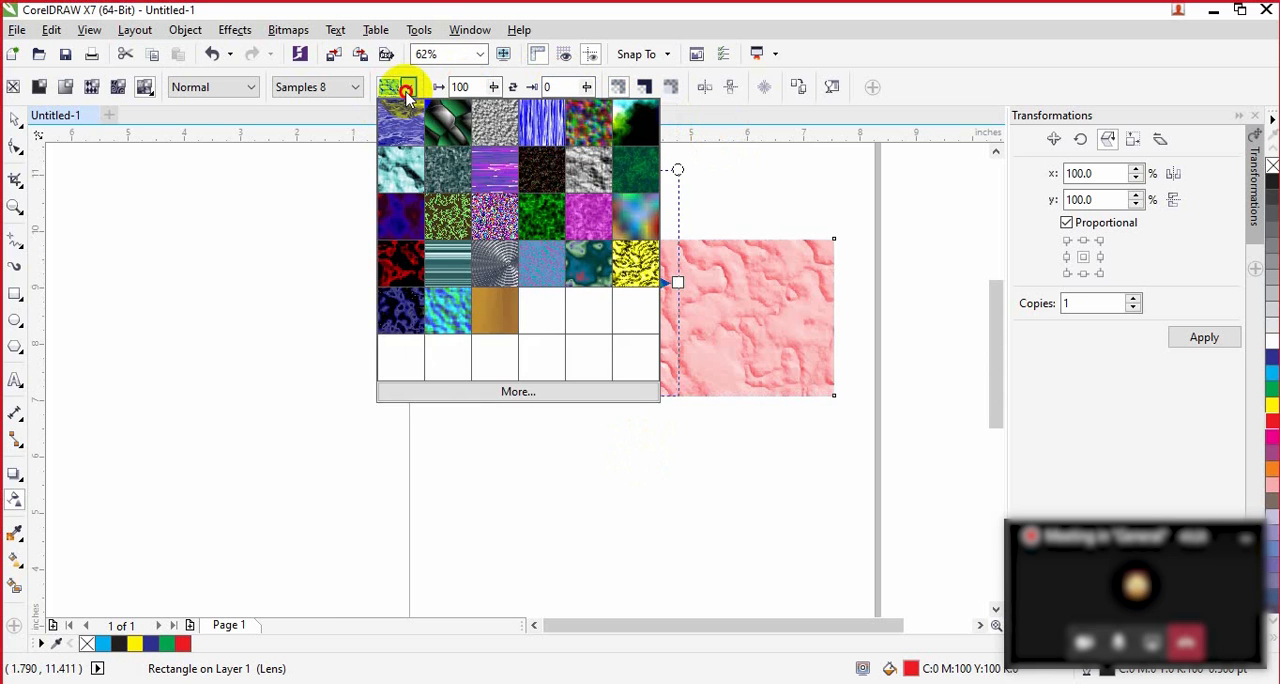
click(486, 167)
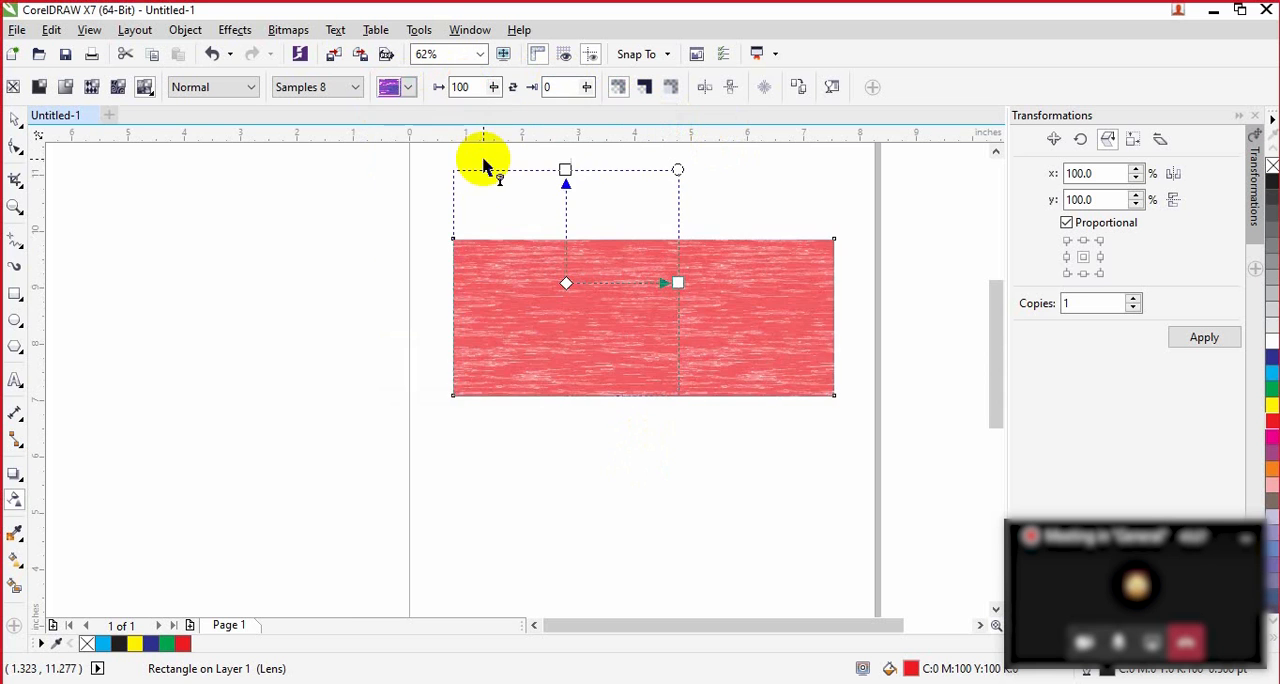
Step: Switch the texture library to Samples and apply its yellow grainy texture to the rectangle's transparency
click(355, 87)
click(325, 107)
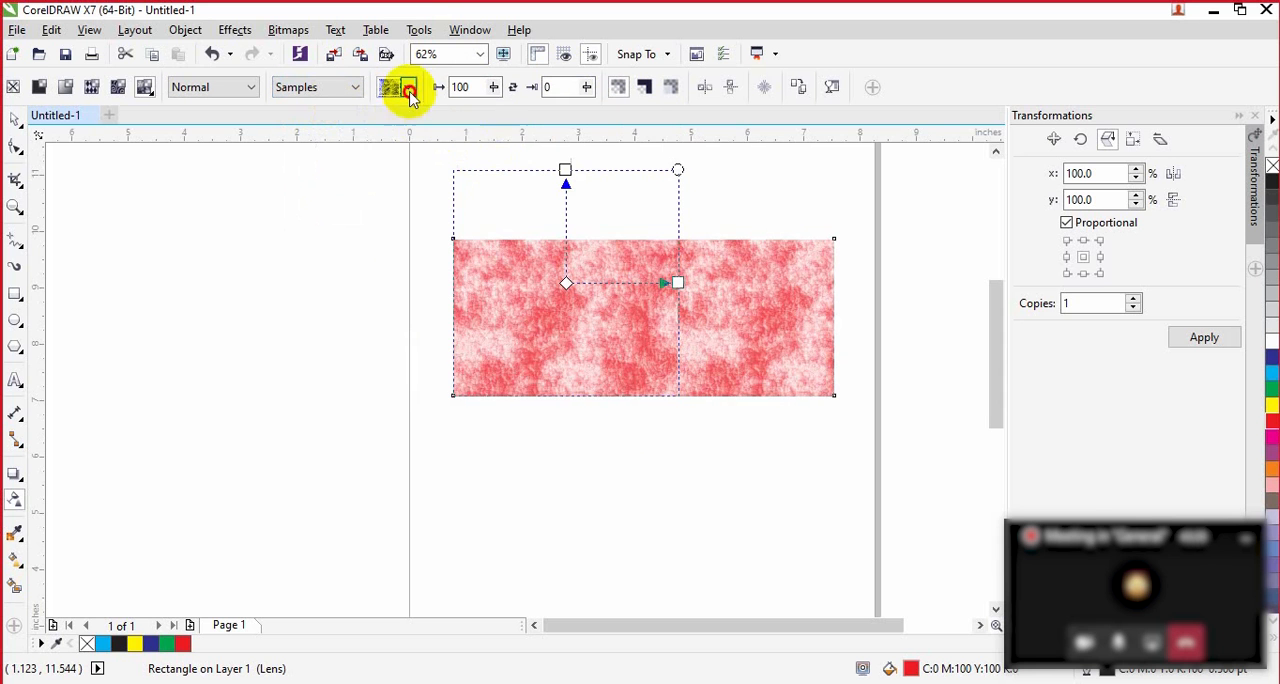
click(401, 88)
click(641, 359)
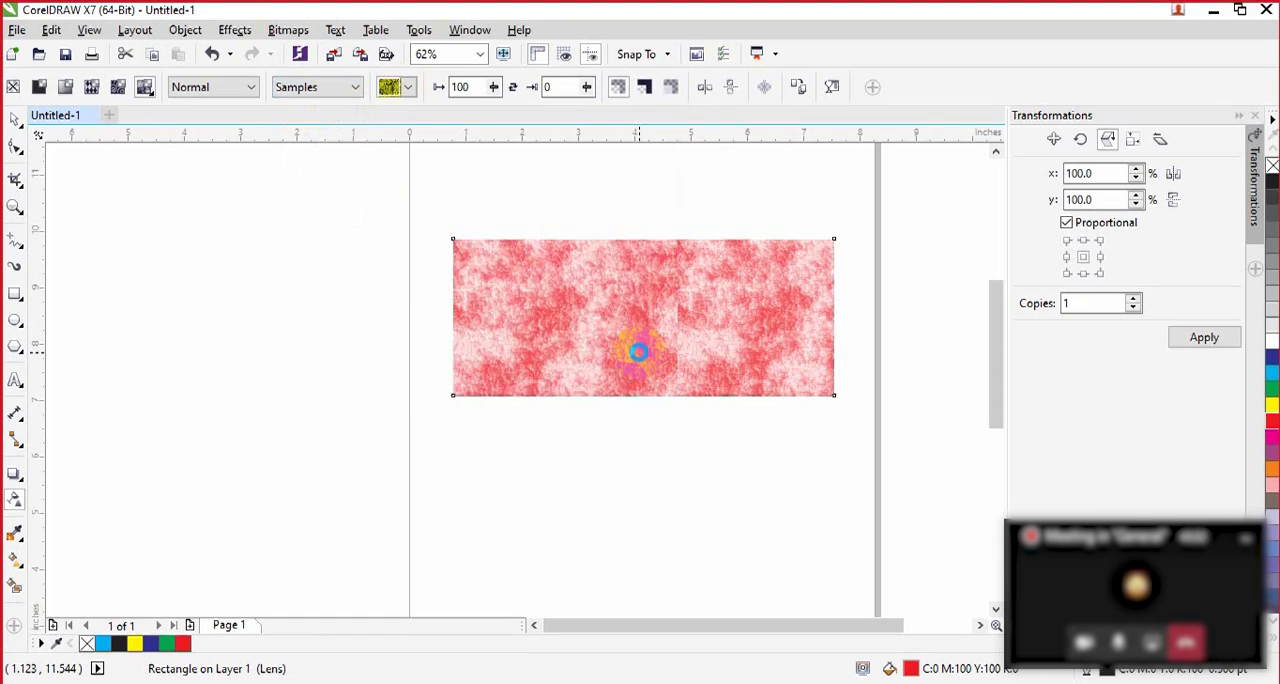
click(355, 87)
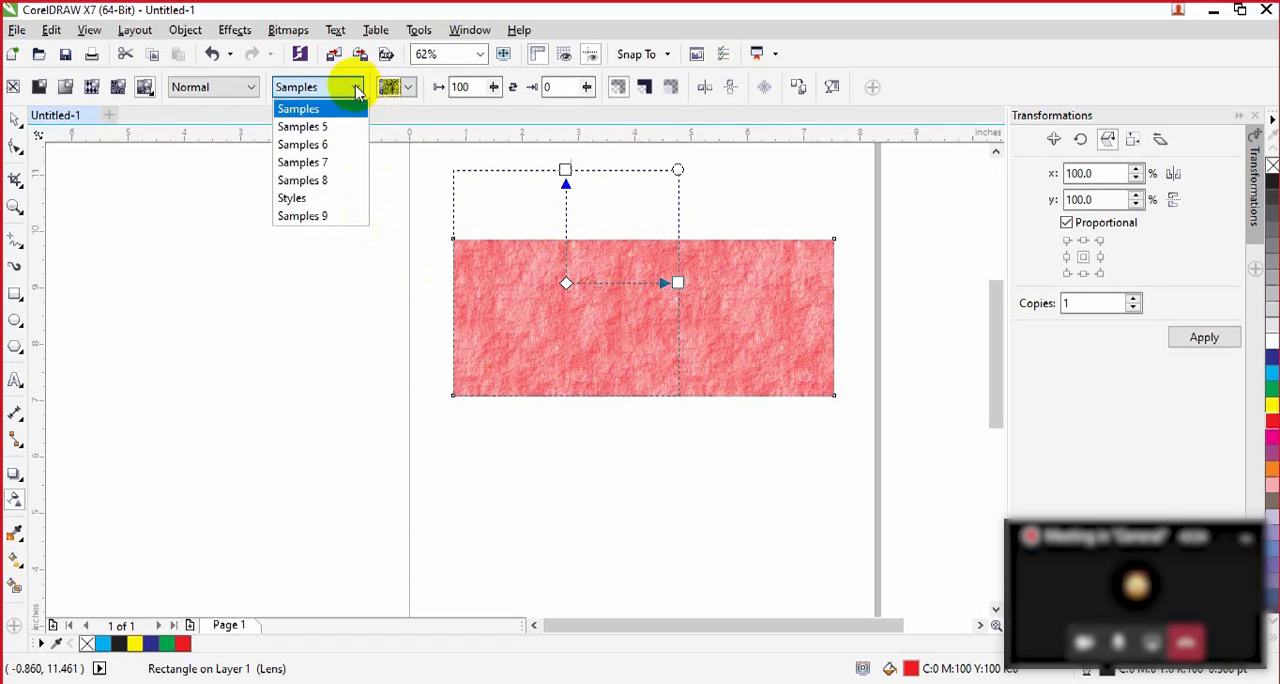
click(969, 69)
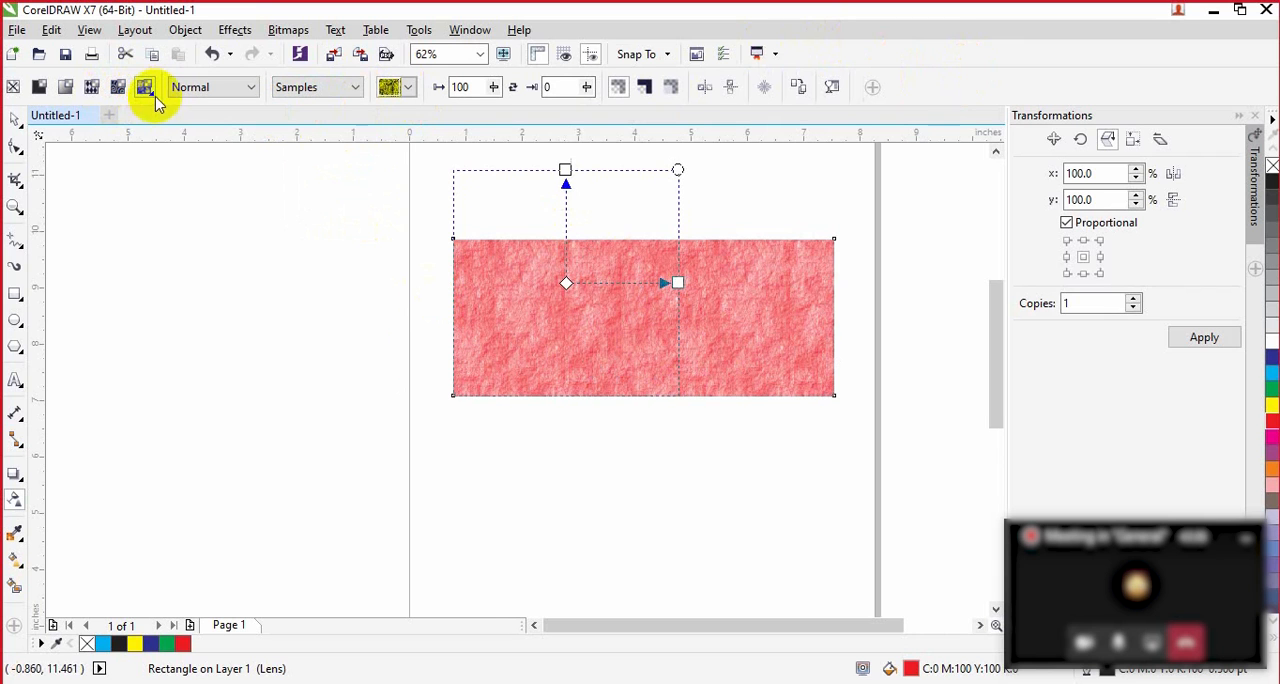
Step: Deselect the rectangle and undo its recent texture, library and transparency value changes
click(849, 294)
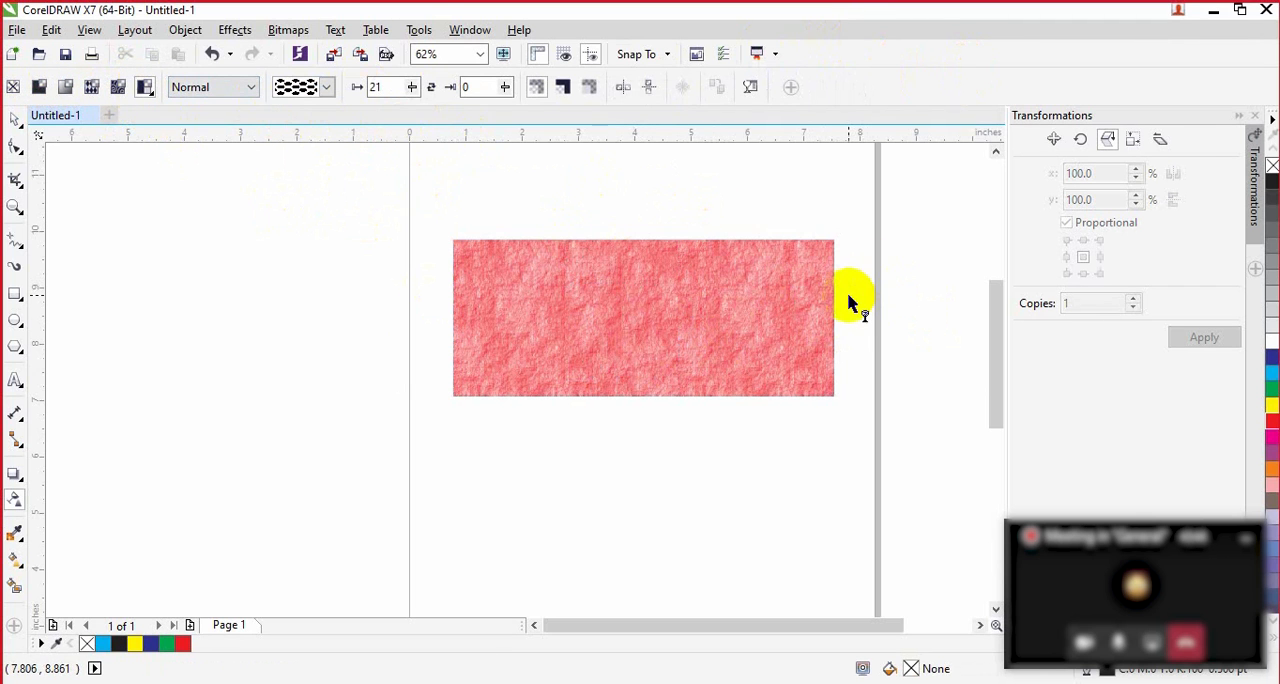
key(ctrl+z)
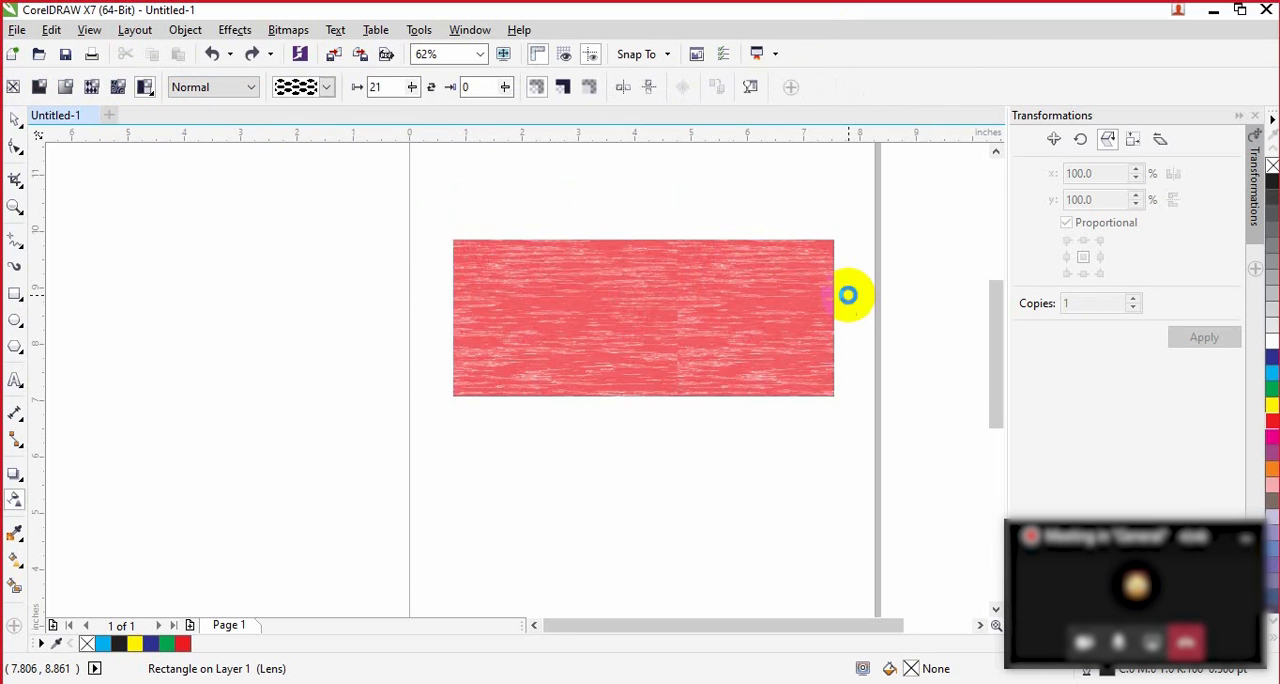
key(ctrl+z)
key(ctrl+z)
key(ctrl+z)
key(ctrl+z)
key(ctrl+z)
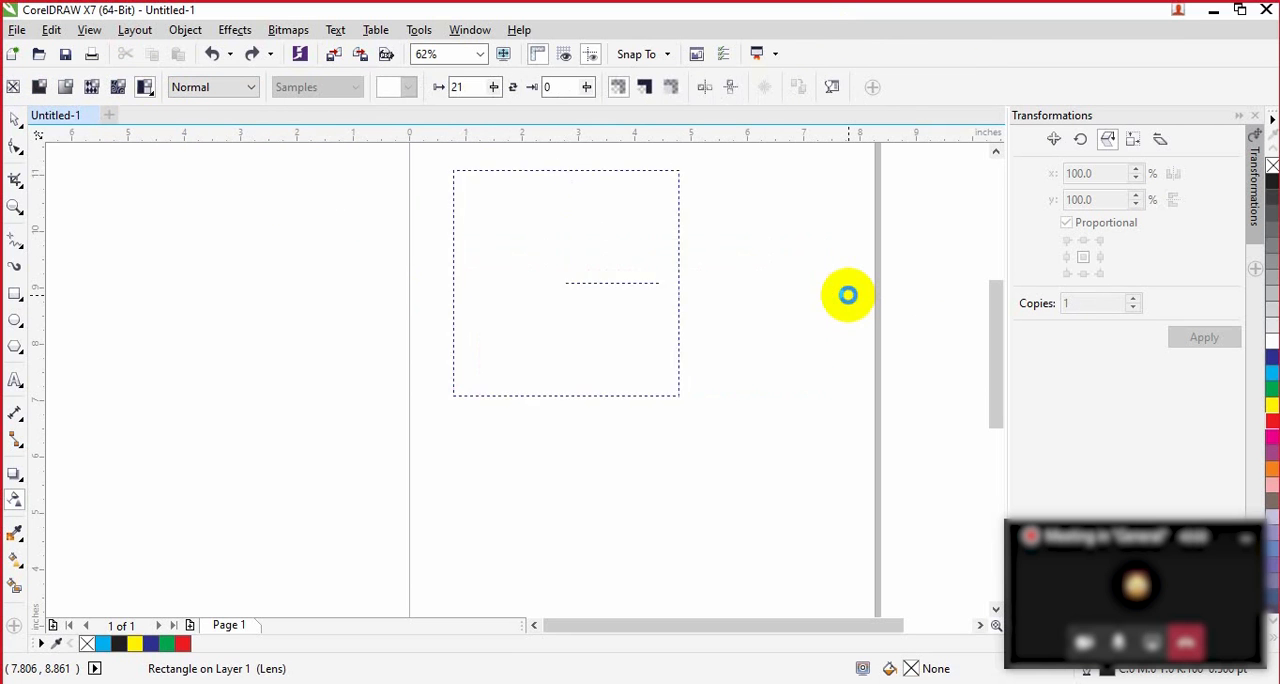
key(ctrl+z)
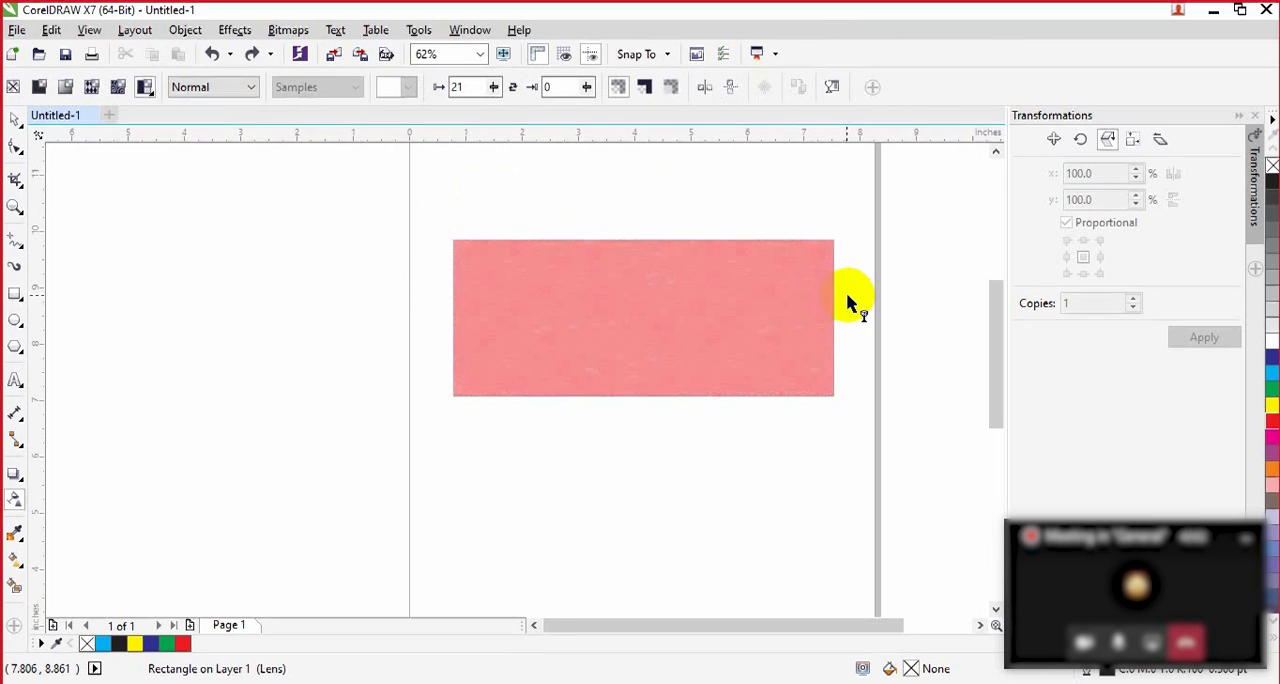
Step: Select the textured red rectangle and delete it from the page
click(749, 309)
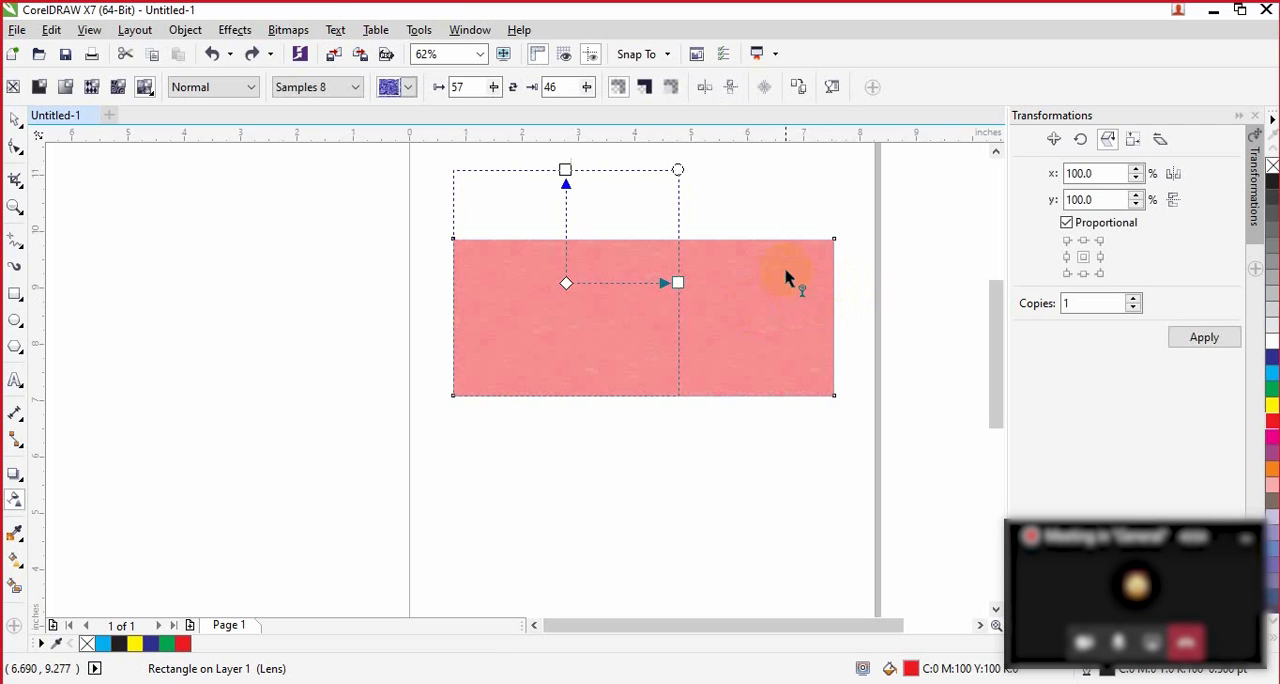
click(15, 120)
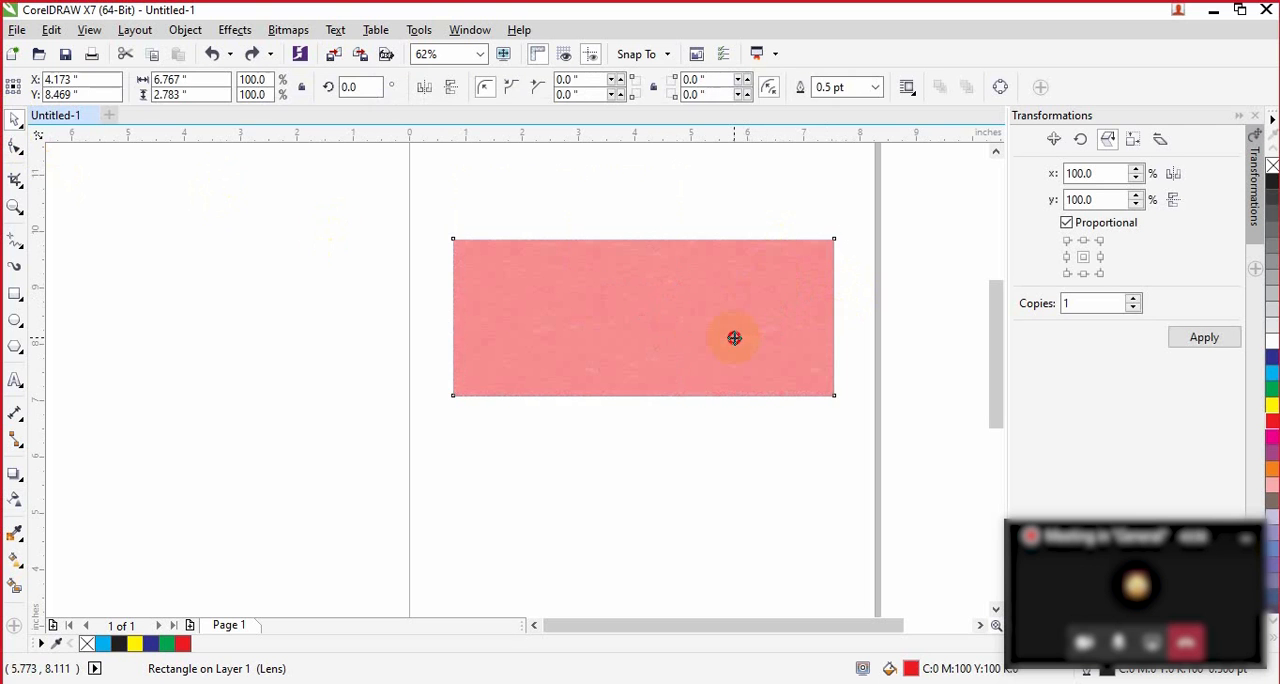
key(Delete)
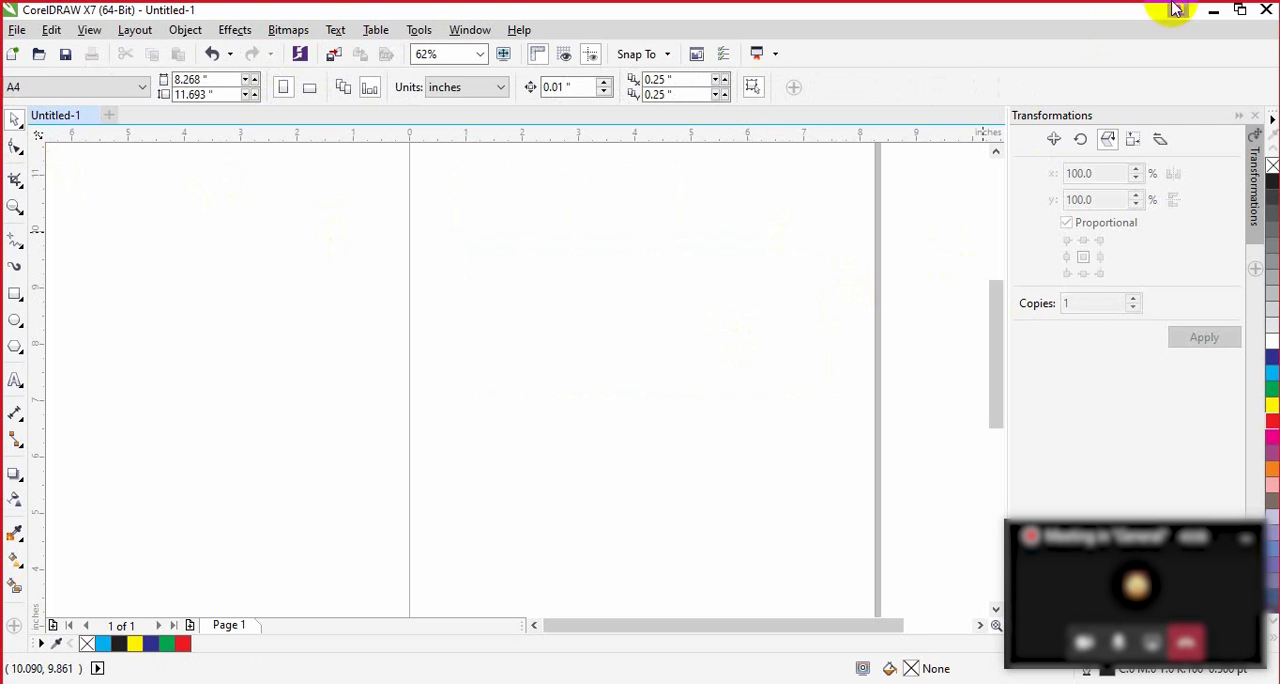
Step: Switch to the desktop to check the download.jpg picture, and return to CorelDRAW
click(1216, 12)
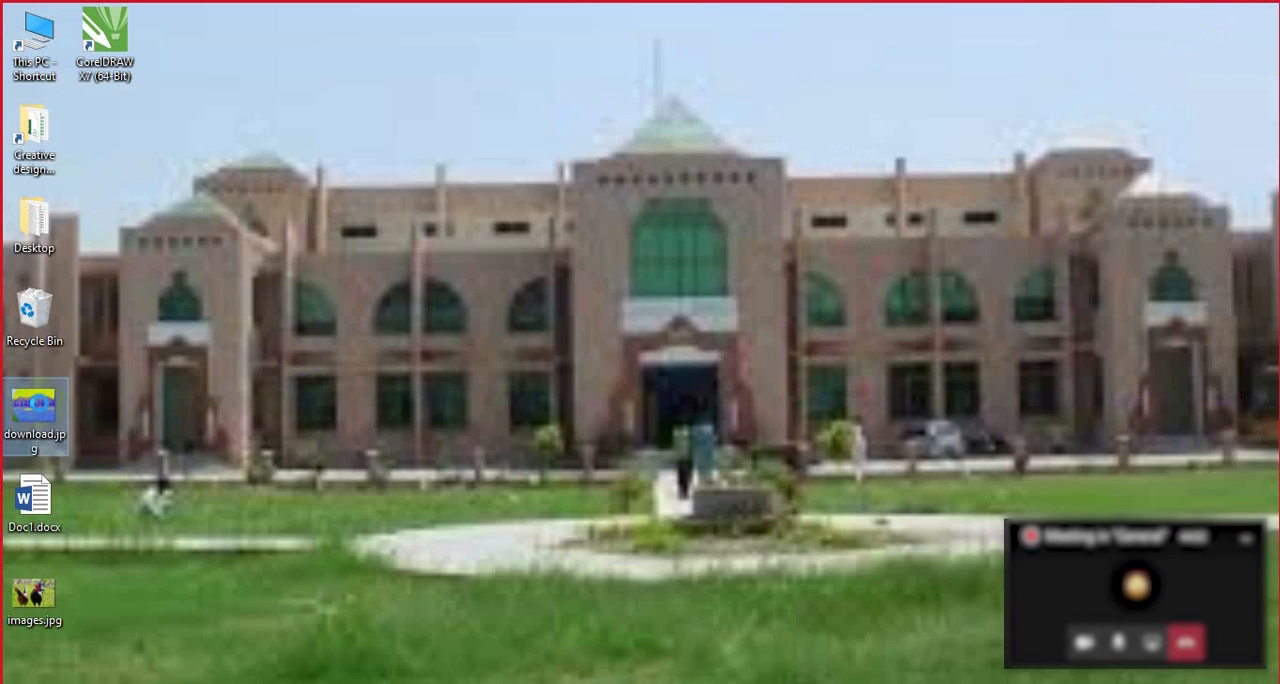
right_click(42, 410)
click(517, 307)
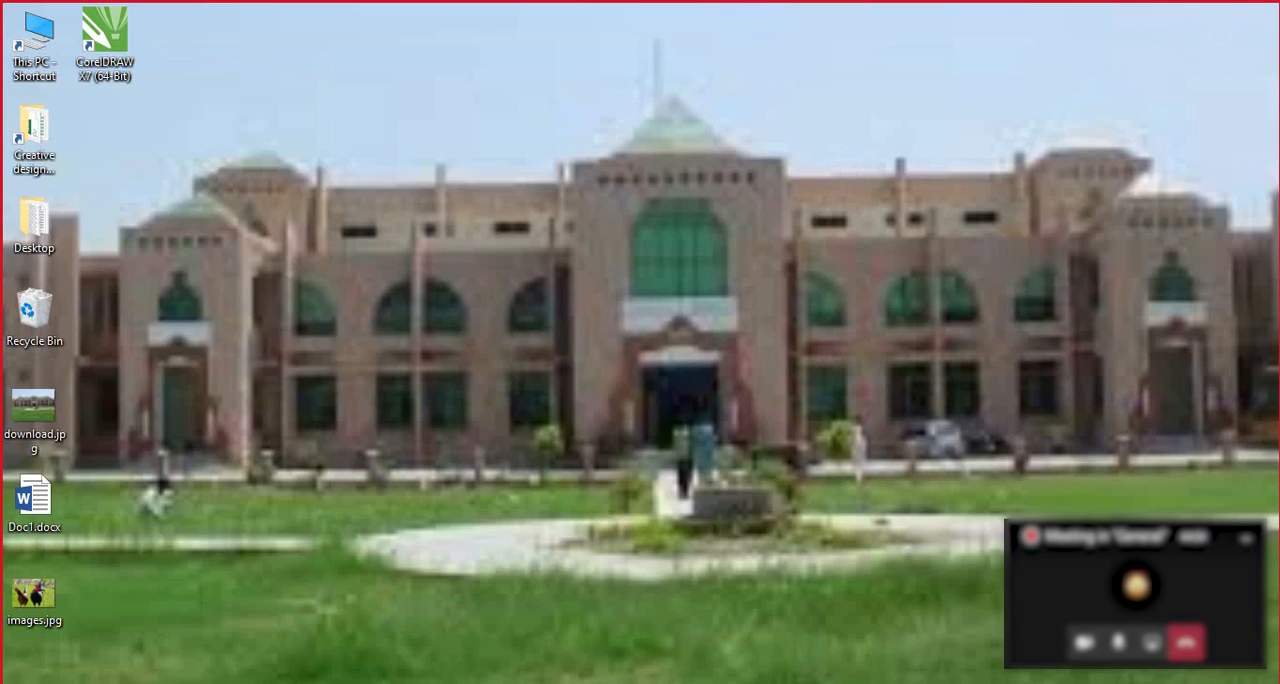
click(758, 681)
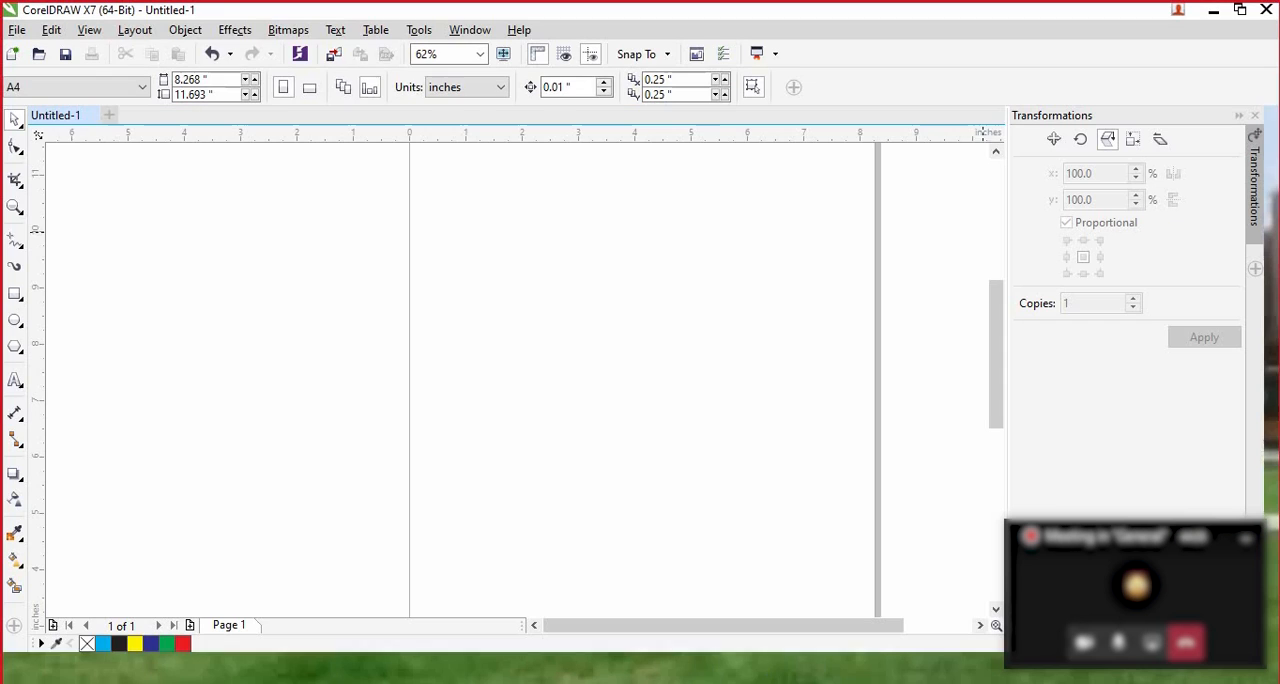
Step: Import download.jpg from the Desktop and place it on the page at about 6.4 by 4.8 inches
click(334, 57)
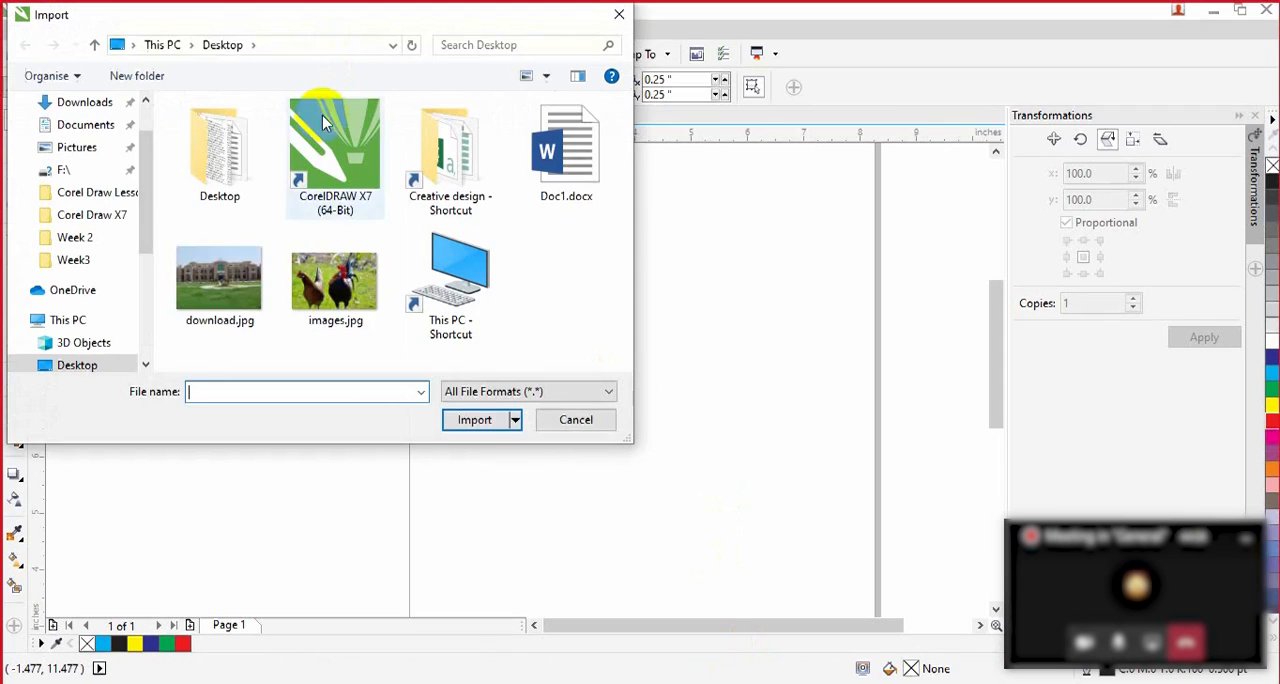
click(224, 282)
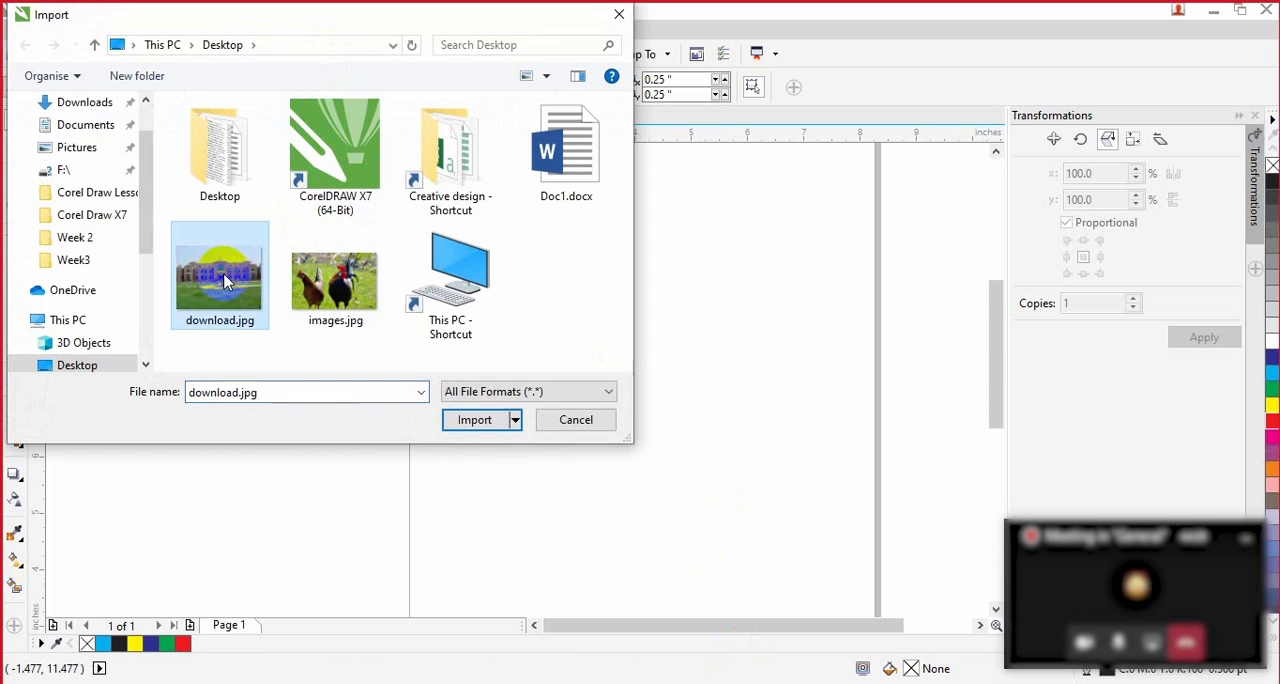
click(472, 420)
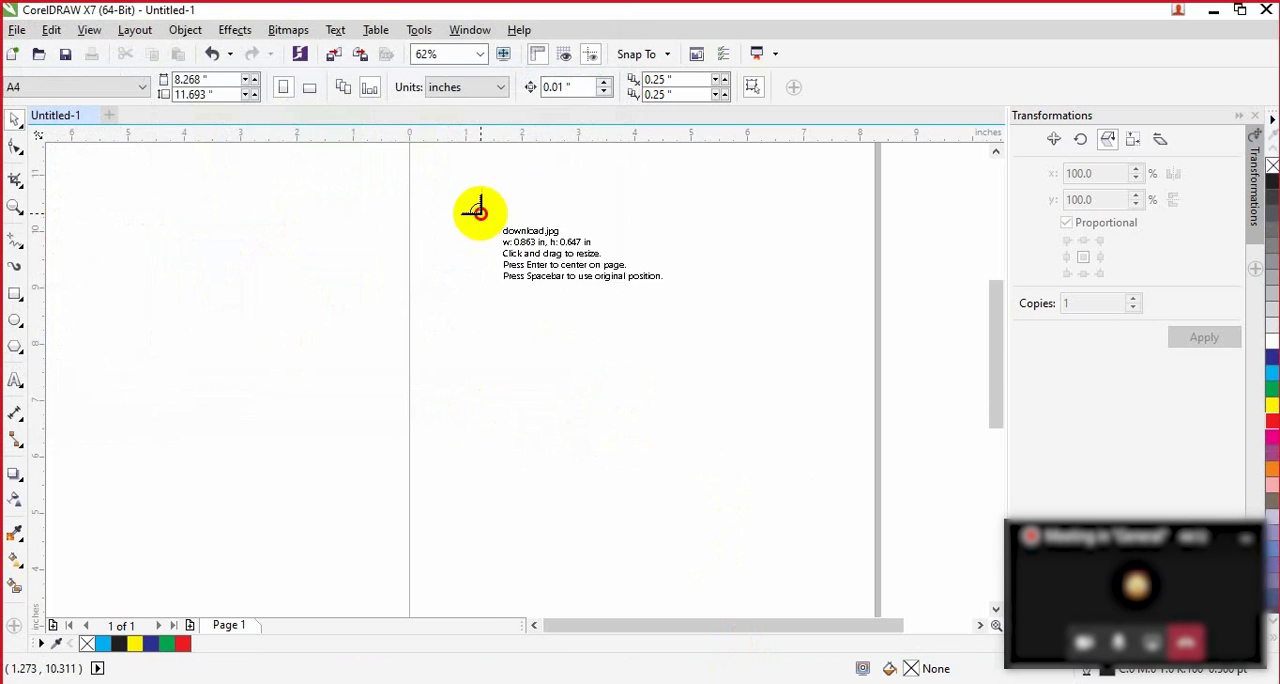
drag(480, 213, 840, 486)
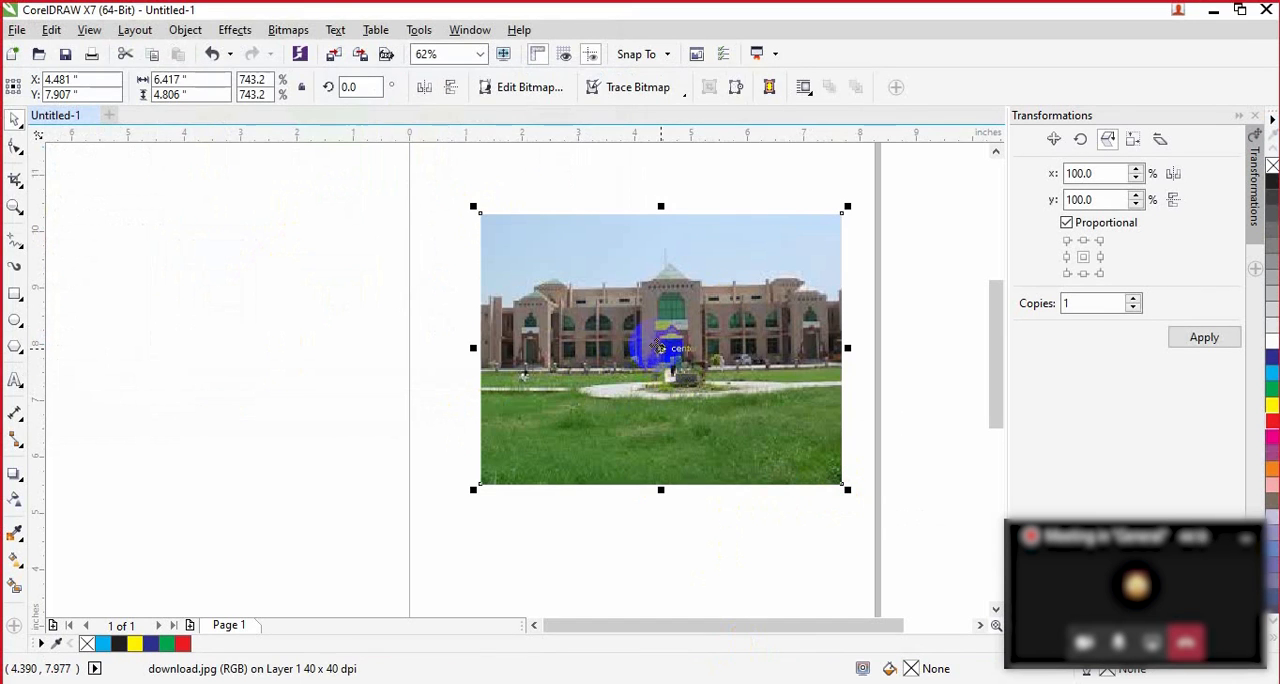
click(888, 228)
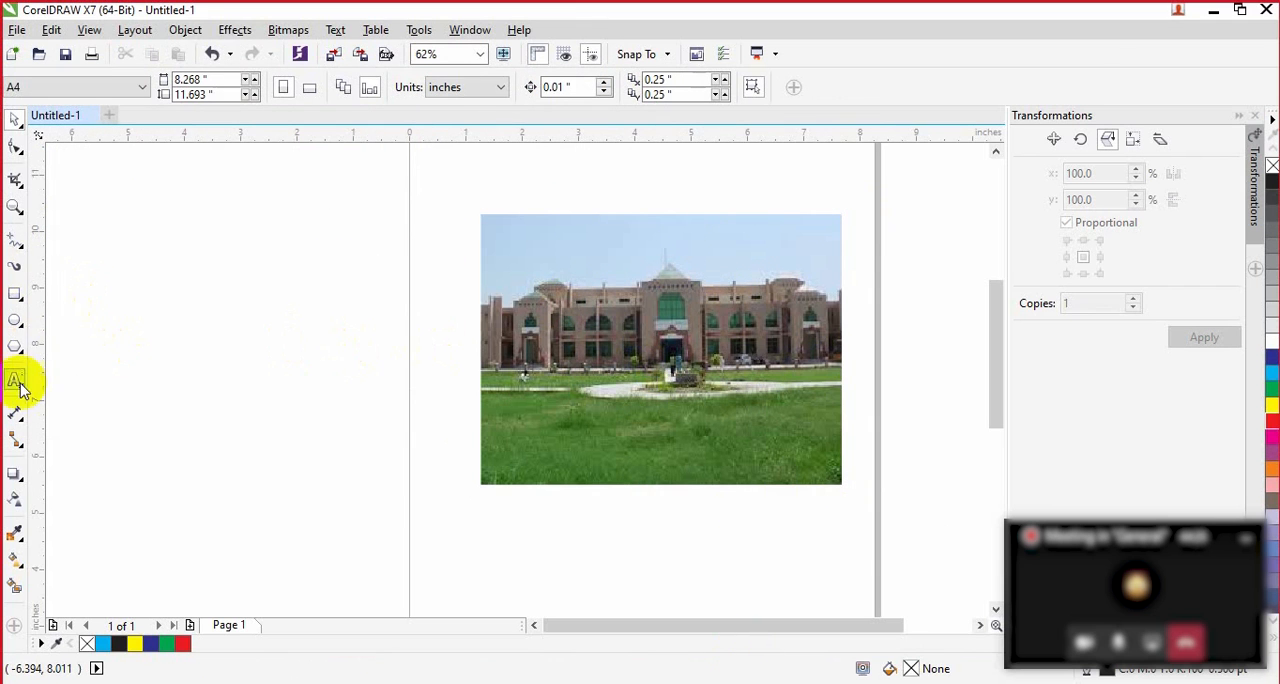
Step: Crop the building picture to a full-height central strip about 3.3 inches wide
click(16, 182)
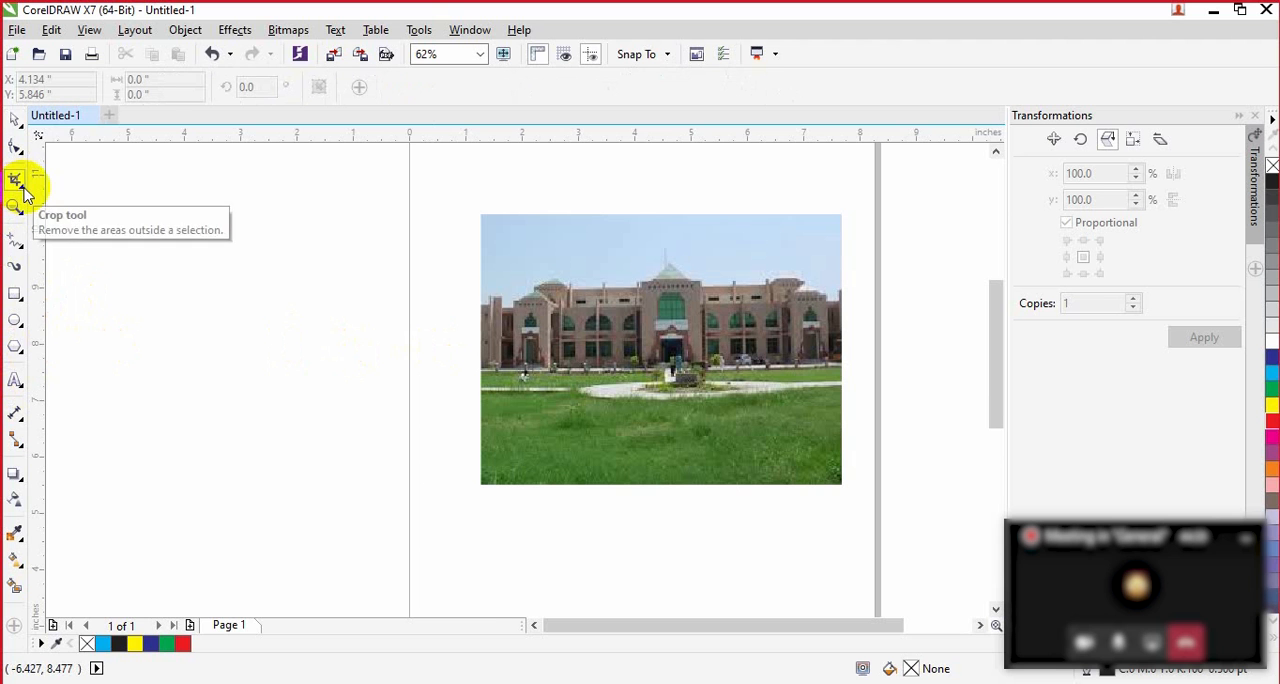
click(21, 188)
click(78, 182)
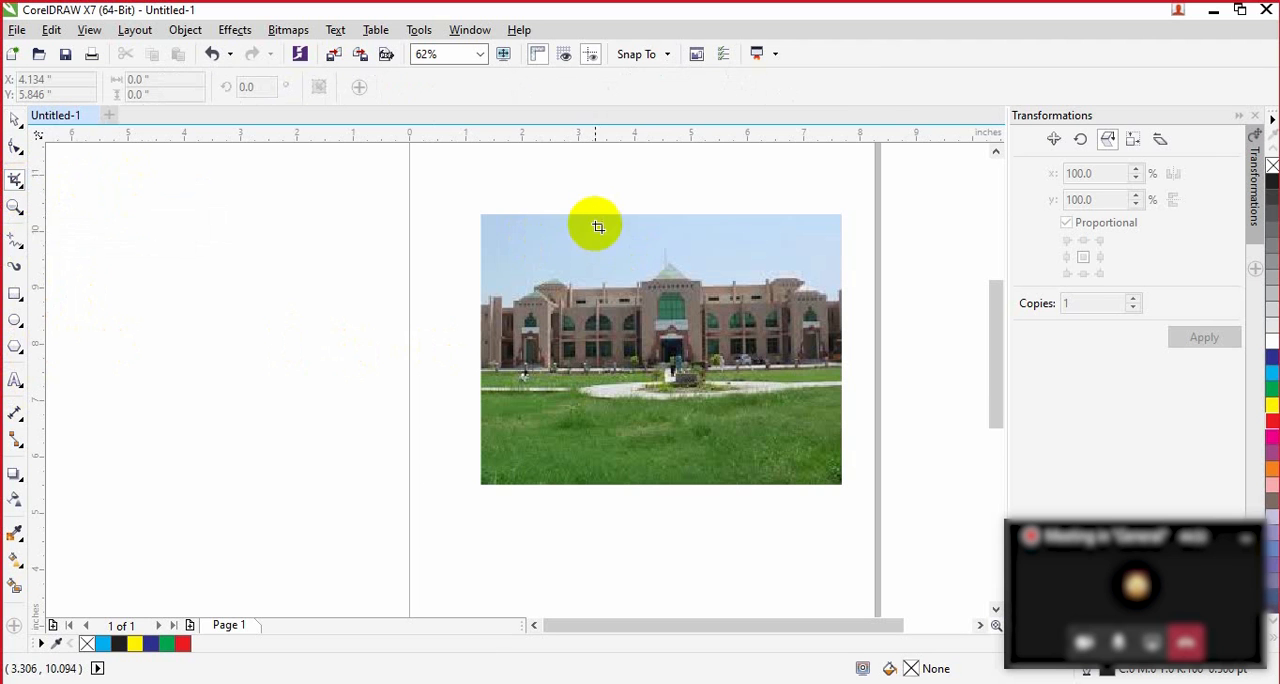
drag(594, 216, 780, 490)
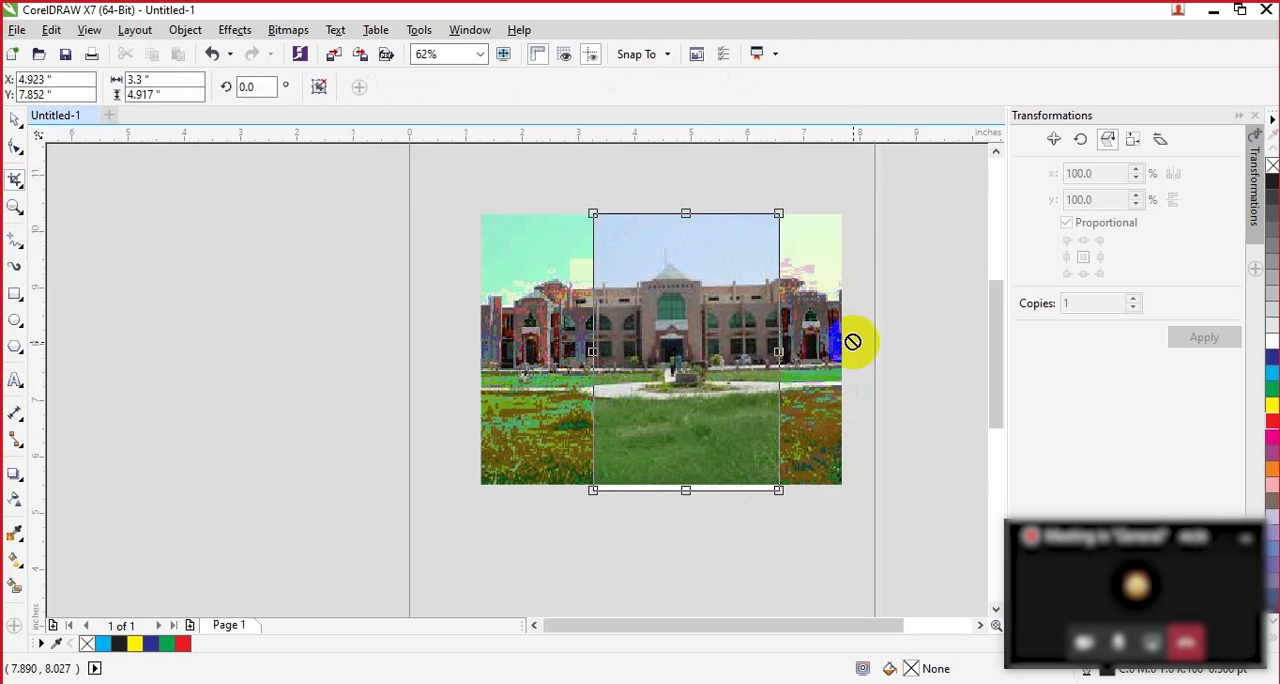
key(Return)
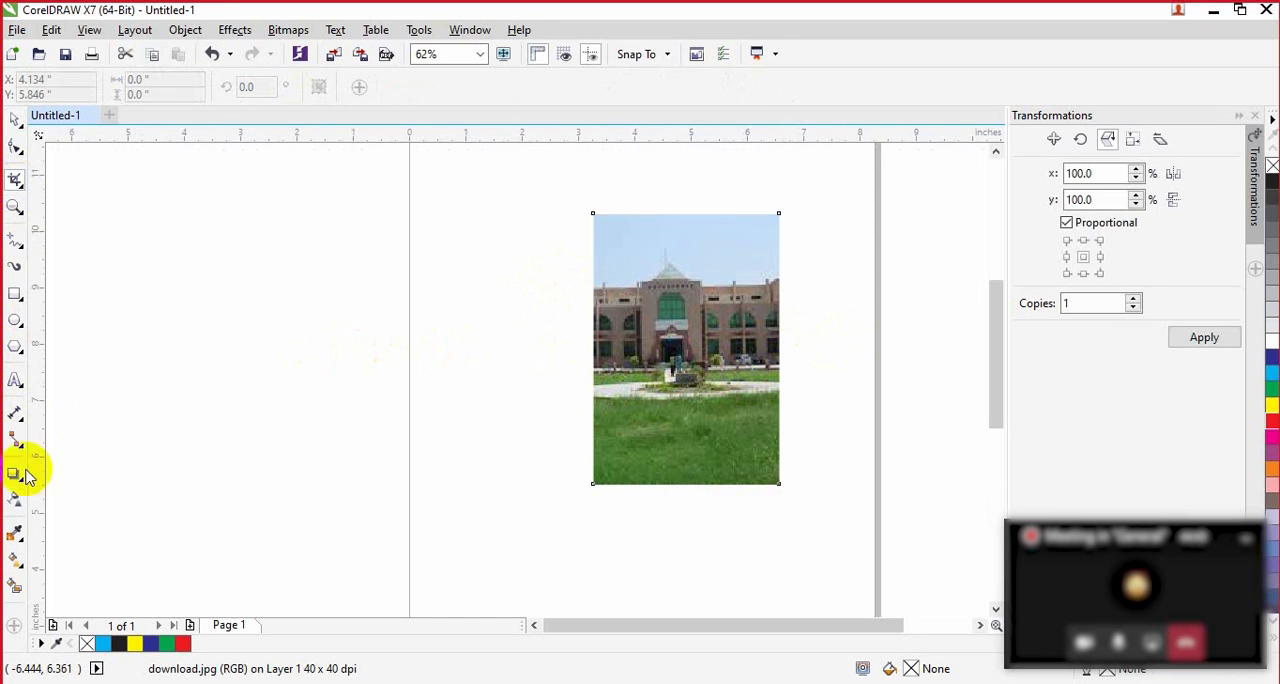
Step: Try uniform transparency of 50 on the cropped picture, and replace it with linear fountain transparency whose midpoint is shifted towards the white node
click(17, 499)
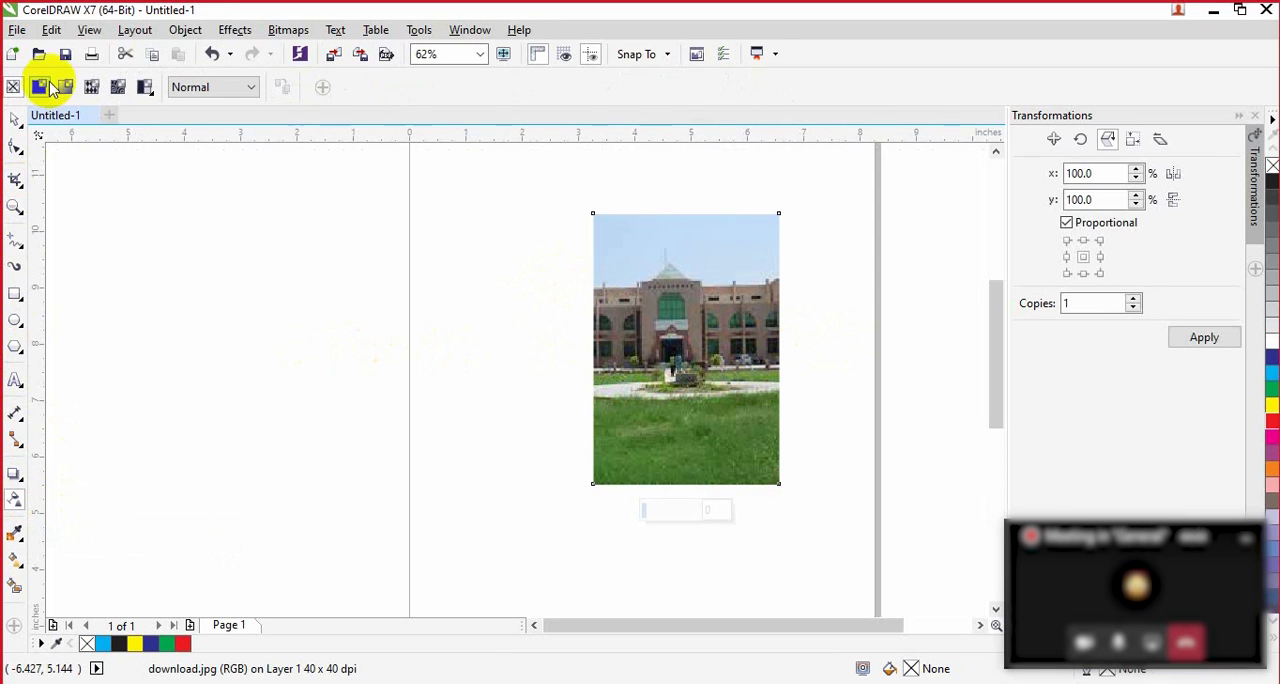
click(40, 88)
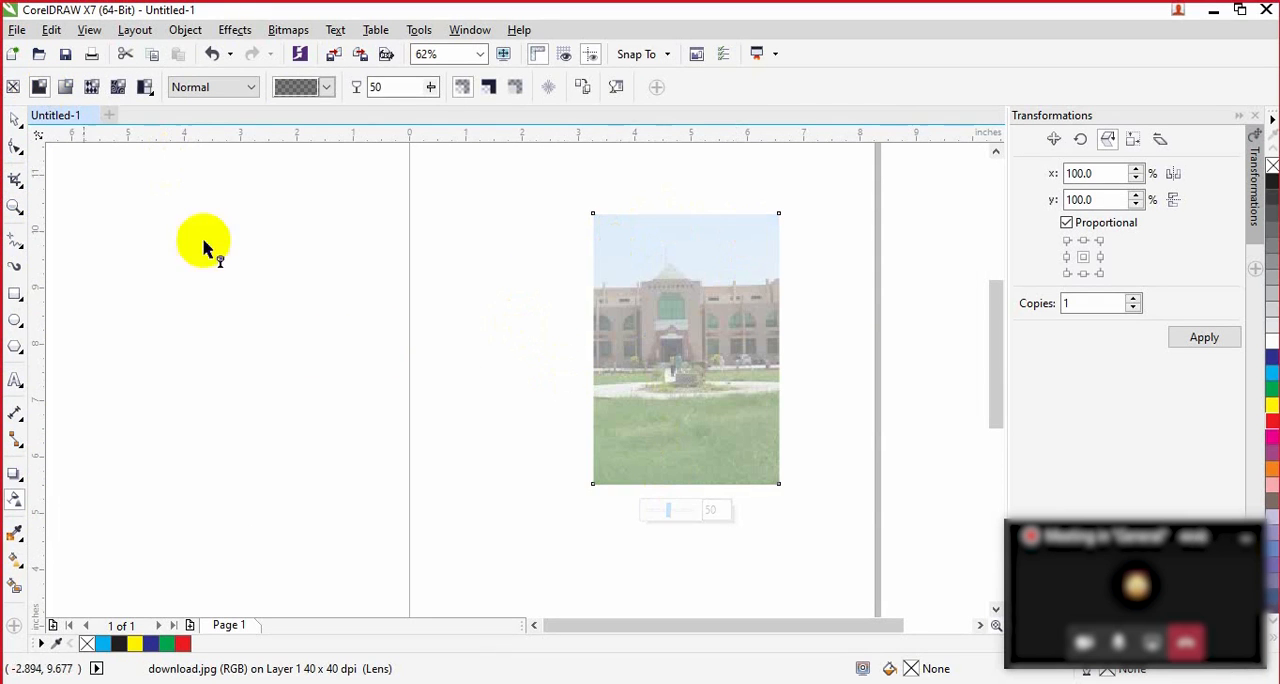
click(65, 87)
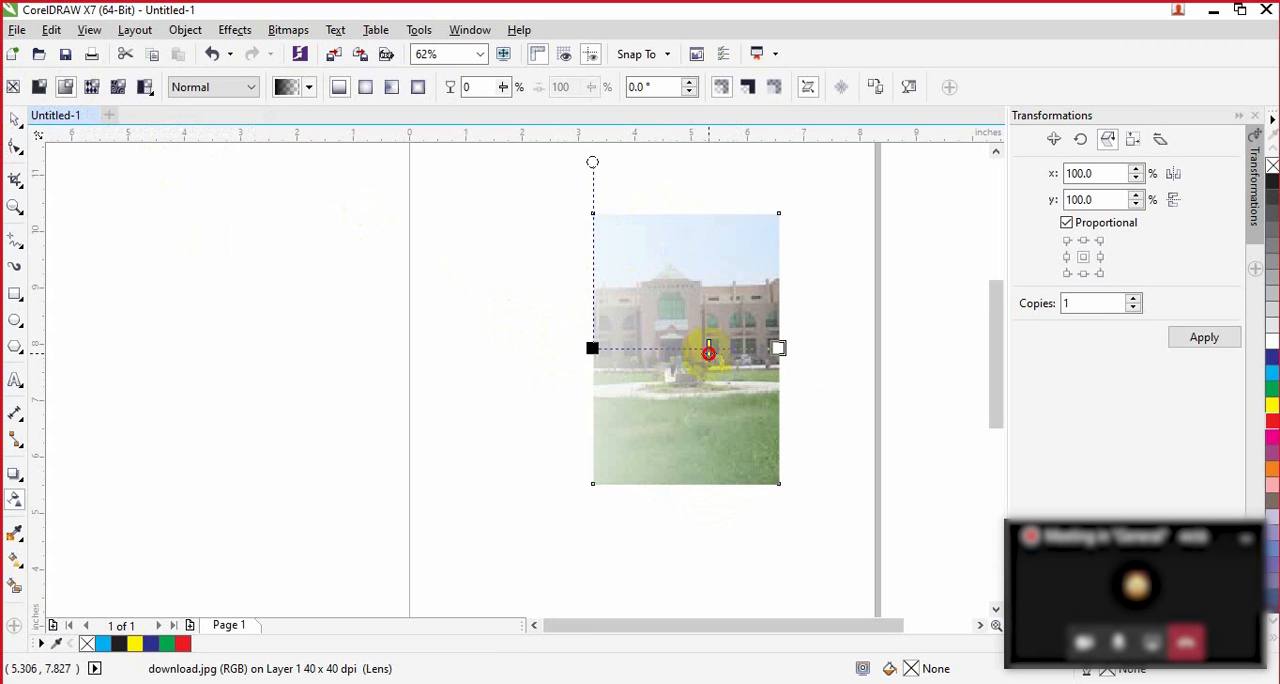
drag(720, 354, 722, 354)
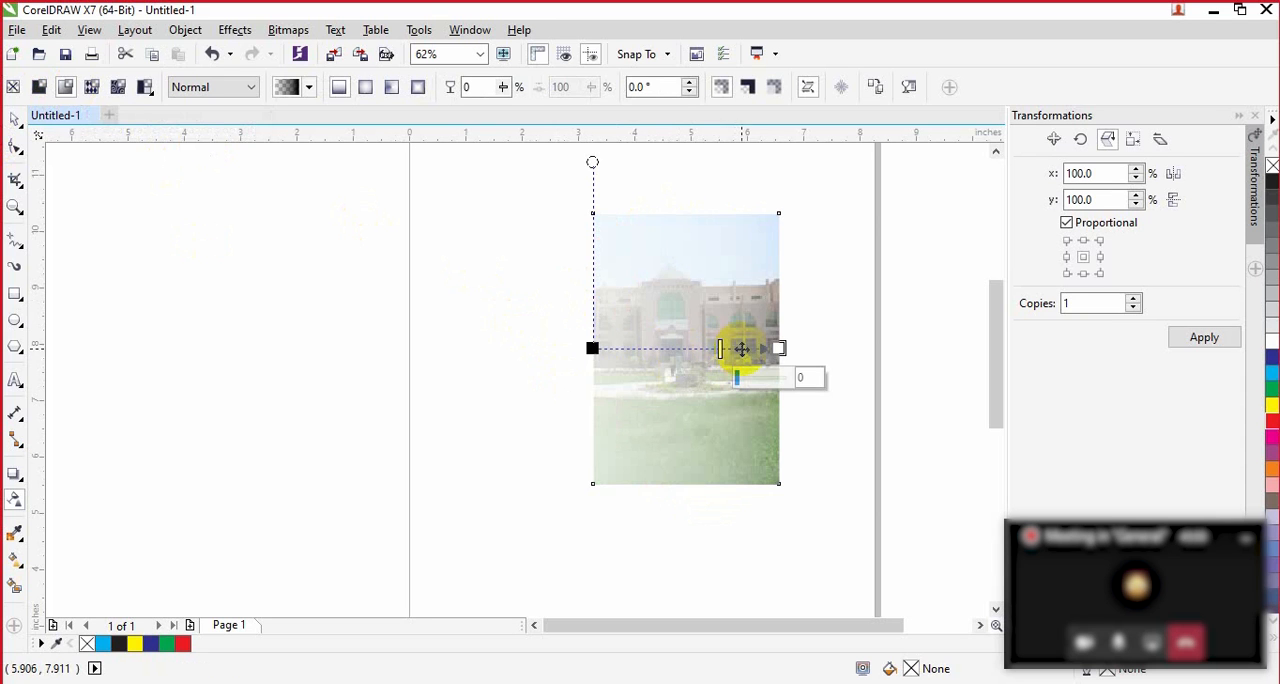
Step: Try different midpoint, slant-handle and white-node positions for the building picture's fountain transparency, ending with the white node at the picture's lower-right corner
click(736, 348)
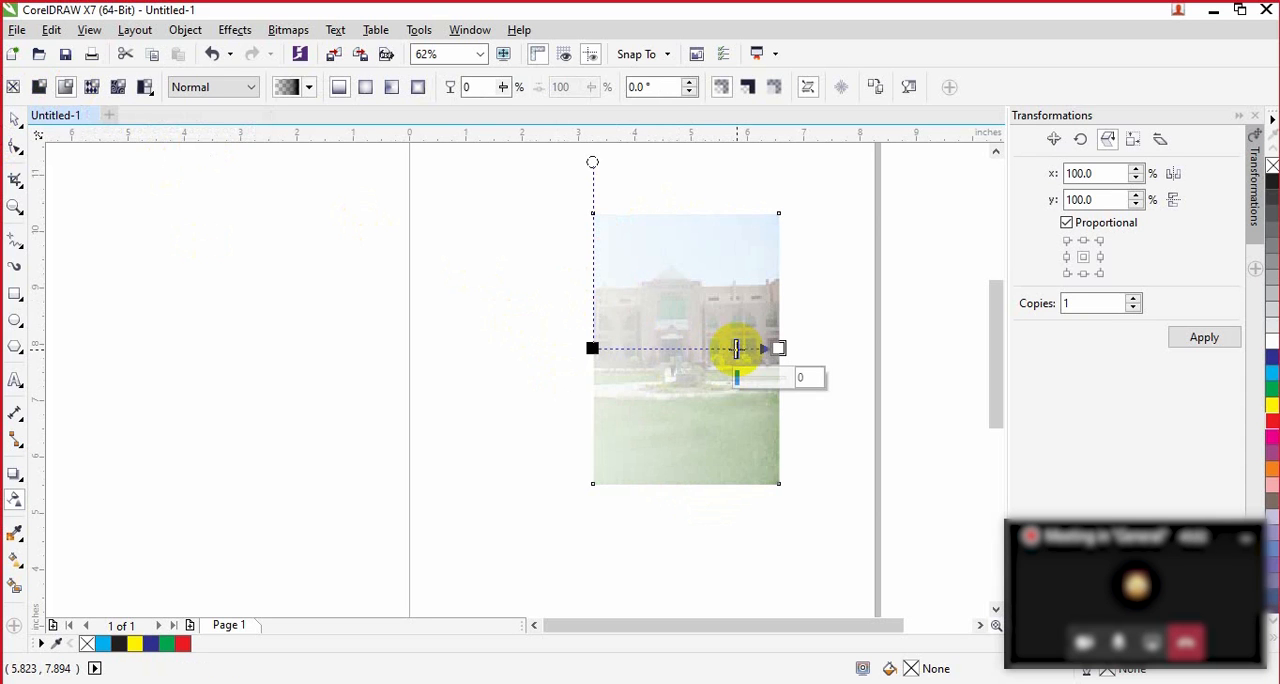
drag(720, 348, 651, 348)
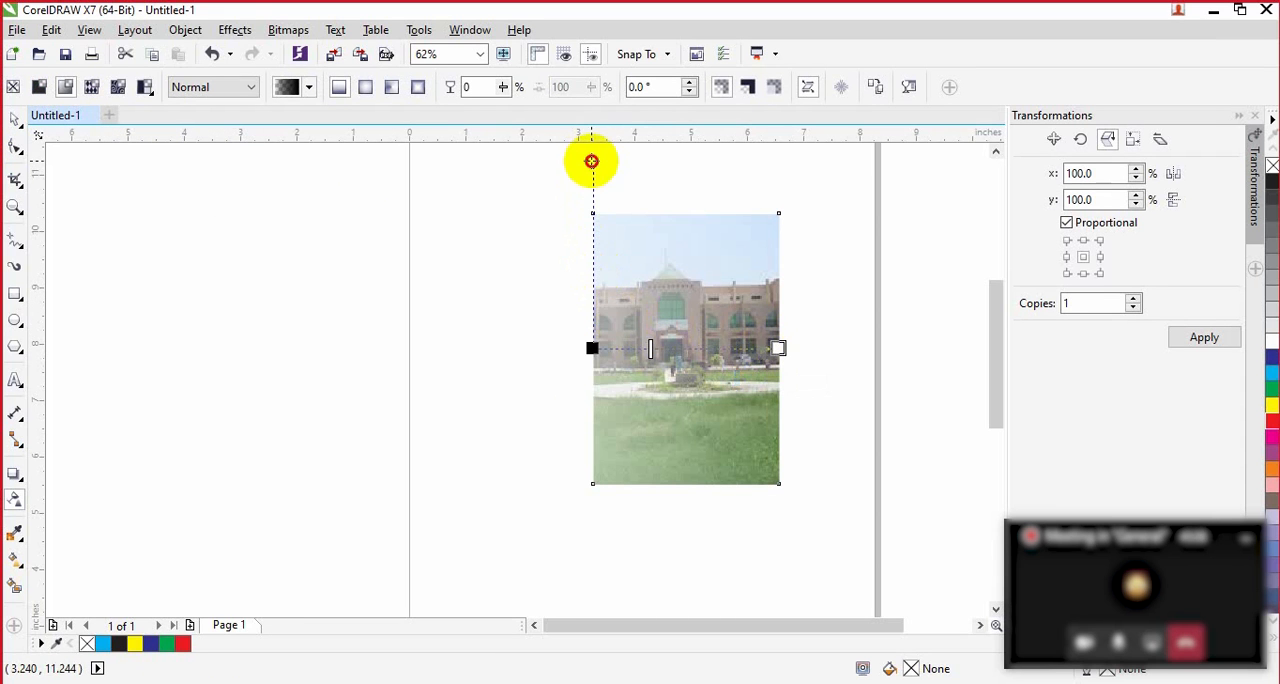
drag(591, 161, 737, 203)
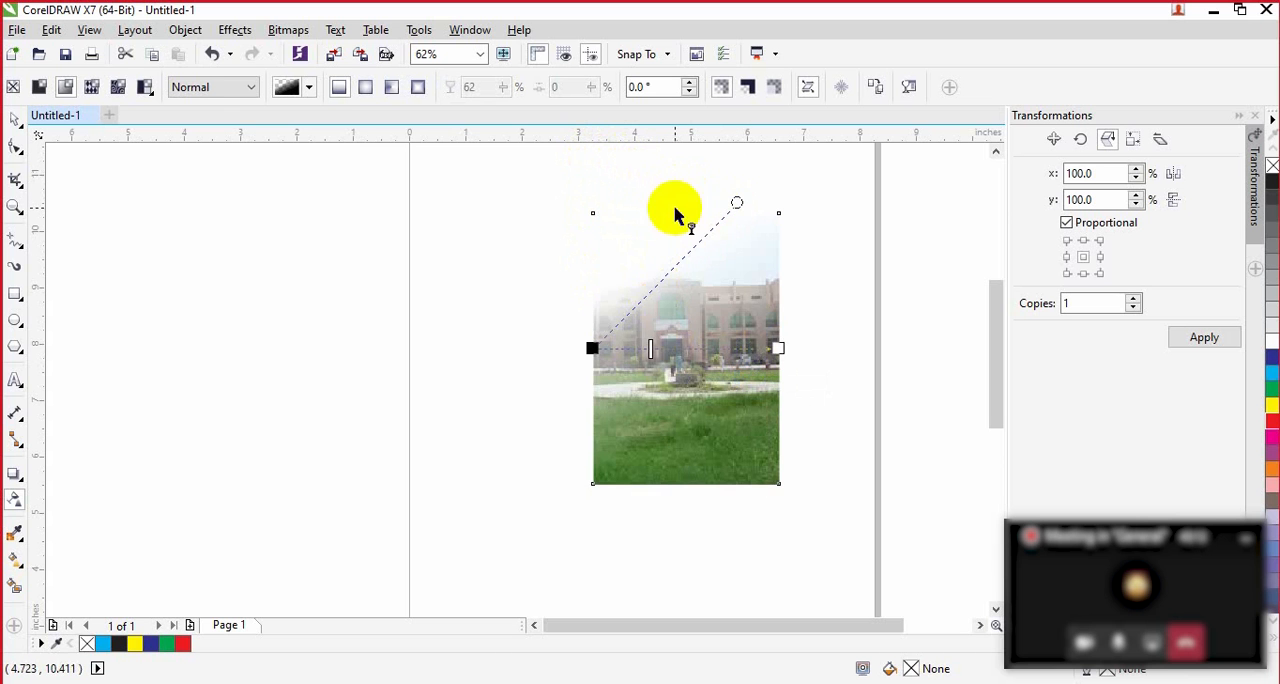
drag(736, 204, 475, 204)
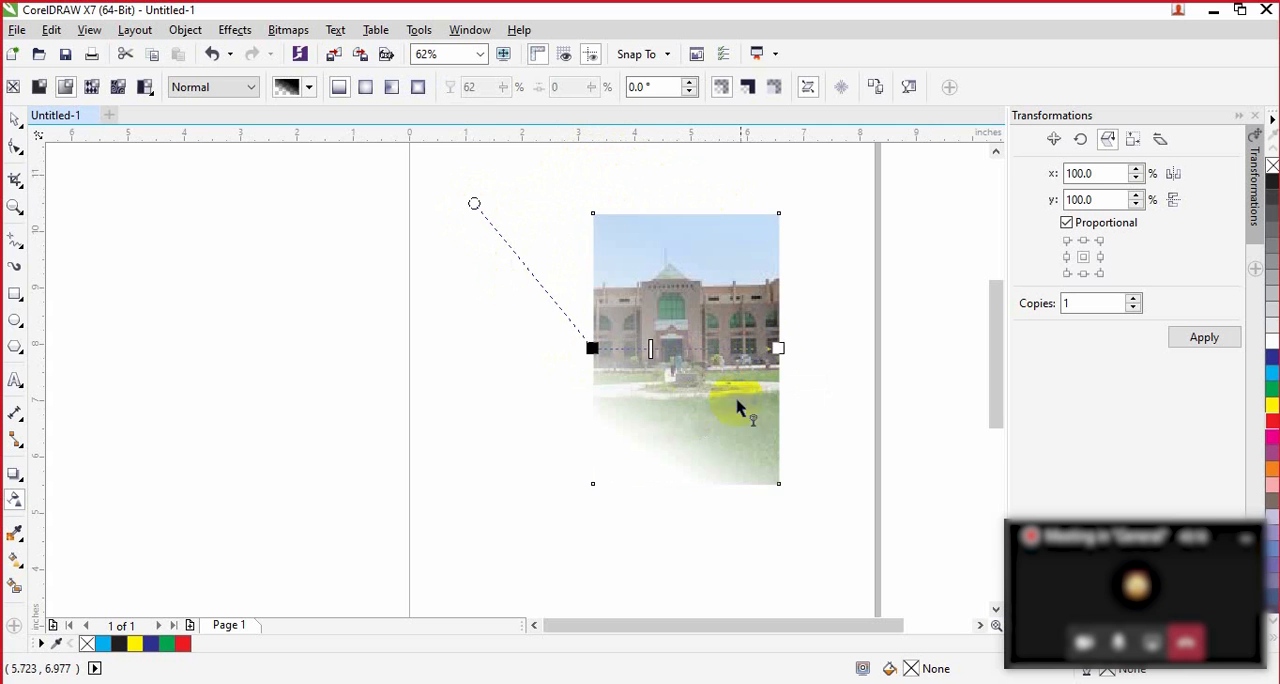
drag(778, 347, 760, 485)
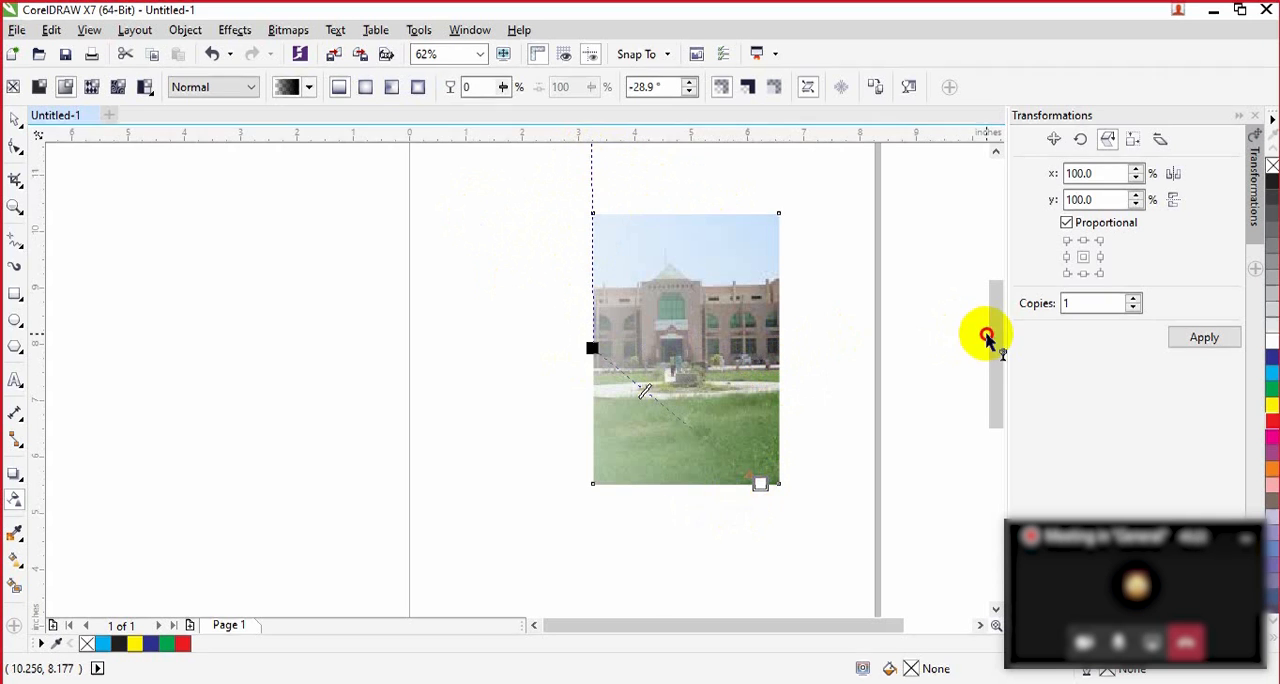
Step: Swing the fountain's round handle to the picture's upper-right corner, shift the midpoint close to the black node and move that node up
drag(985, 333, 988, 309)
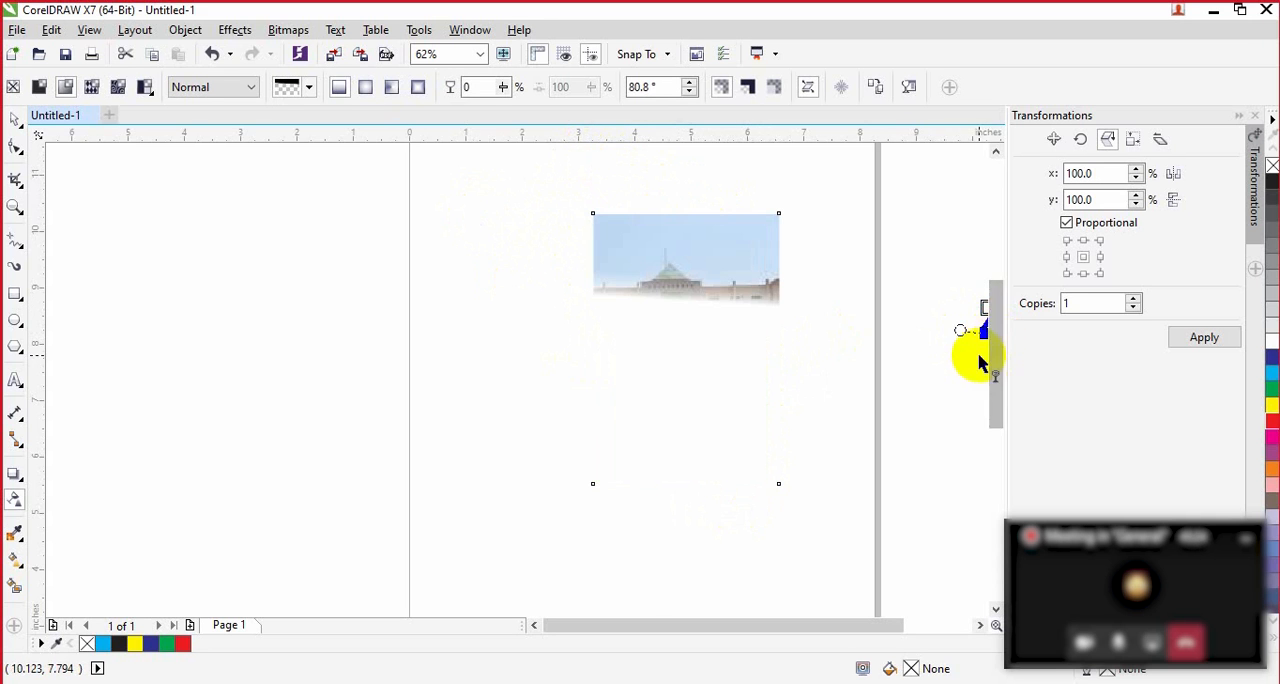
key(ctrl+z)
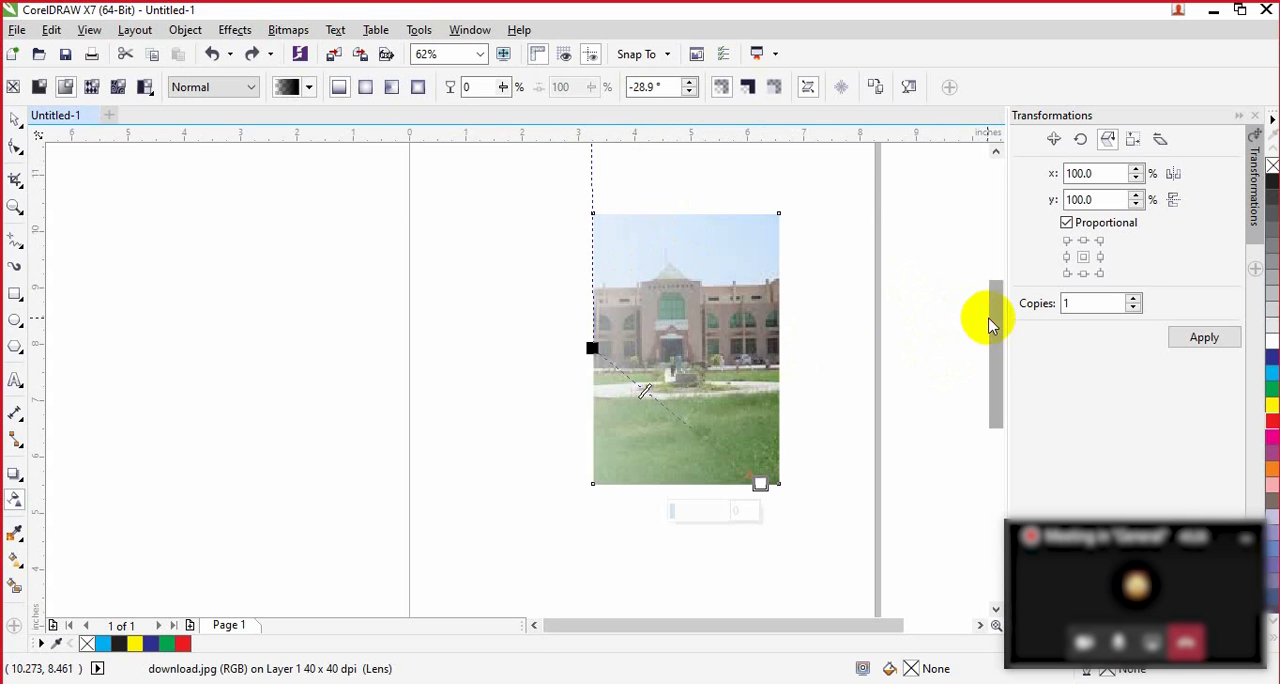
drag(992, 318, 997, 294)
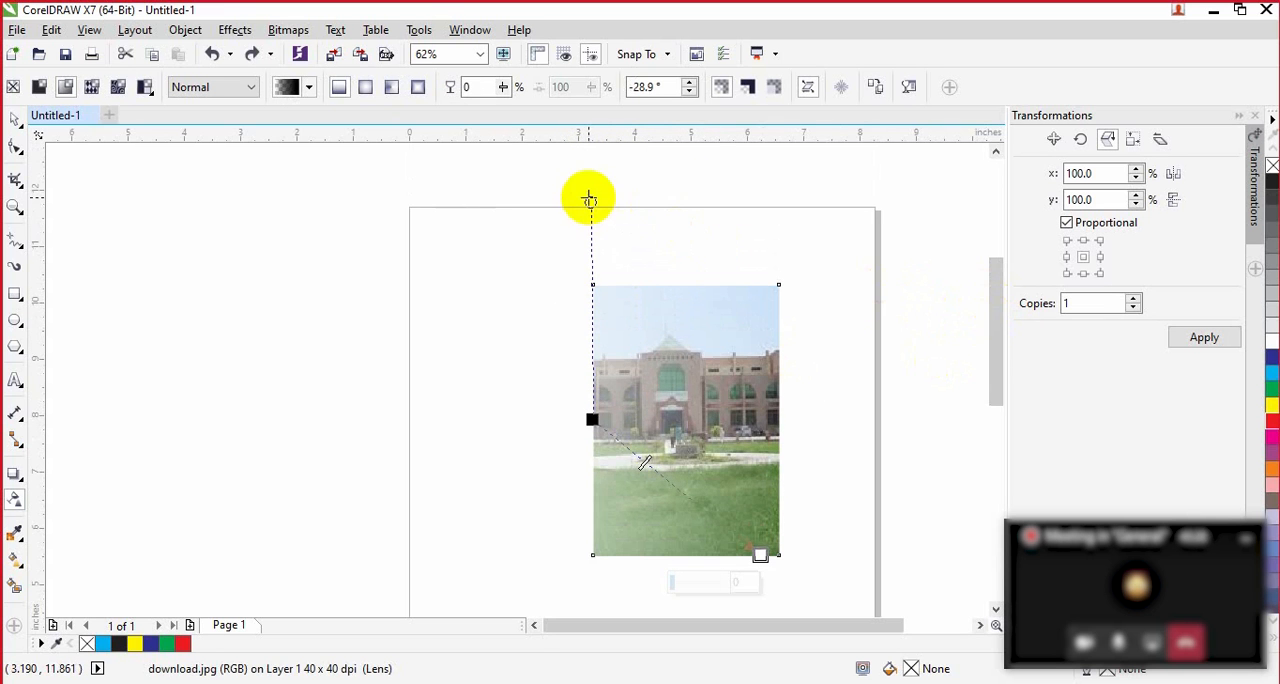
drag(588, 200, 773, 284)
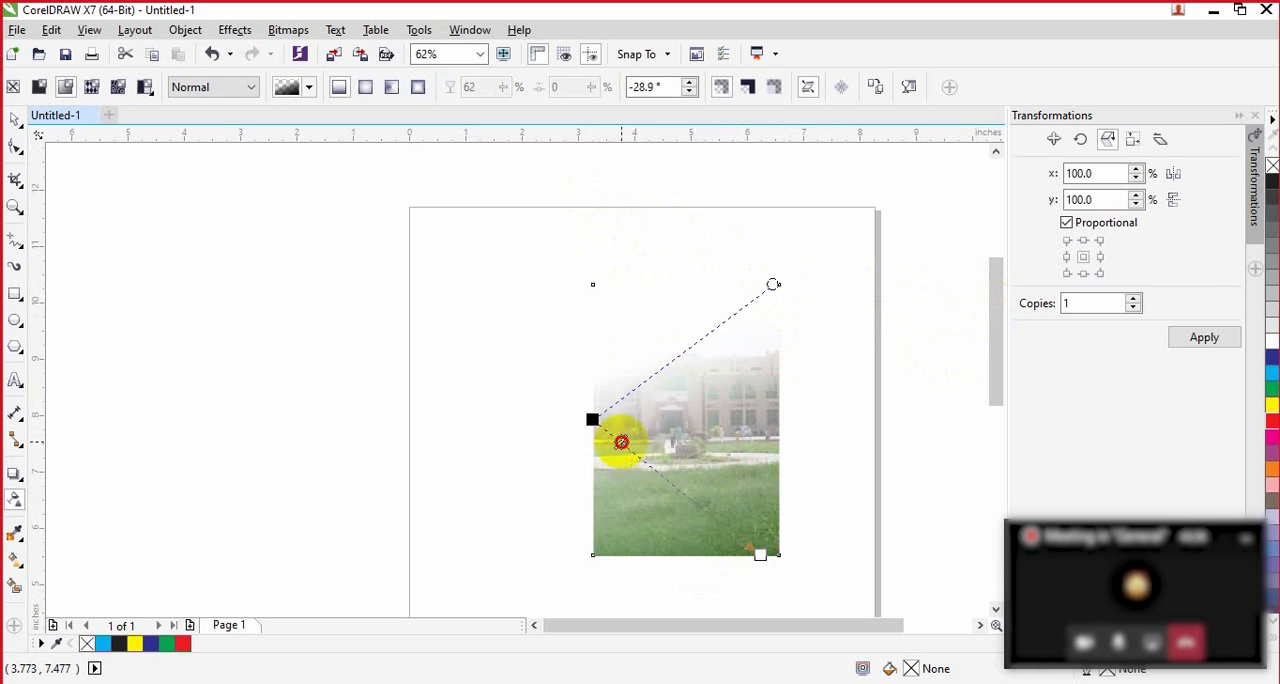
click(621, 441)
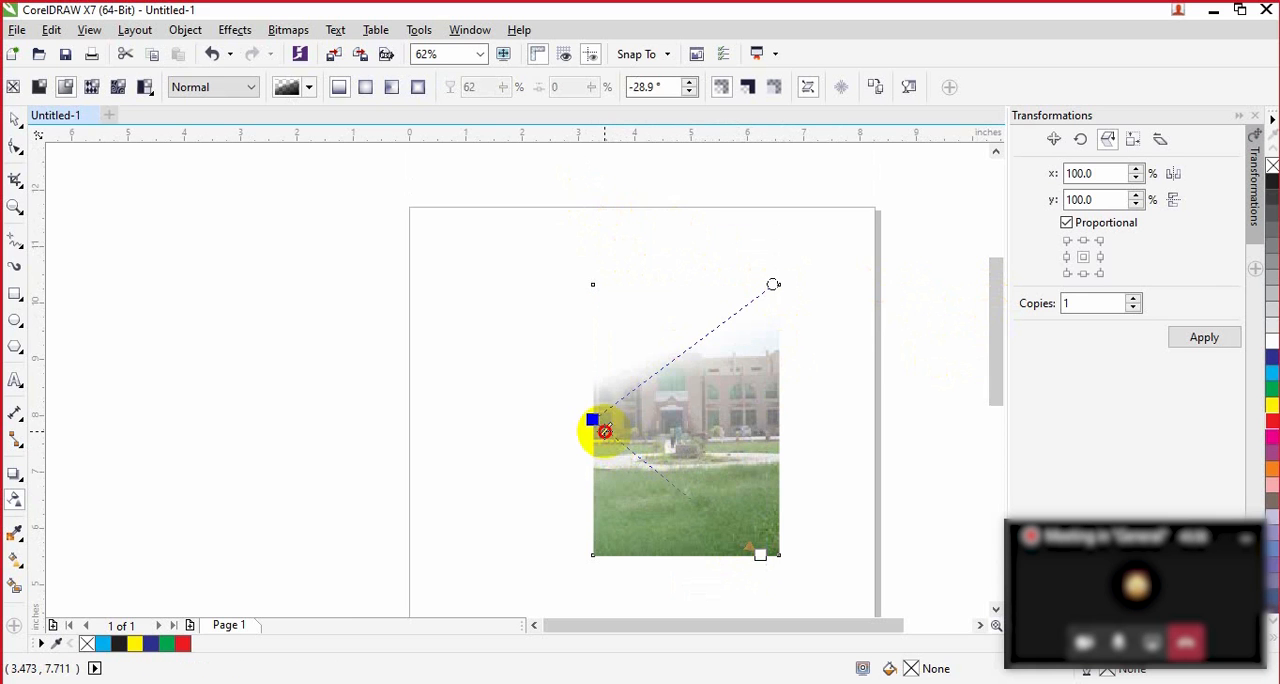
click(604, 430)
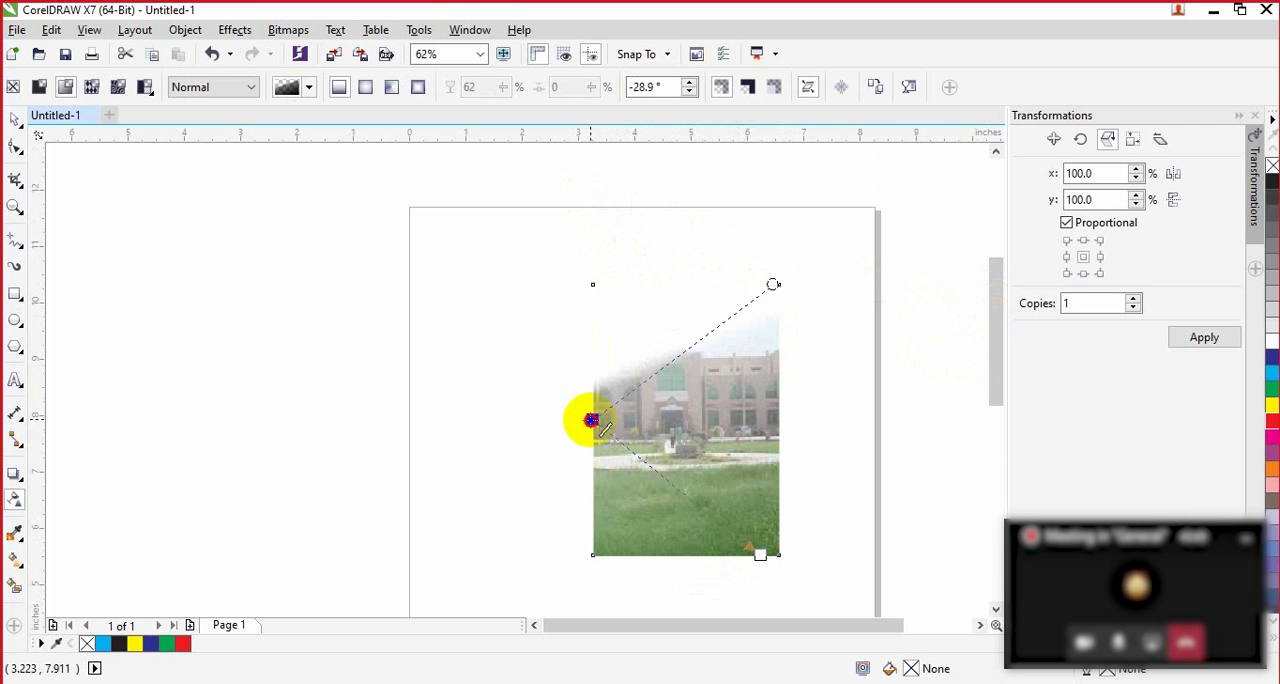
drag(592, 420, 592, 353)
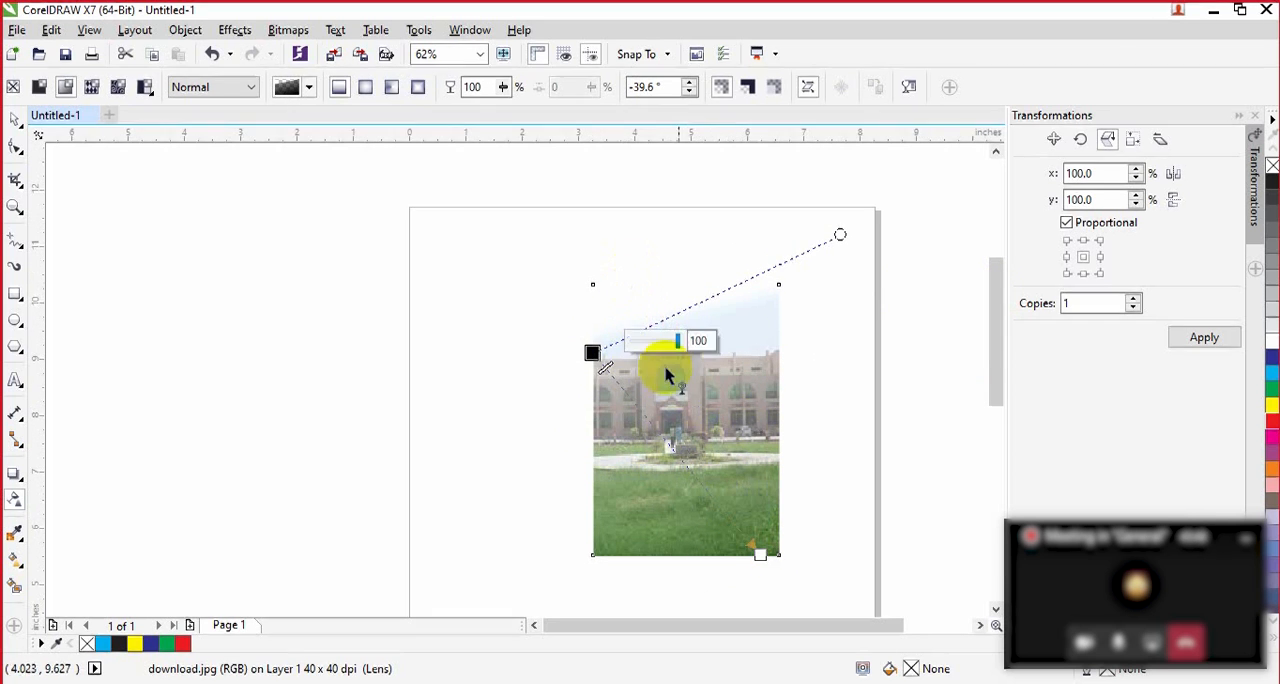
Step: Undo the transparency edits, the crop and the import of the building picture until the page is empty
key(ctrl+z)
key(ctrl+z)
key(ctrl+z)
key(ctrl+z)
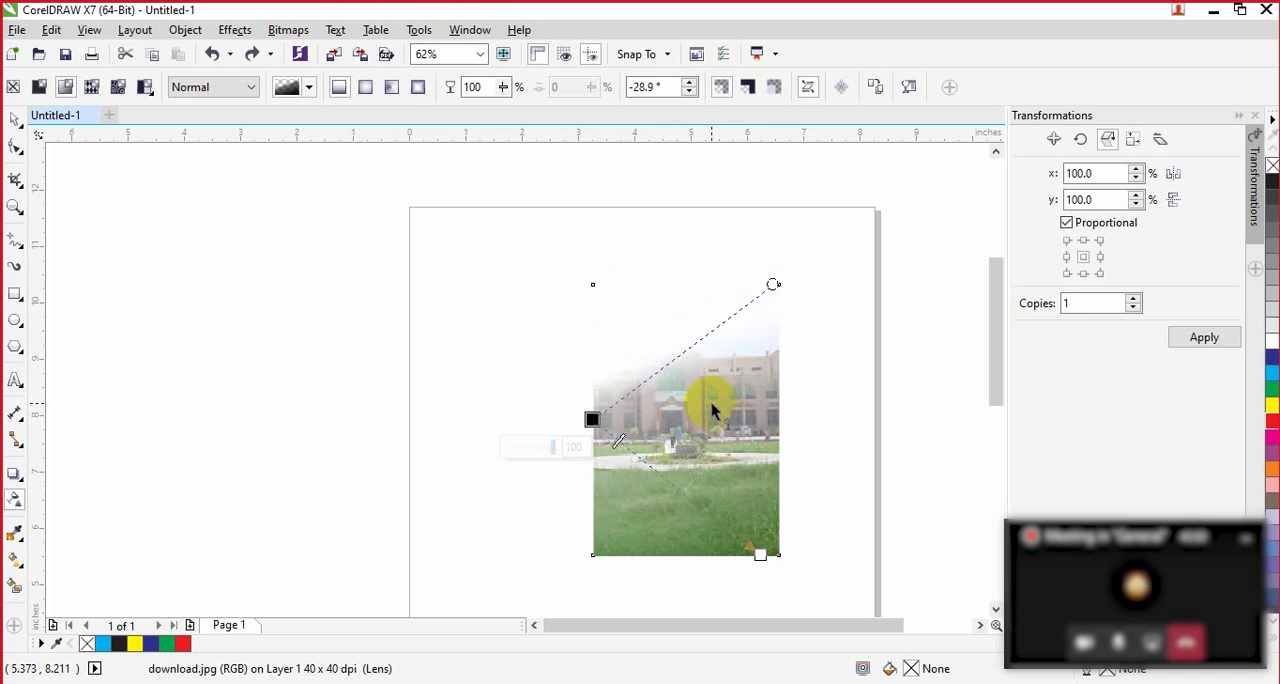
key(ctrl+z)
key(ctrl+z)
key(ctrl+z)
key(ctrl+z)
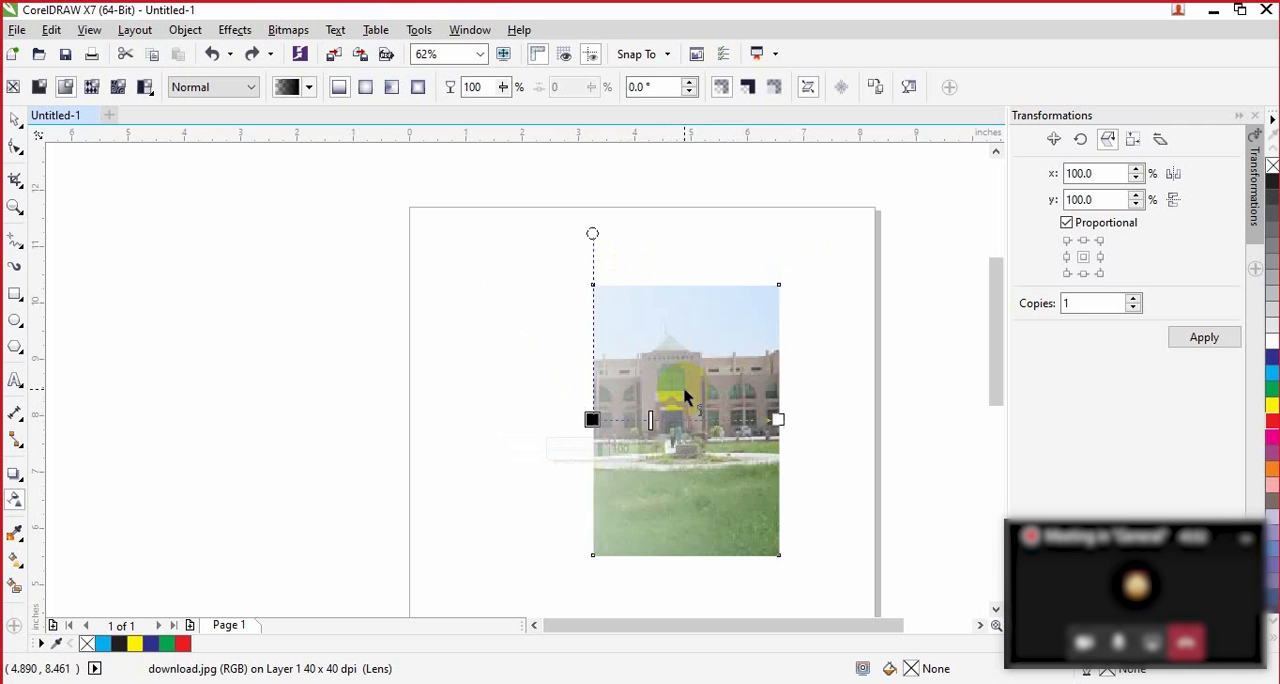
key(ctrl+z)
key(ctrl+z)
key(ctrl+z)
key(ctrl+z)
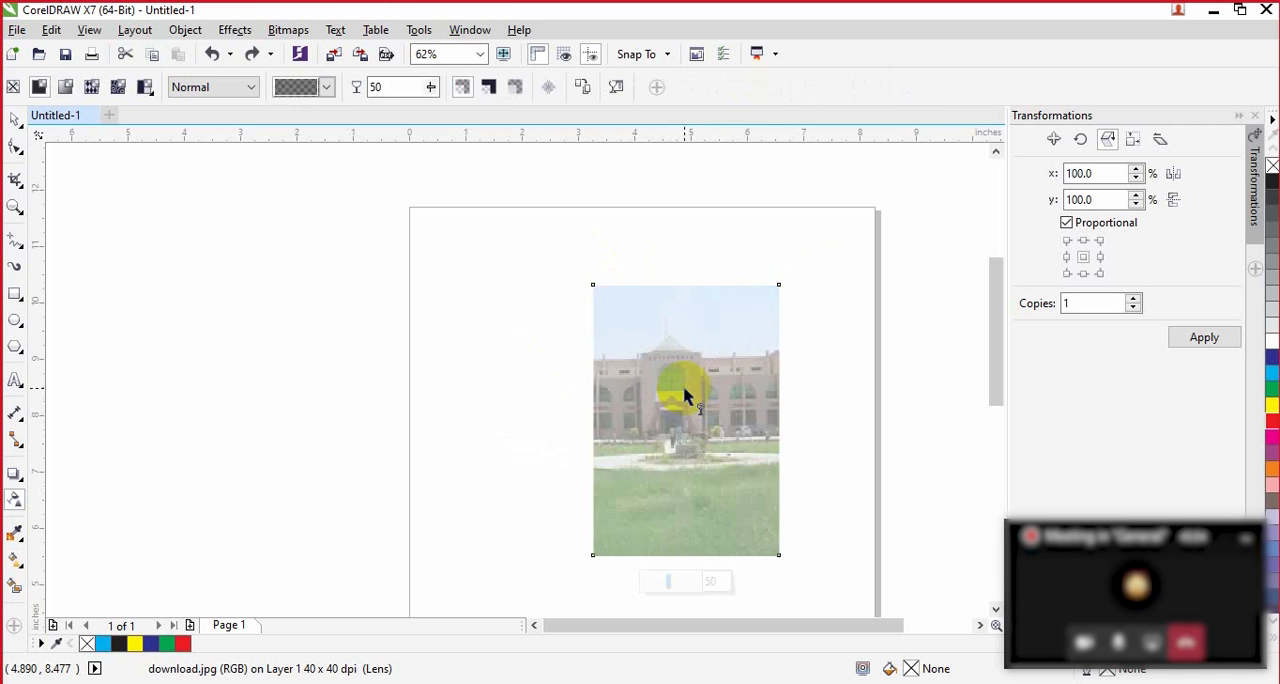
key(ctrl+z)
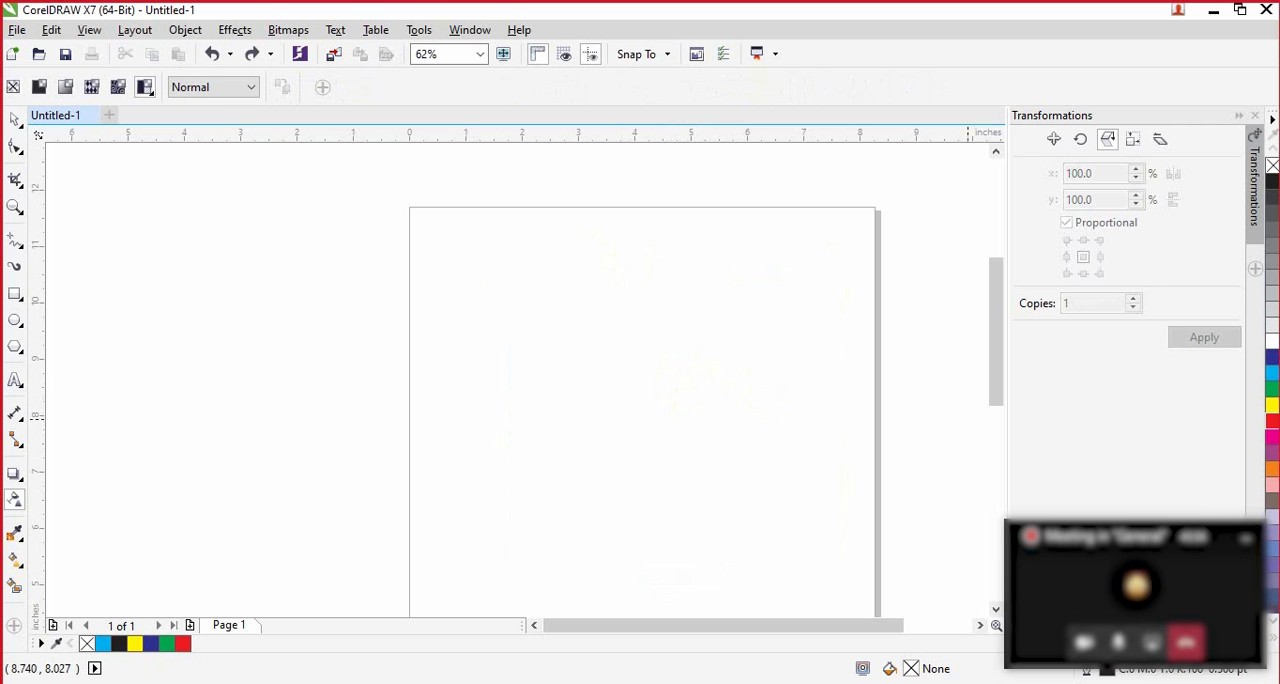
Step: Draw a red-filled rectangle about 5.2 by 3.4 inches in the page's upper half and remove its pattern transparency
click(1273, 374)
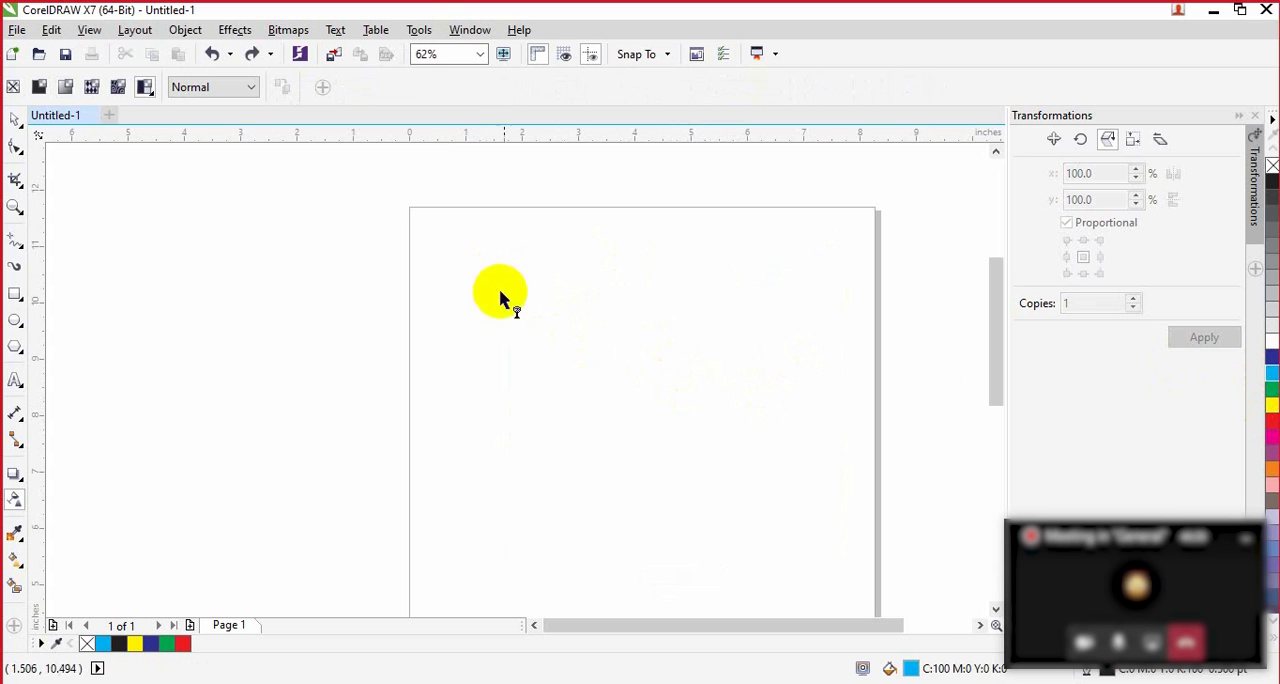
click(1274, 422)
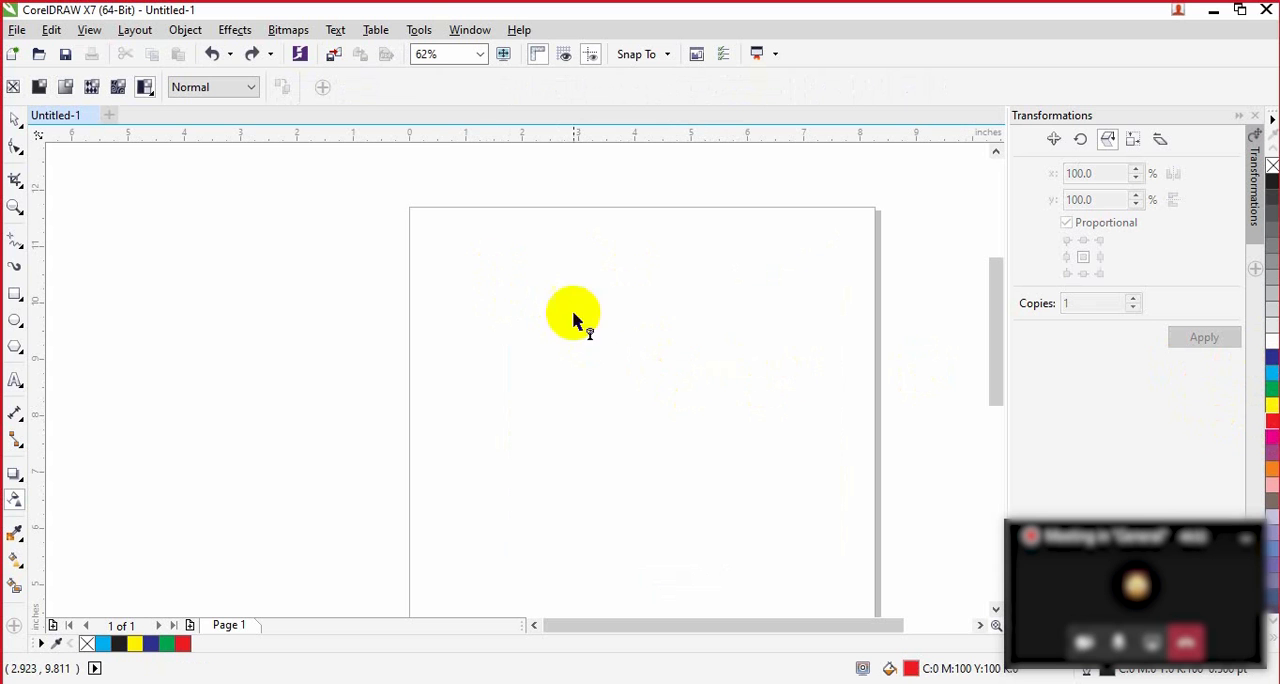
click(490, 274)
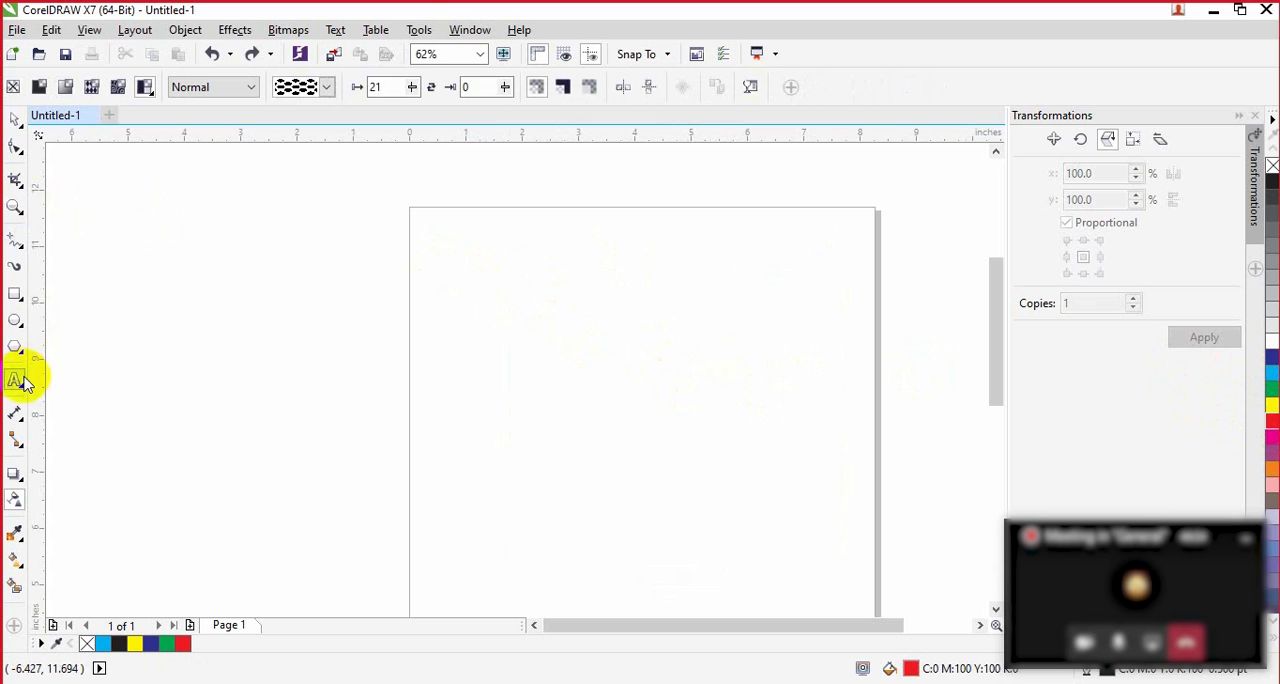
click(15, 292)
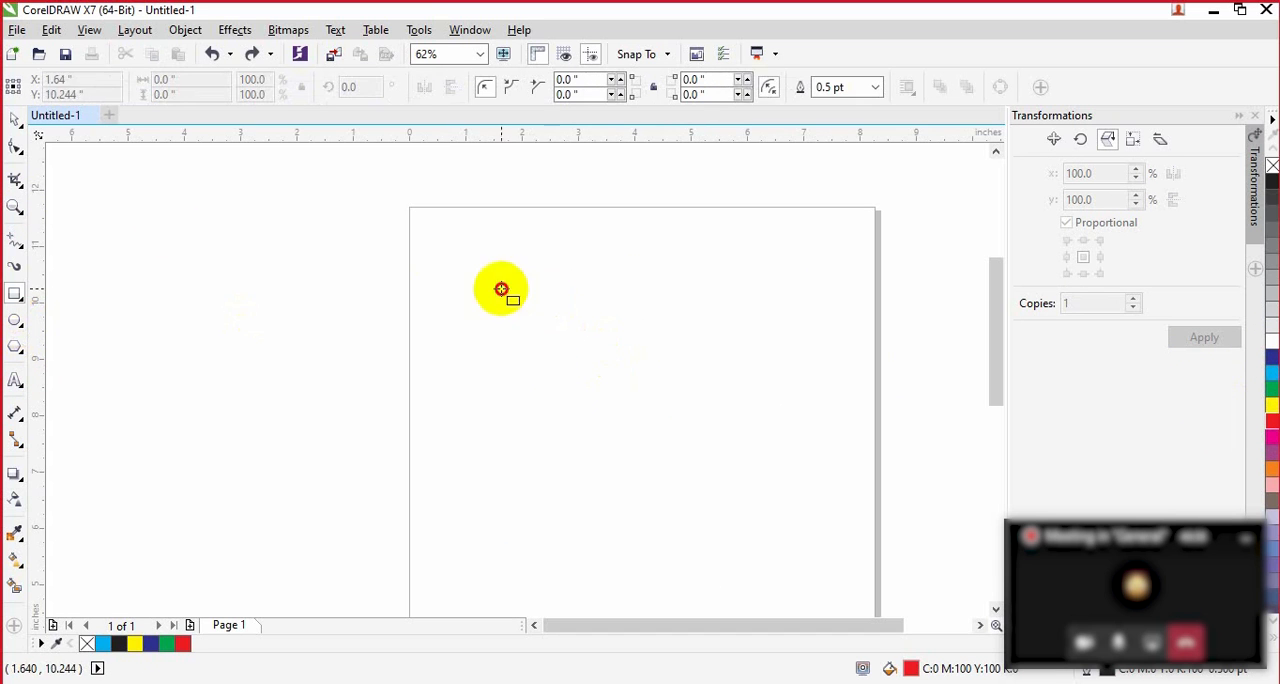
drag(501, 289, 795, 483)
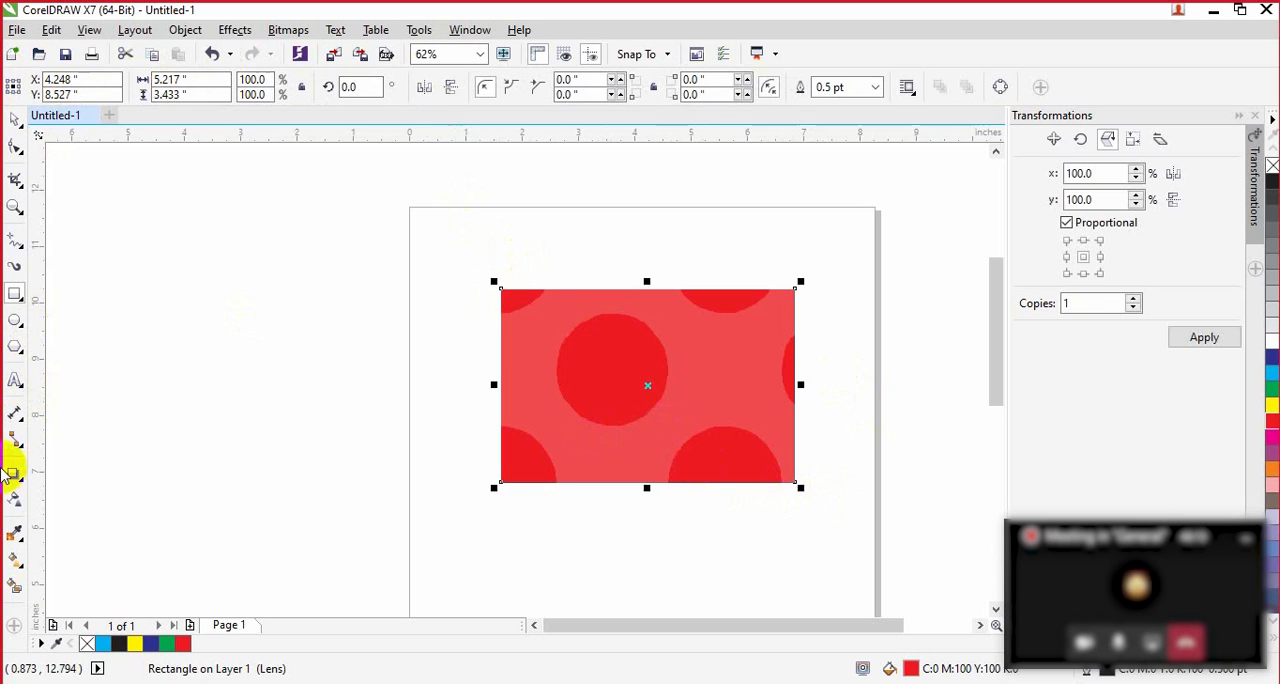
click(18, 500)
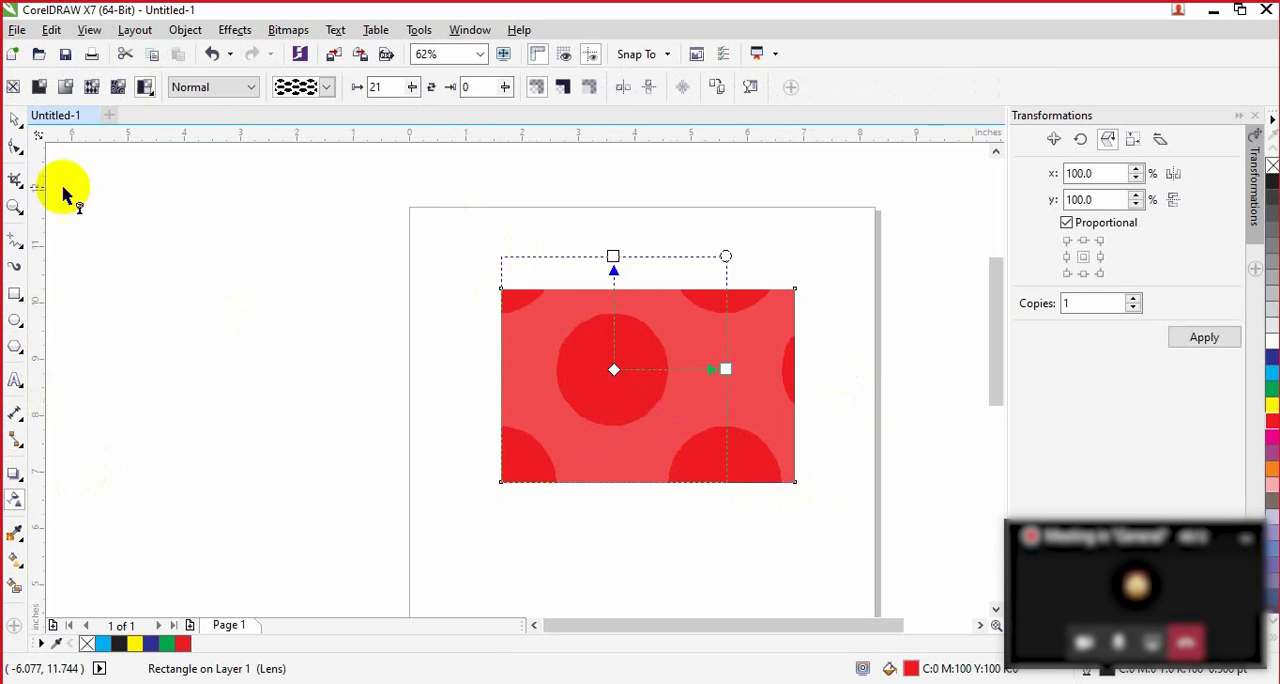
click(13, 87)
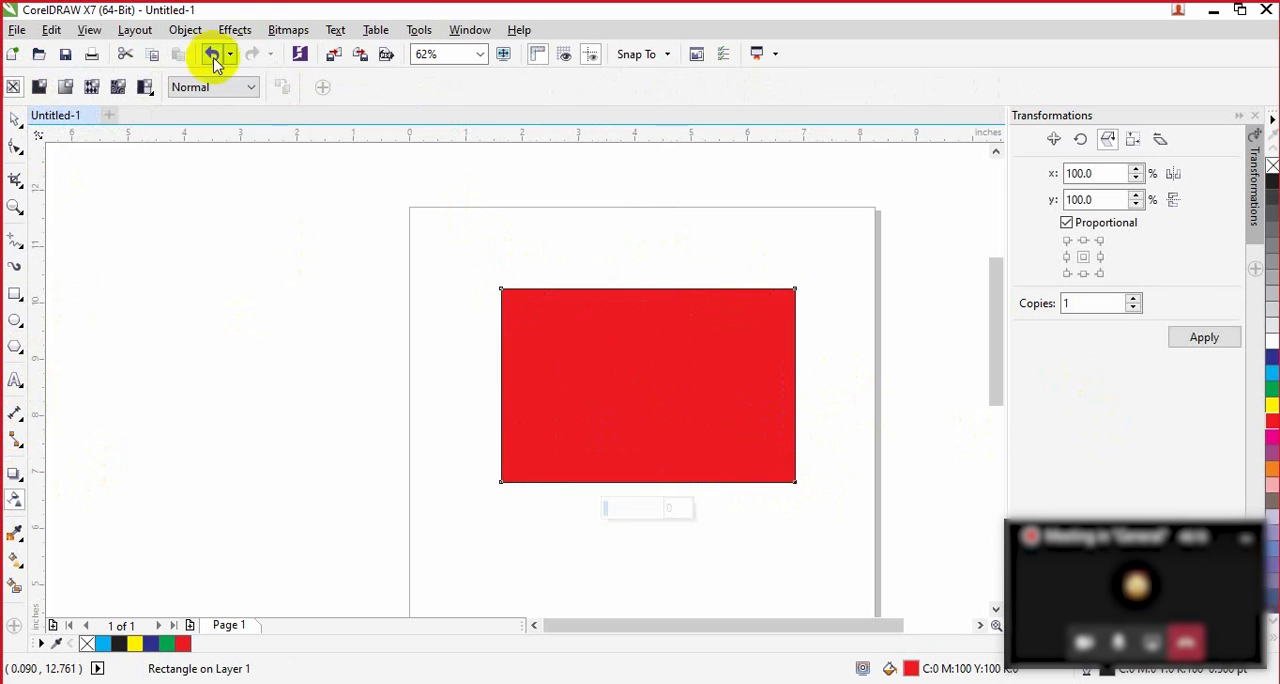
Step: Import images.jpg from the Desktop at about 5.1 by 3.4 inches and centre it over the red rectangle
click(336, 57)
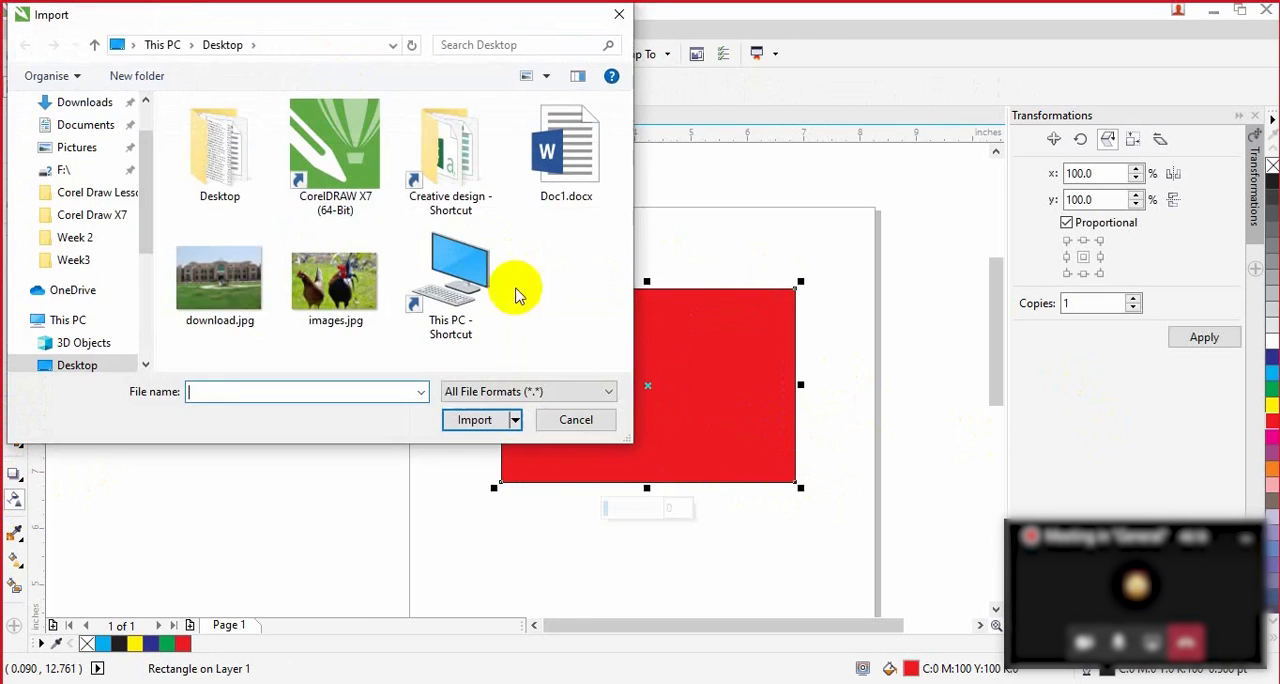
click(335, 282)
click(498, 428)
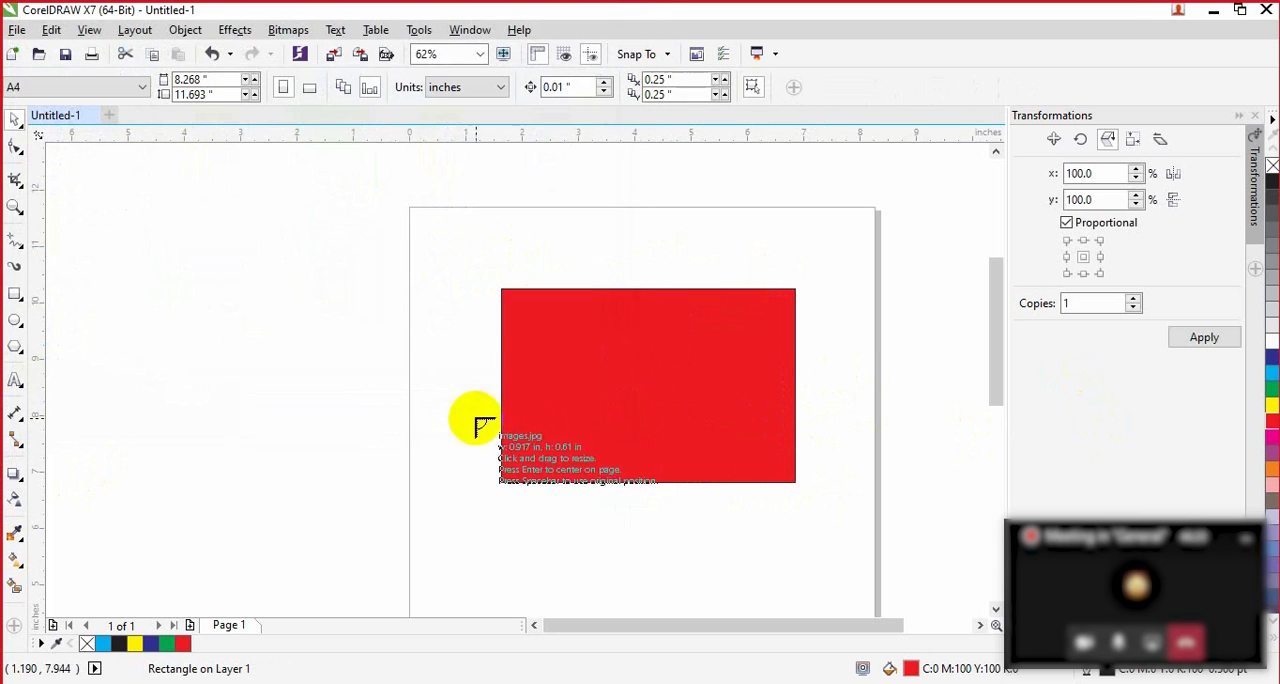
drag(514, 300, 836, 474)
drag(829, 471, 858, 479)
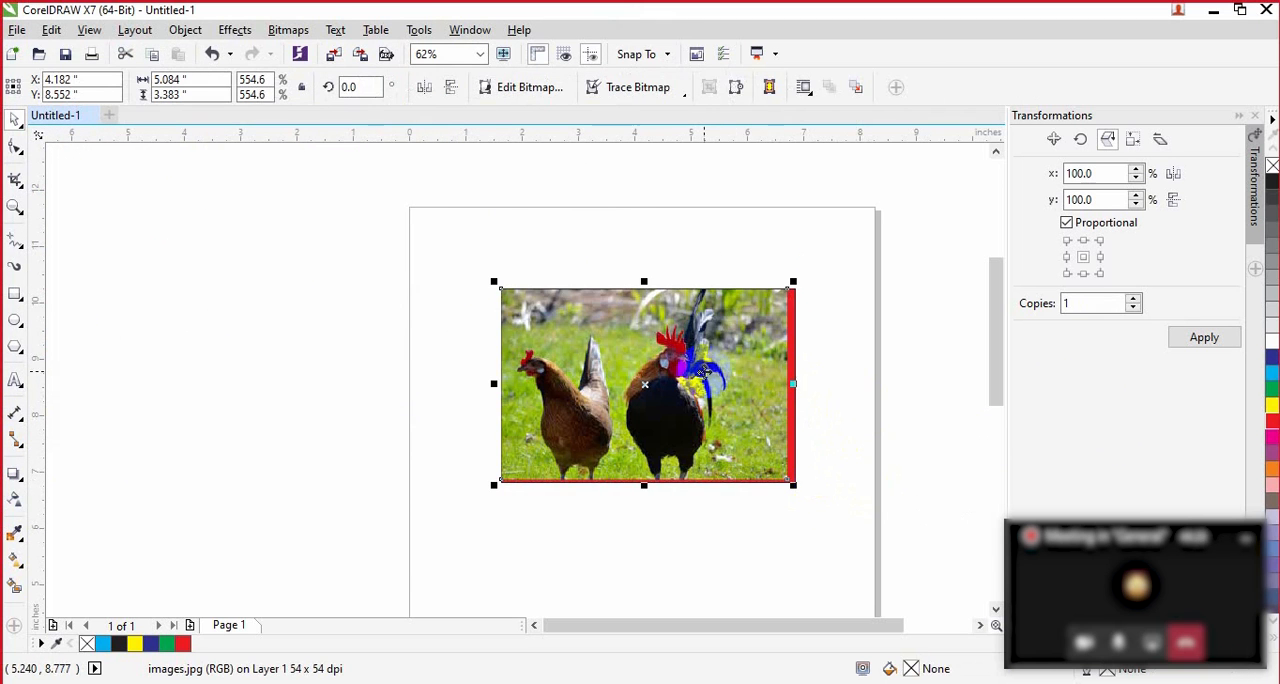
drag(645, 384, 652, 385)
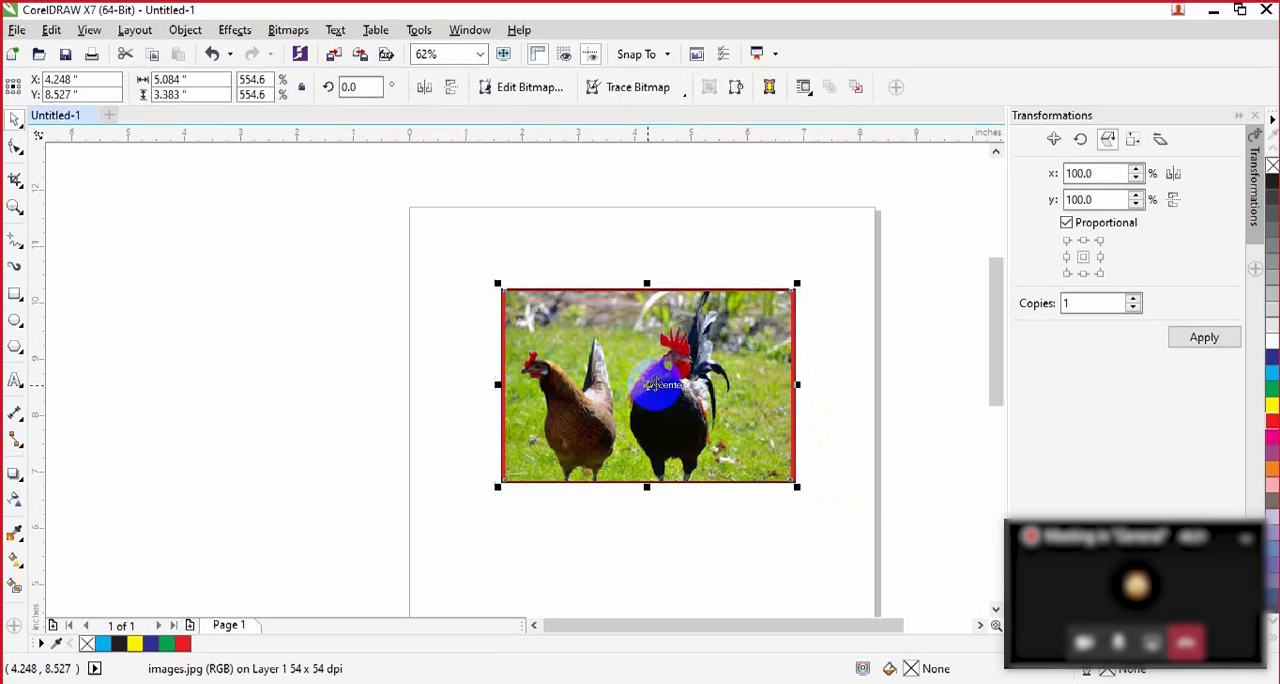
Step: Apply linear fountain transparency to the chicken picture and shift its midpoint towards the black node
click(12, 502)
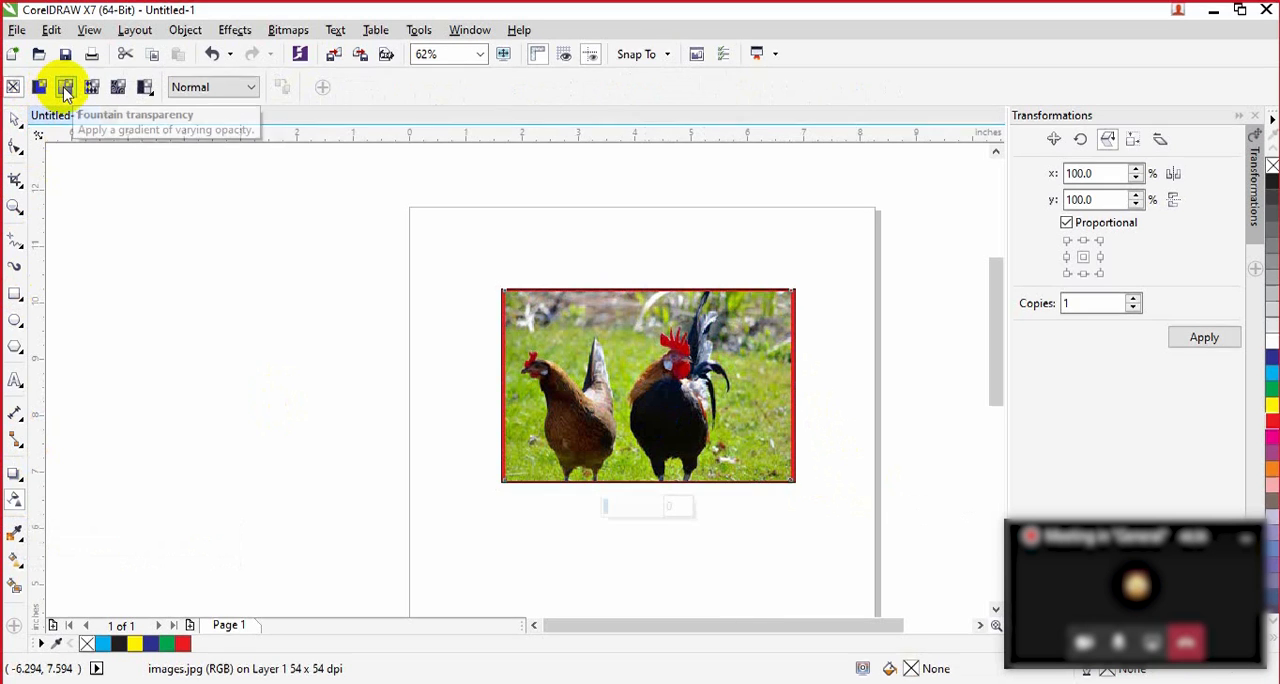
click(65, 88)
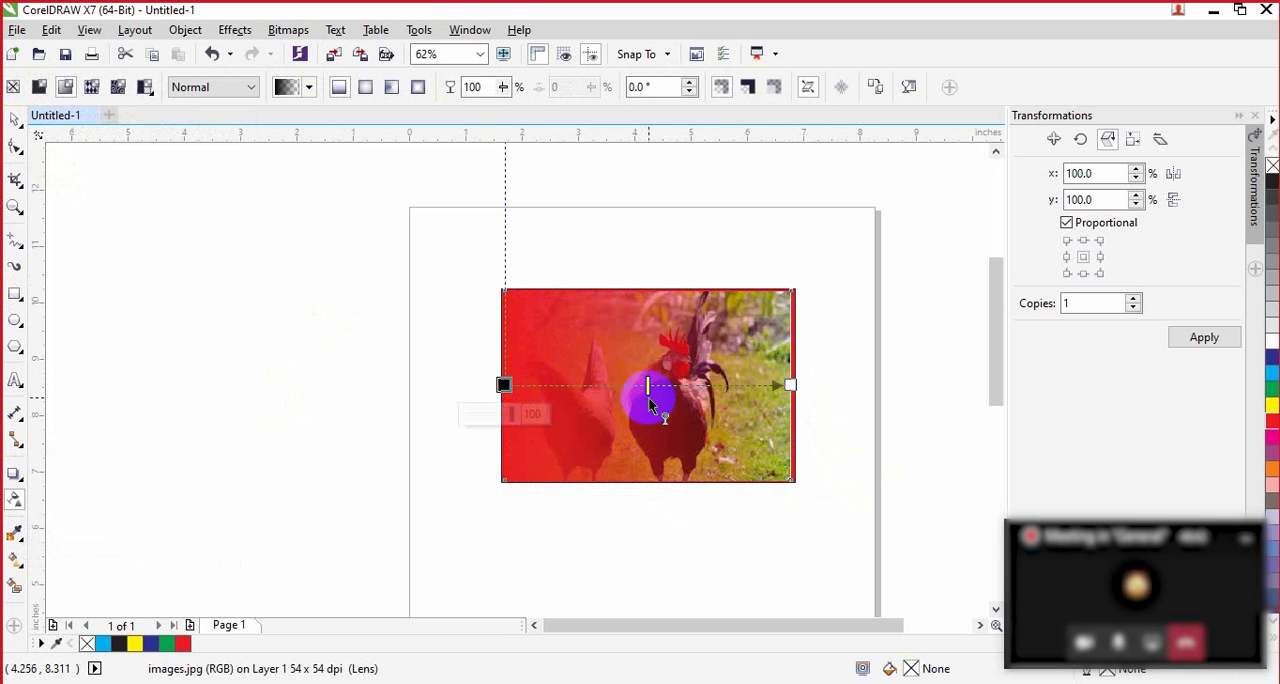
drag(641, 386, 576, 385)
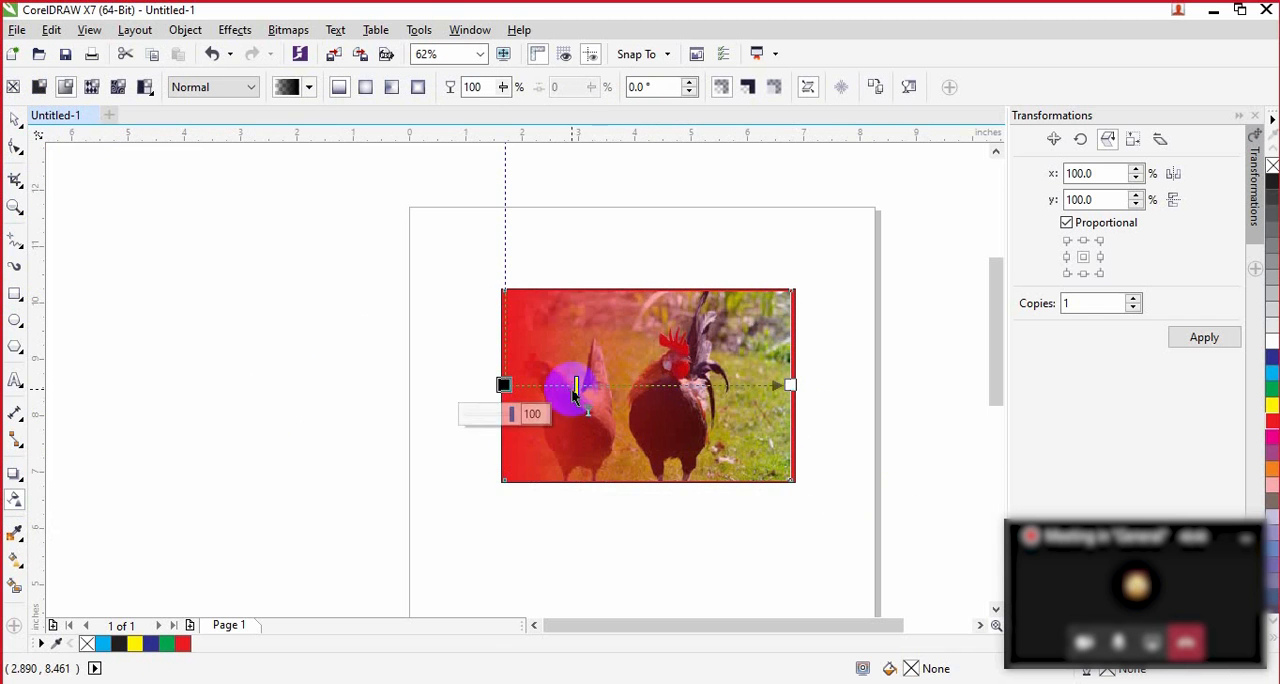
drag(710, 352, 731, 352)
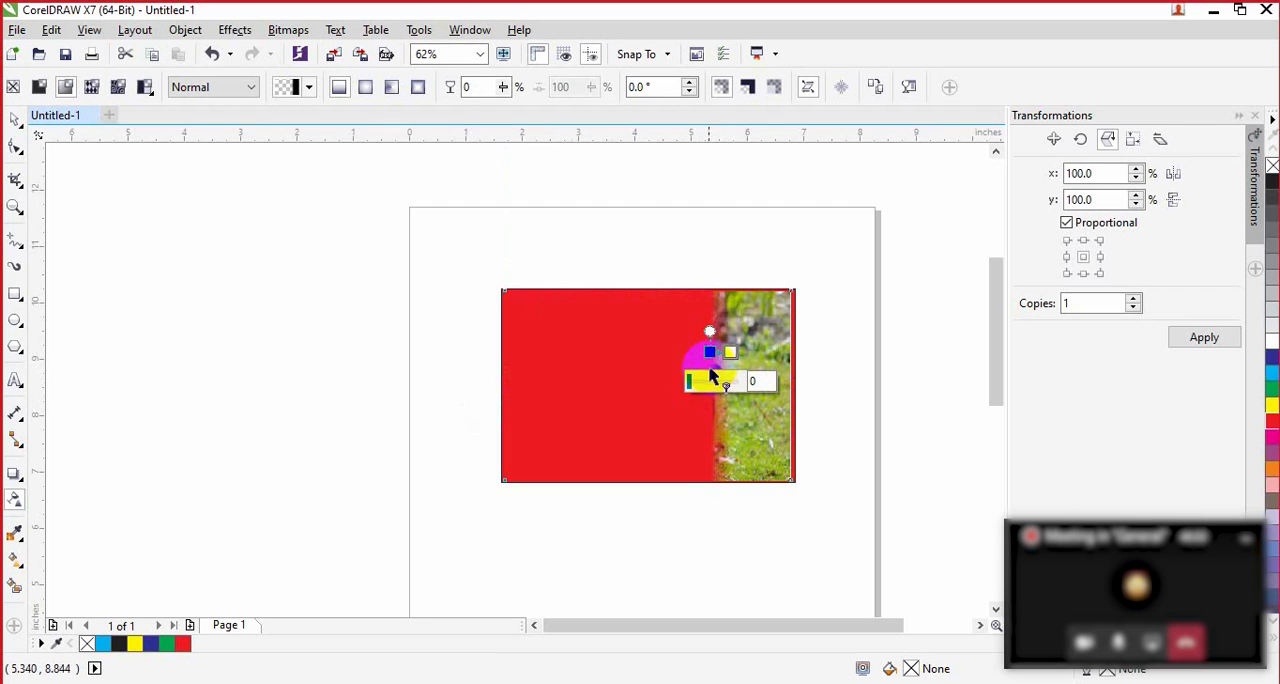
key(ctrl+z)
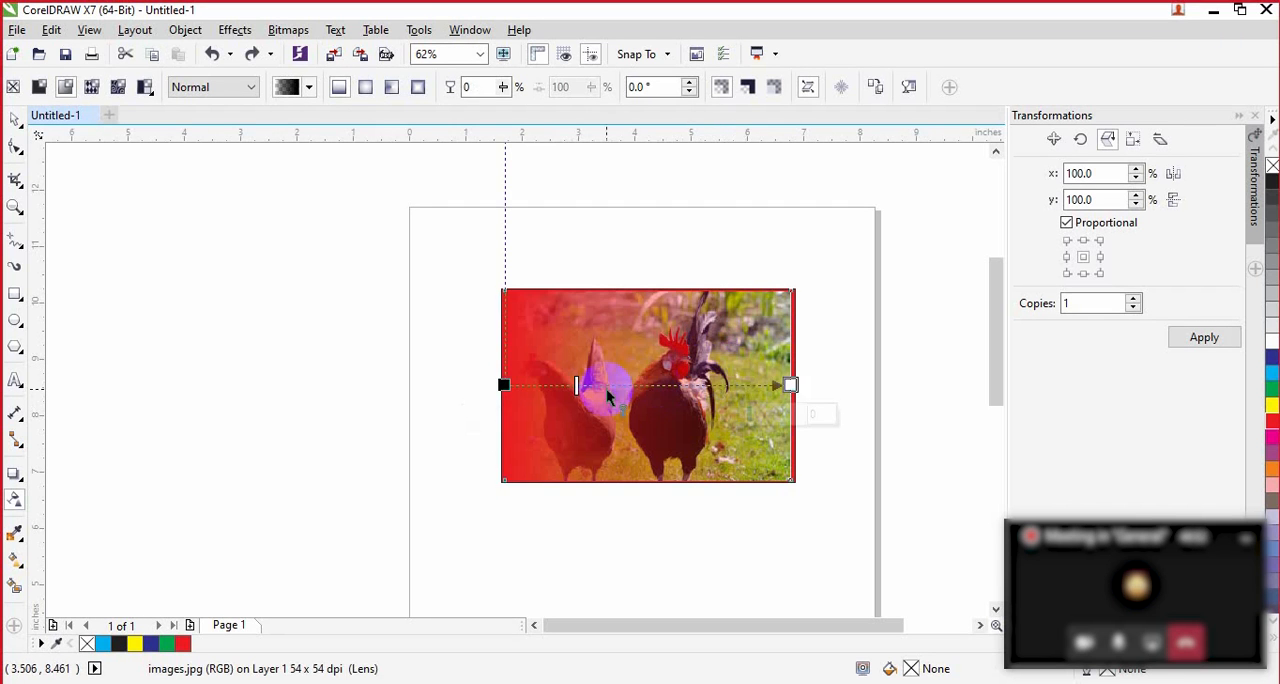
Step: Shorten the chicken picture's fountain transparency to about half its width, shift its midpoint towards the white node and adjust its slant handle
click(790, 385)
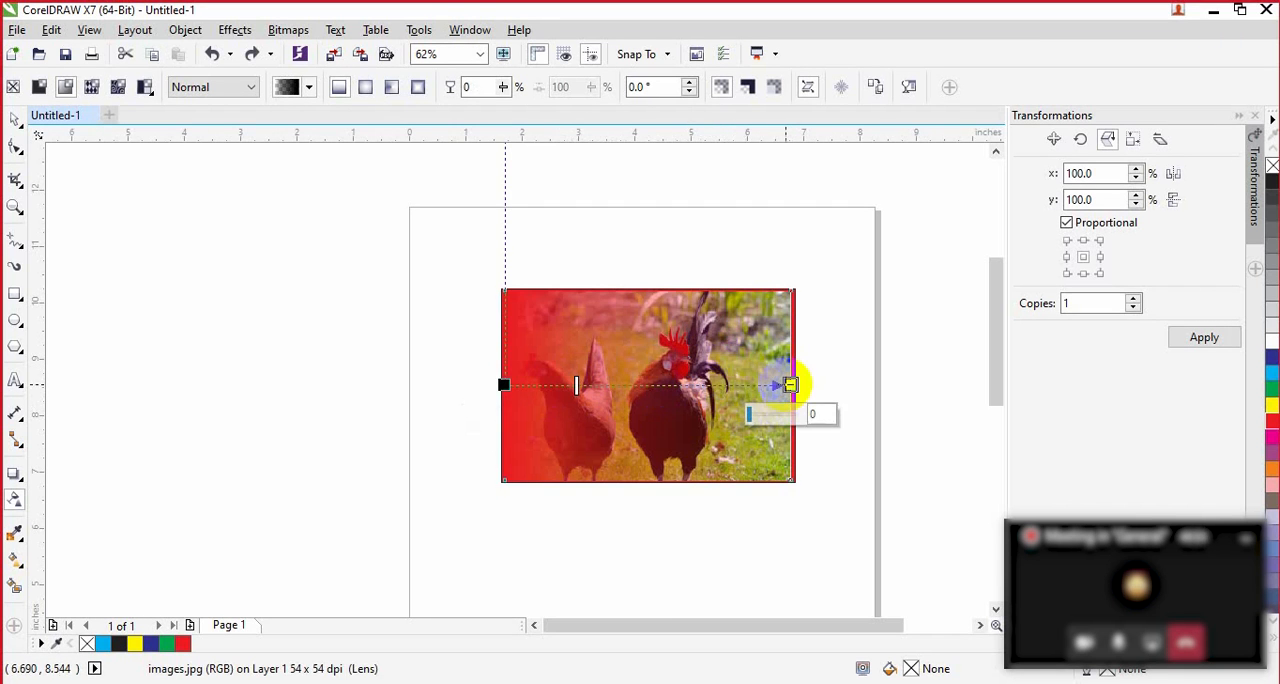
drag(790, 385, 637, 385)
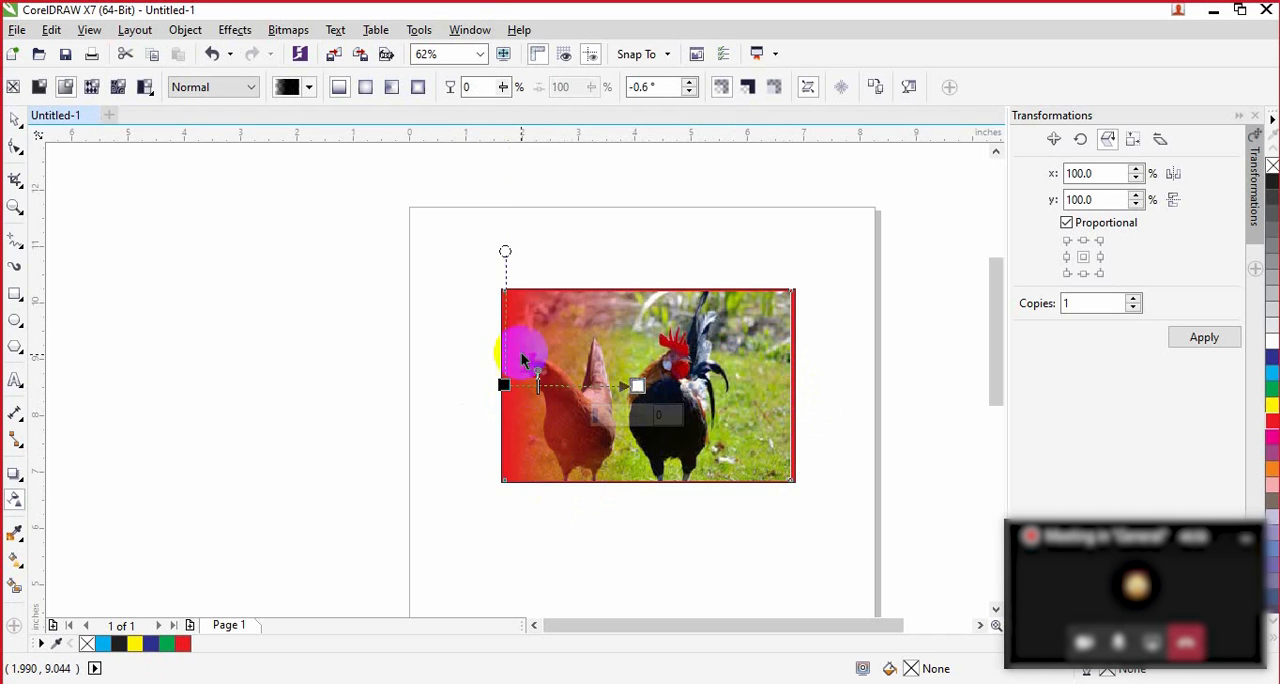
drag(505, 251, 617, 254)
click(503, 383)
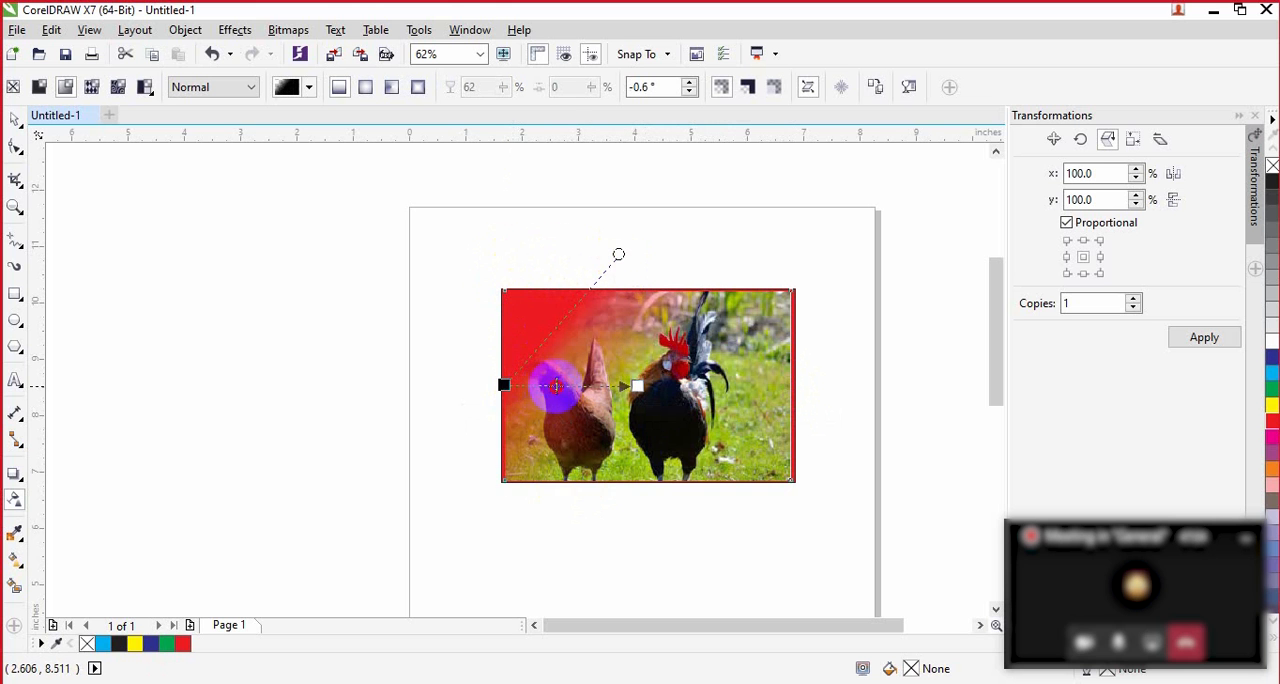
drag(573, 386, 607, 386)
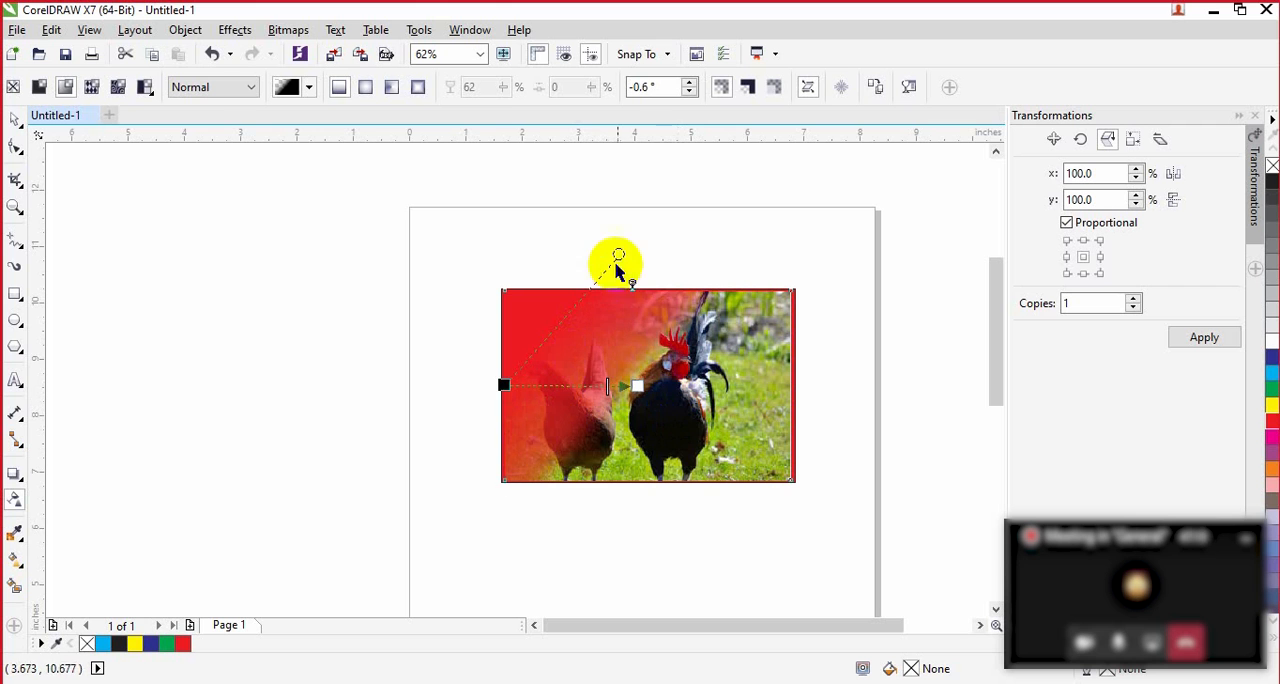
drag(619, 256, 509, 229)
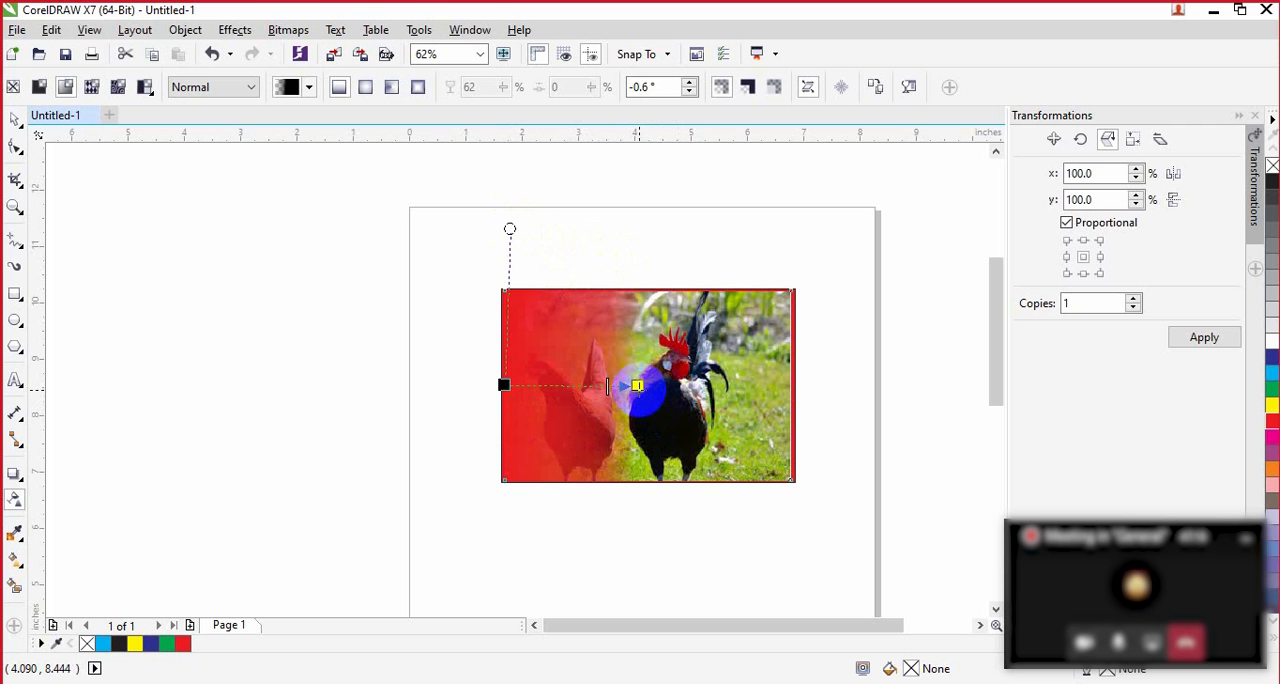
Step: Undo the transparency edits, the chicken picture's import and the red rectangle until the page is empty
key(ctrl+z)
key(ctrl+z)
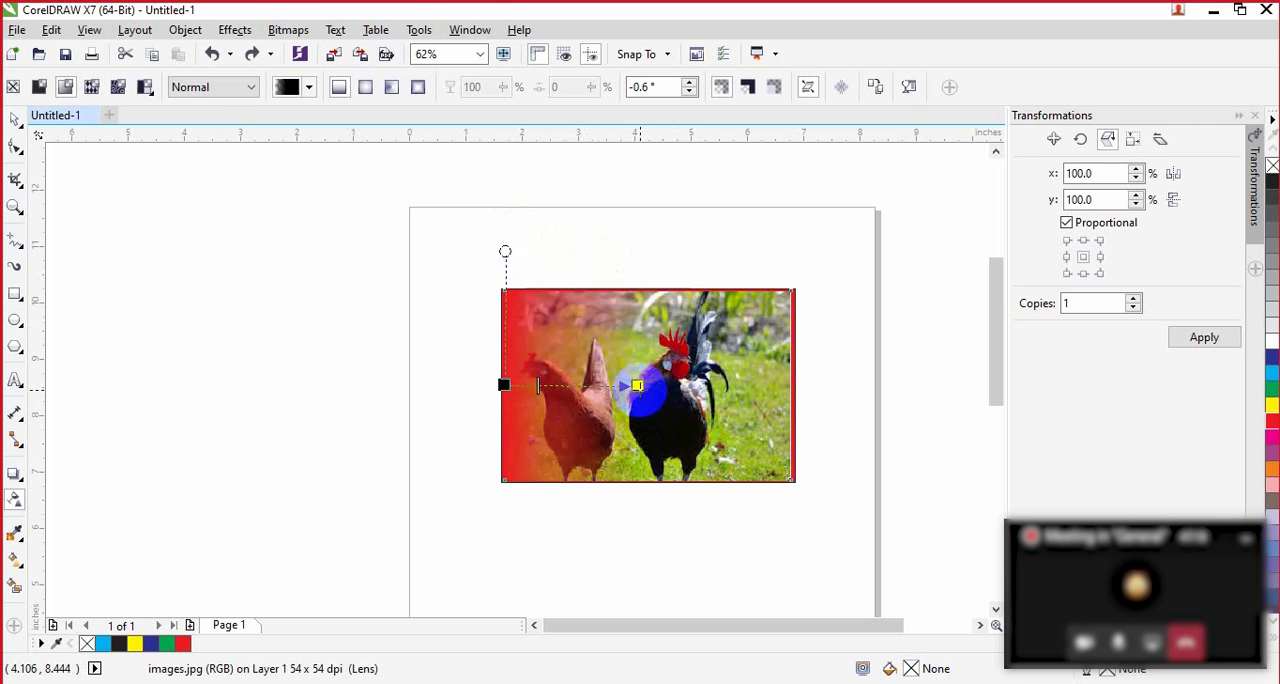
key(ctrl+z)
key(ctrl+z)
key(ctrl+z)
key(ctrl+z)
key(ctrl+z)
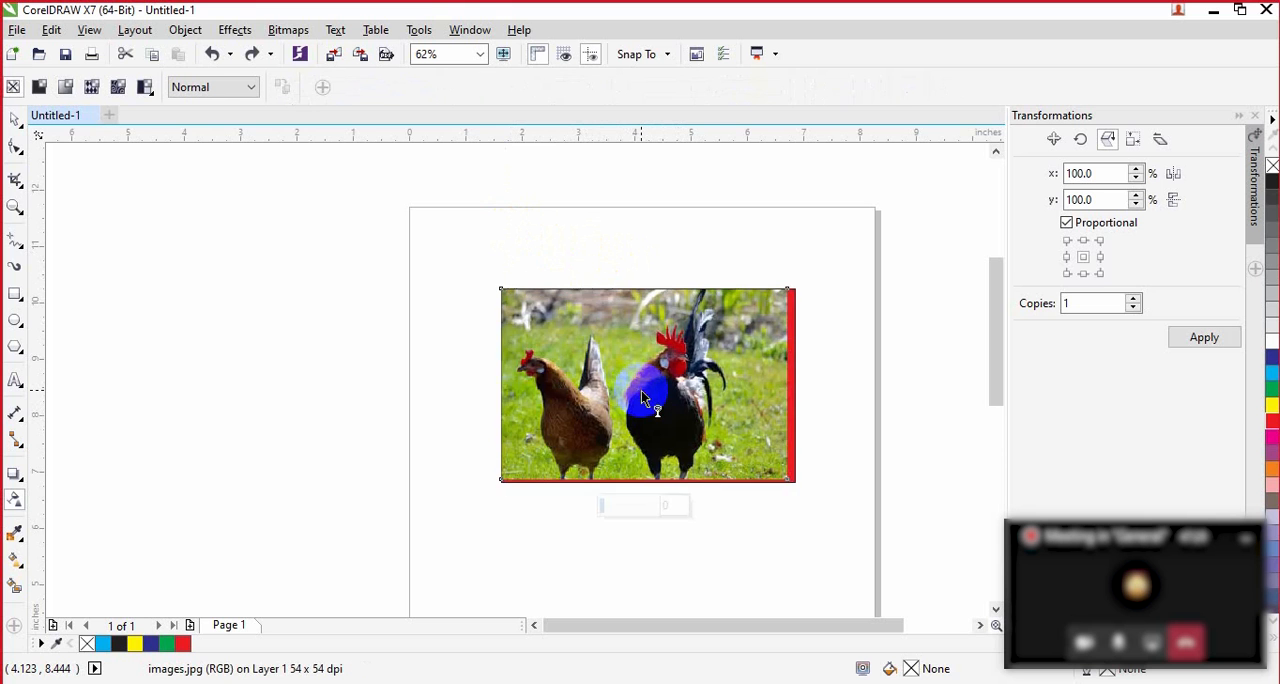
key(ctrl+z)
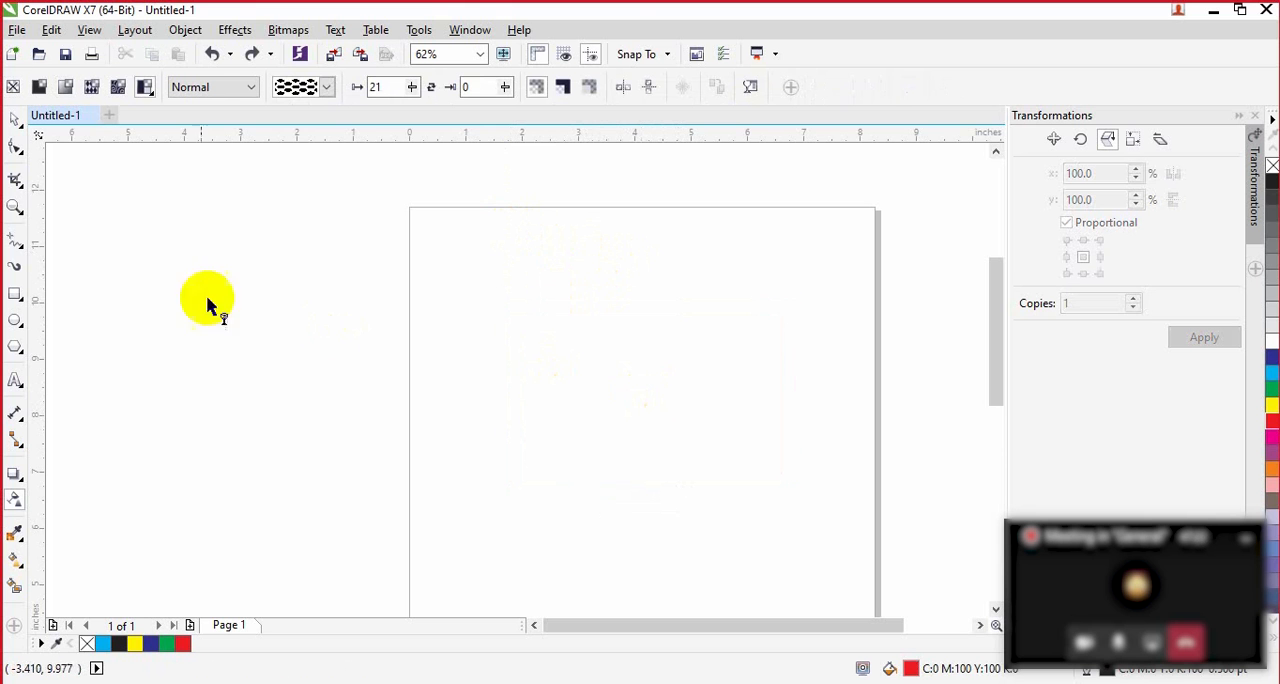
Step: Import download.jpg and images.jpg together from the Desktop and place the building picture in the page's upper half
click(333, 60)
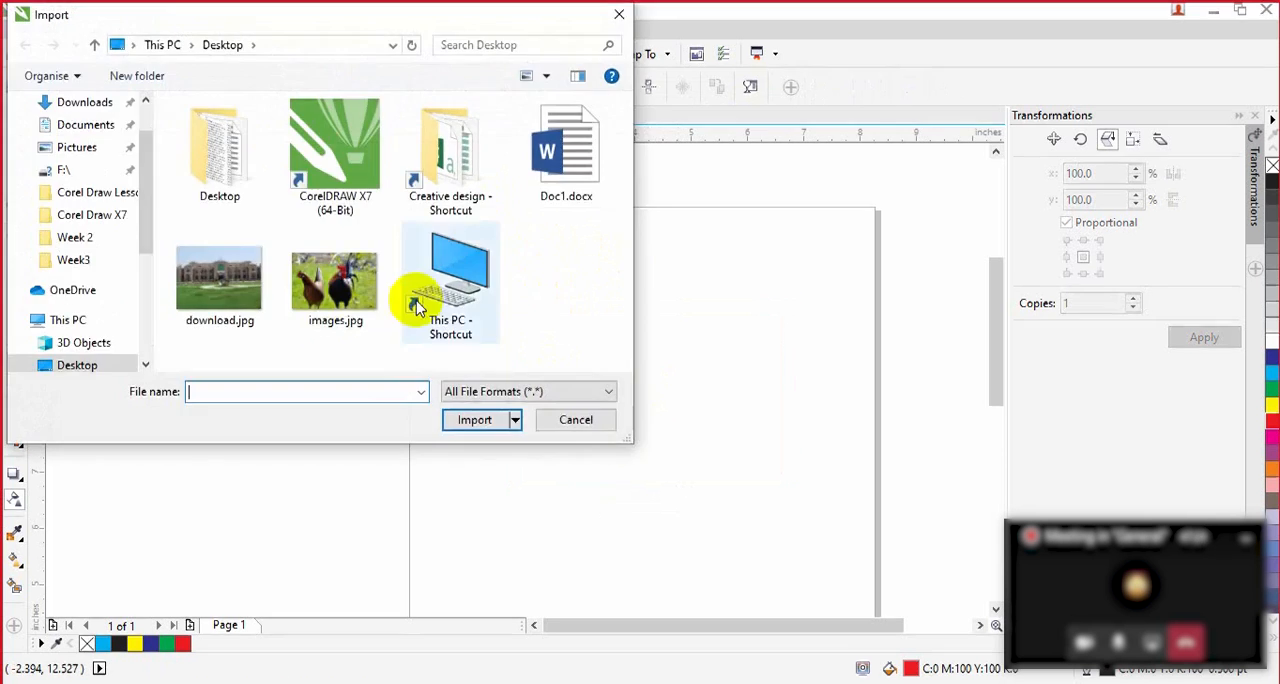
click(262, 283)
ctrl+click(335, 280)
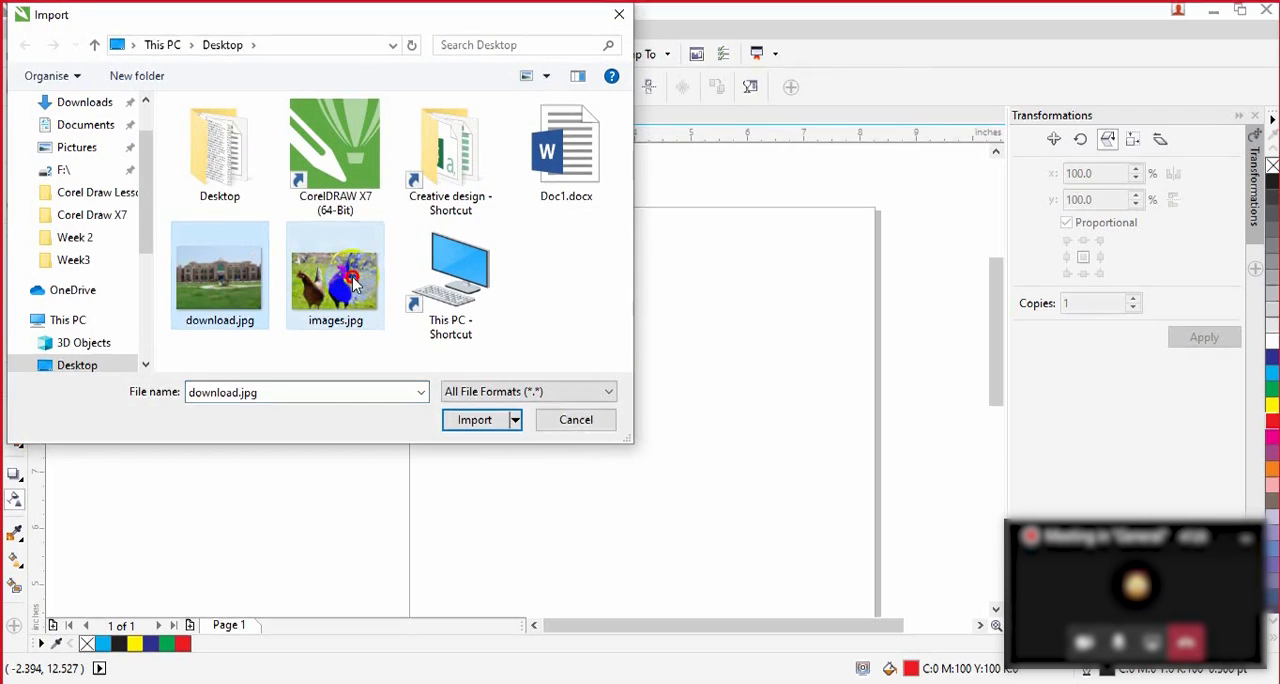
click(472, 421)
drag(483, 289, 849, 508)
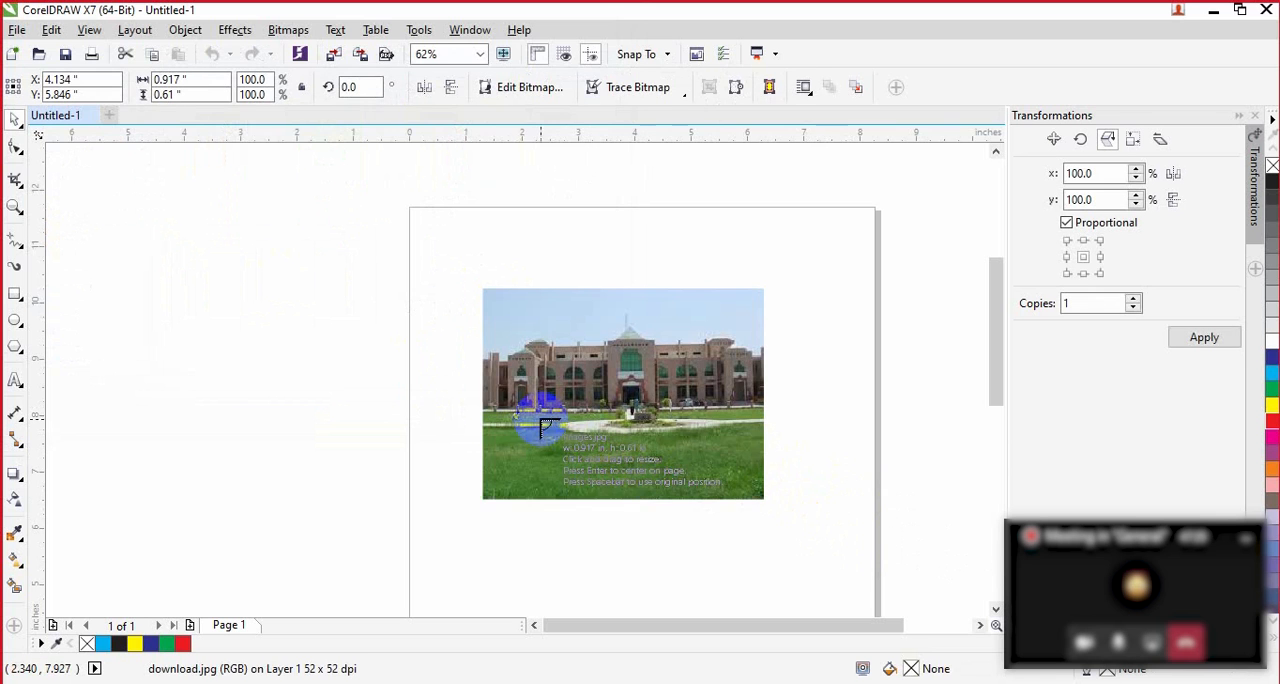
Step: Place the chicken picture at about 2.1 by 1.4 inches over the building's lawn and move it slightly towards the lawn's centre
drag(655, 472, 708, 501)
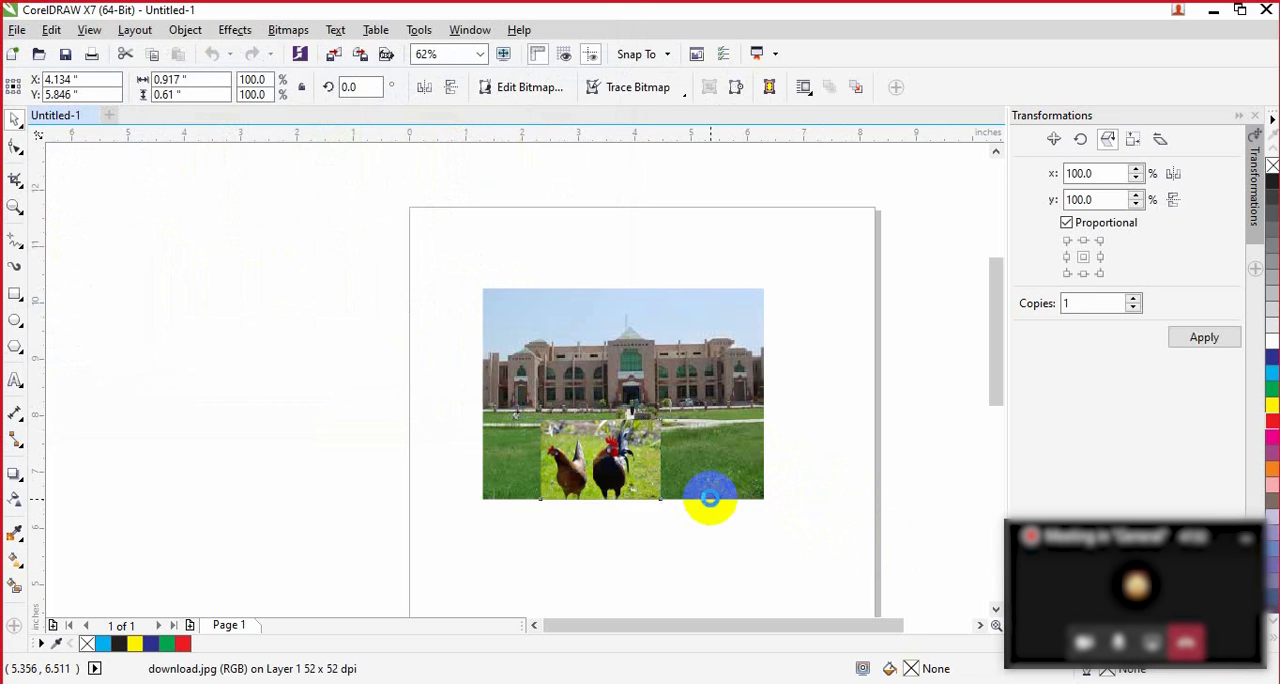
click(857, 497)
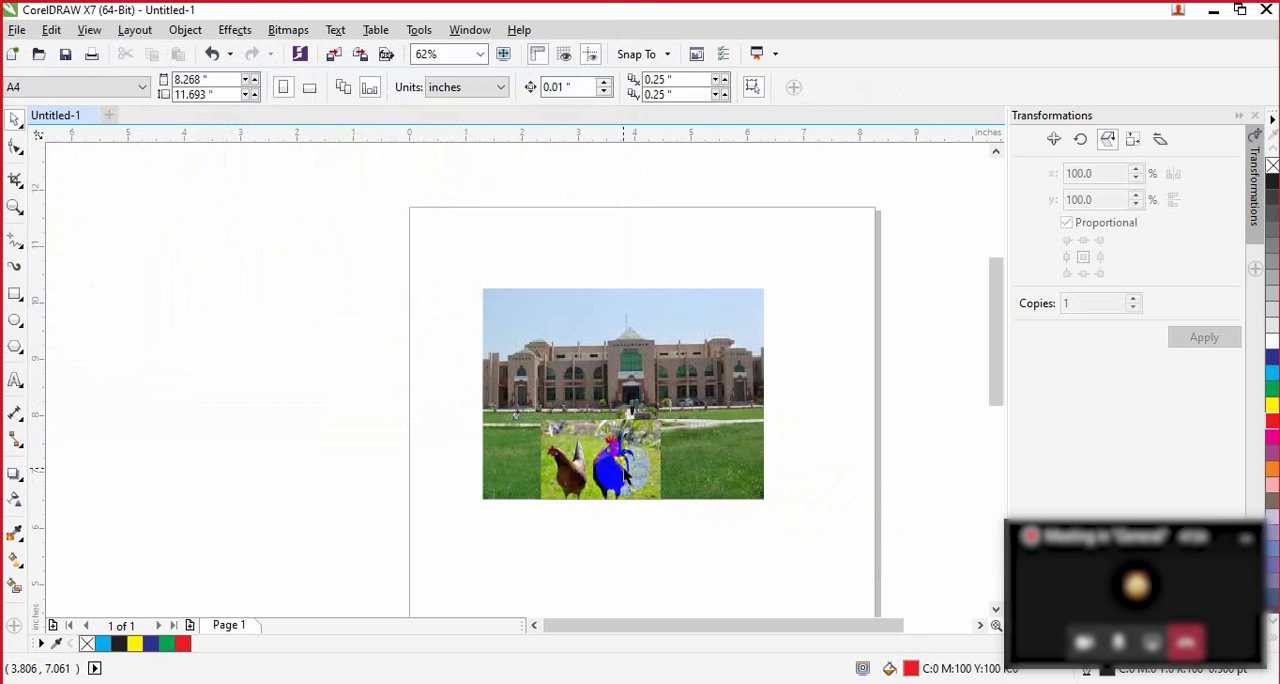
drag(625, 478, 649, 468)
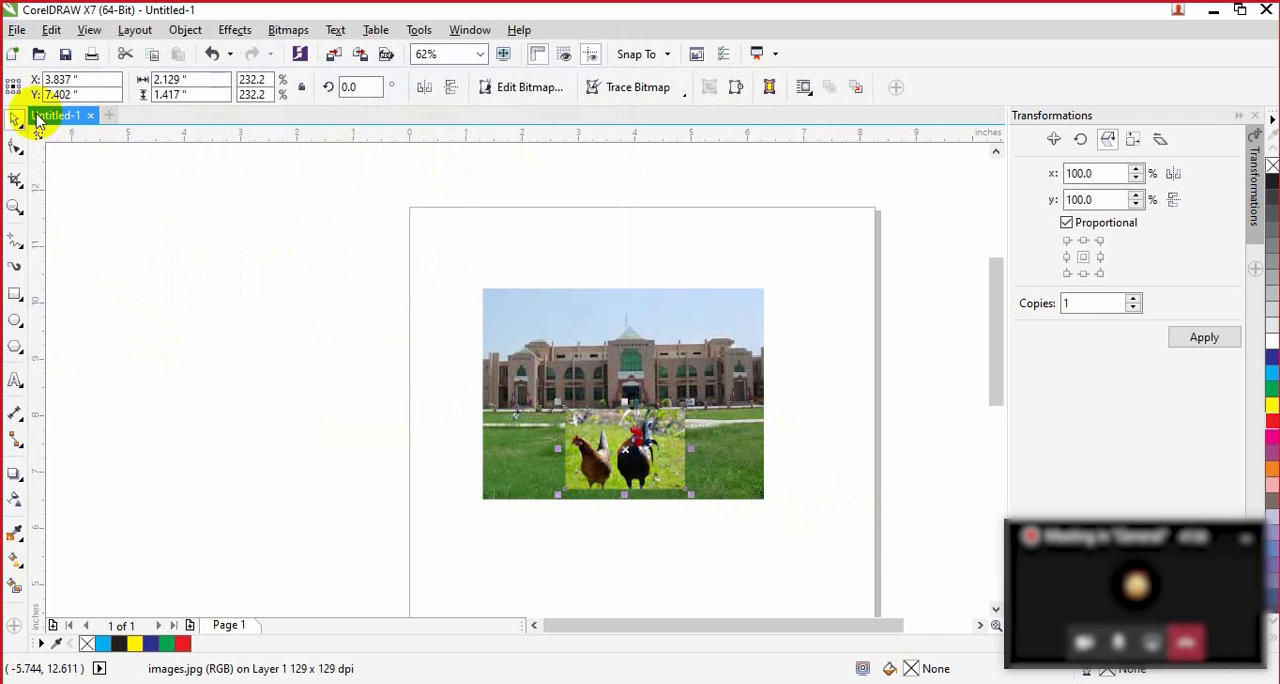
Step: Try uniform transparency of 50 on the chicken picture, then change it to linear fountain with the midpoint shifted towards the black node
click(15, 495)
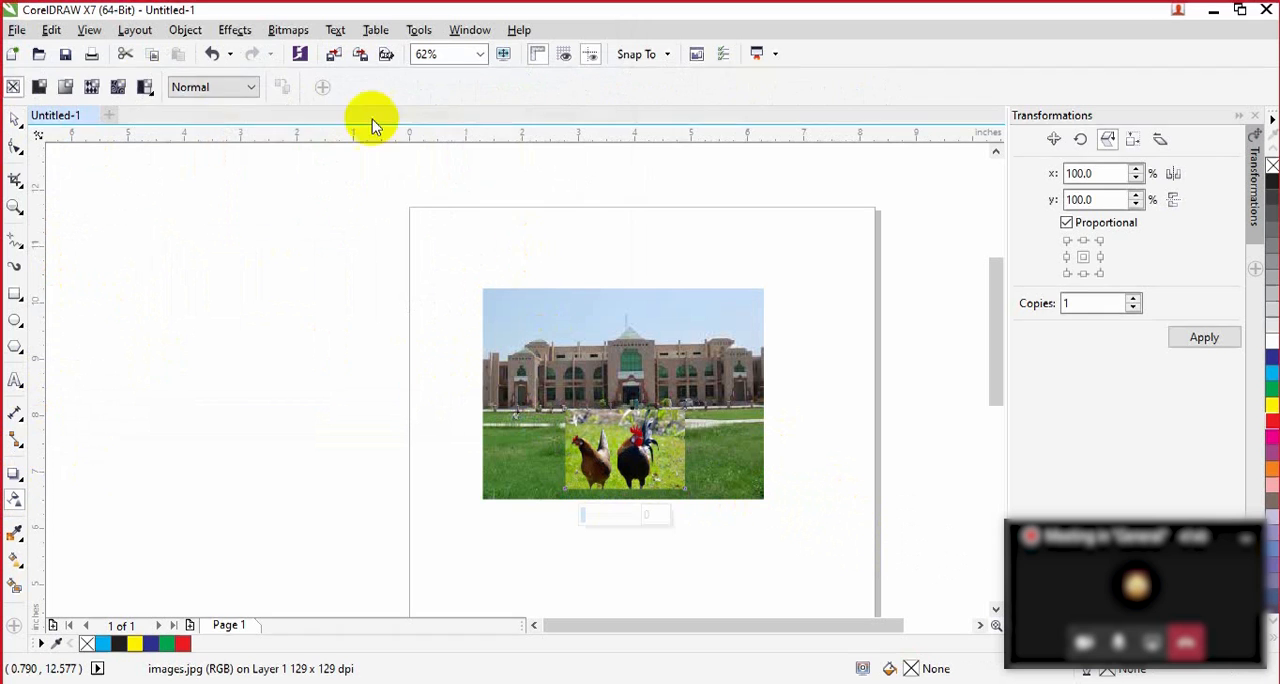
click(39, 87)
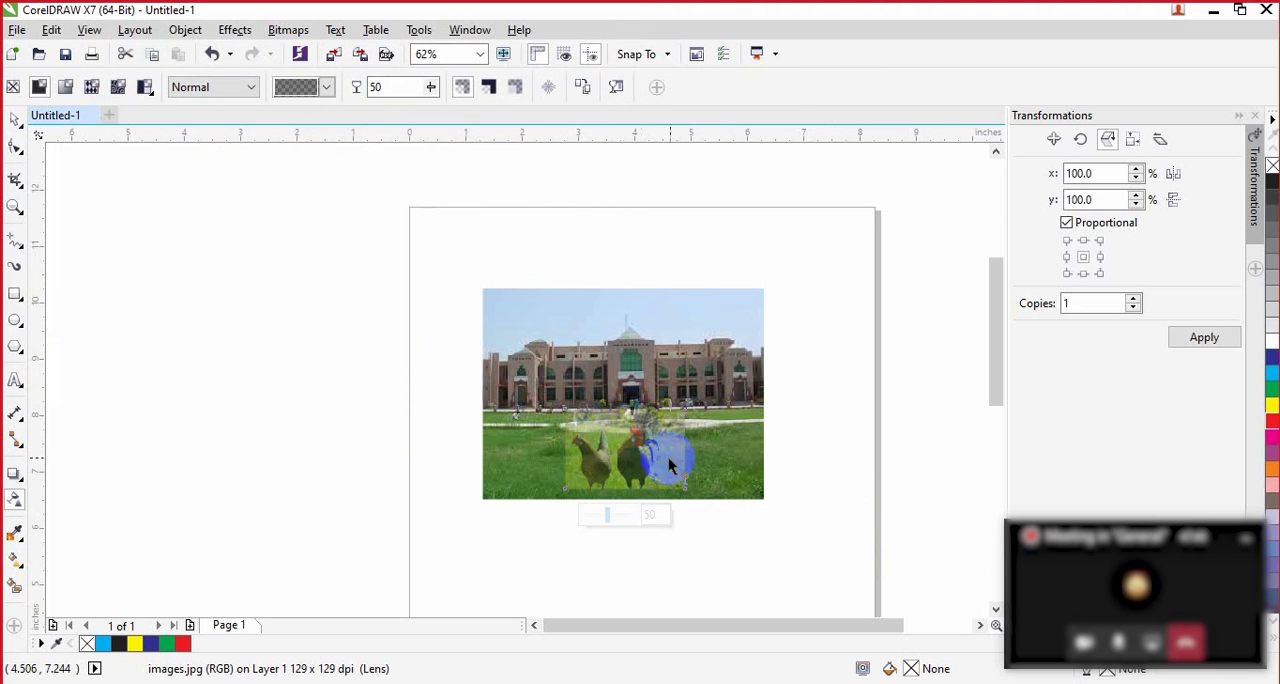
click(65, 87)
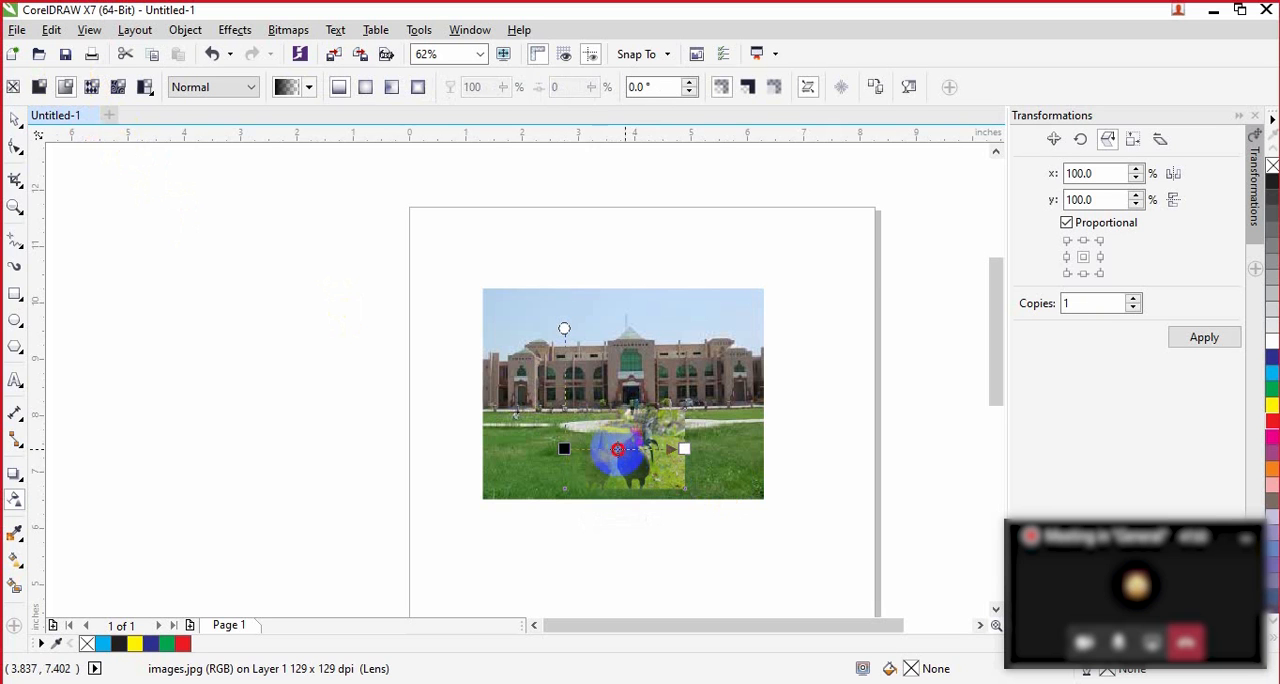
drag(595, 450, 595, 450)
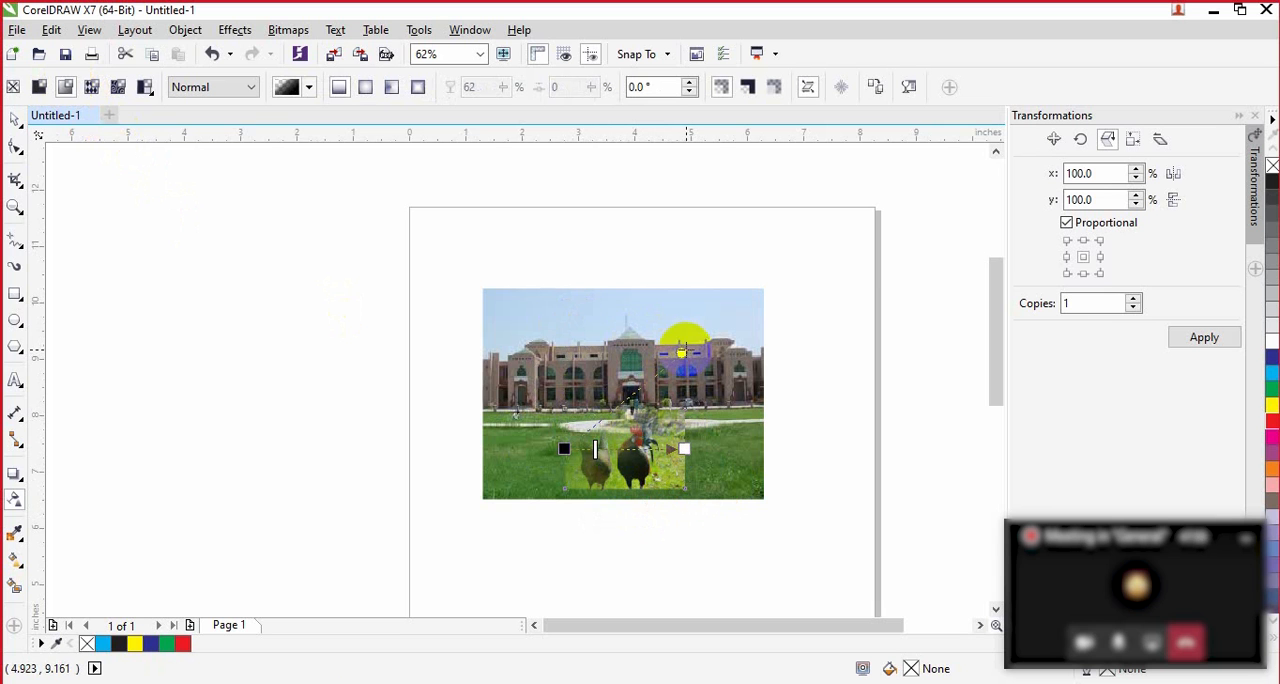
Step: Tilt the chicken picture's fountain transparency to about -26.6°, slant its fade with the free handle and deselect the picture
drag(685, 350, 690, 382)
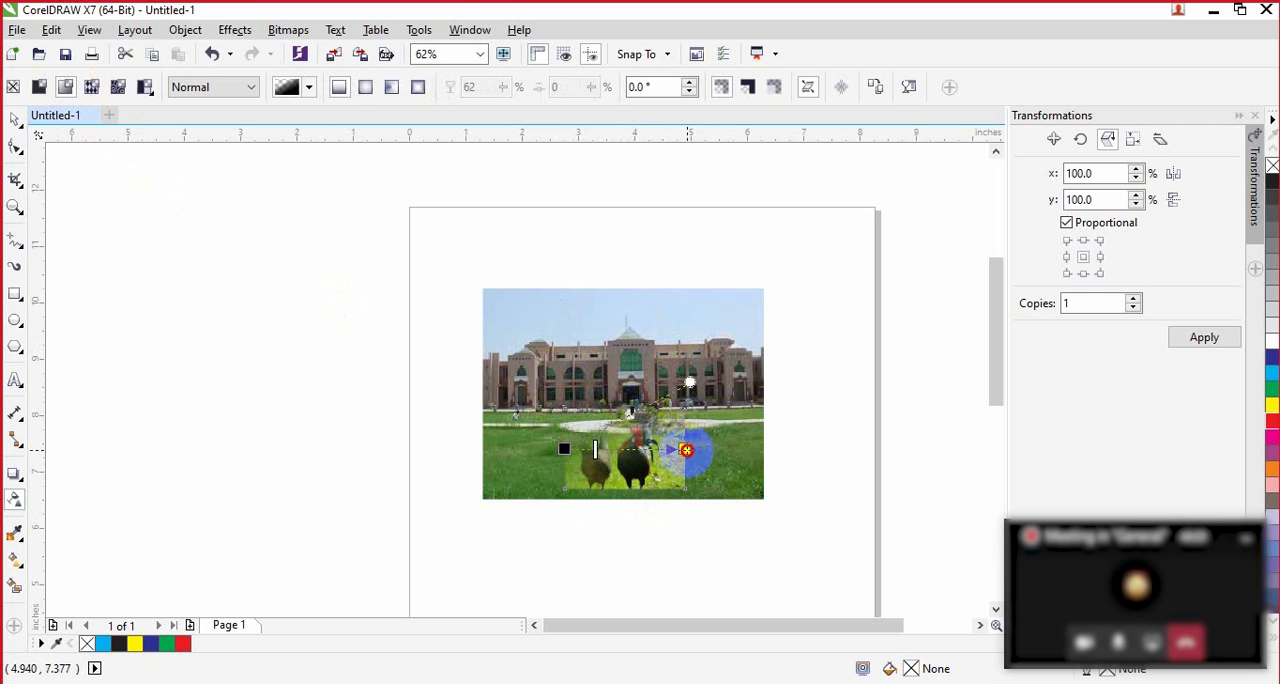
drag(686, 450, 684, 488)
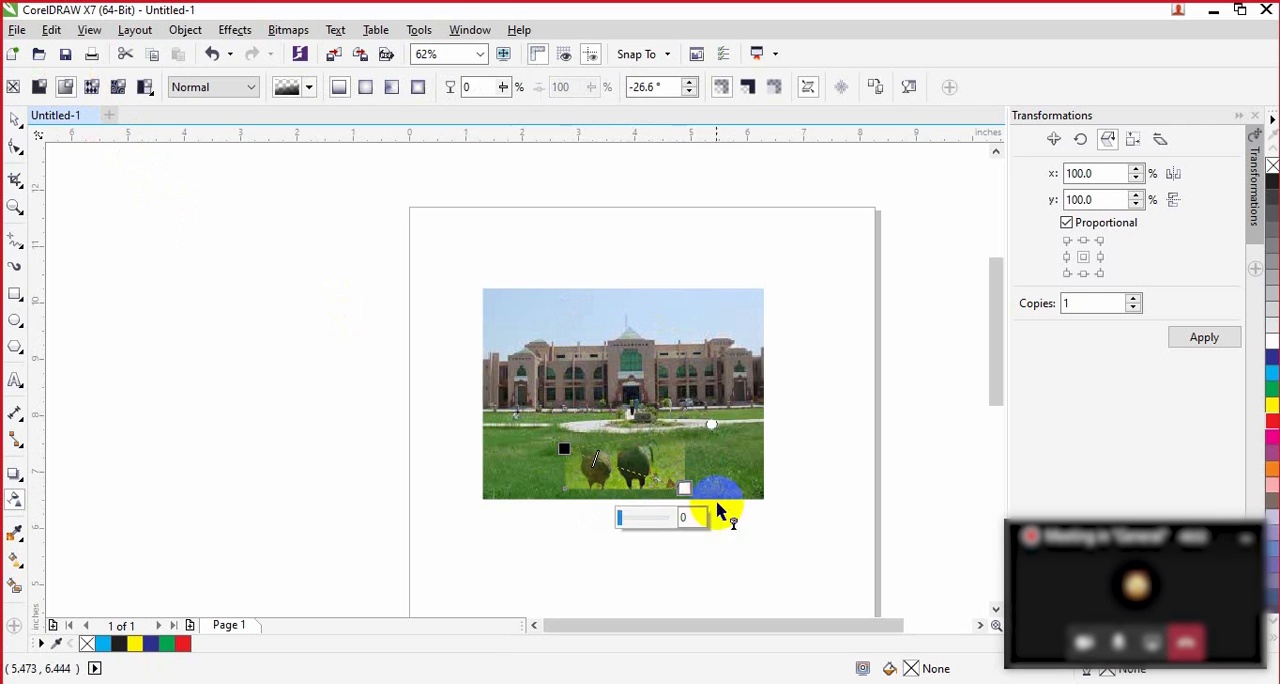
click(711, 427)
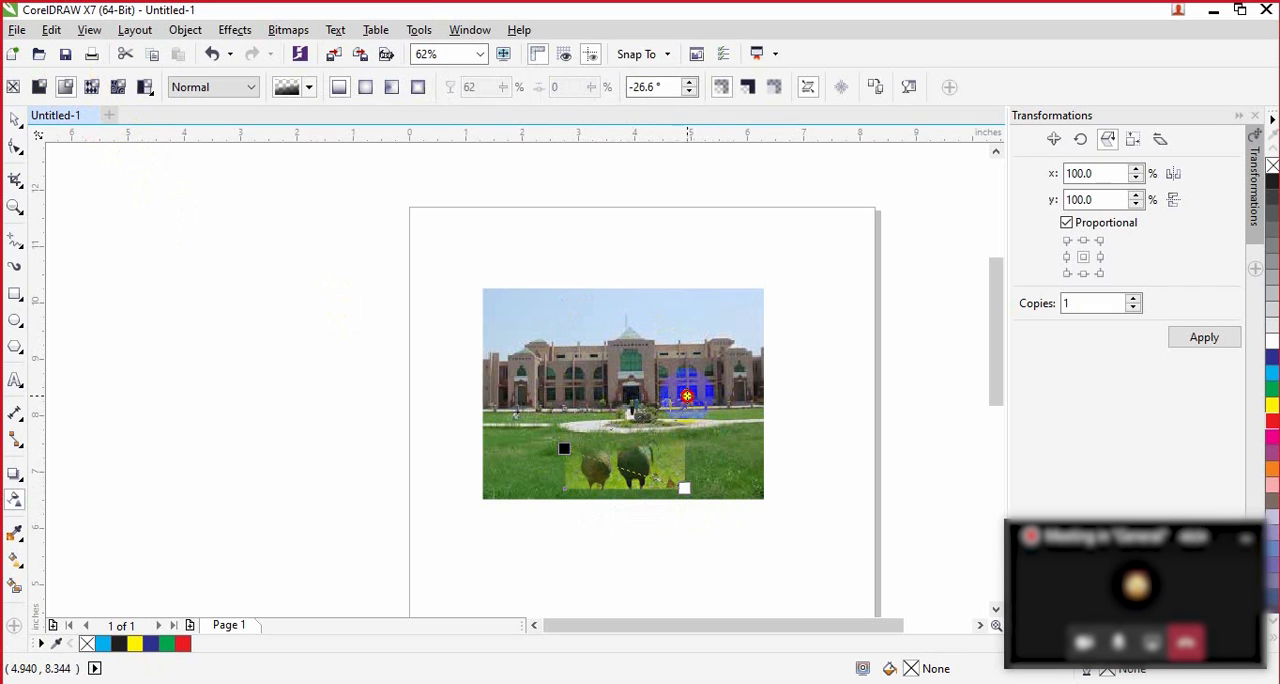
drag(679, 385, 678, 384)
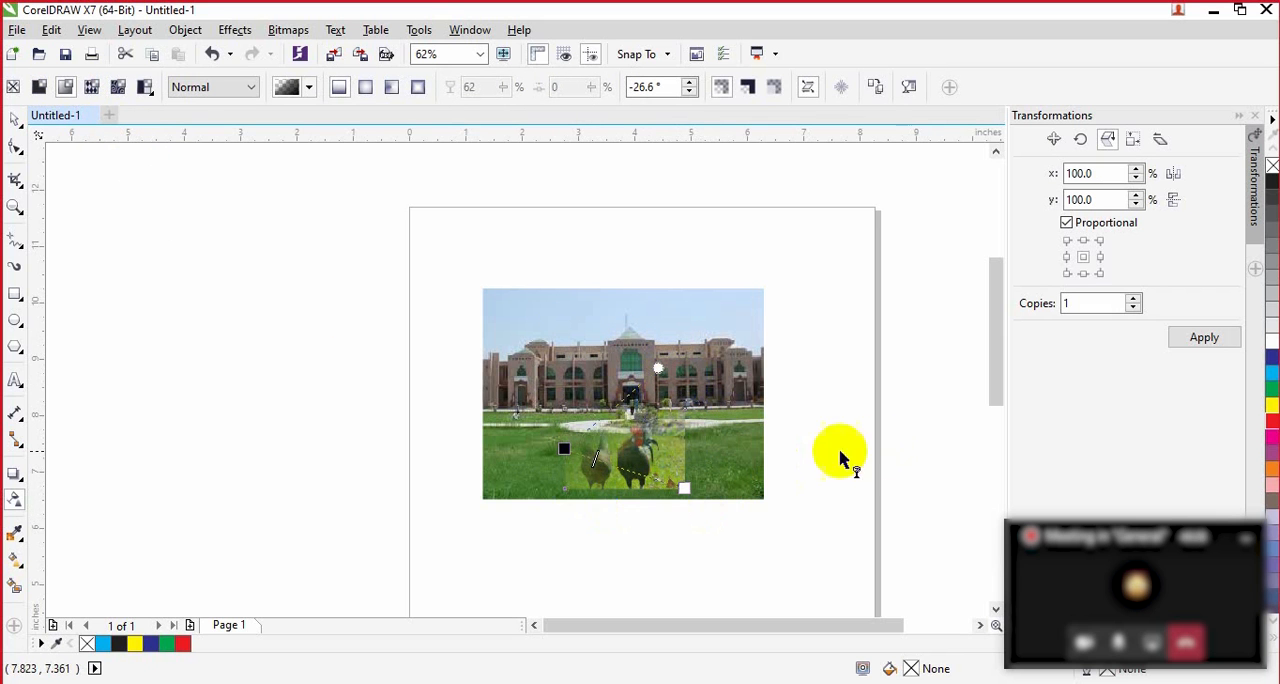
click(15, 118)
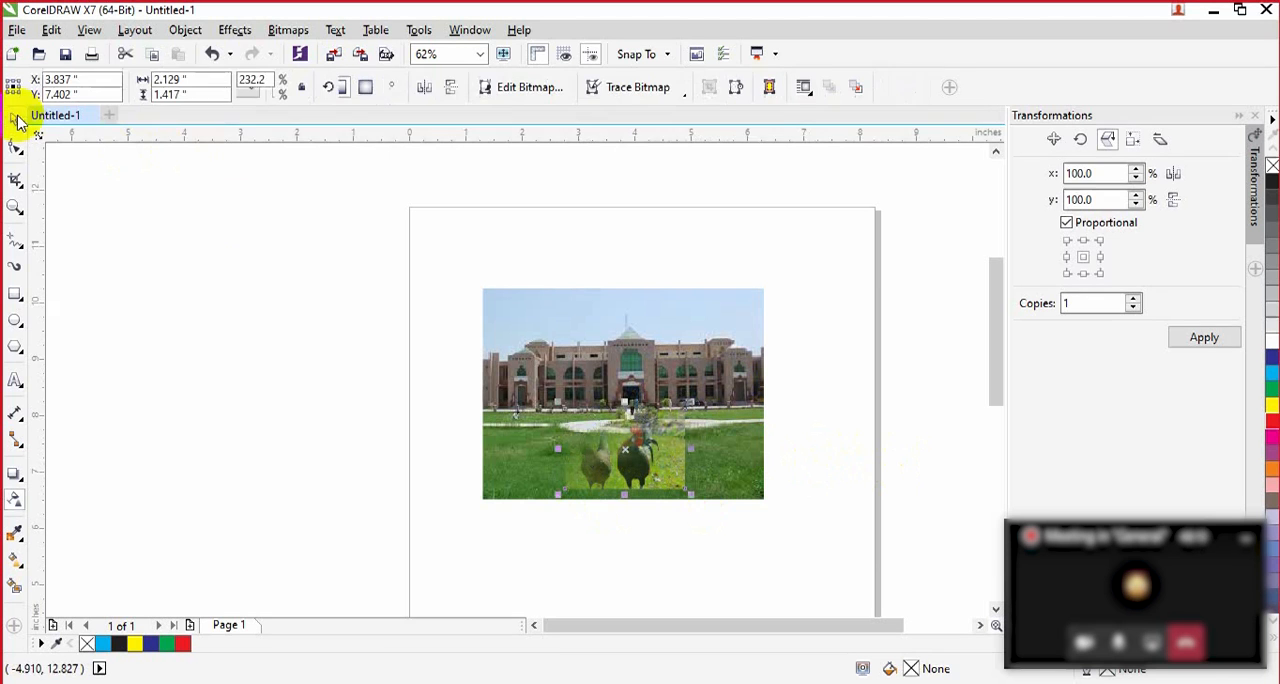
click(790, 528)
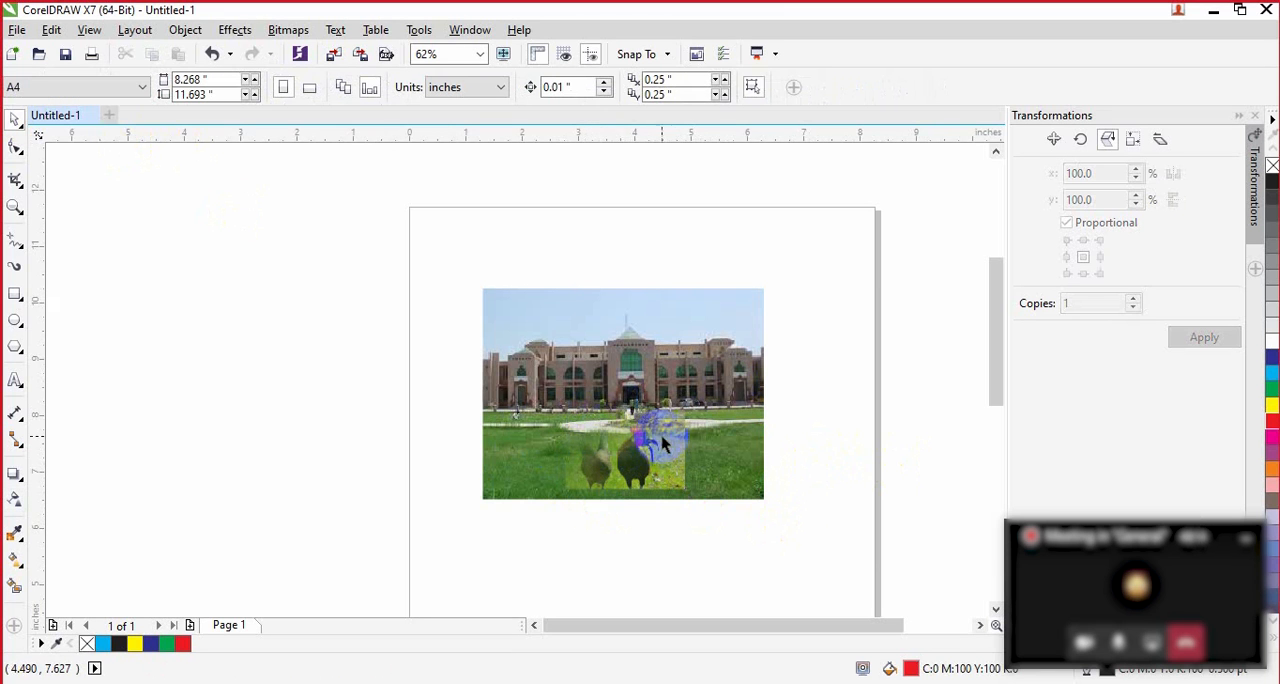
drag(609, 481, 646, 480)
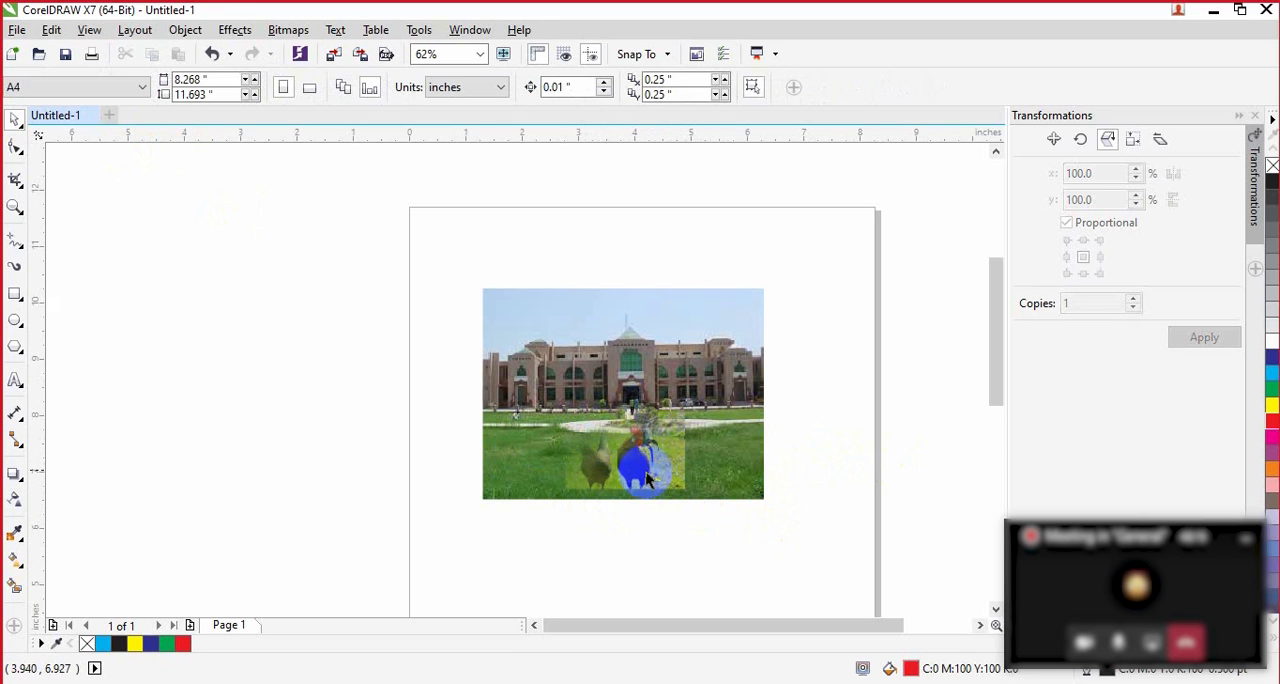
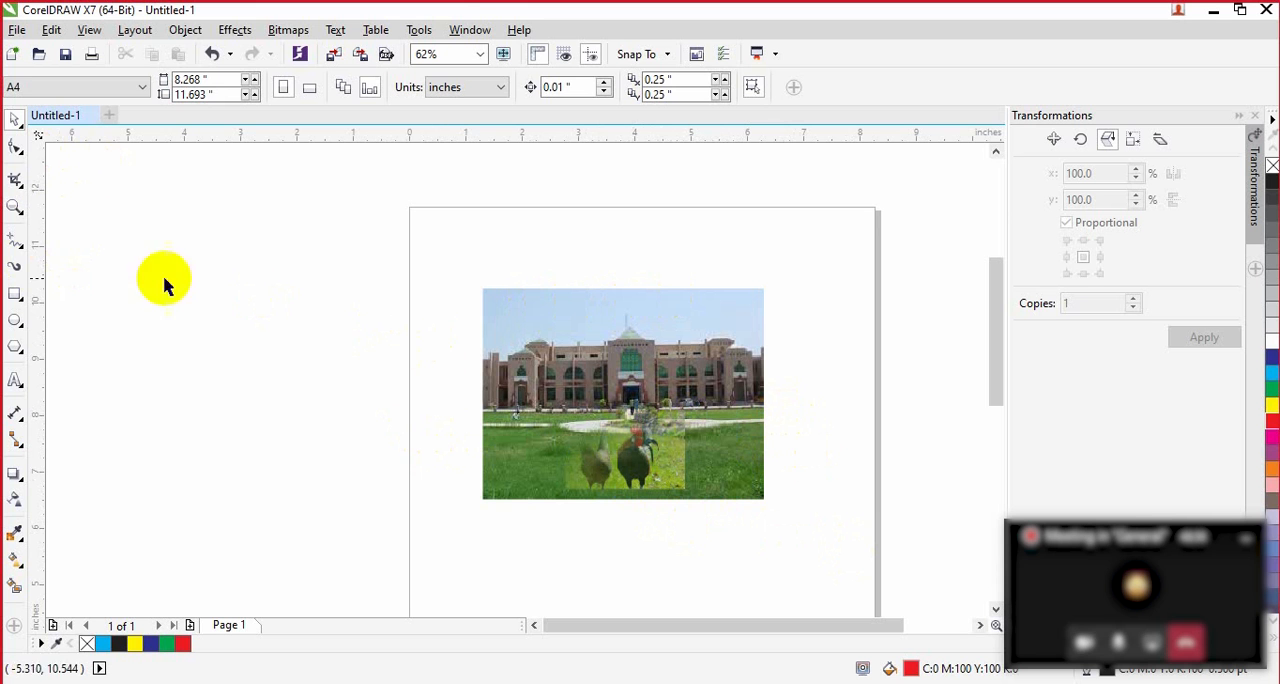
Step: Delete the chicken picture and the building picture from the page
click(655, 463)
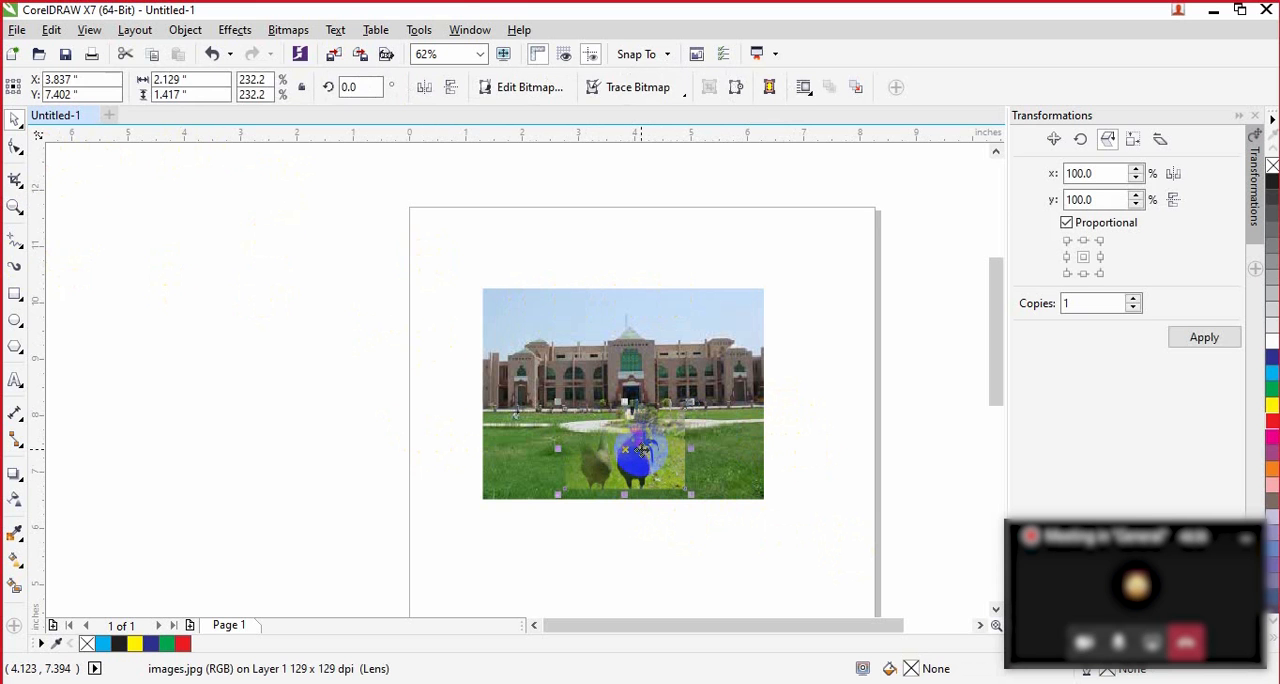
key(Delete)
click(634, 400)
key(Delete)
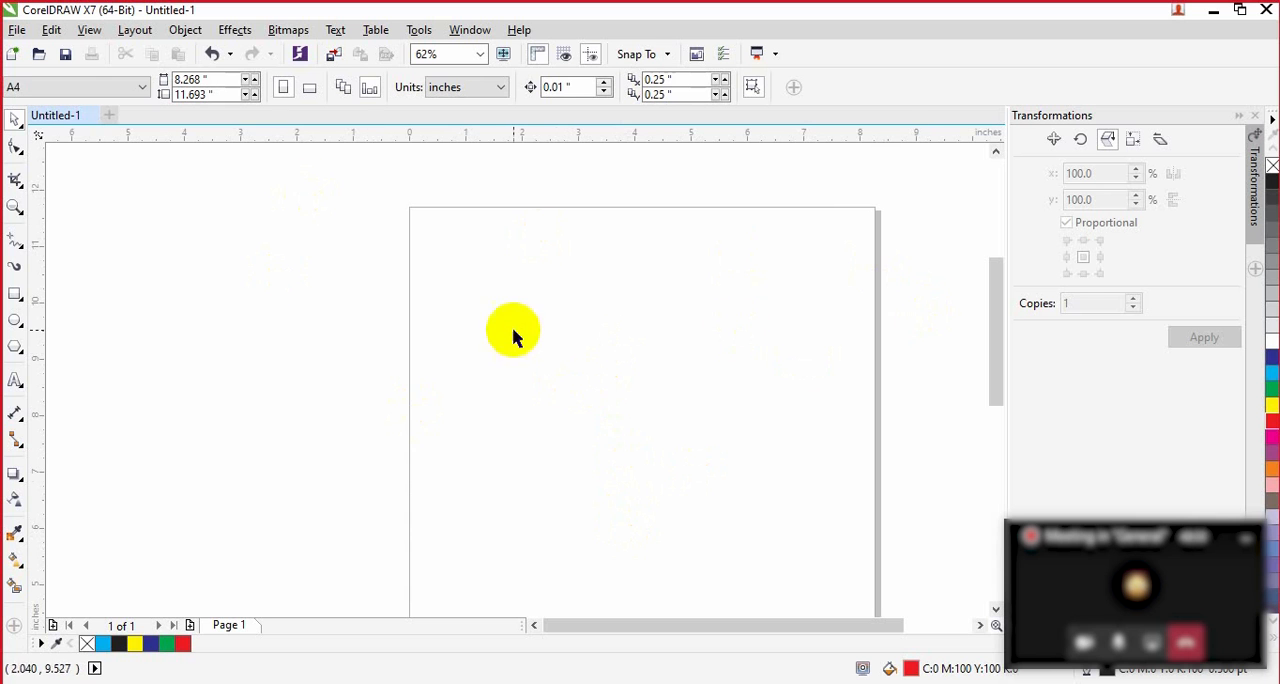
Step: Add the artistic text "Creative Design" near the top of the page in 24 pt Arial
click(15, 380)
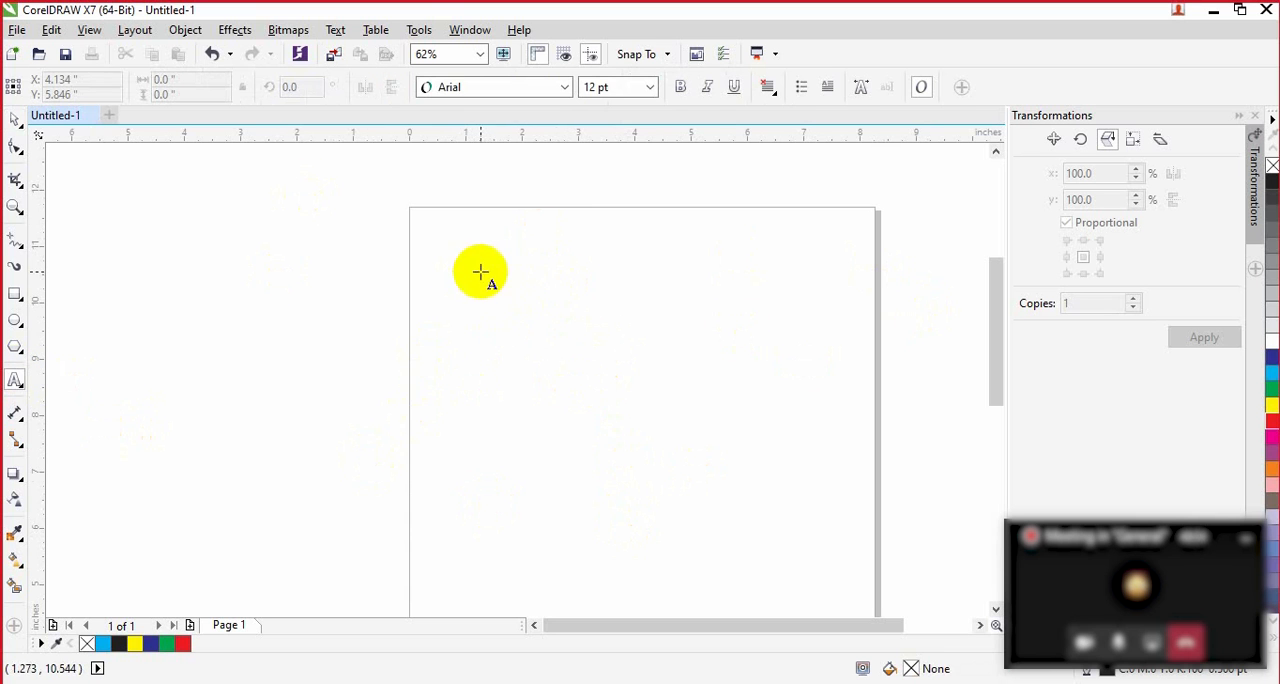
click(526, 289)
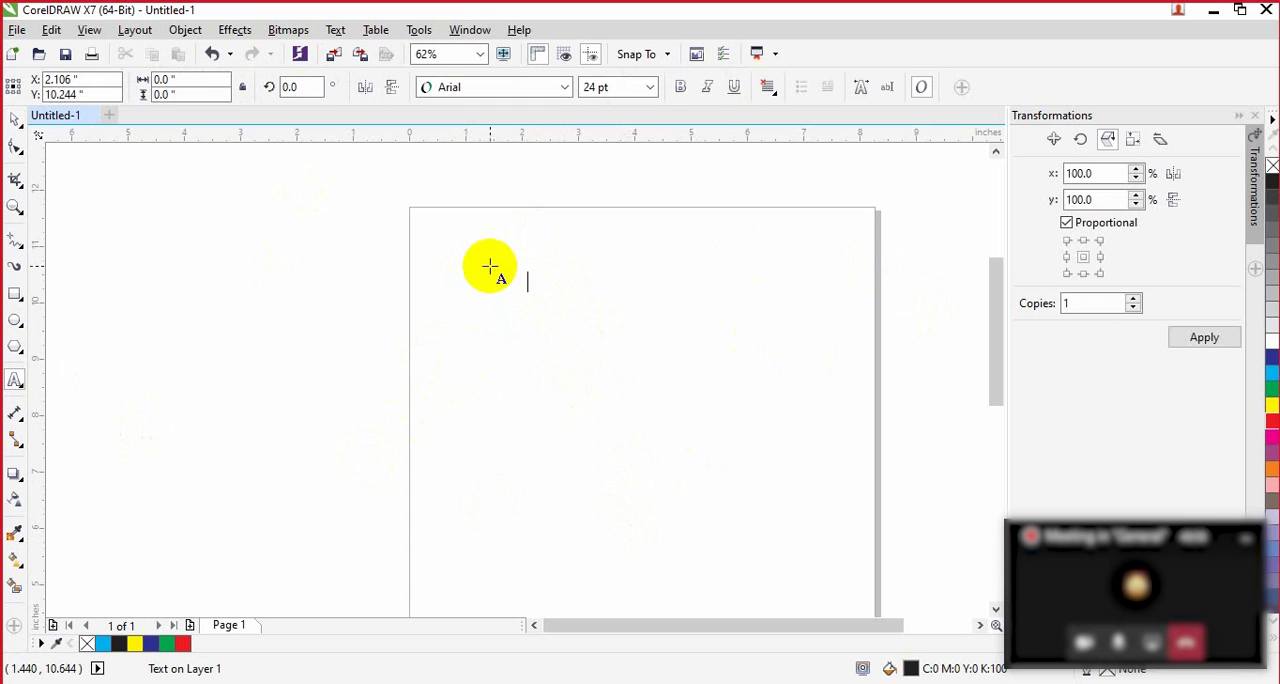
text(Creativ)
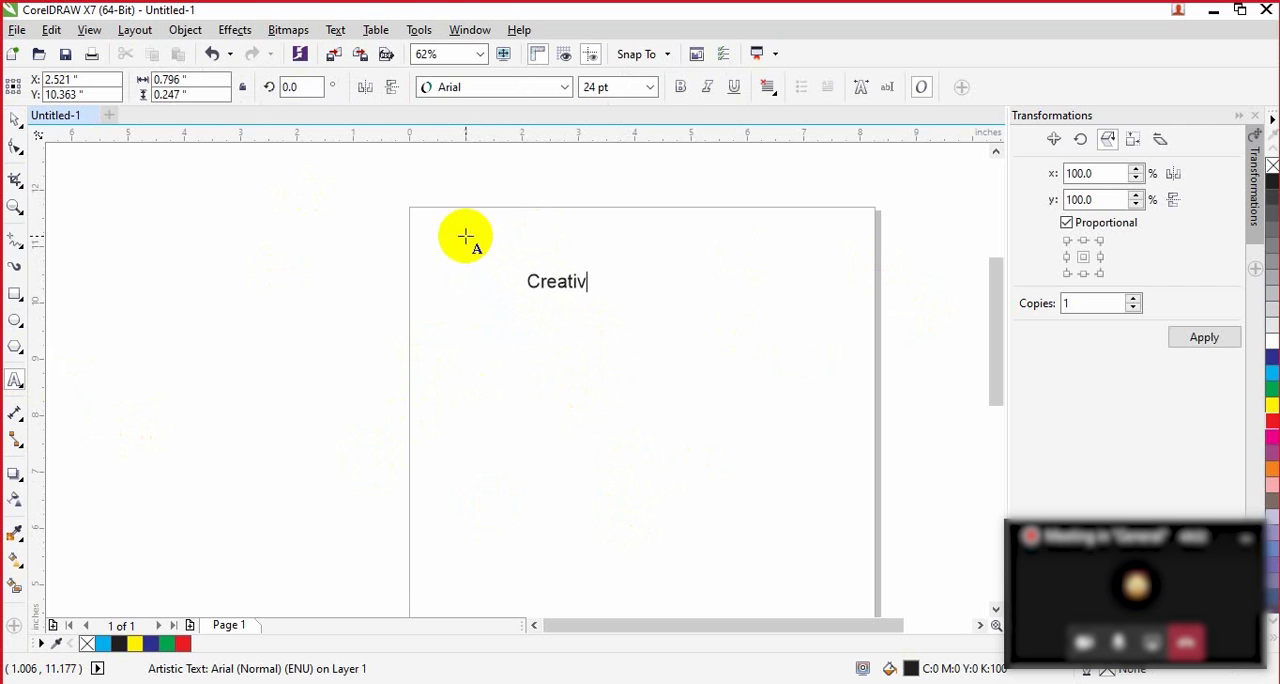
text(e Design)
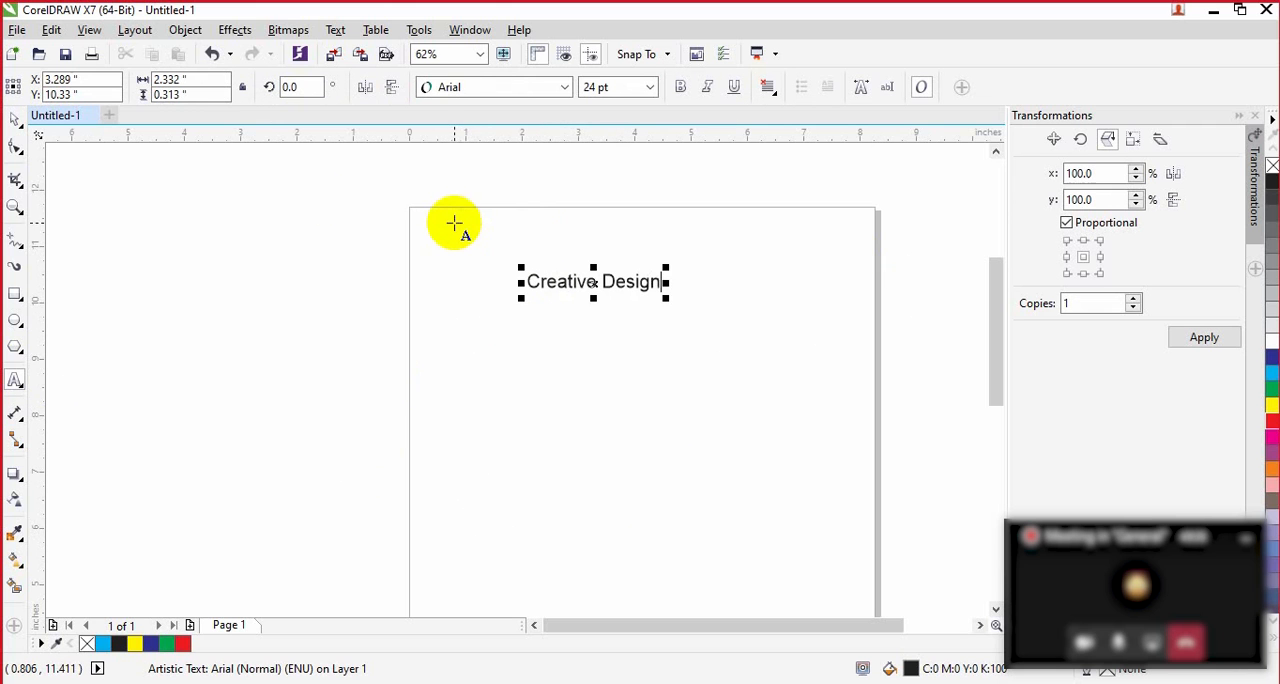
Step: Fill the Creative Design text with red
click(481, 55)
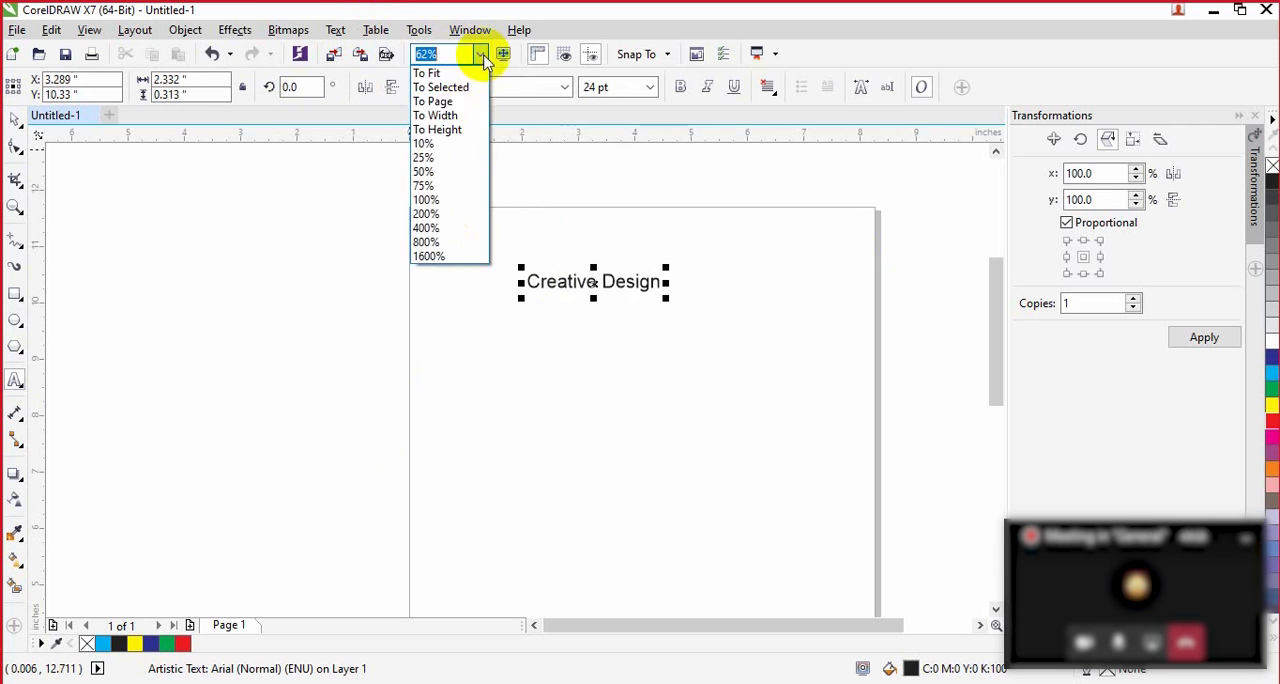
click(440, 87)
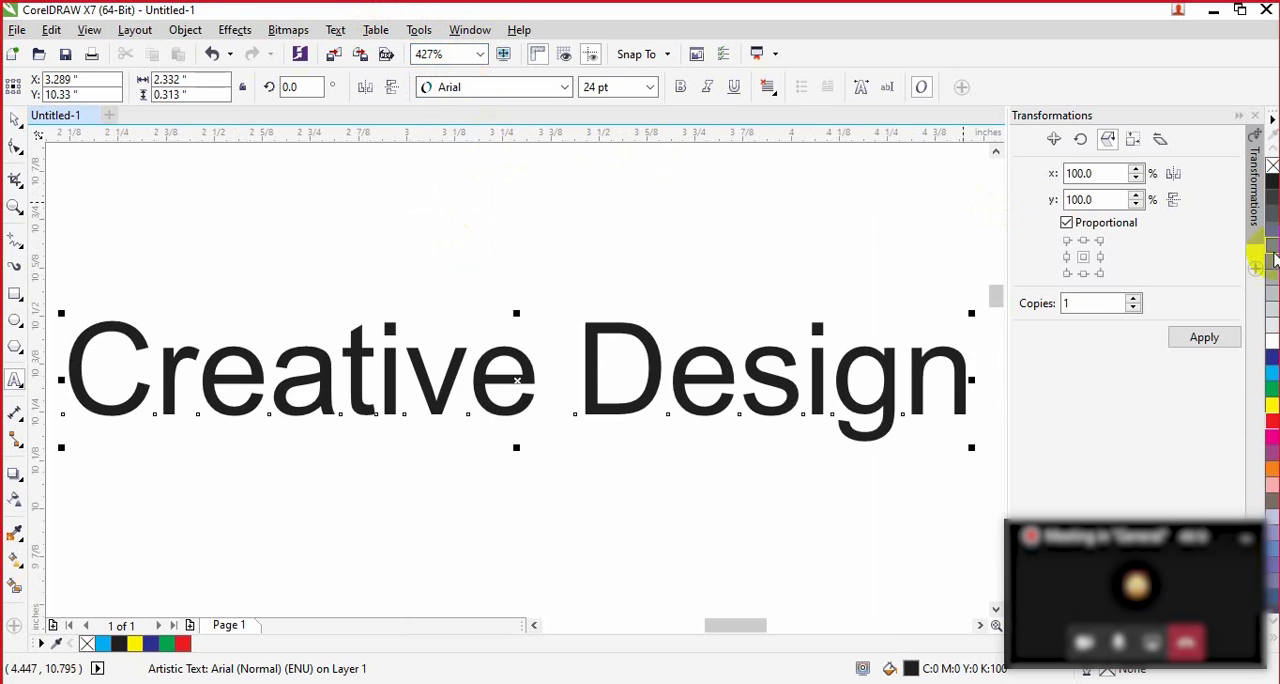
click(1270, 421)
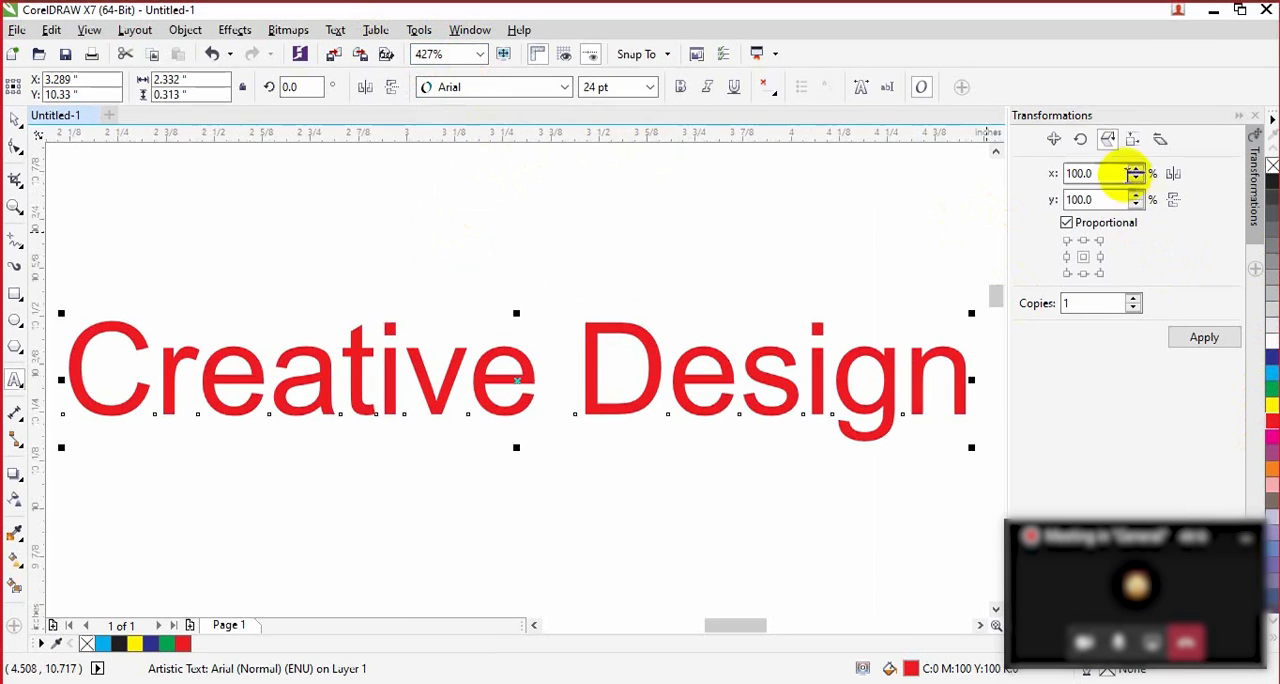
Step: Duplicate the red text in place with one copy at 0.0" relative offset and fill the copy black
click(1054, 140)
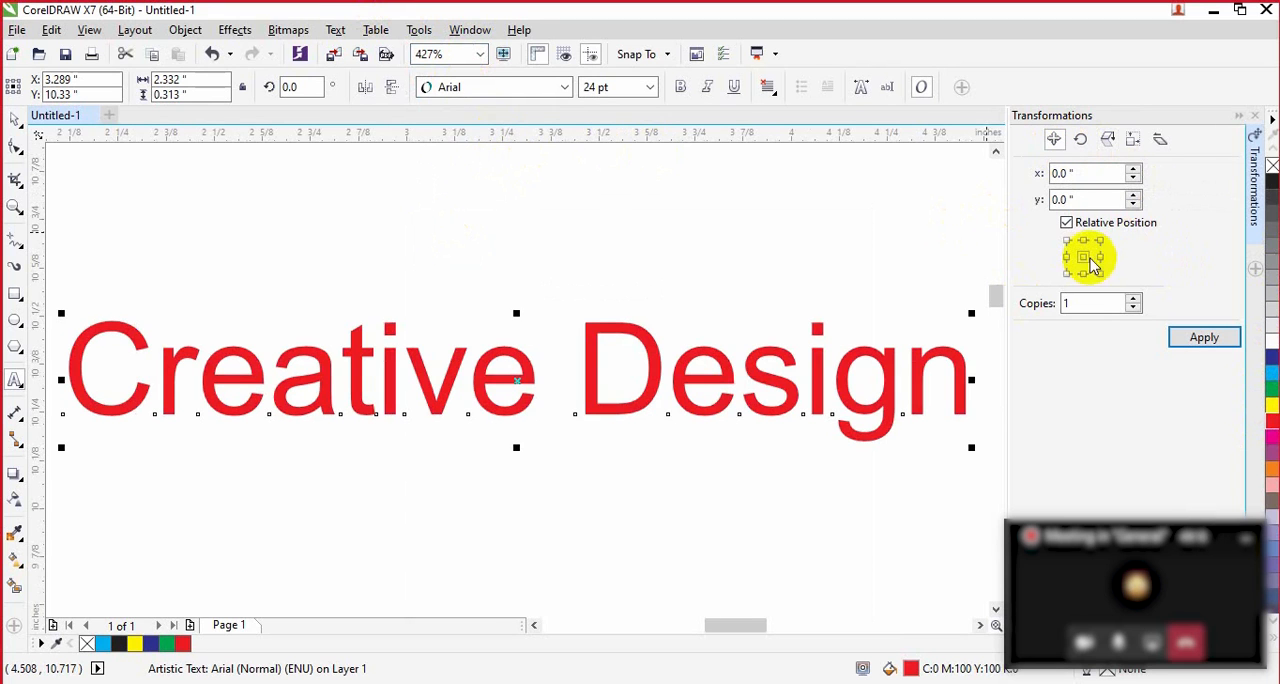
click(1205, 339)
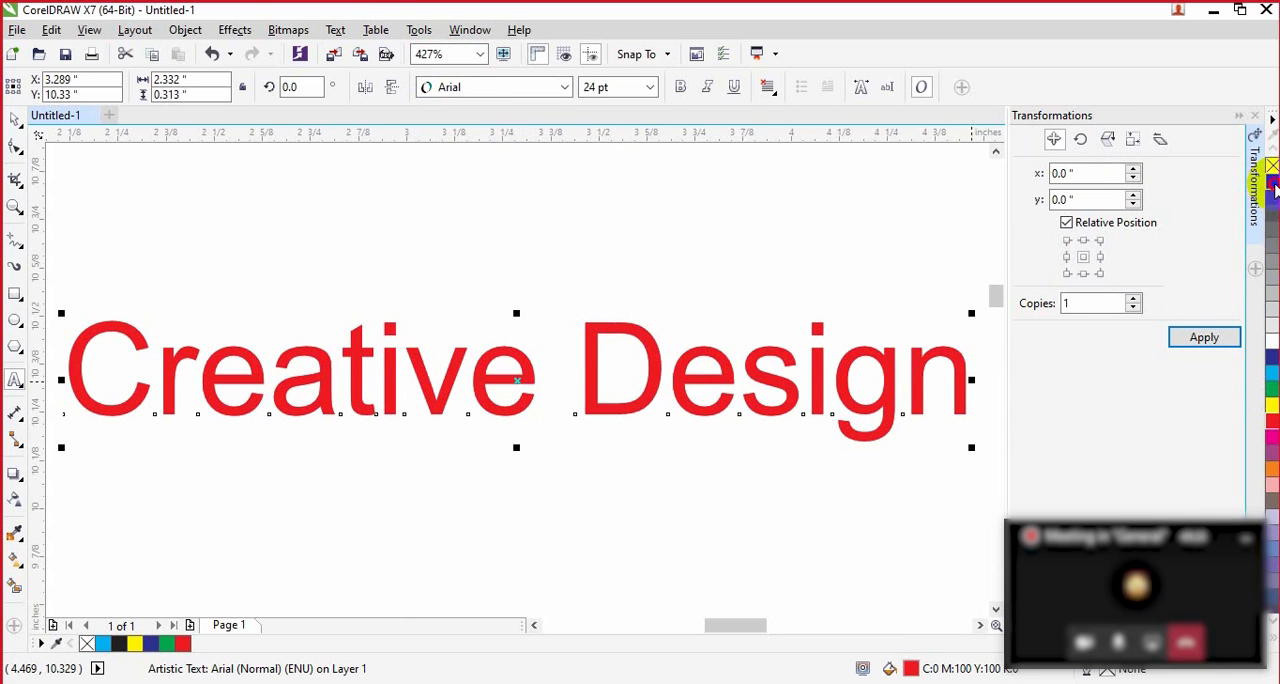
click(1273, 184)
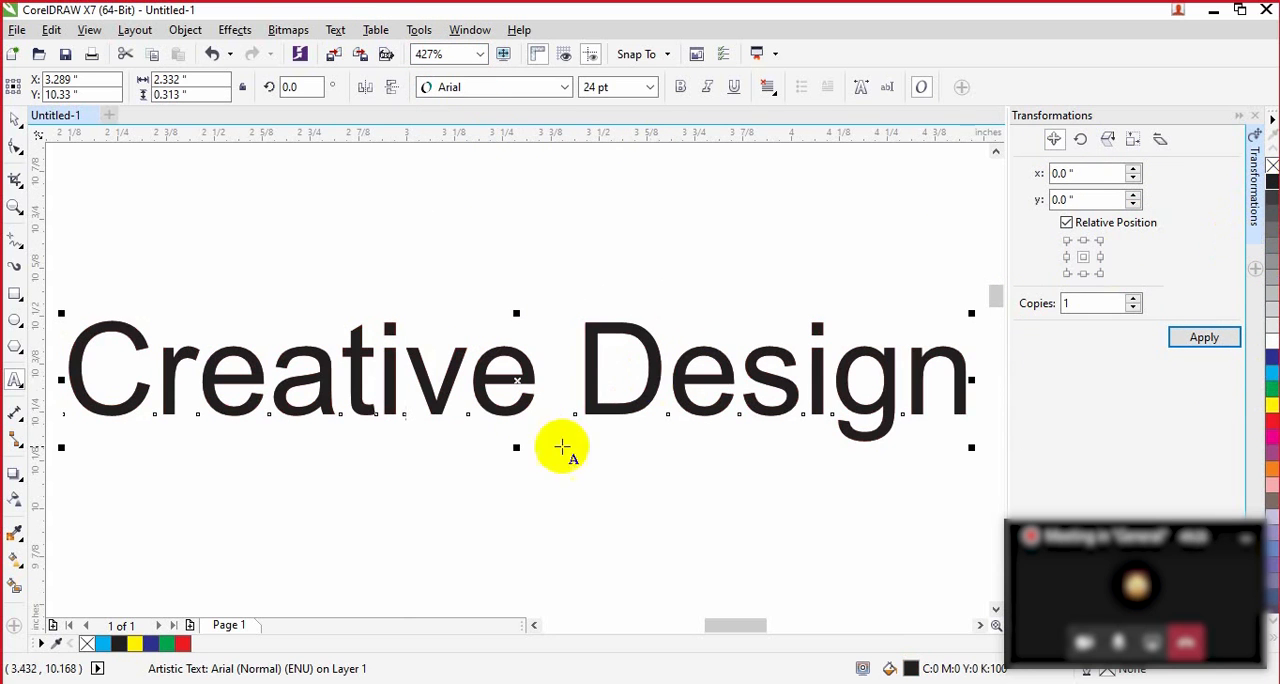
Step: Move the black copy slightly below the red text to check both layers and undo the move
click(16, 119)
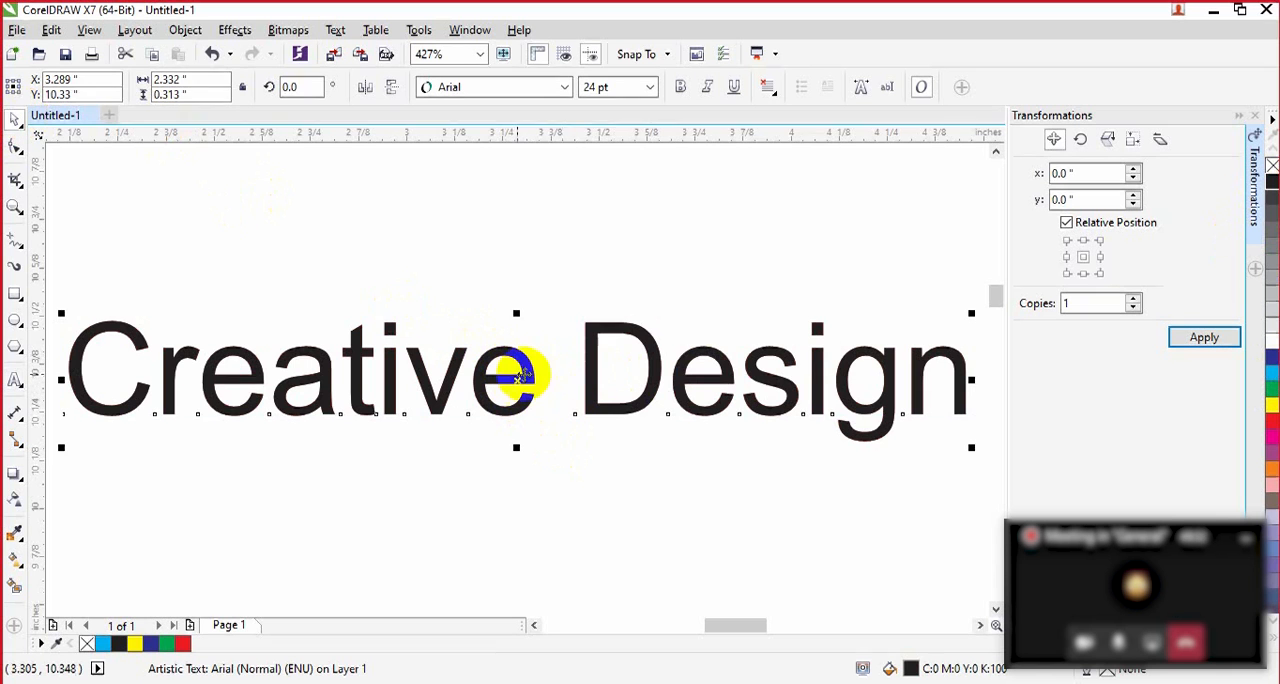
drag(518, 383, 523, 449)
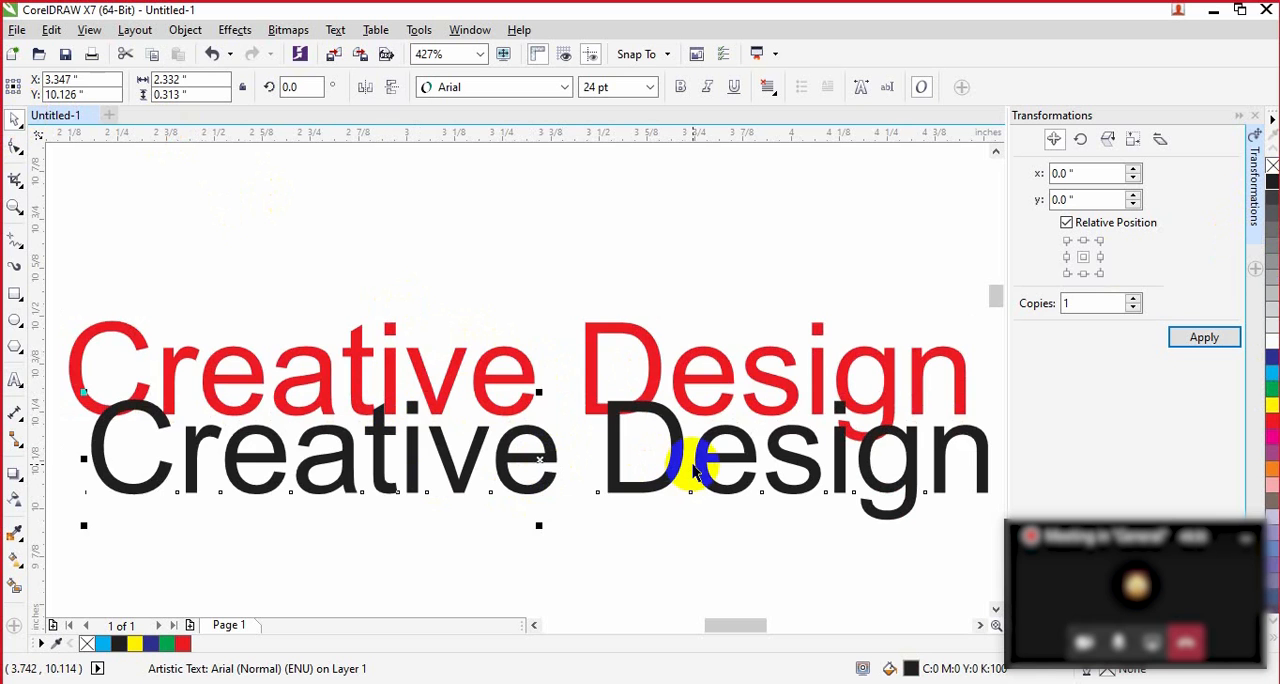
key(ctrl+z)
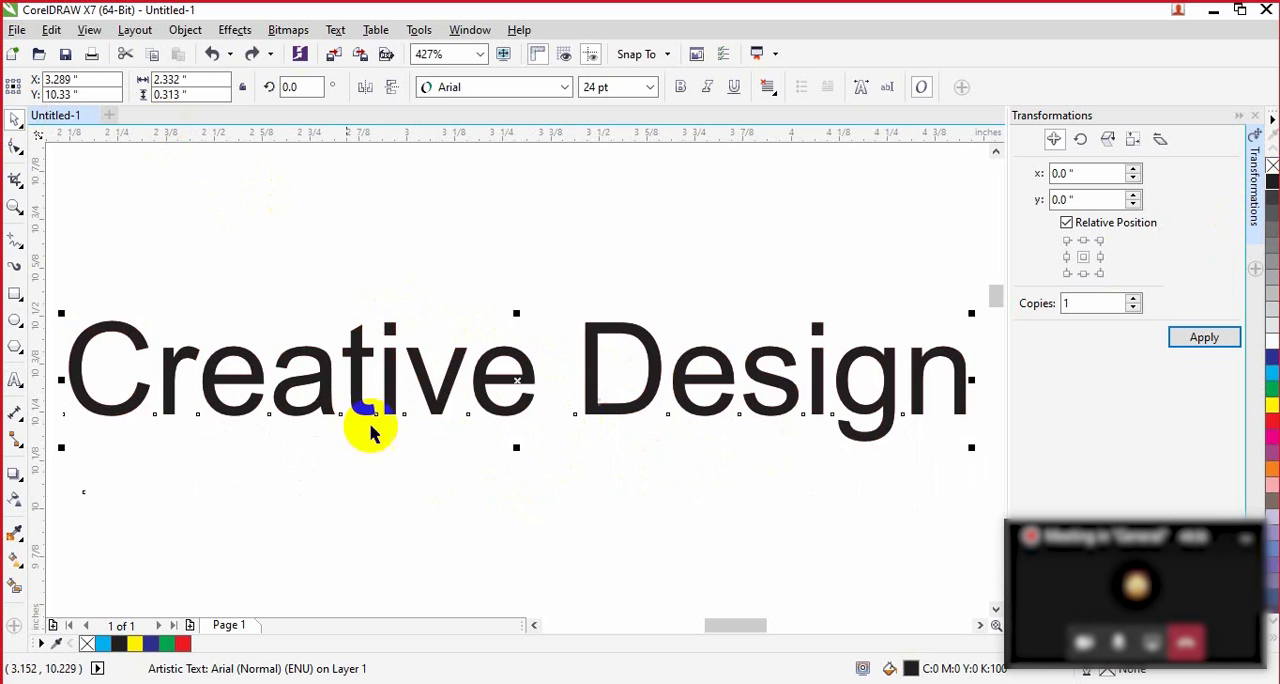
Step: Try uniform transparency of 50 on the black copy, then linear fountain transparency with its midpoint shifted close to the white node
click(20, 500)
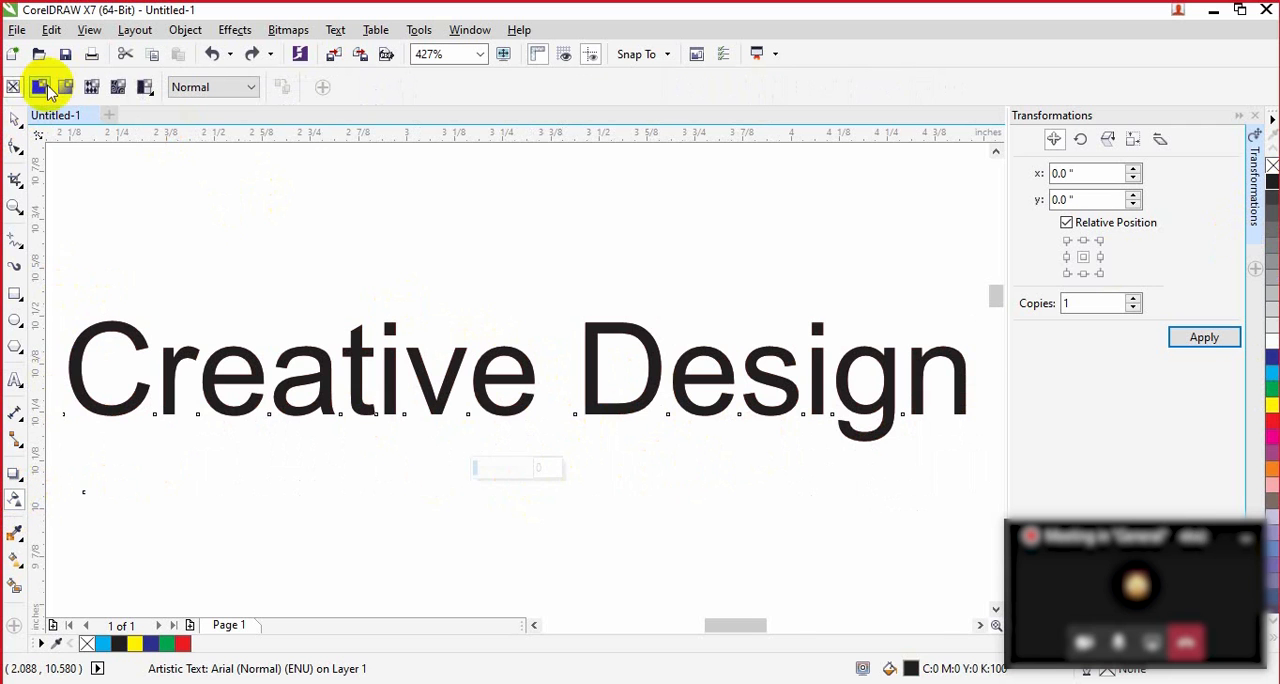
click(38, 88)
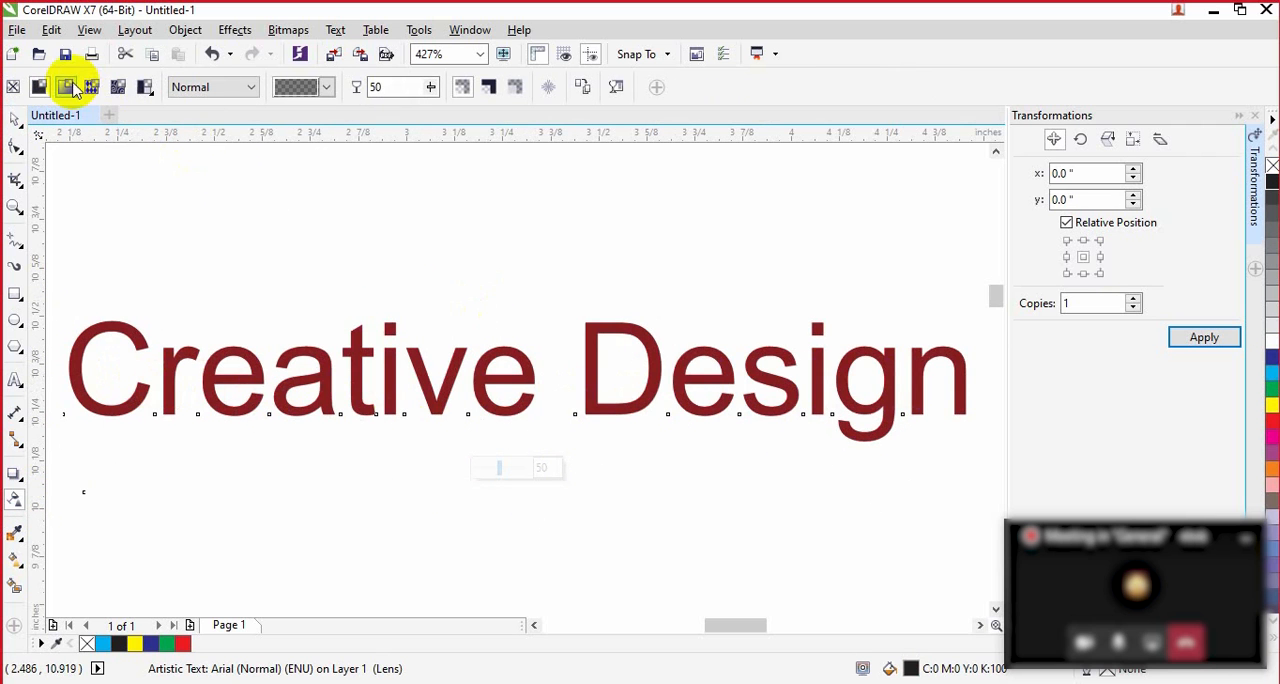
click(66, 87)
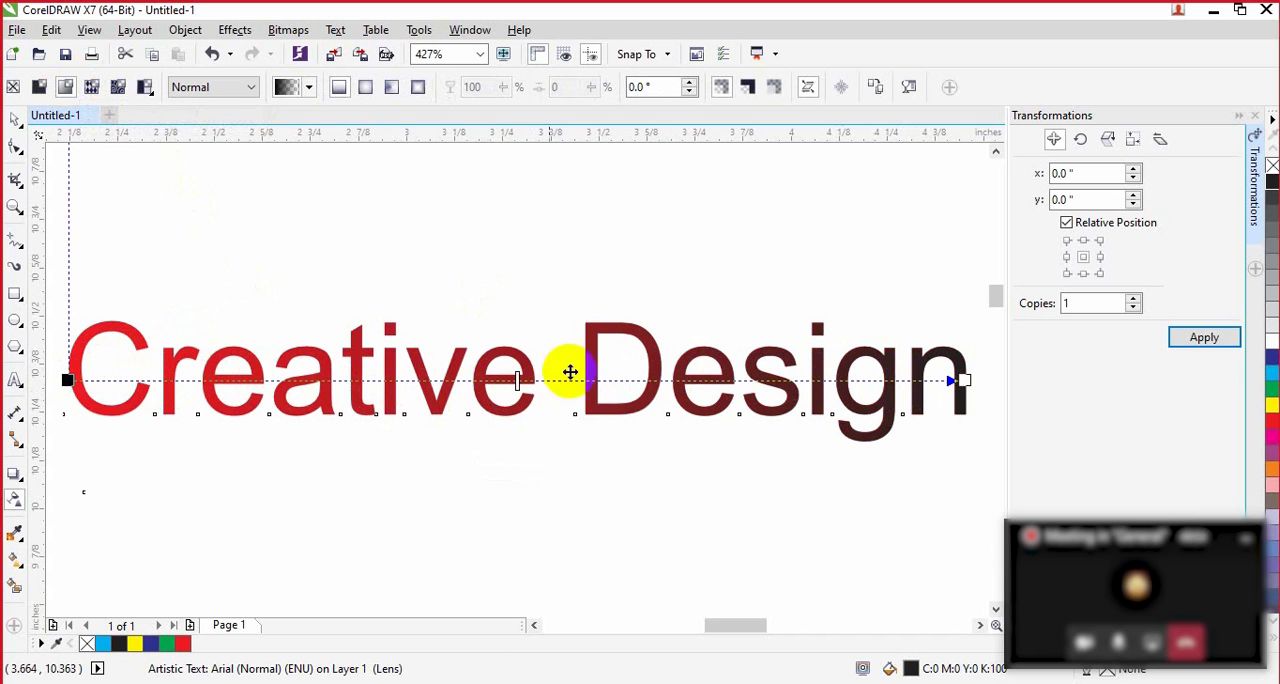
drag(465, 383, 302, 379)
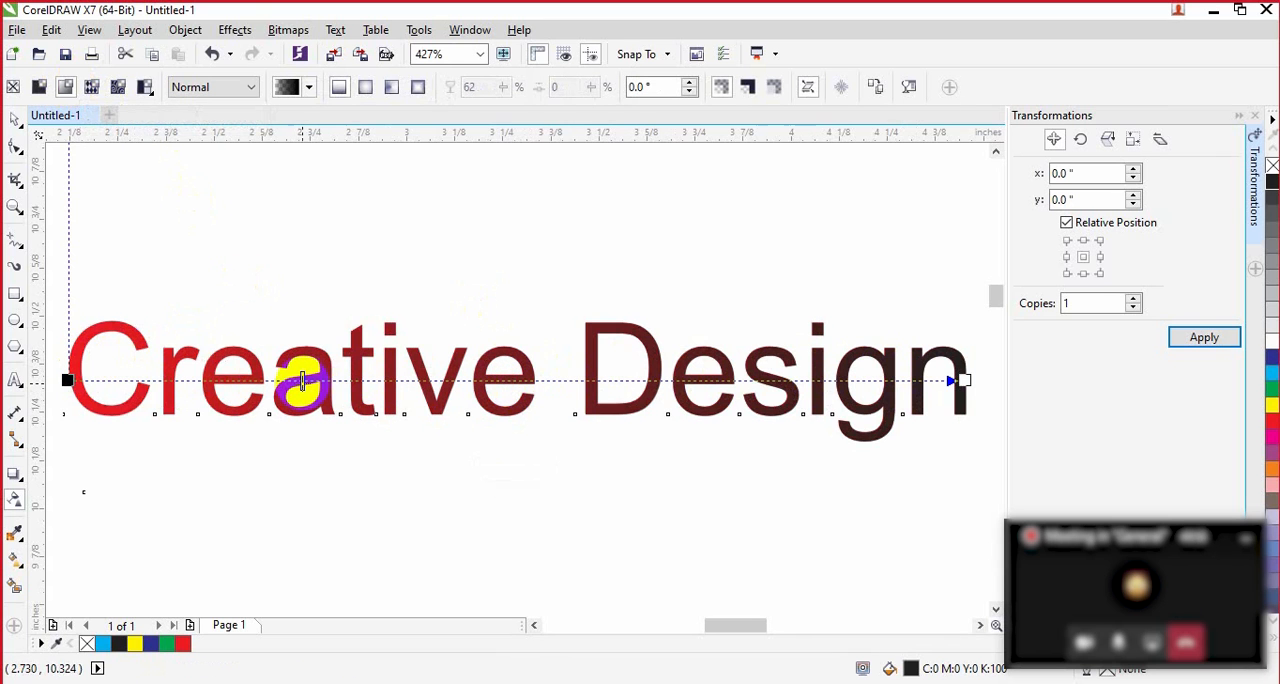
drag(197, 381, 958, 380)
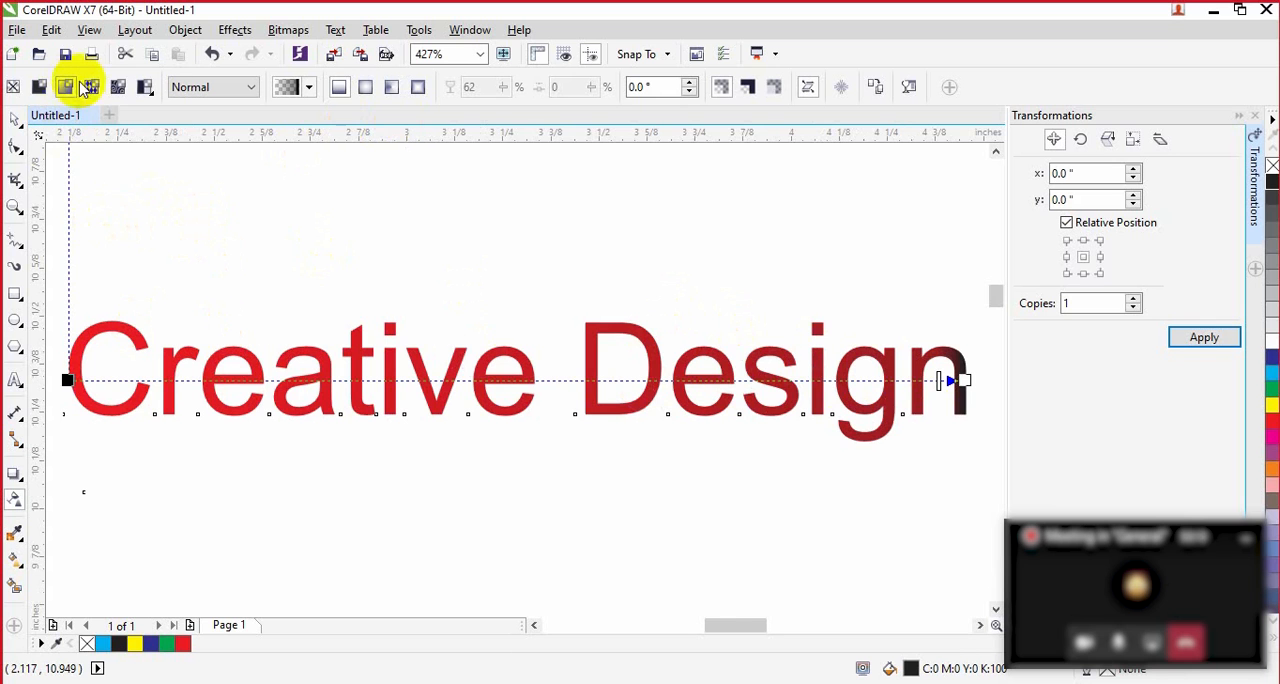
Step: Apply vector pattern transparency to the black copy using the Retro Squares pattern and inspect the lettering
click(93, 88)
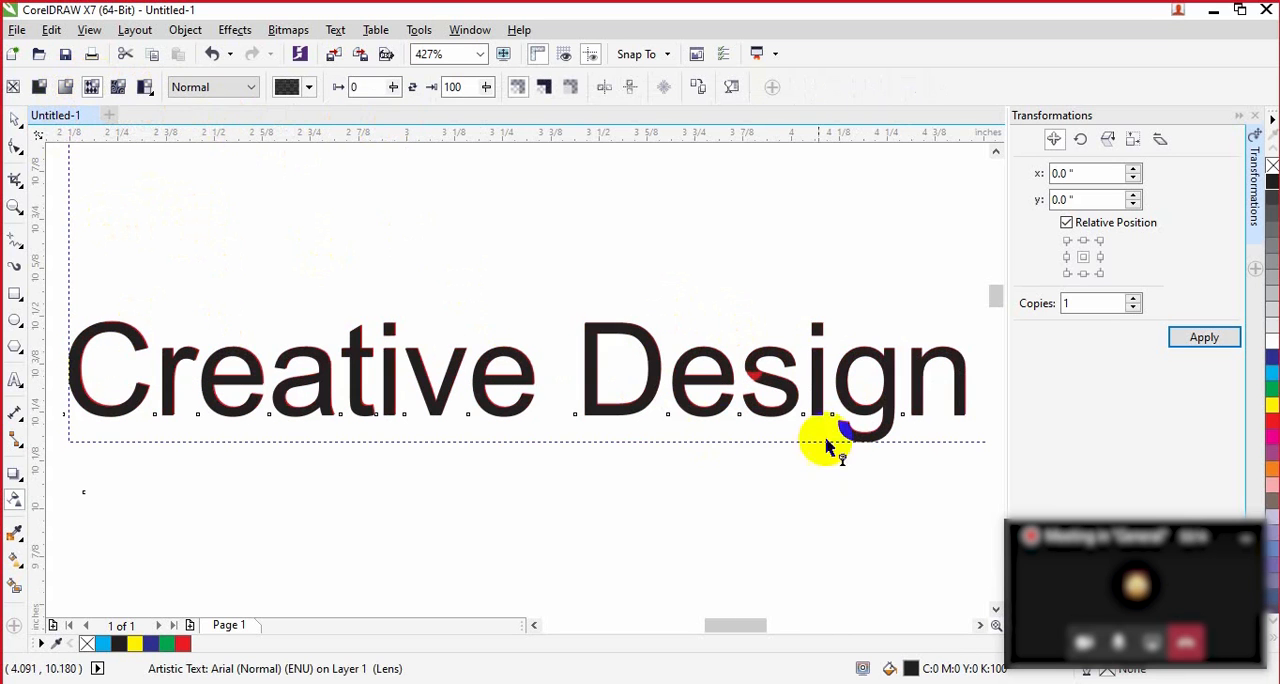
click(308, 94)
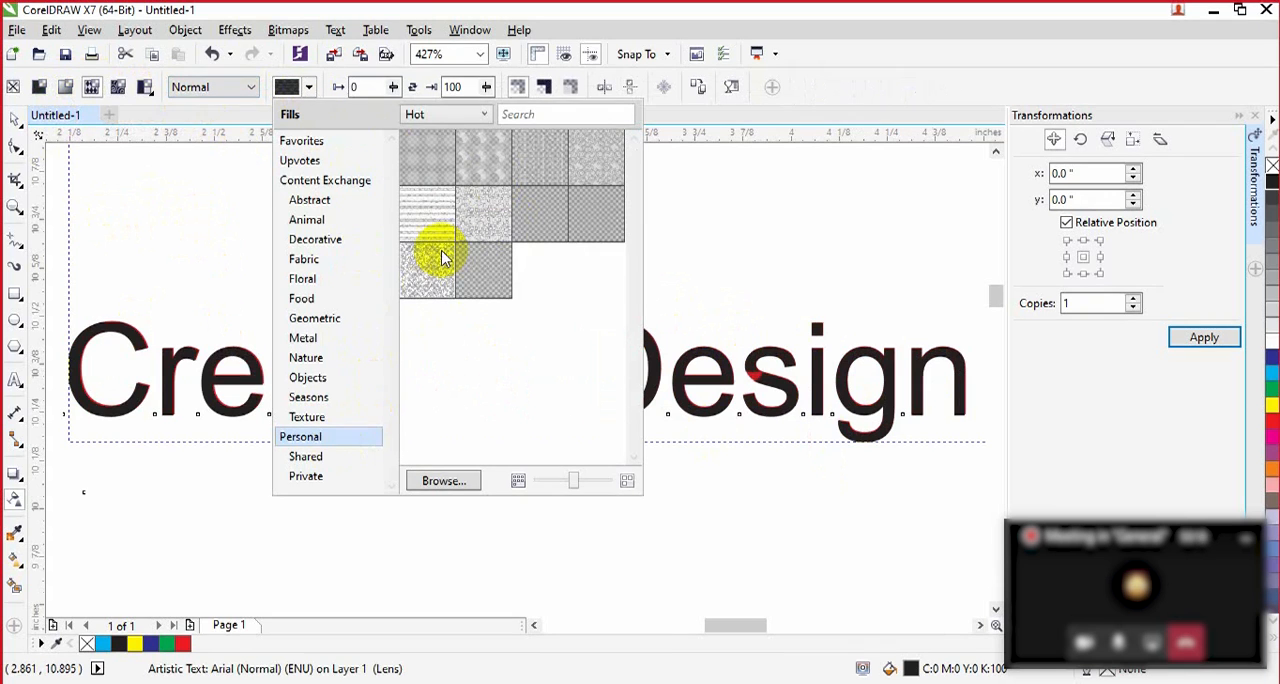
mouse_move(500, 215)
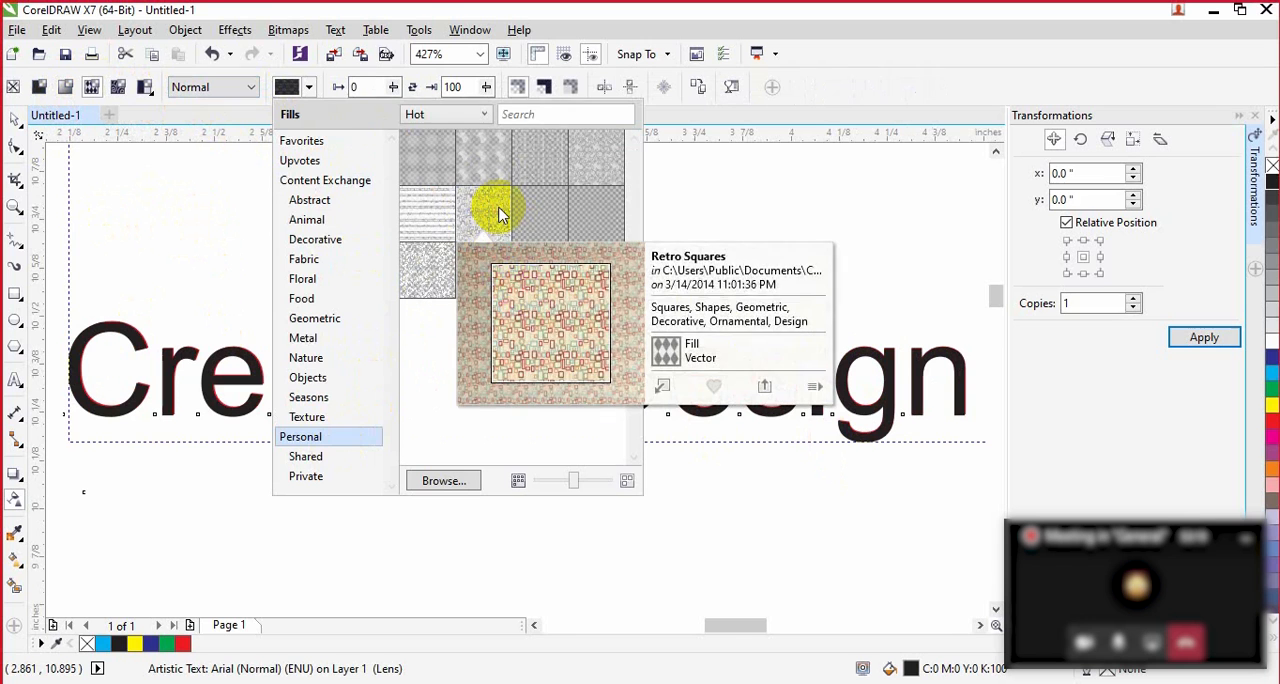
click(665, 387)
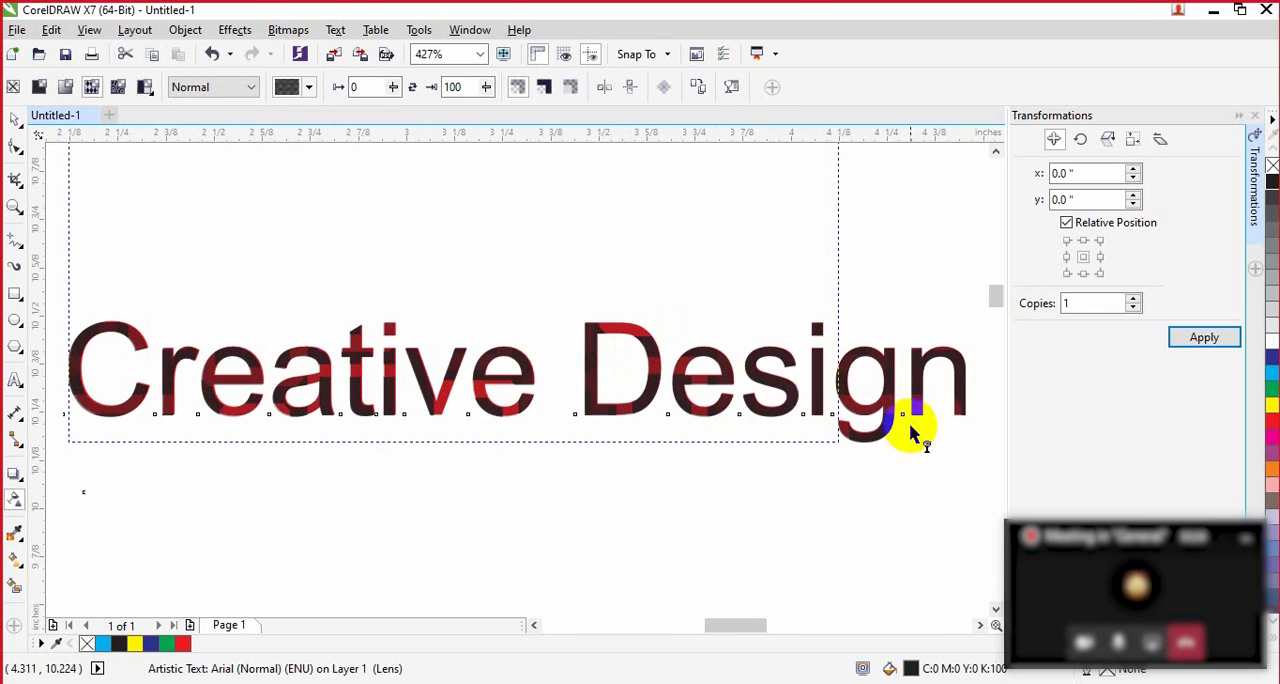
scroll(911, 349, down, 2)
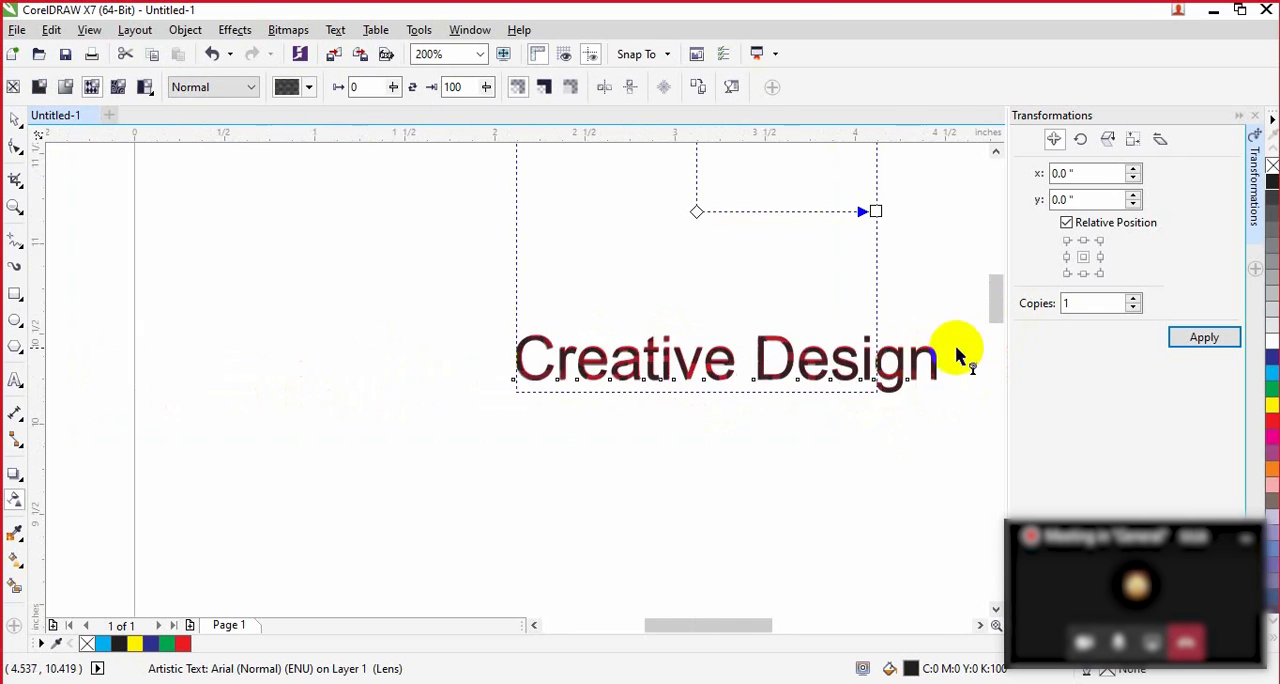
scroll(965, 350, up, 2)
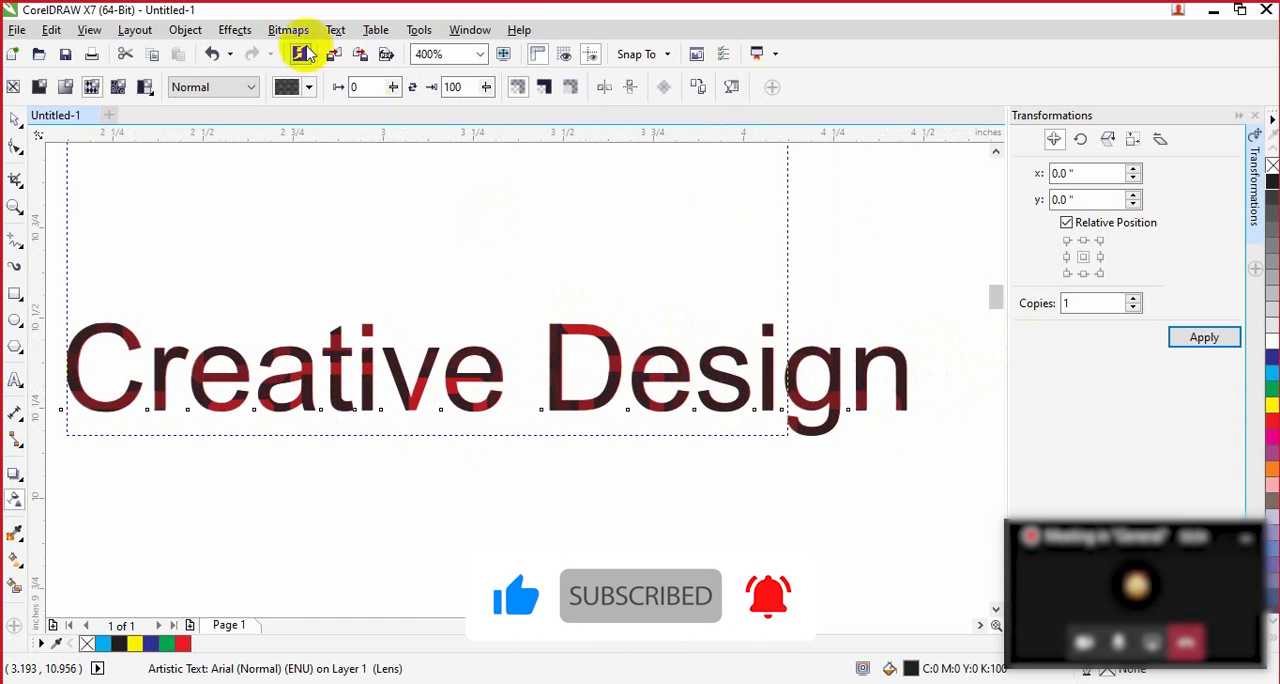
Step: Switch the black copy to two-color pattern transparency and try different patterns from the transparency picker
click(145, 88)
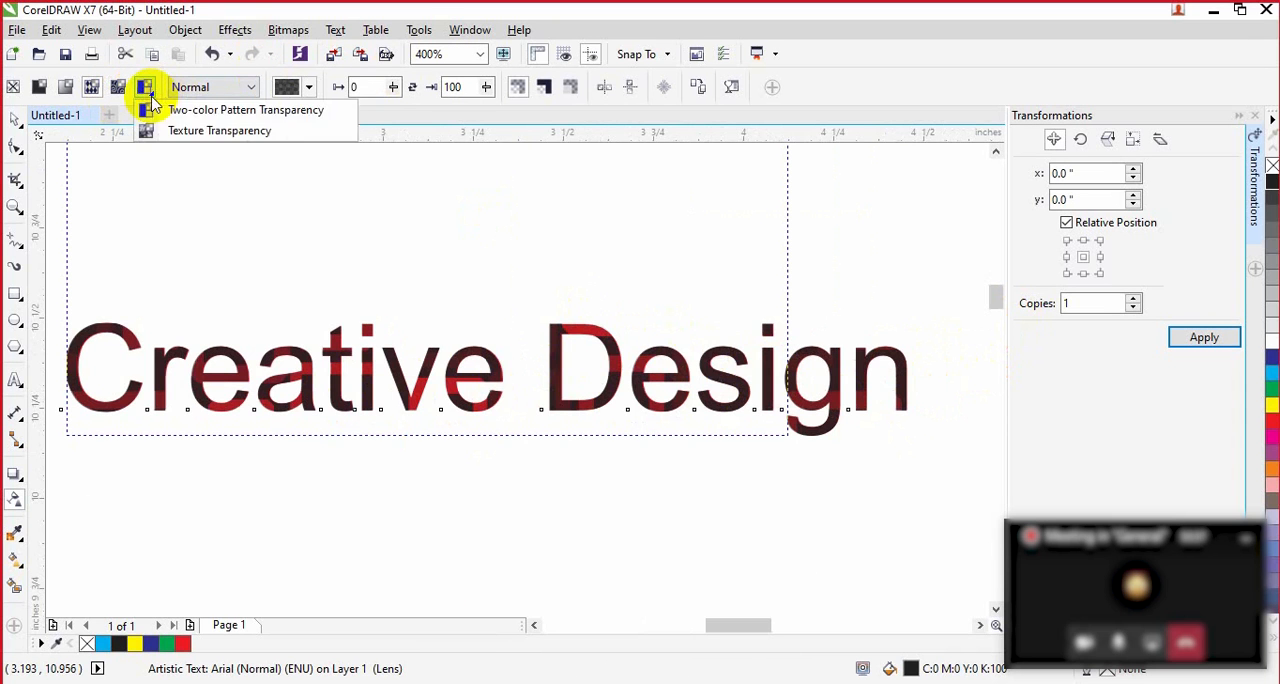
click(209, 118)
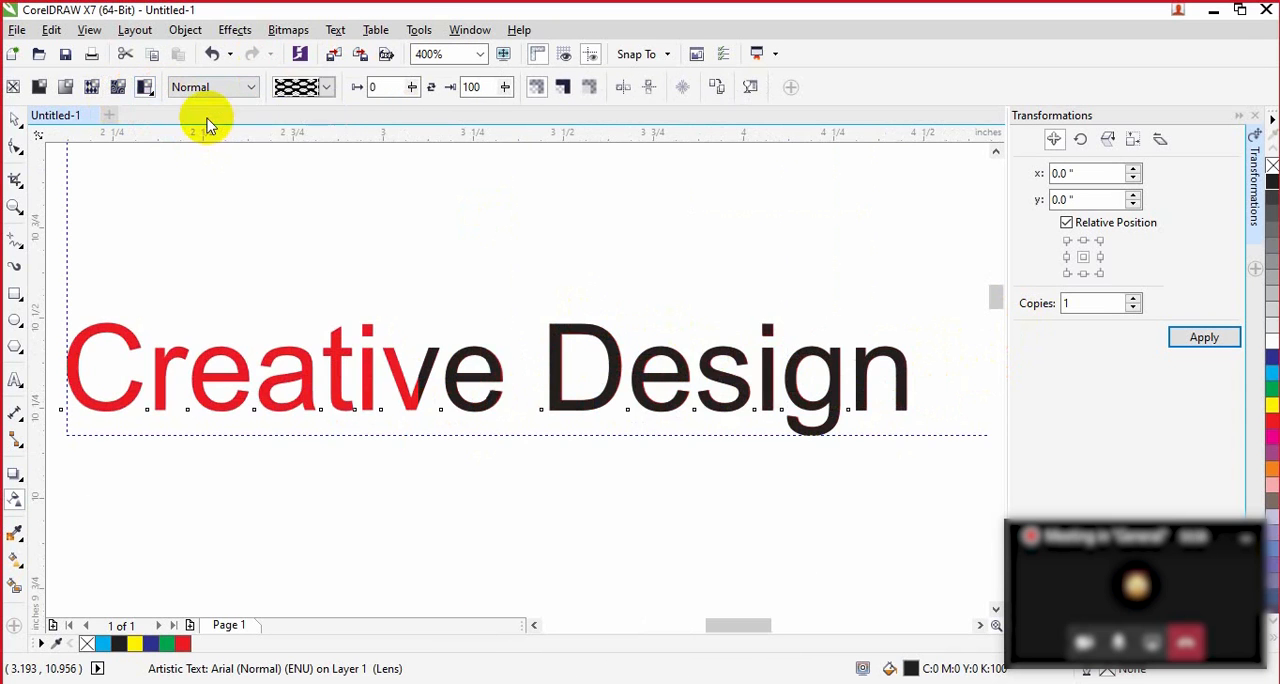
click(326, 87)
click(389, 305)
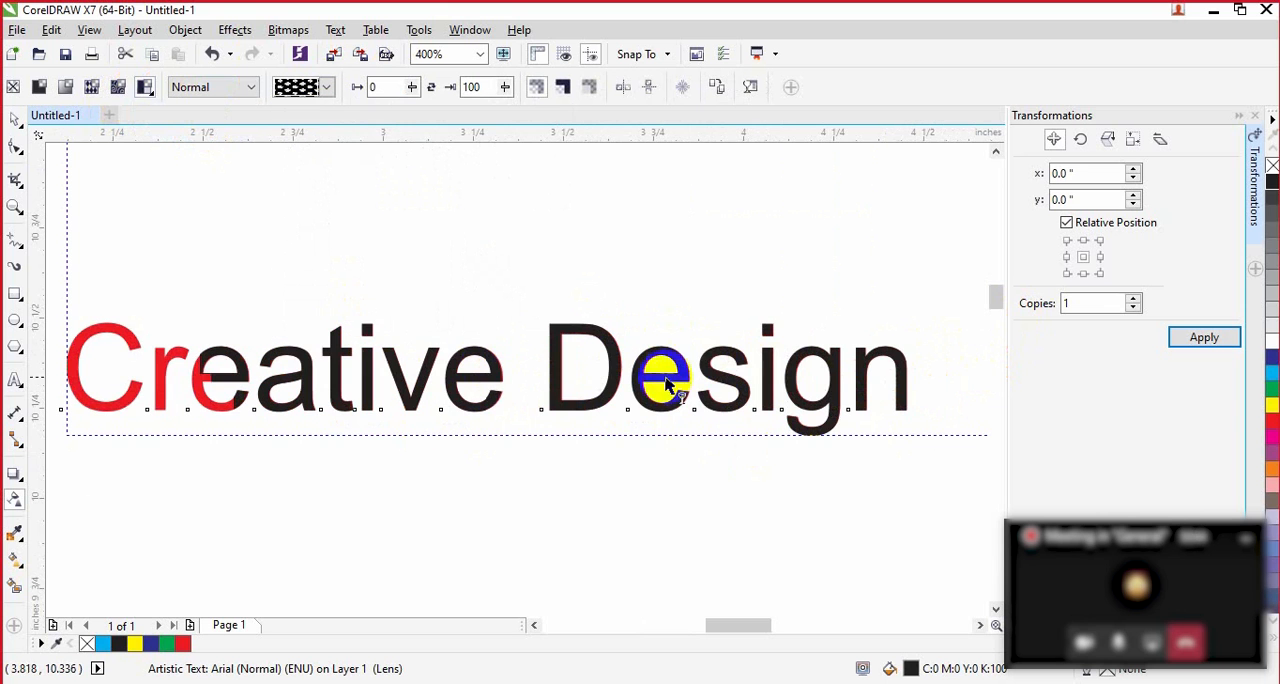
click(328, 88)
click(309, 124)
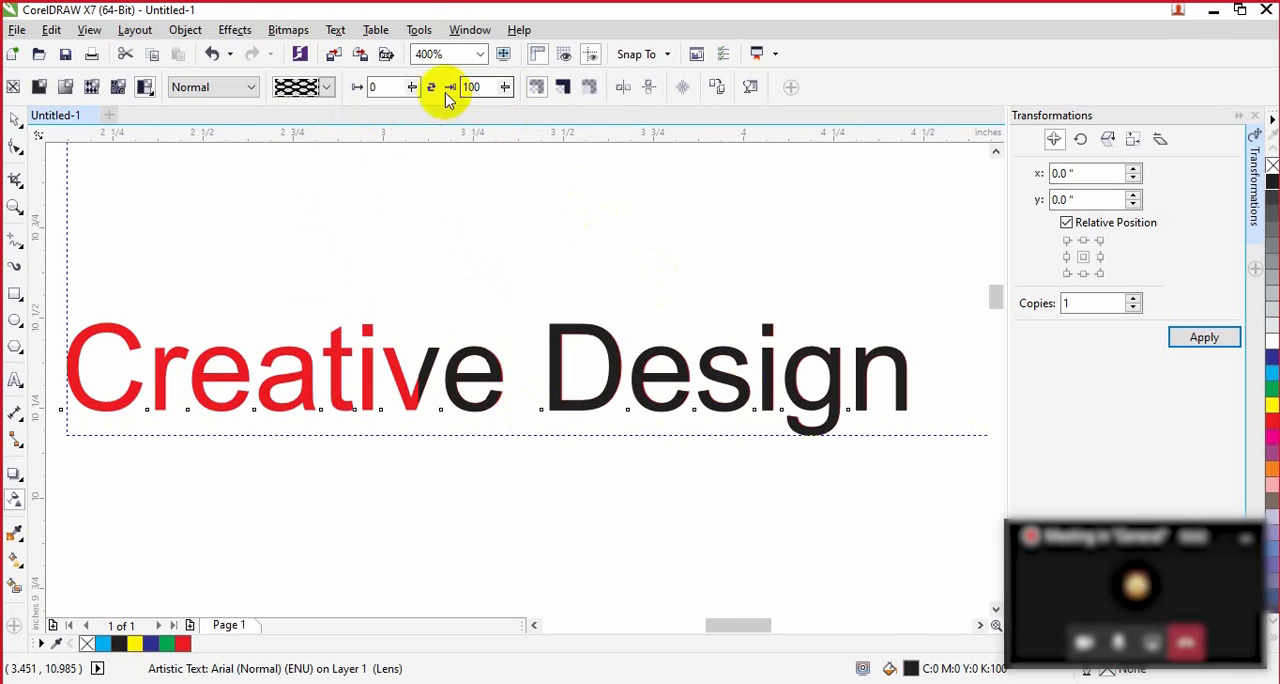
Step: Set both the foreground and background transparency of the two-color pattern to 50
click(395, 86)
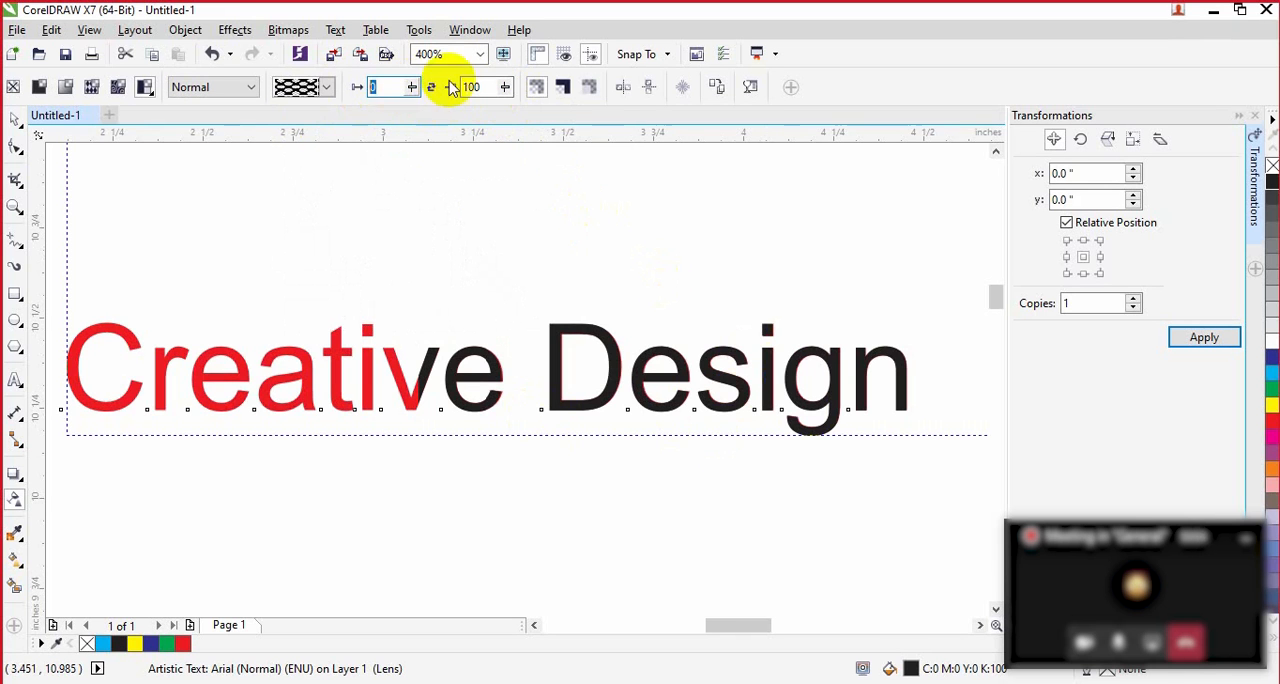
text(50)
key(Return)
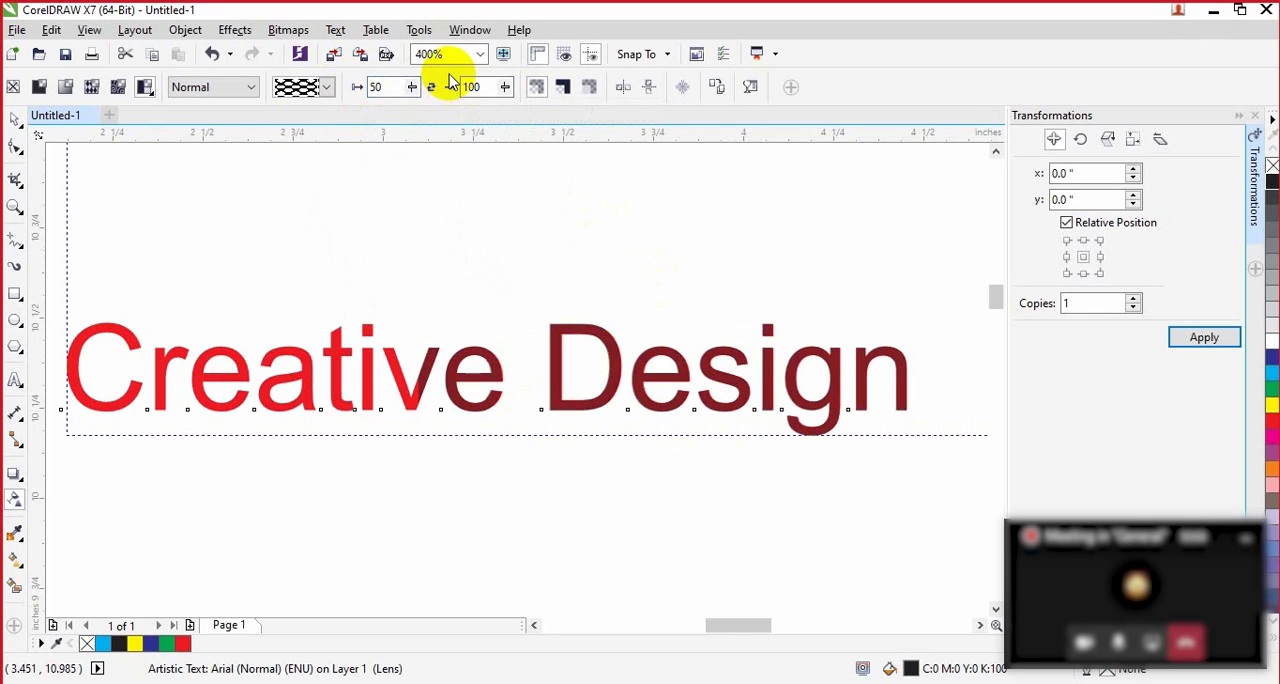
double_click(472, 87)
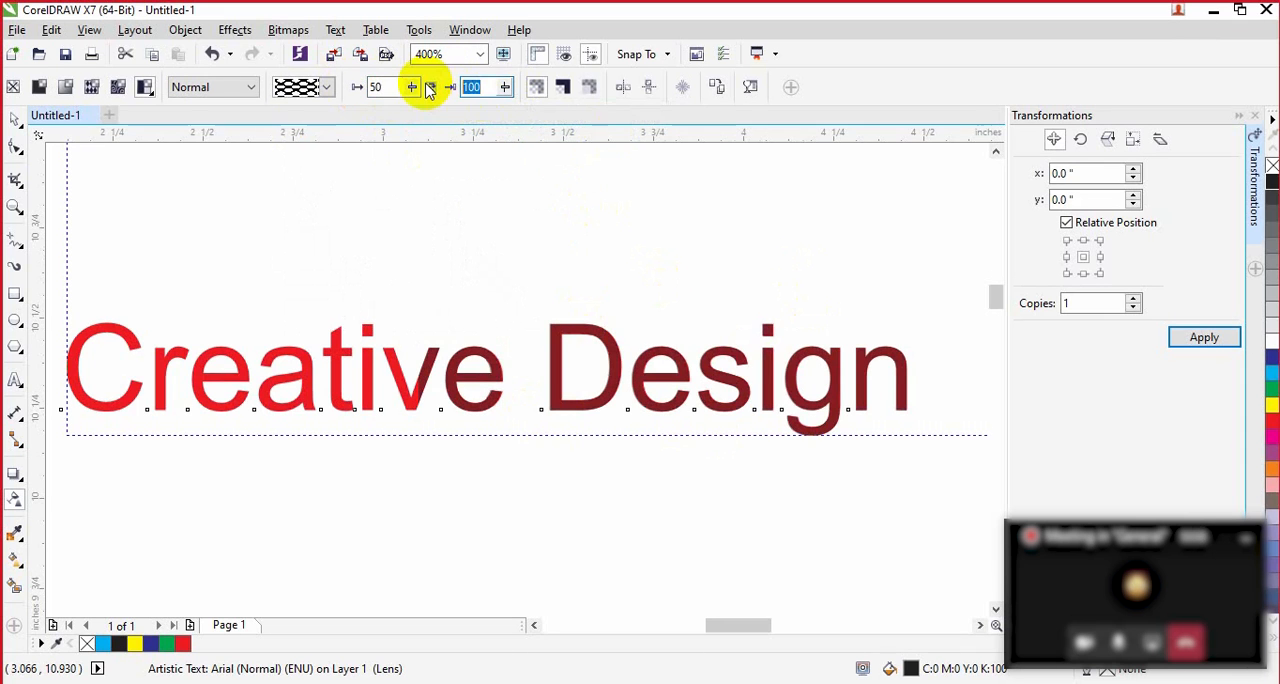
key(Return)
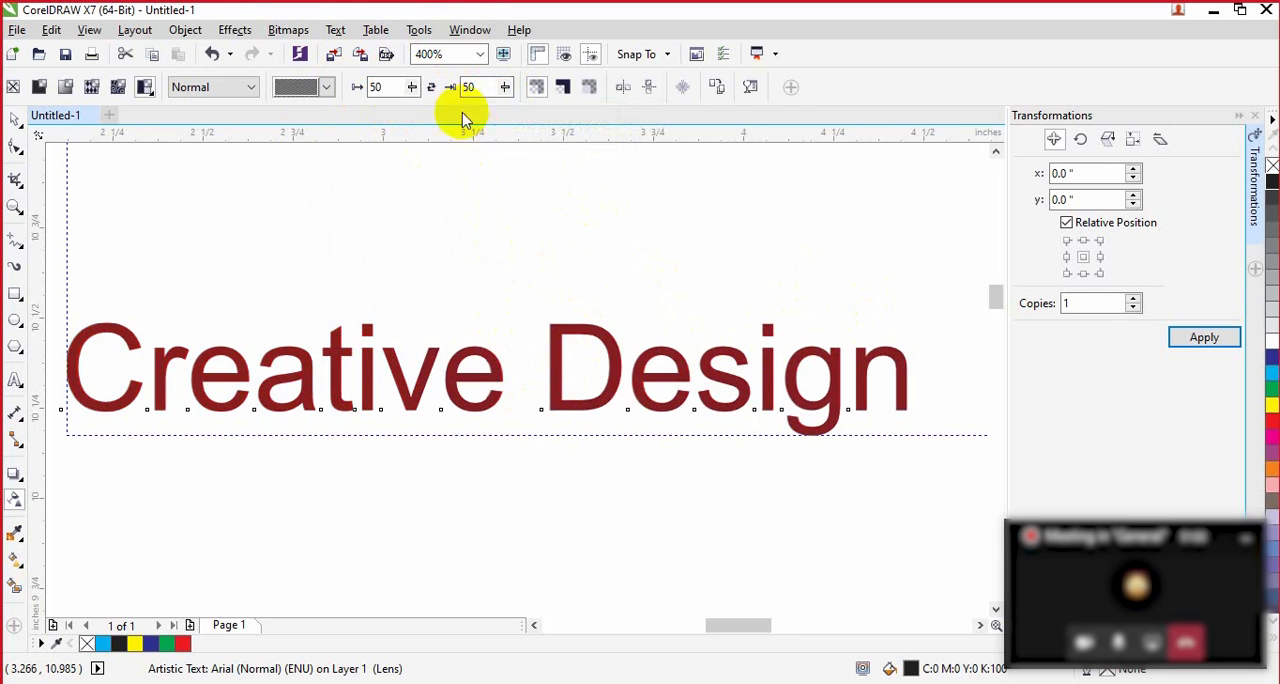
Step: Switch the black copy to texture transparency and choose another texture from the Samples library
click(148, 90)
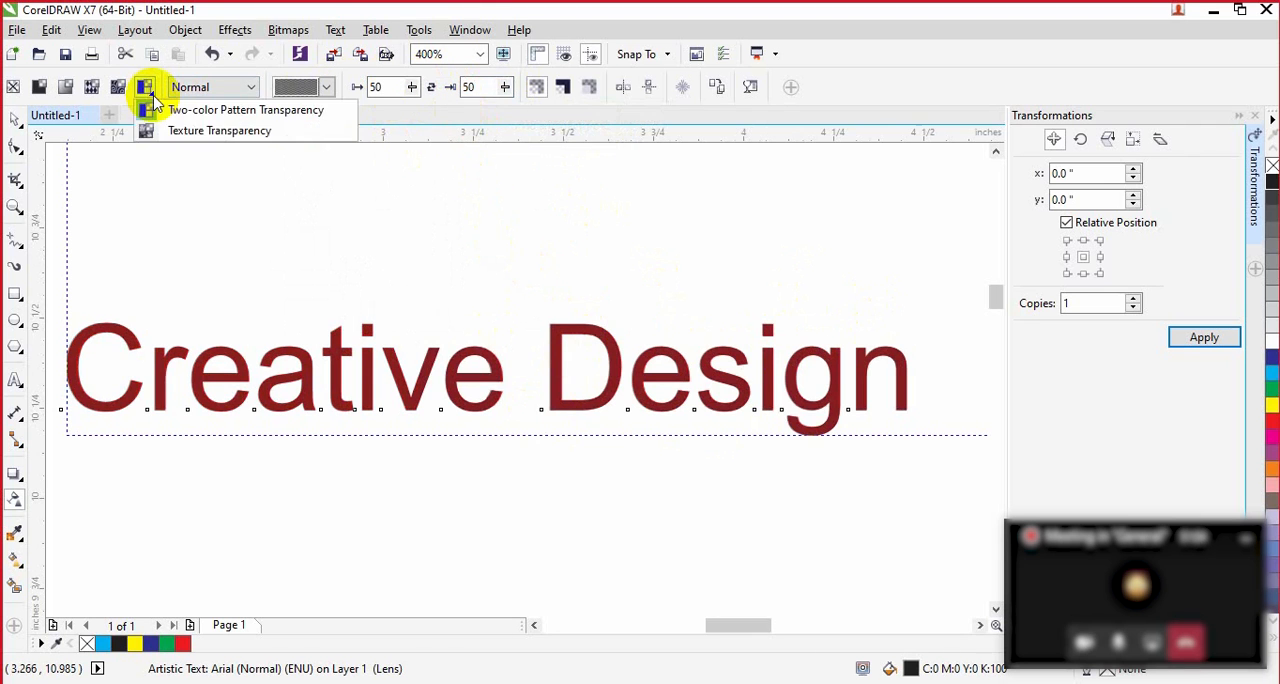
click(187, 132)
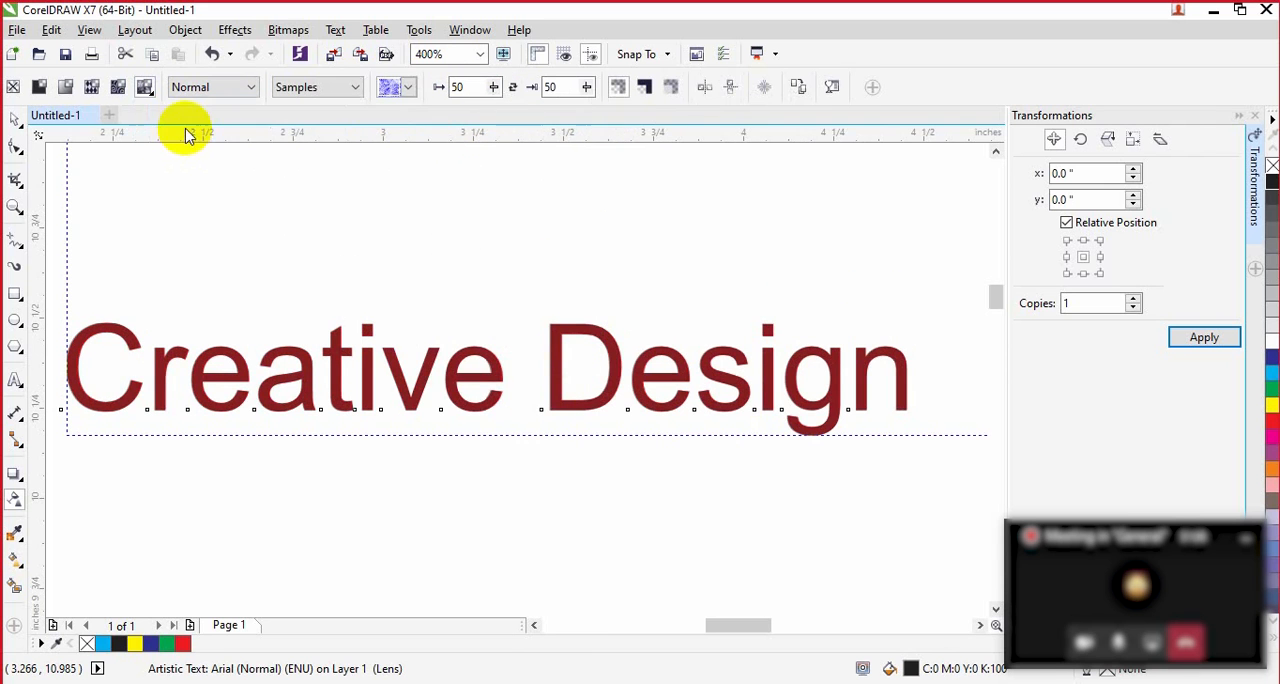
click(400, 87)
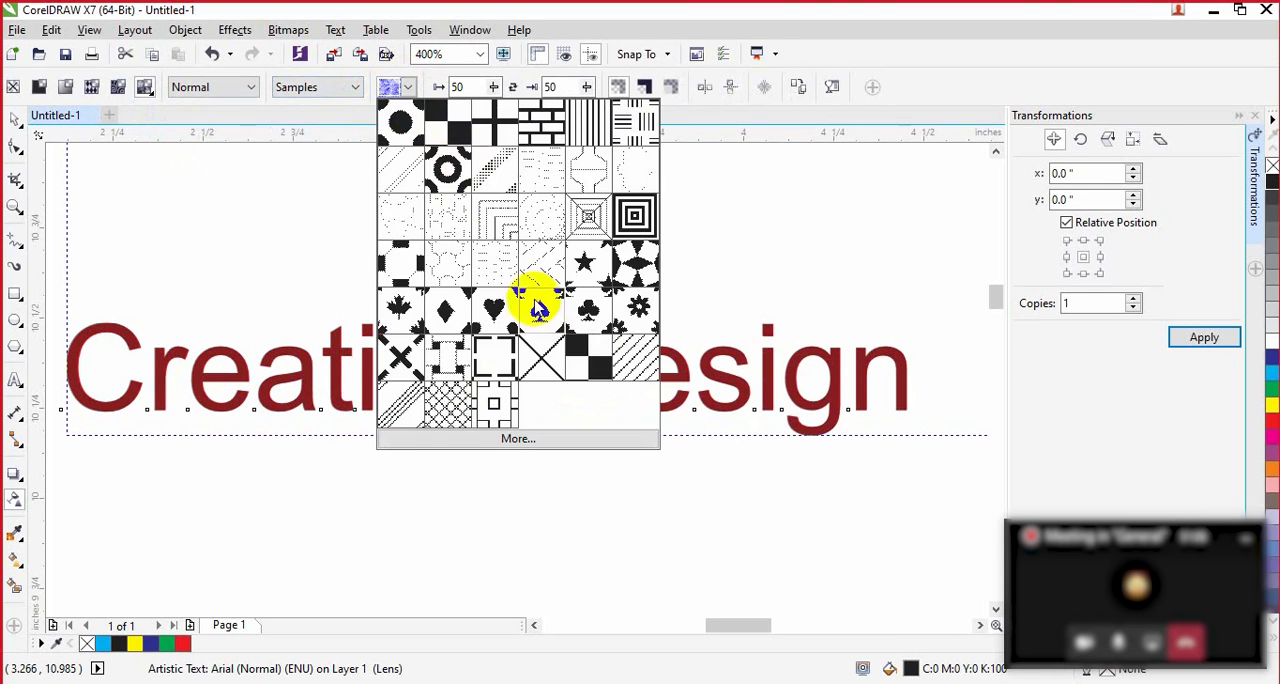
click(400, 354)
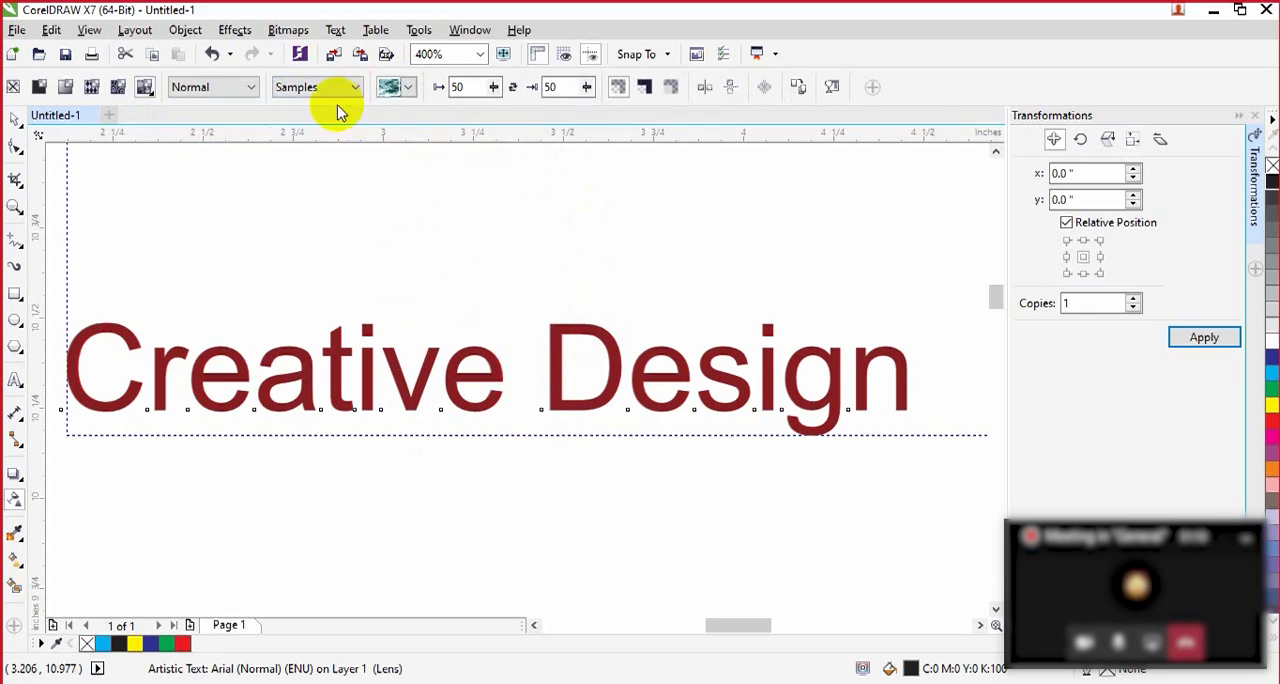
Step: Set both the foreground and background transparency of the texture to 0
drag(477, 90, 416, 91)
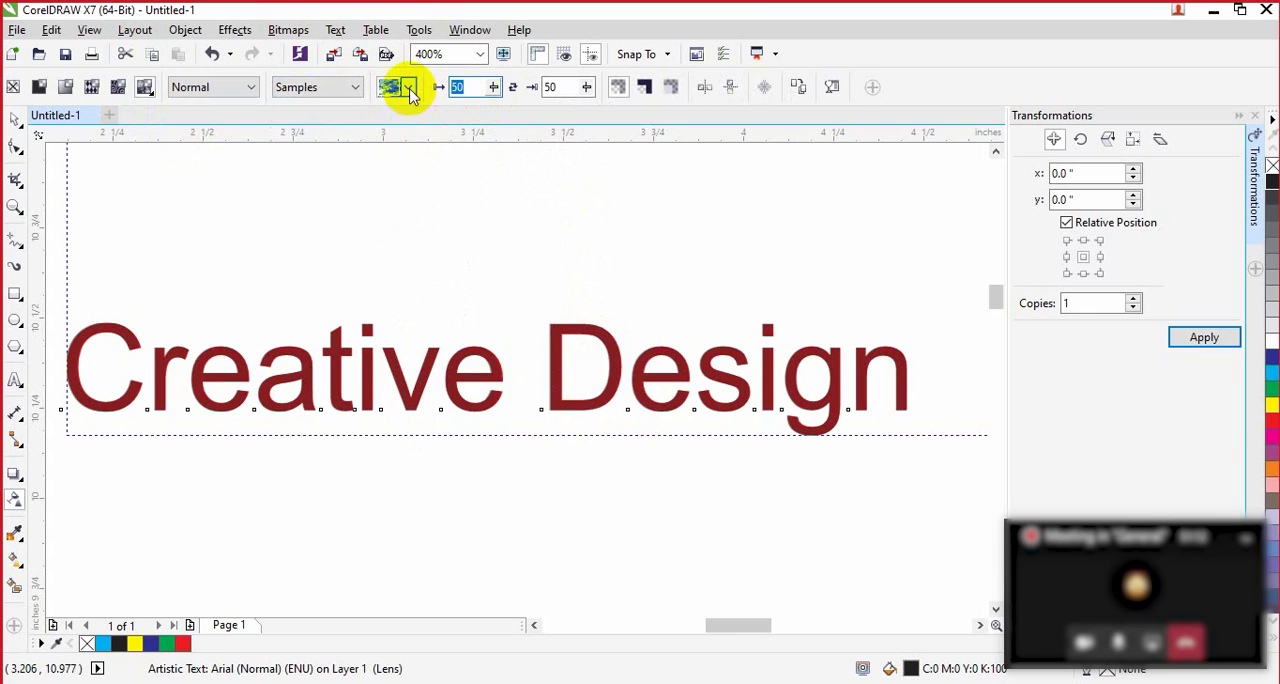
text(0)
key(Return)
double_click(557, 89)
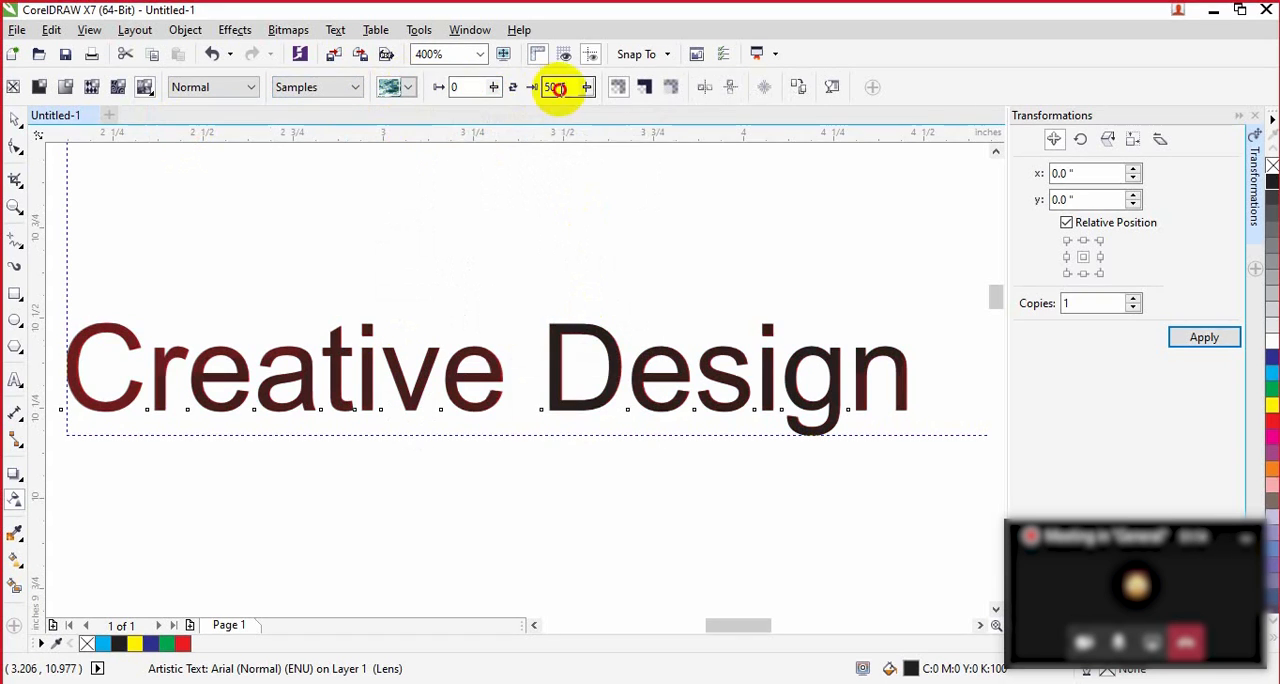
text(0)
key(Return)
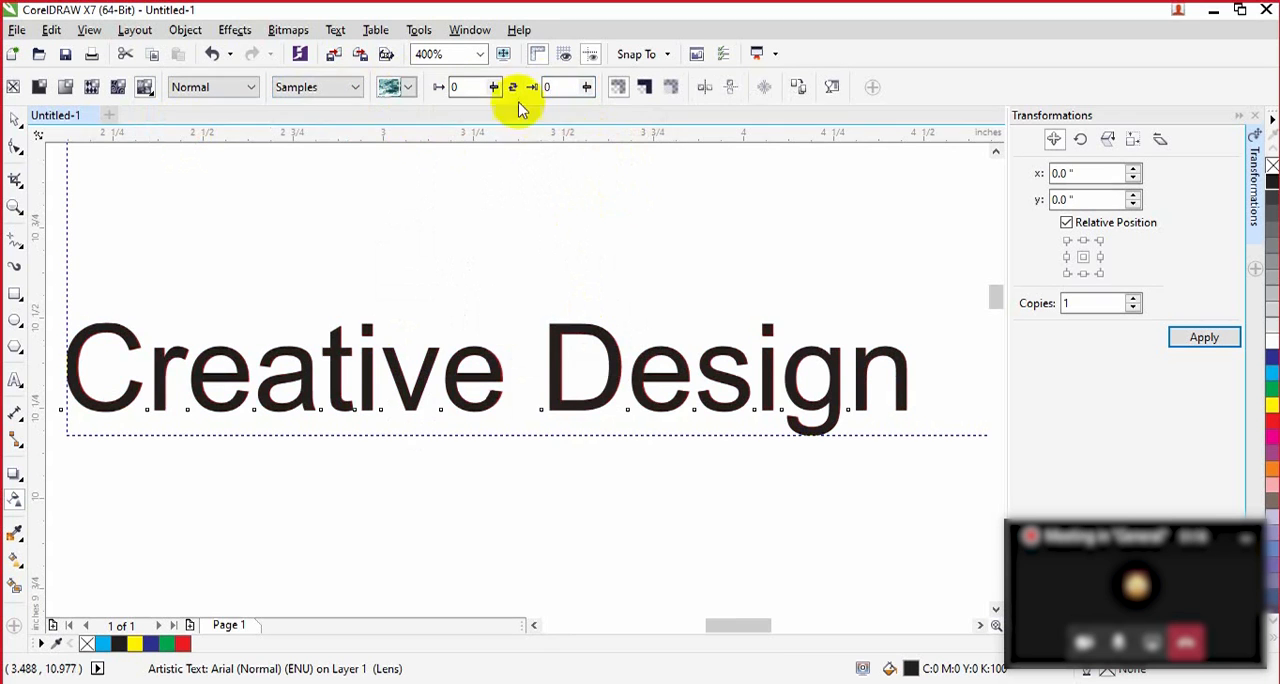
Step: Try a background transparency of 50 and then 100 on the textured black copy
double_click(552, 88)
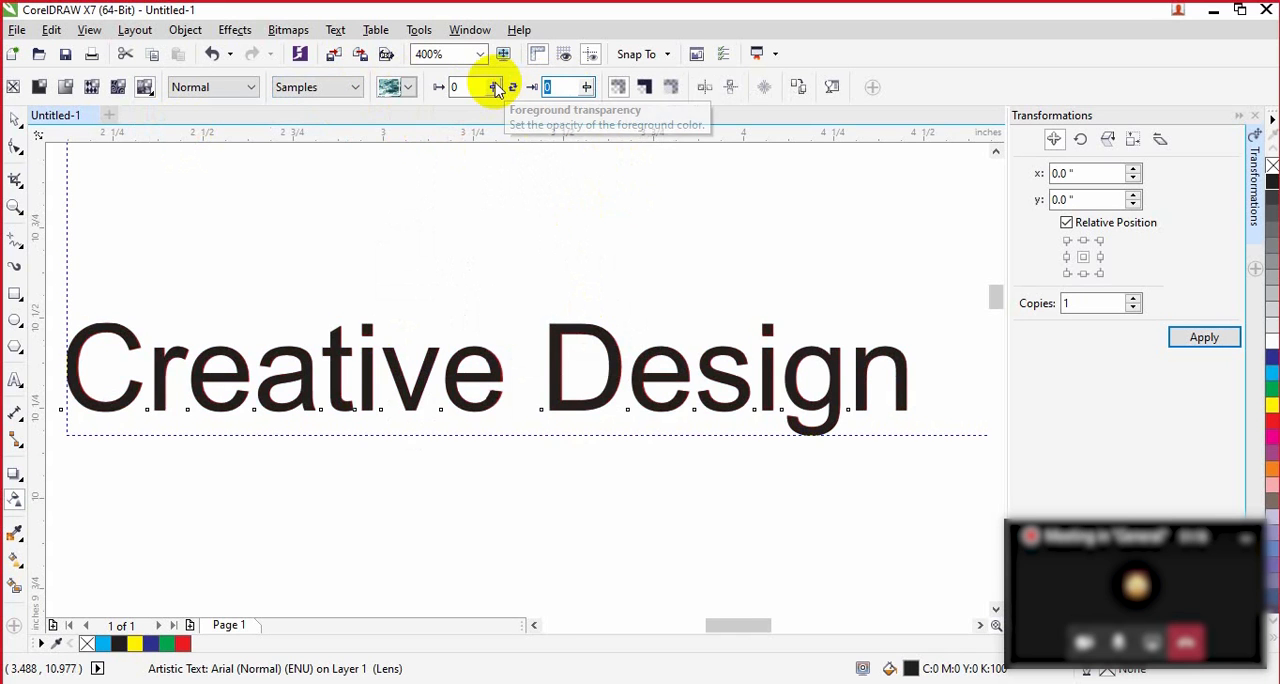
text(5)
key(Return)
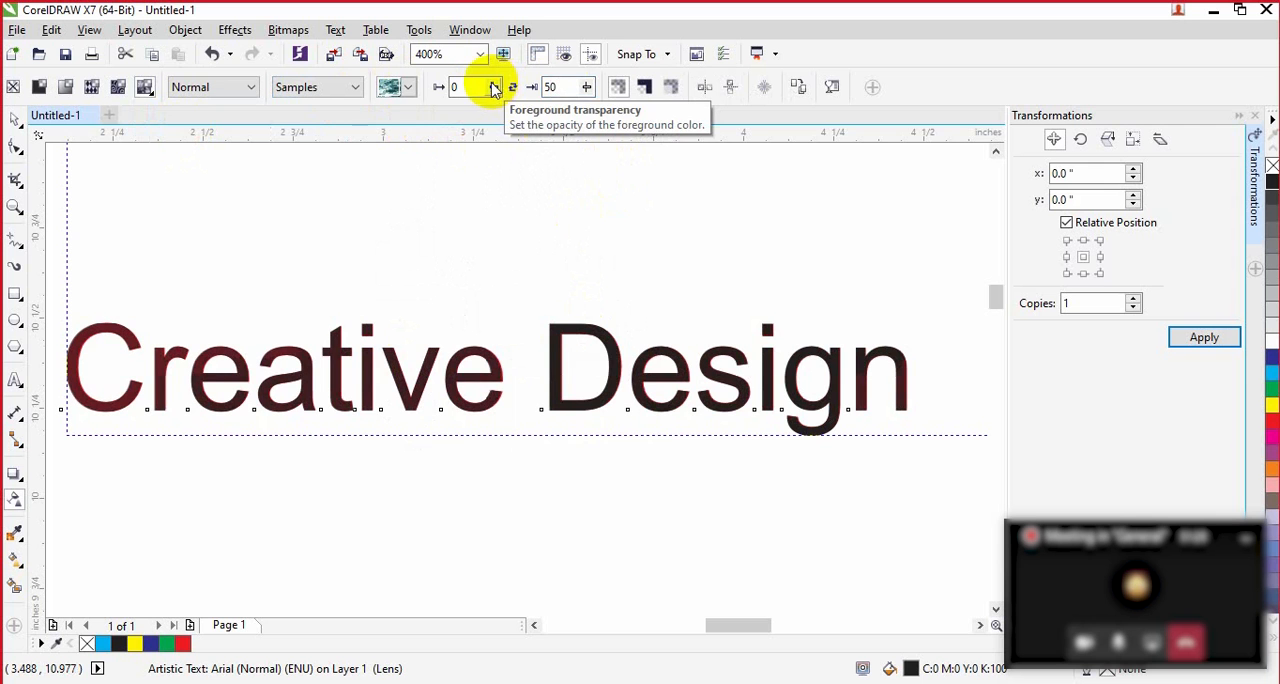
double_click(577, 88)
text(1)
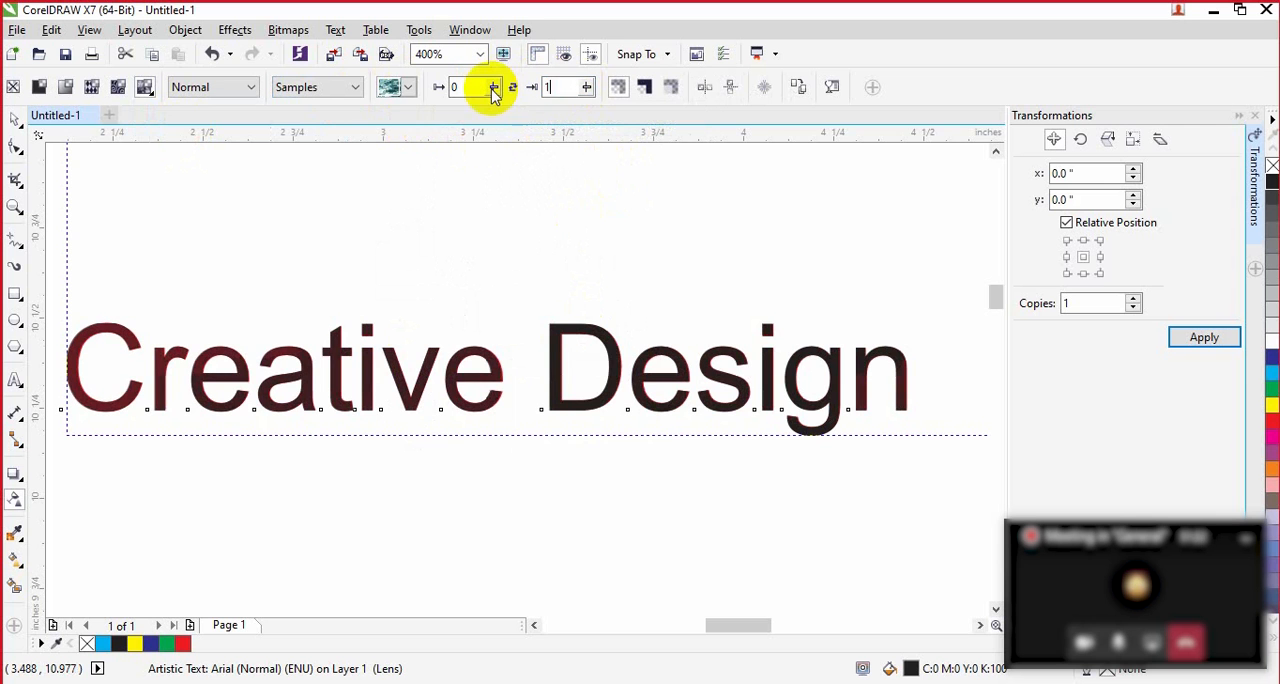
text(00)
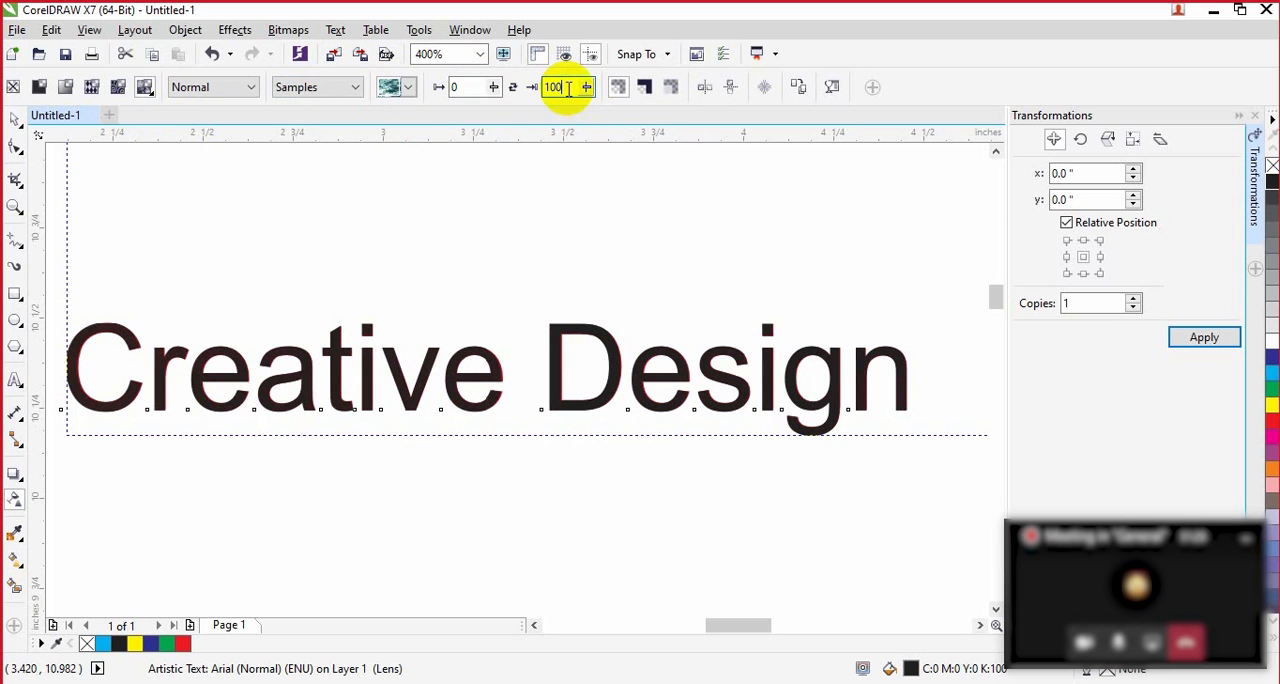
key(Return)
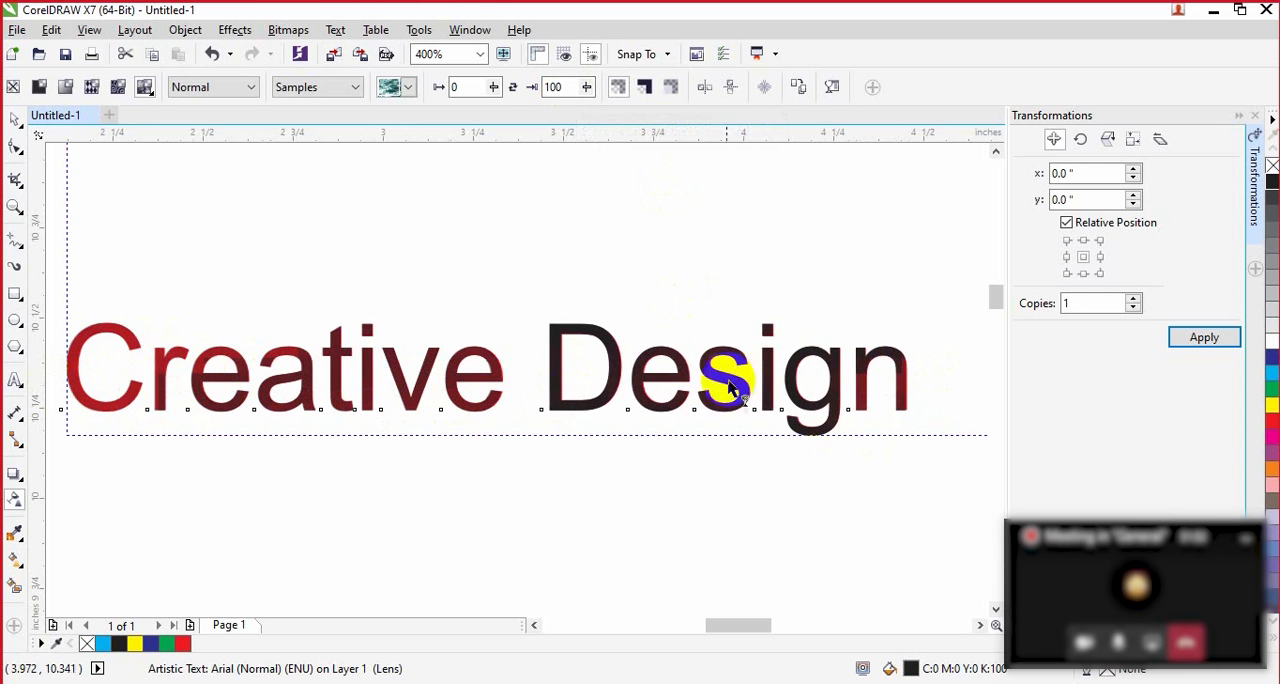
Step: Deselect and reselect the black copy, then undo the recent background transparency changes
click(592, 482)
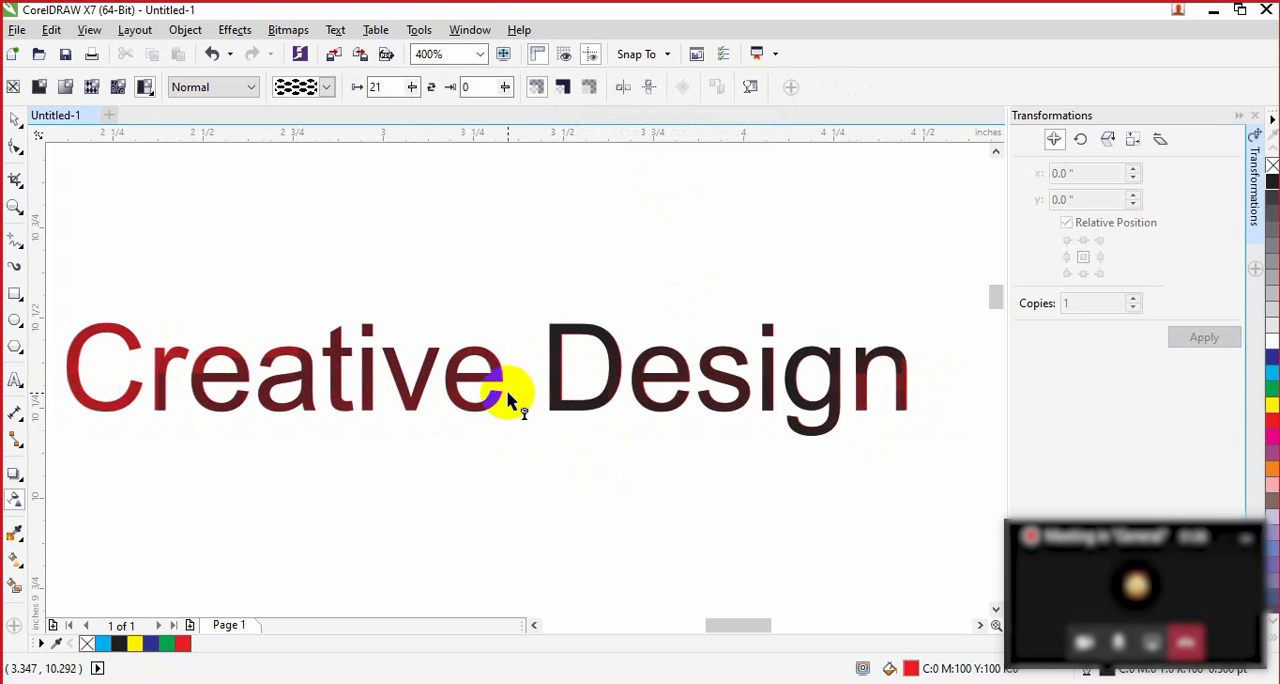
click(552, 386)
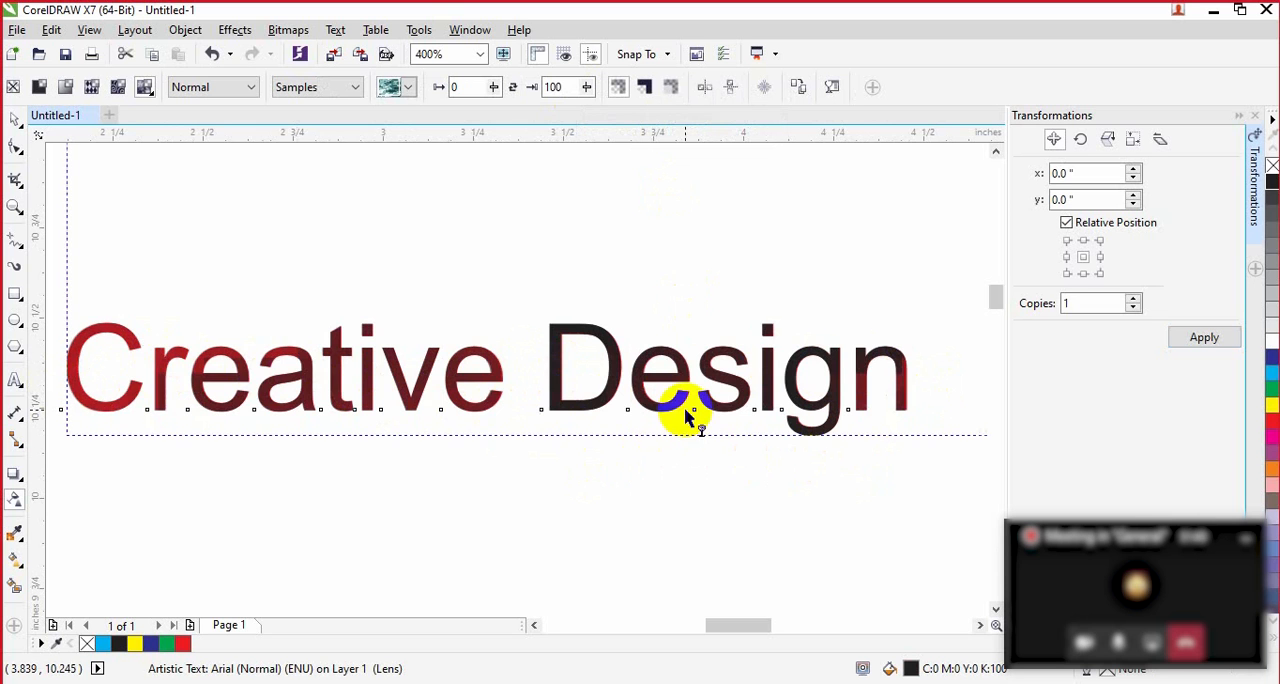
key(ctrl+z)
key(ctrl+z)
key(ctrl+z)
key(ctrl+z)
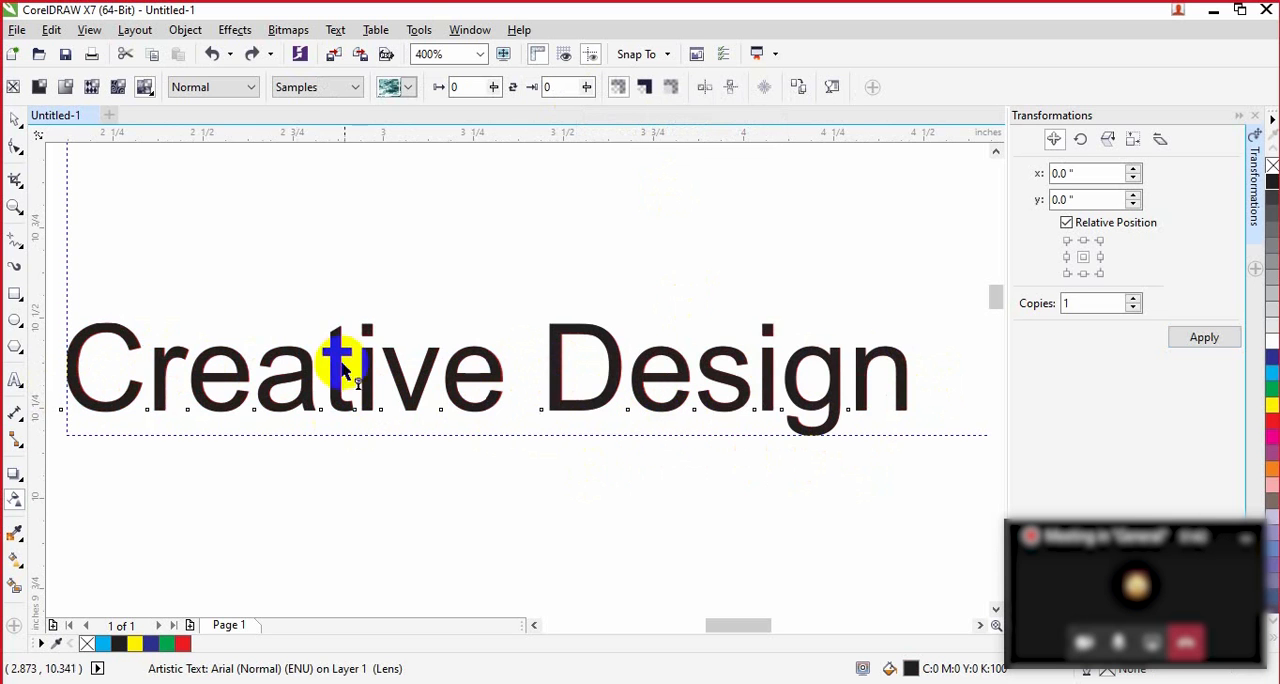
Step: Apply elliptical fountain transparency to the black copy and shift its midpoint outward from the center
click(118, 88)
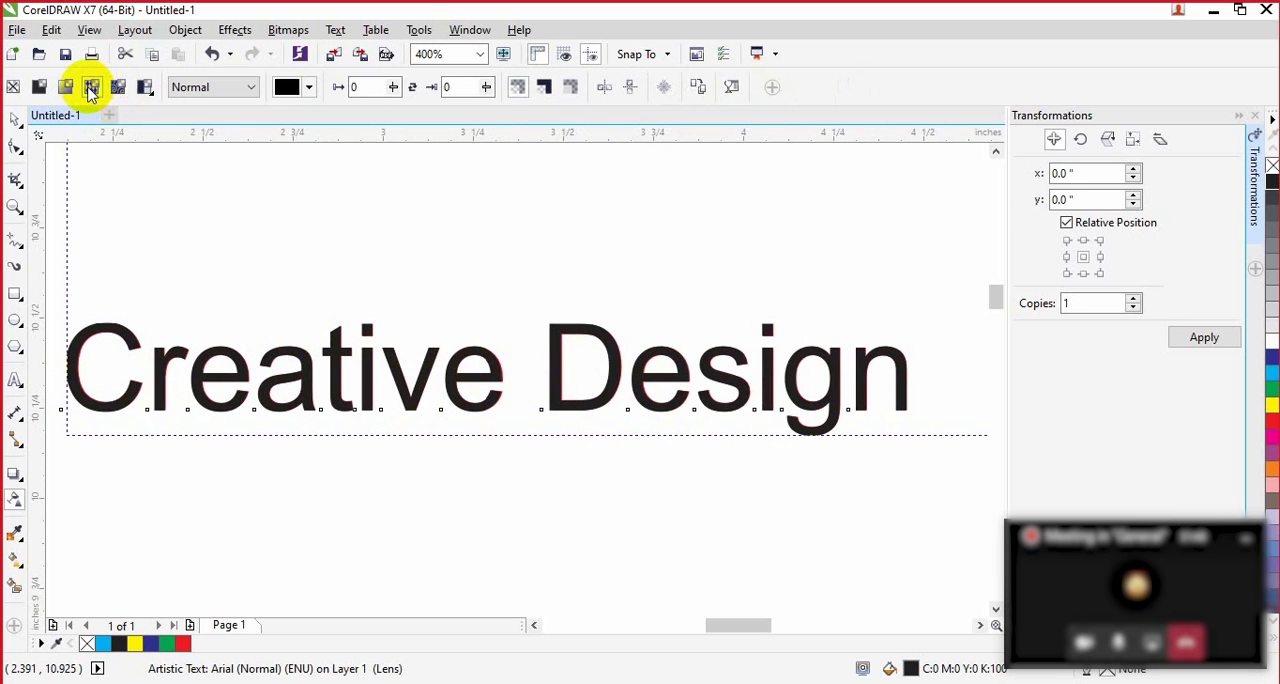
click(65, 88)
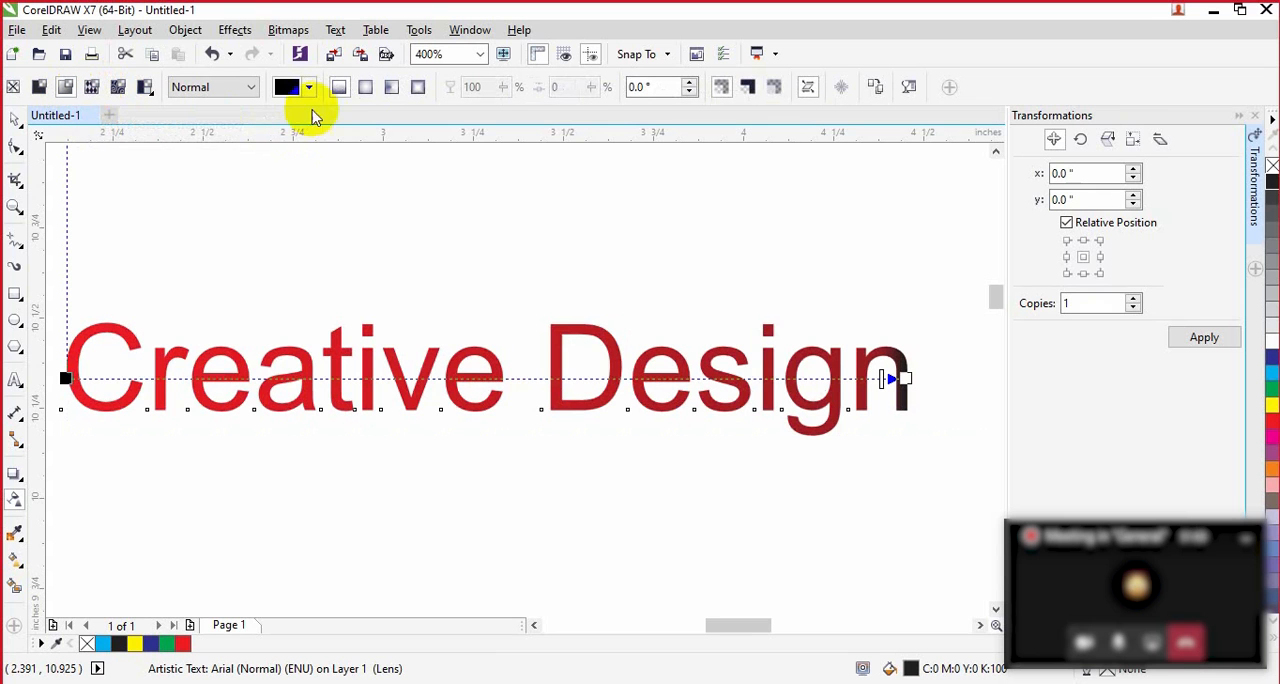
click(366, 88)
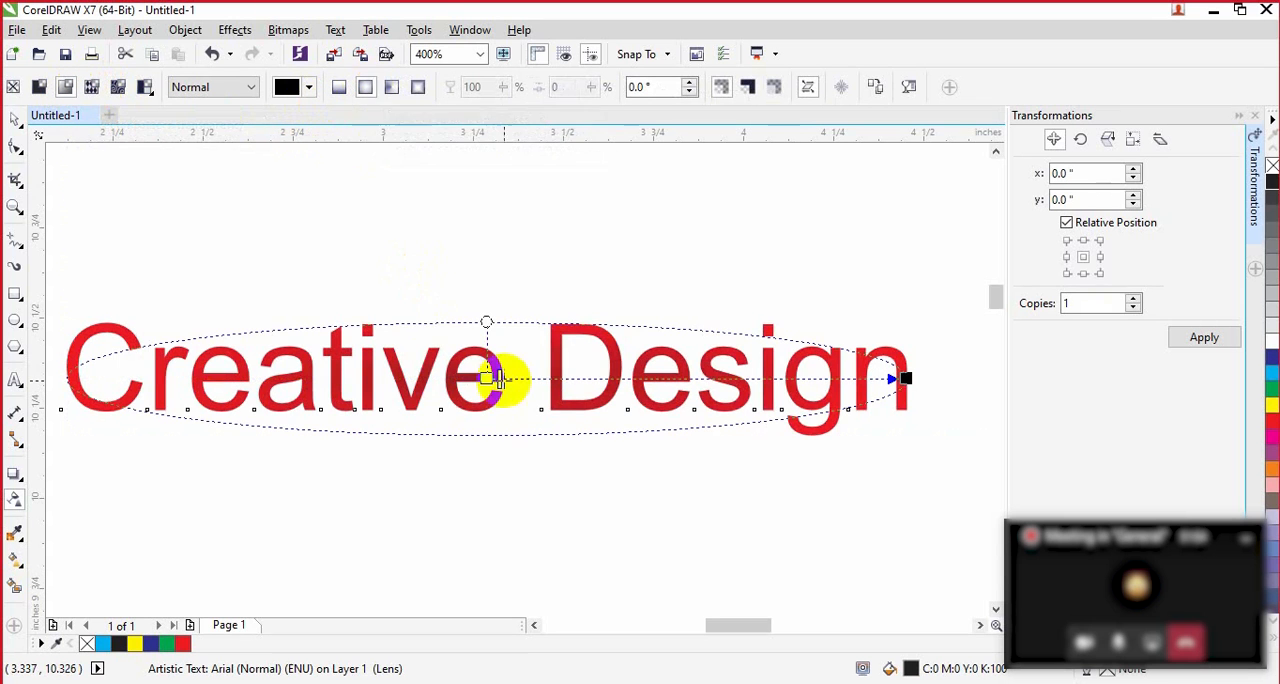
drag(514, 379, 588, 378)
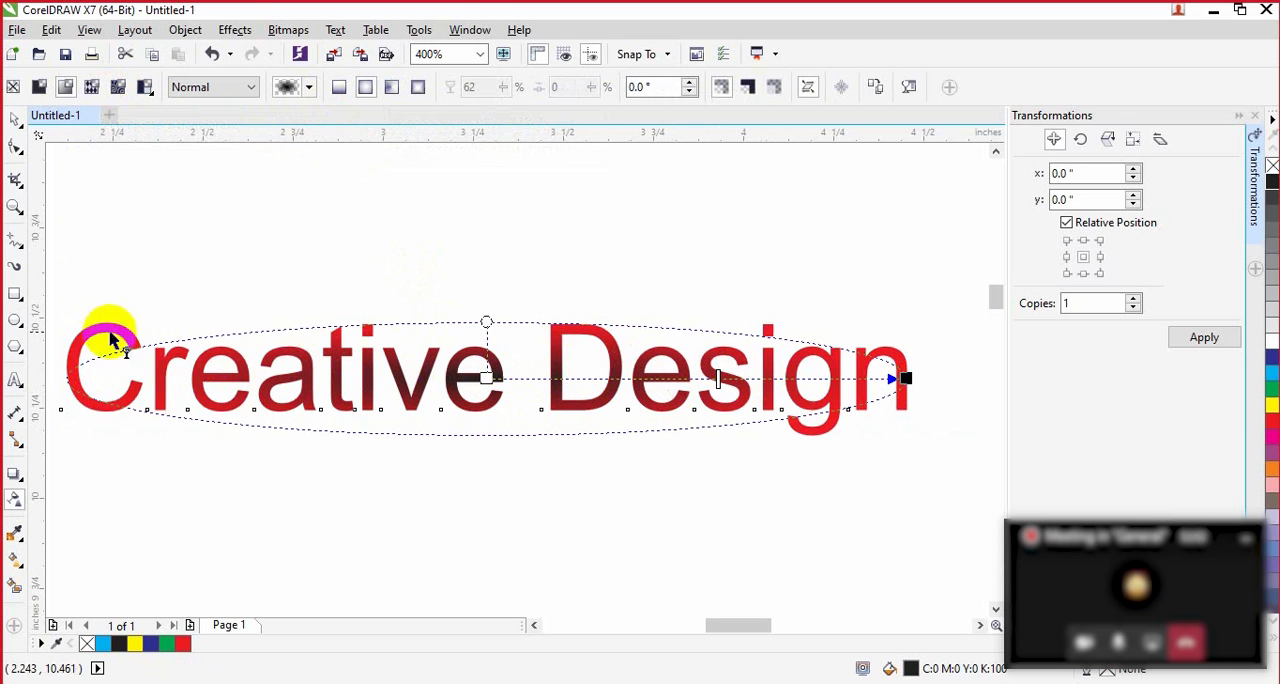
click(900, 378)
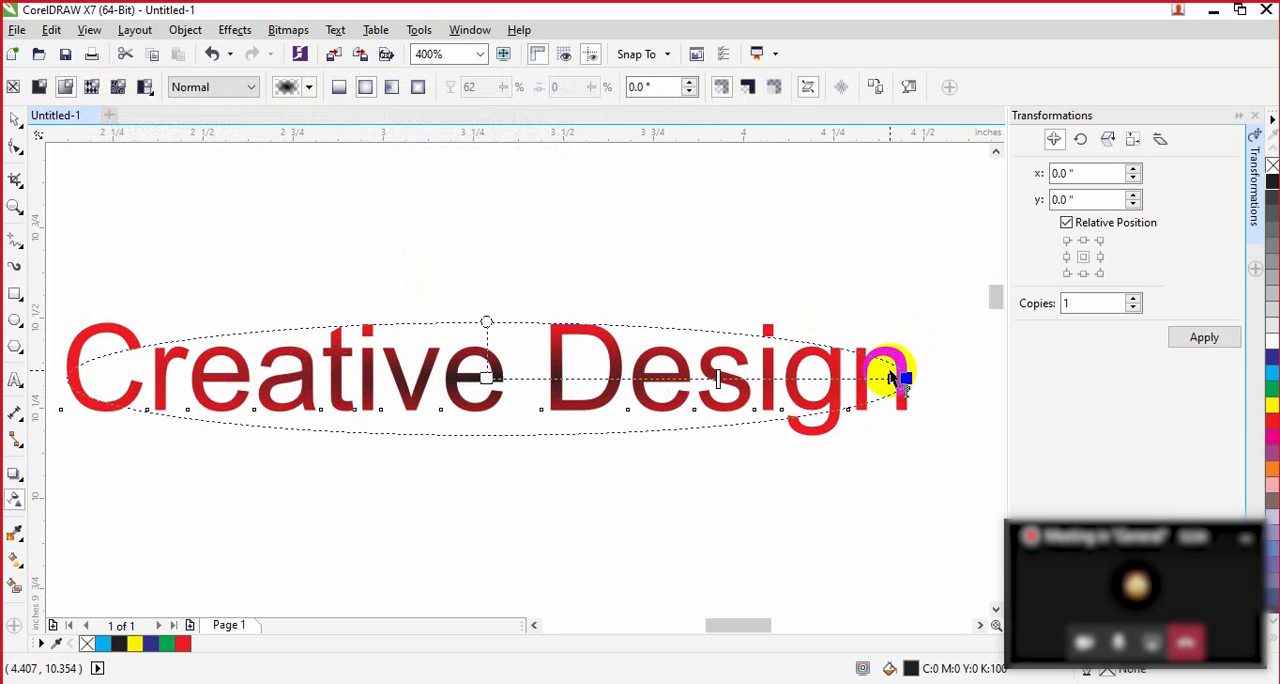
Step: Change the fountain transparency type to conical and set its rotation to 60°
click(391, 86)
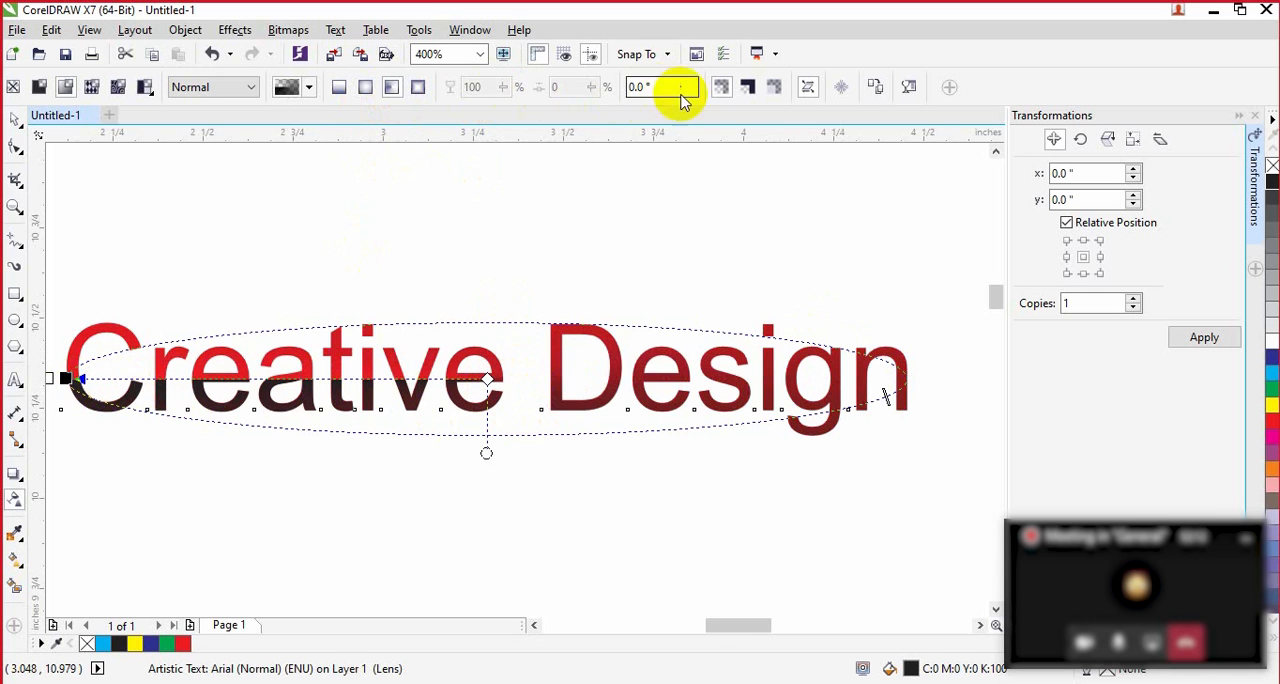
triple_click(651, 86)
text(60)
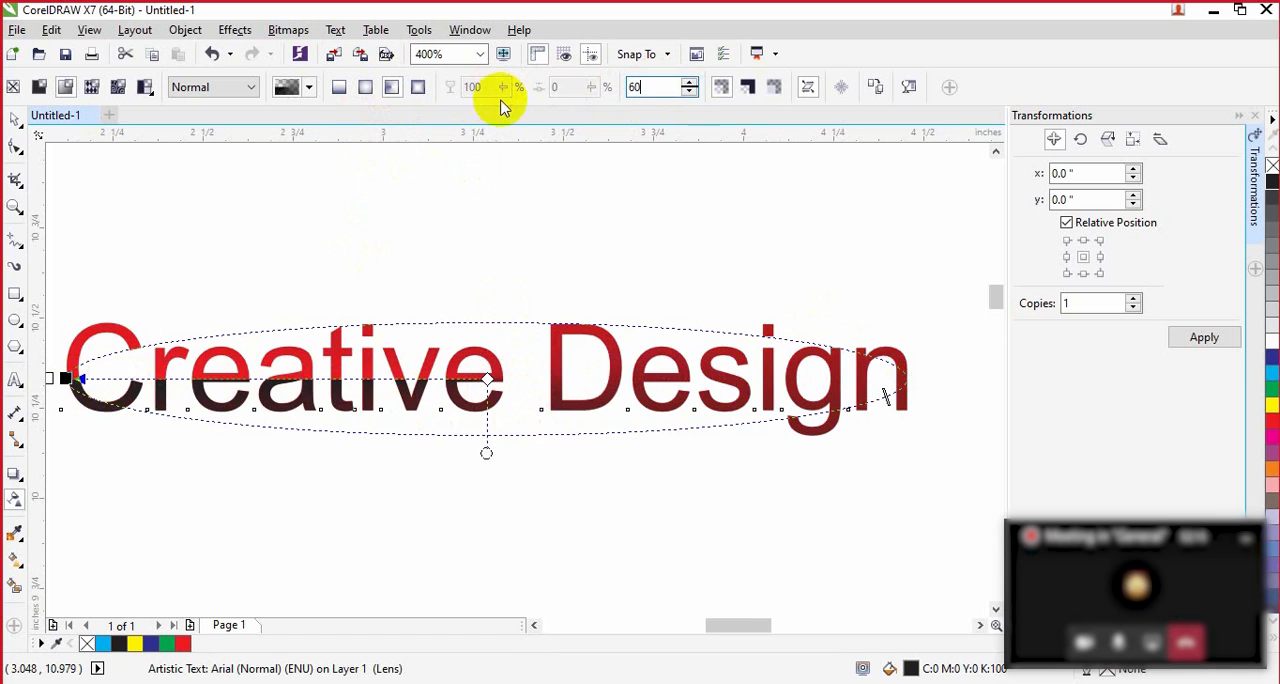
key(Return)
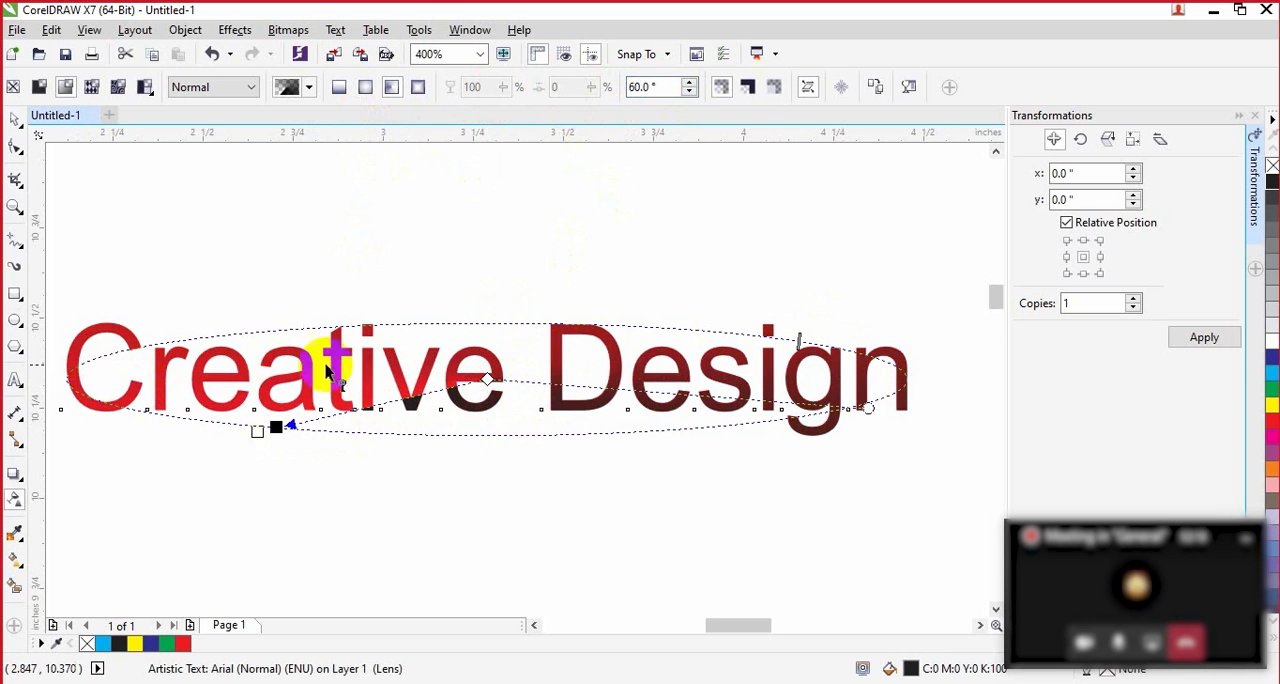
Step: Change the fountain transparency to rectangular and reshape it by moving its round handle to the lower edge of the "g"
click(419, 87)
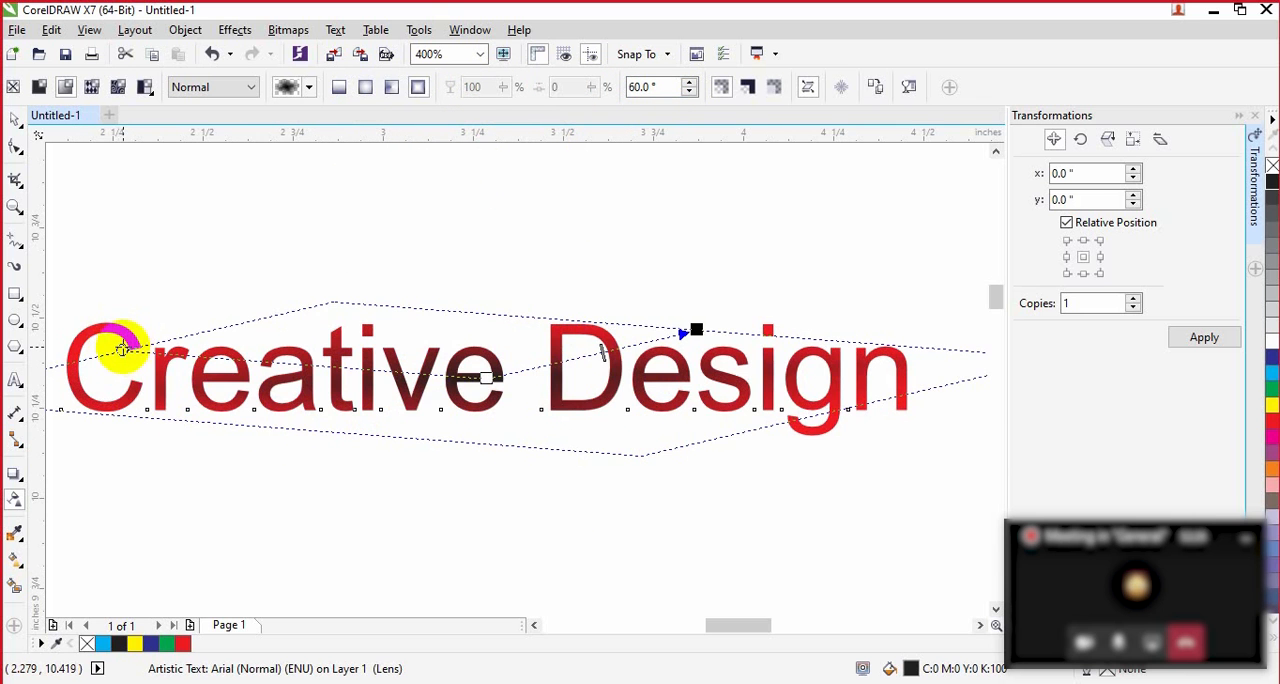
drag(120, 347, 803, 432)
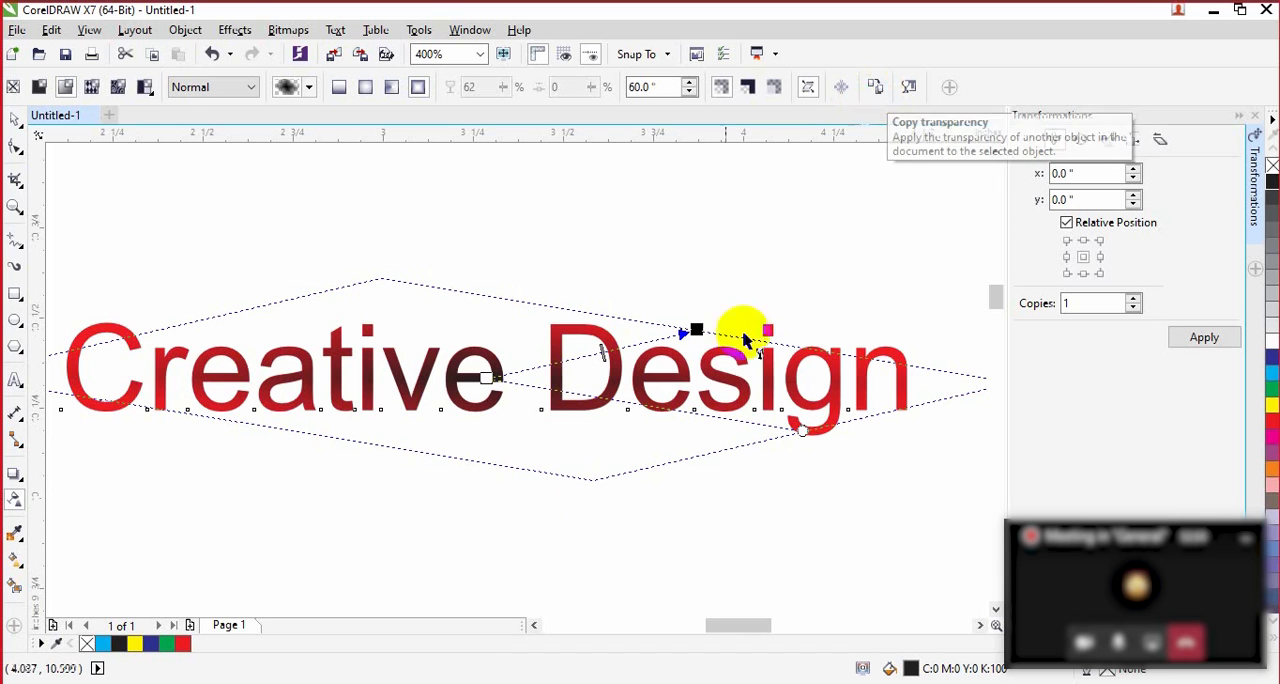
click(20, 128)
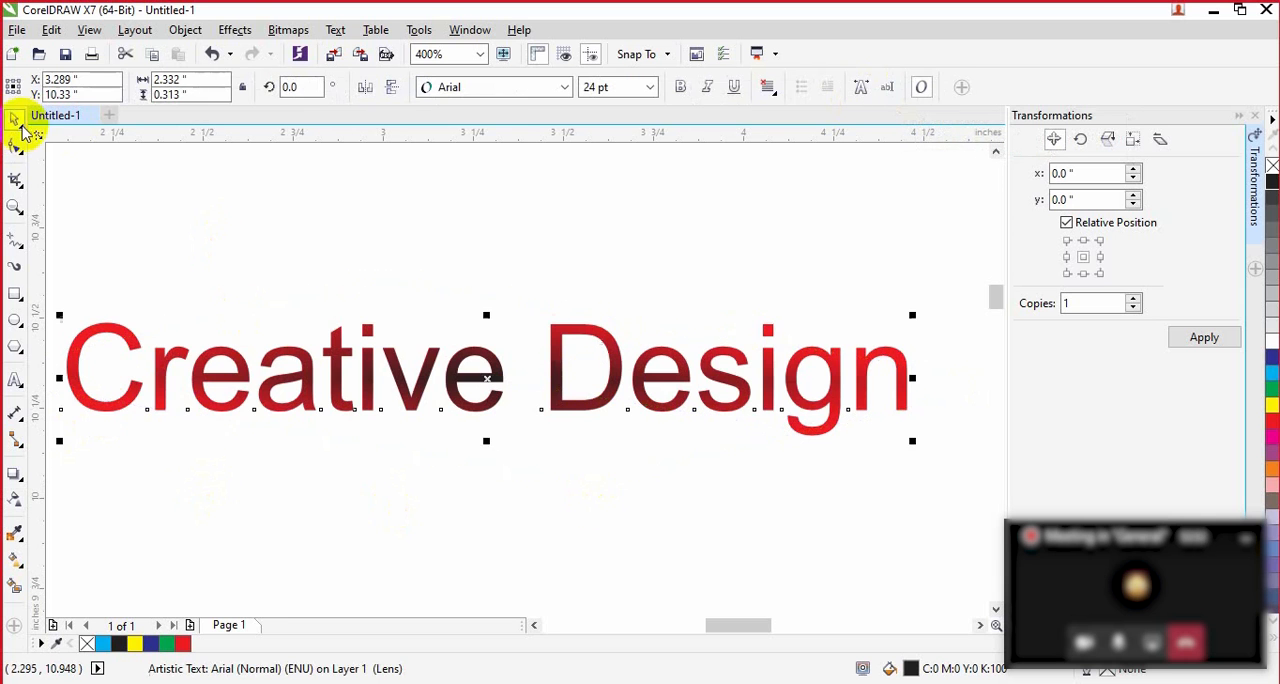
Step: Add a second "Creative Design" text line below the red and black lettering and select it
click(552, 400)
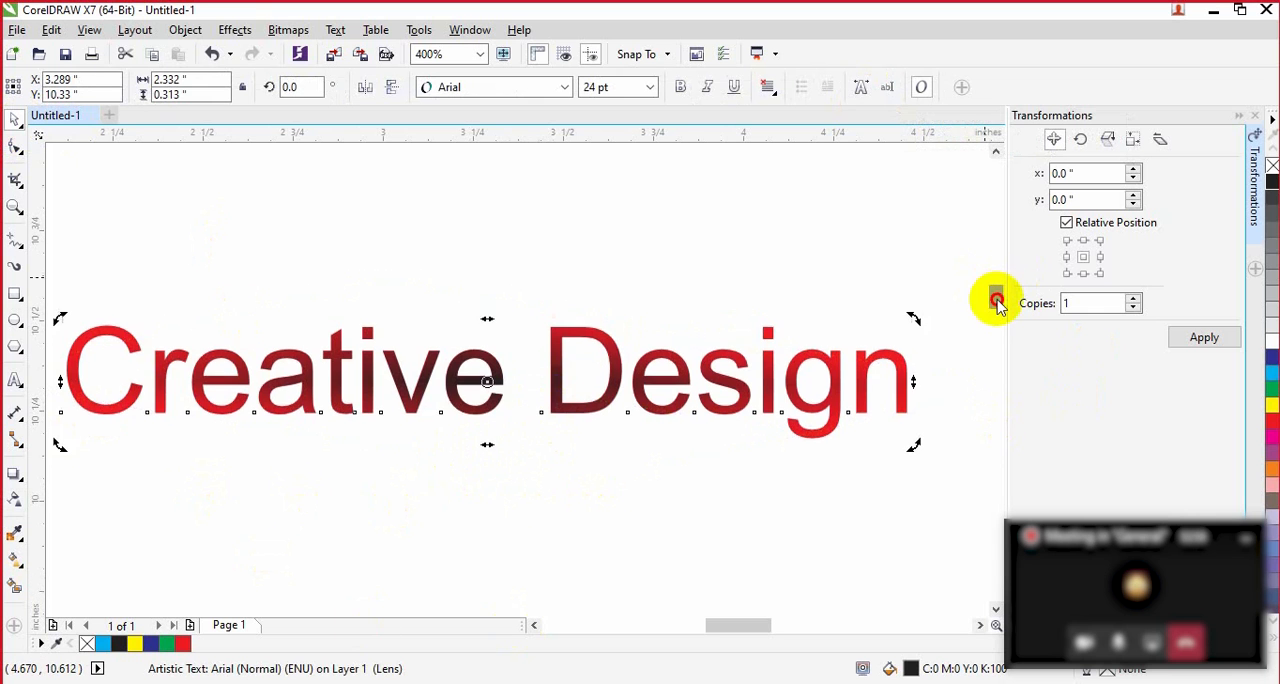
drag(996, 297, 996, 308)
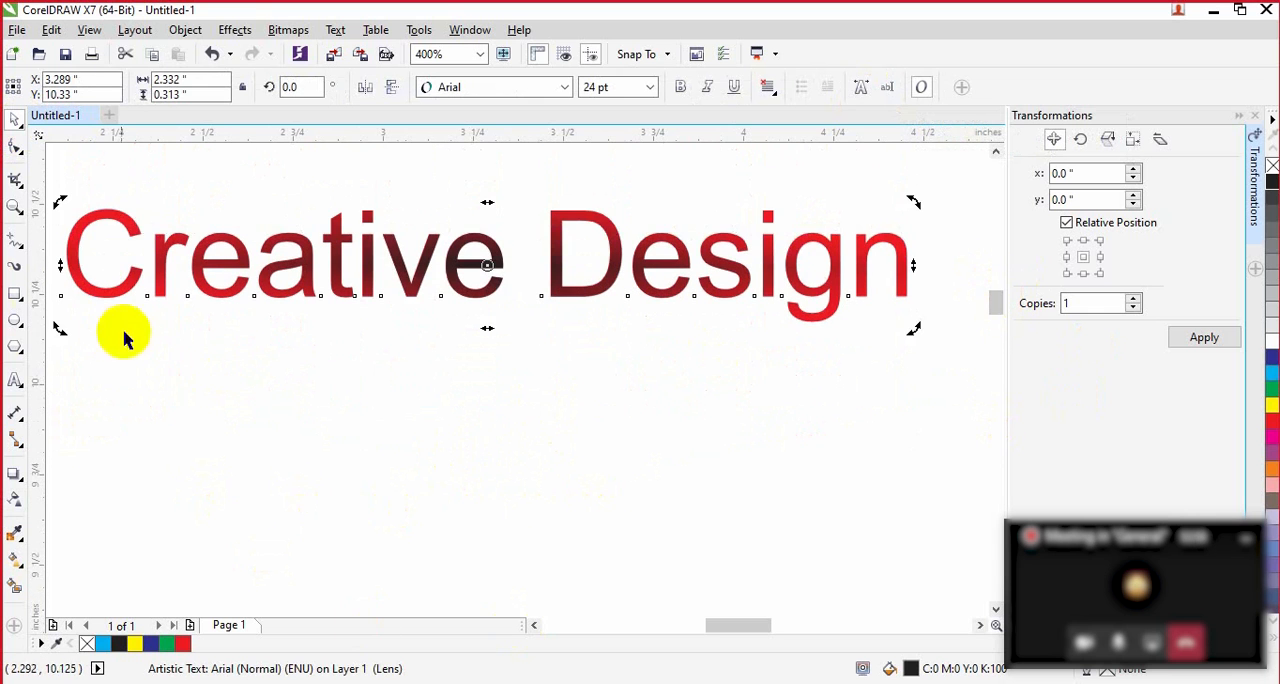
click(15, 378)
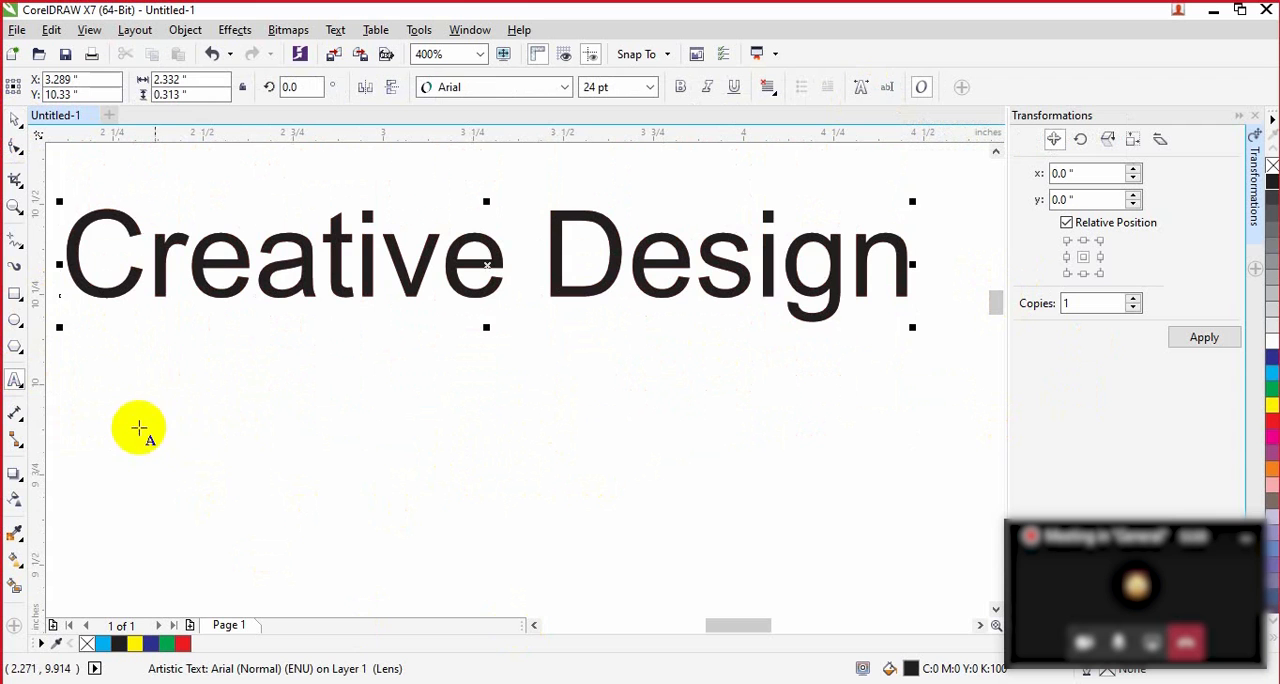
click(93, 443)
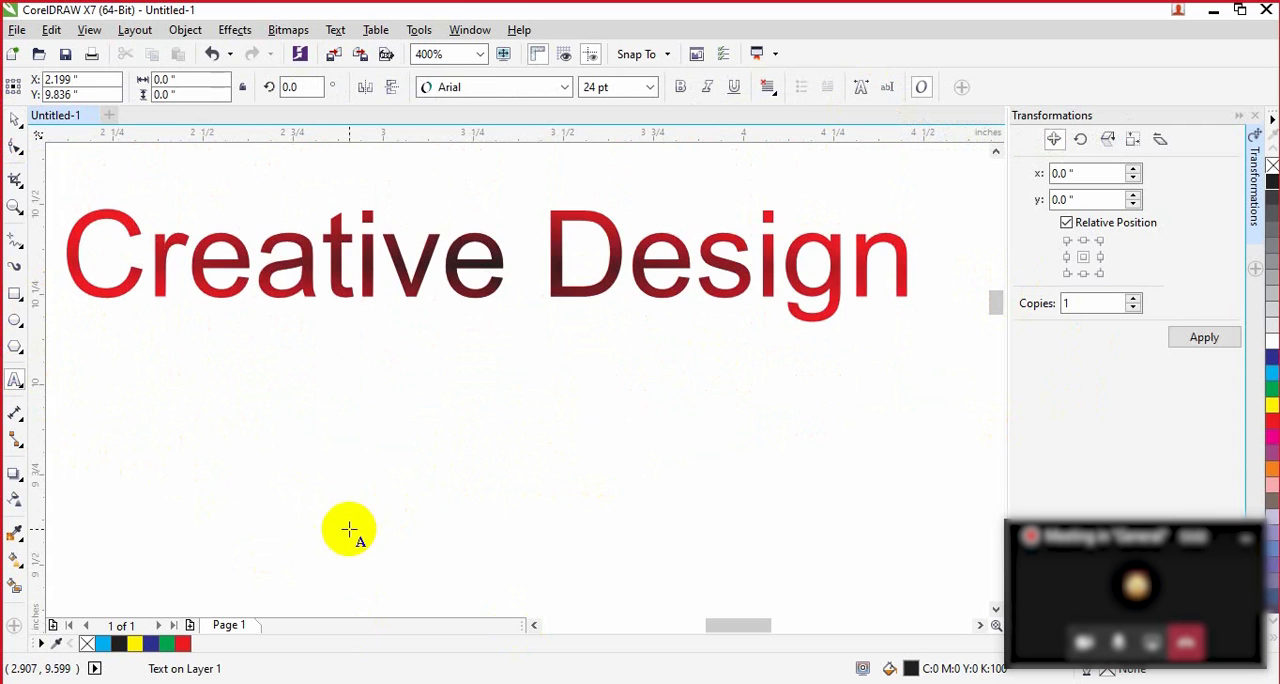
text(r)
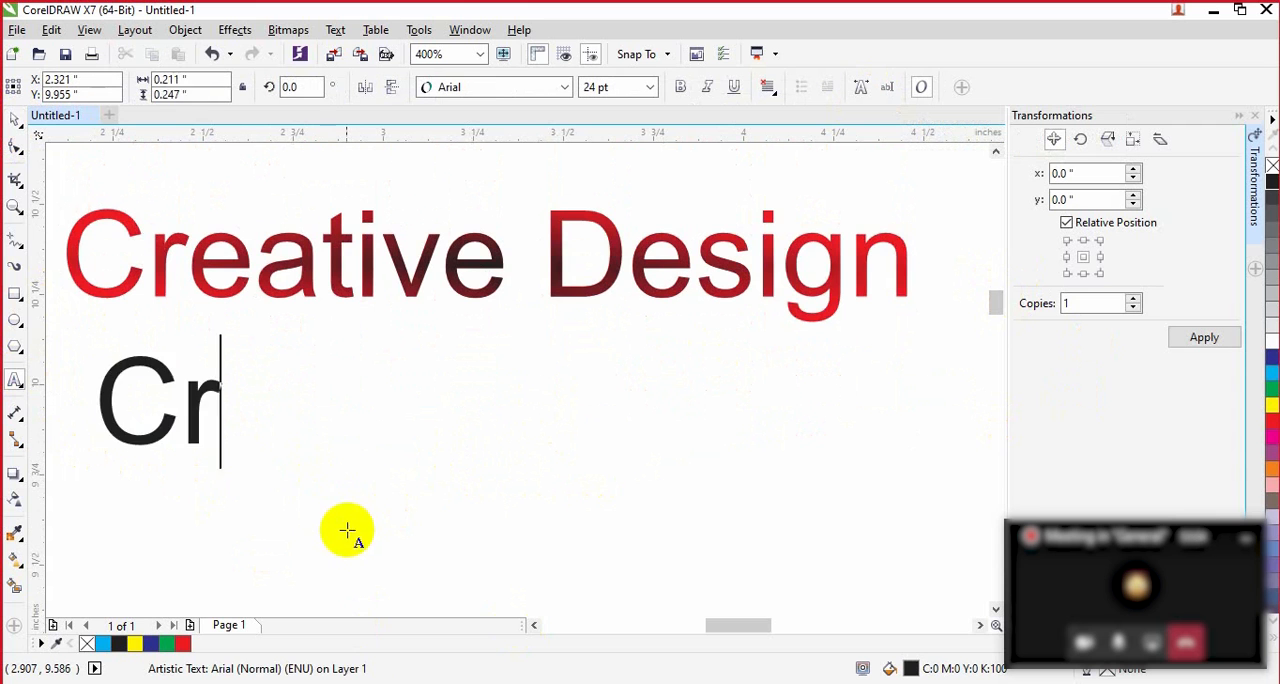
text(eative Des)
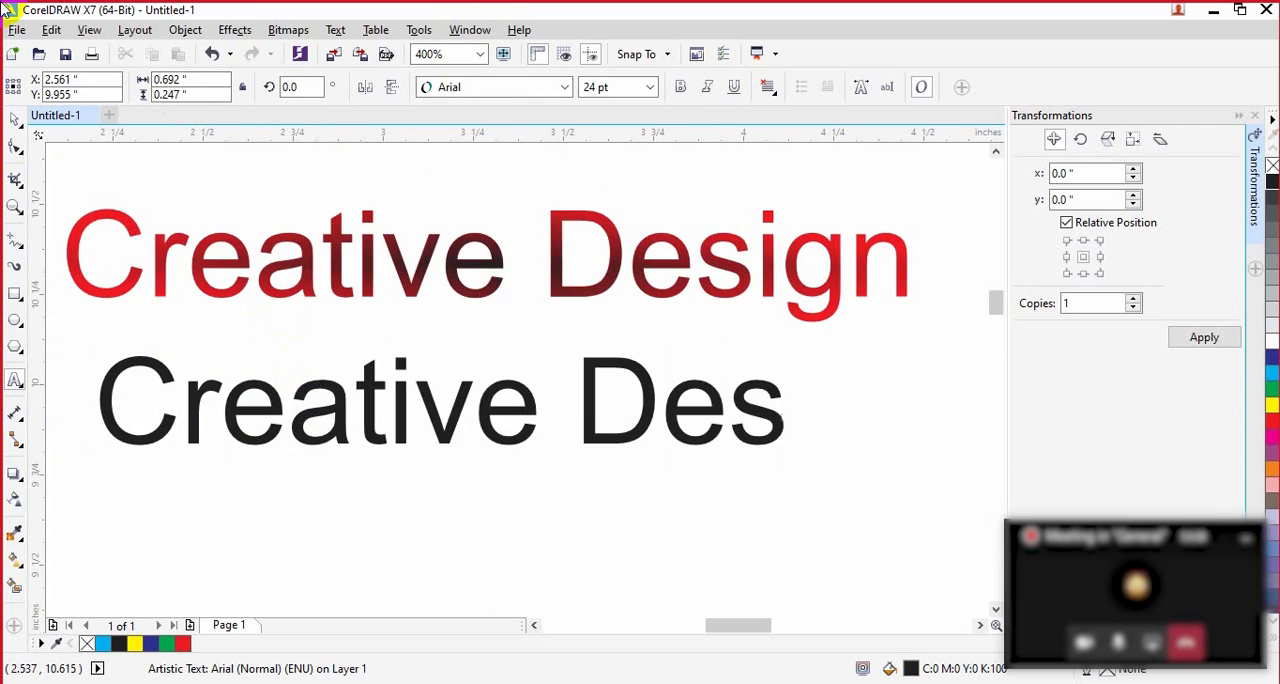
text(ign)
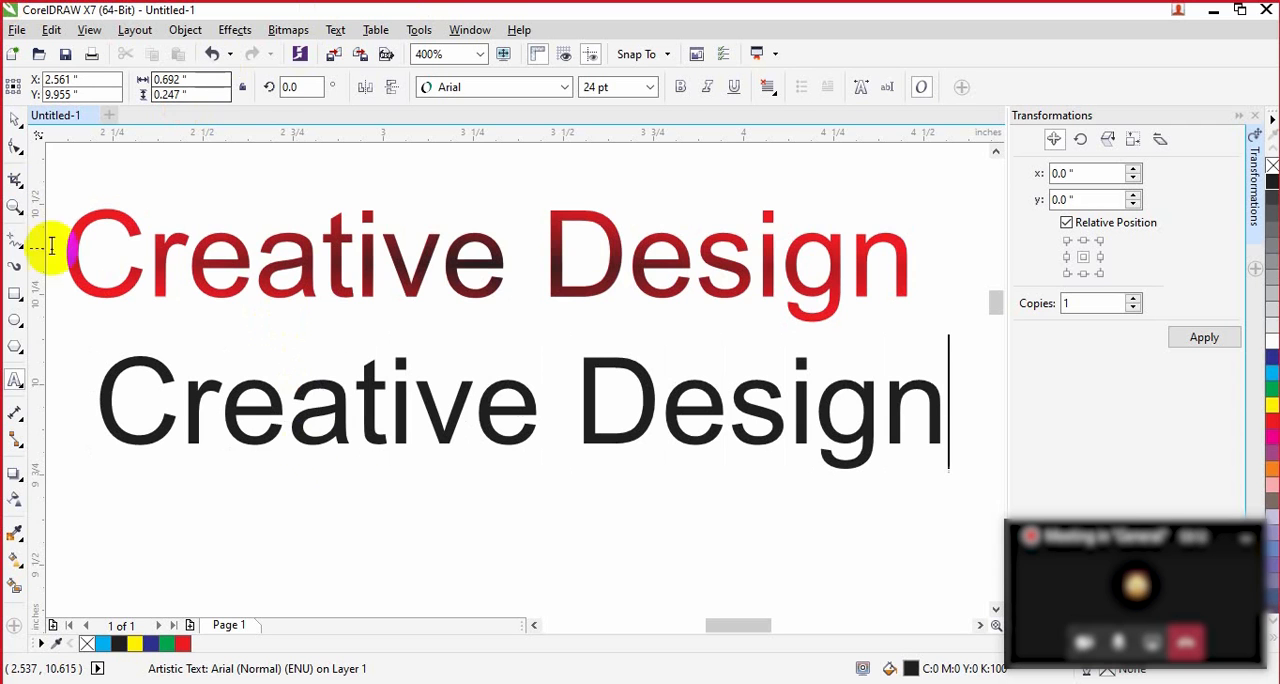
click(14, 120)
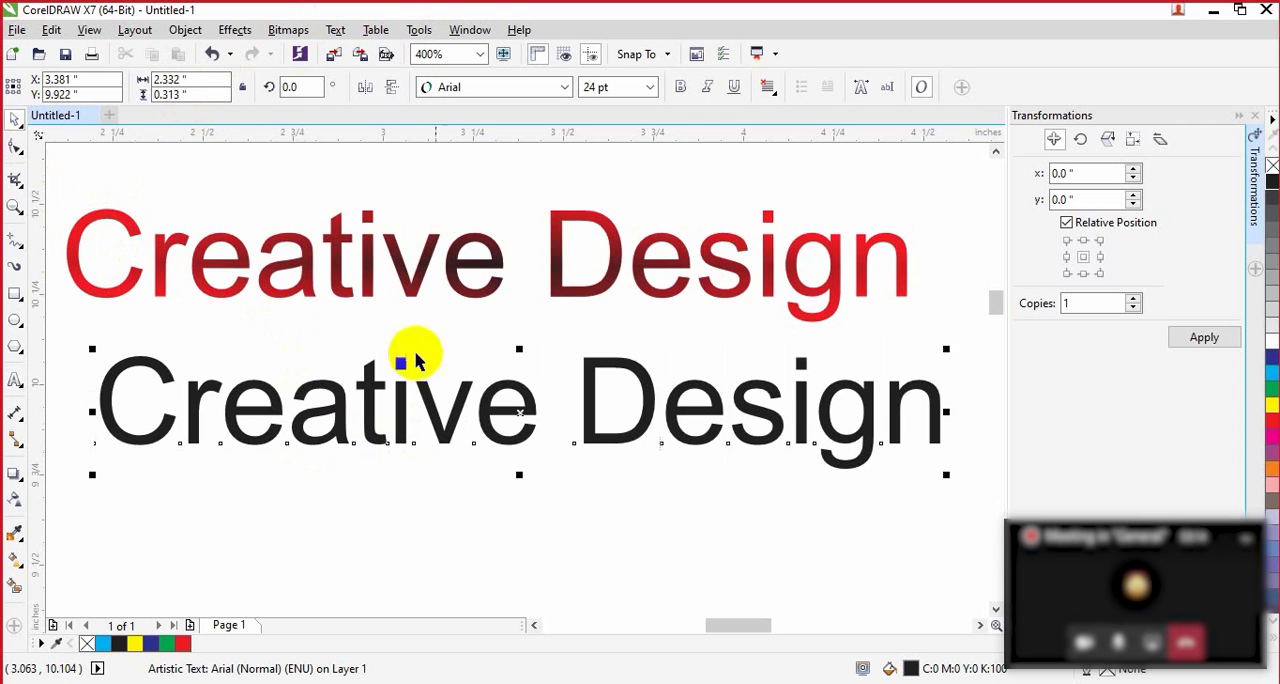
click(457, 392)
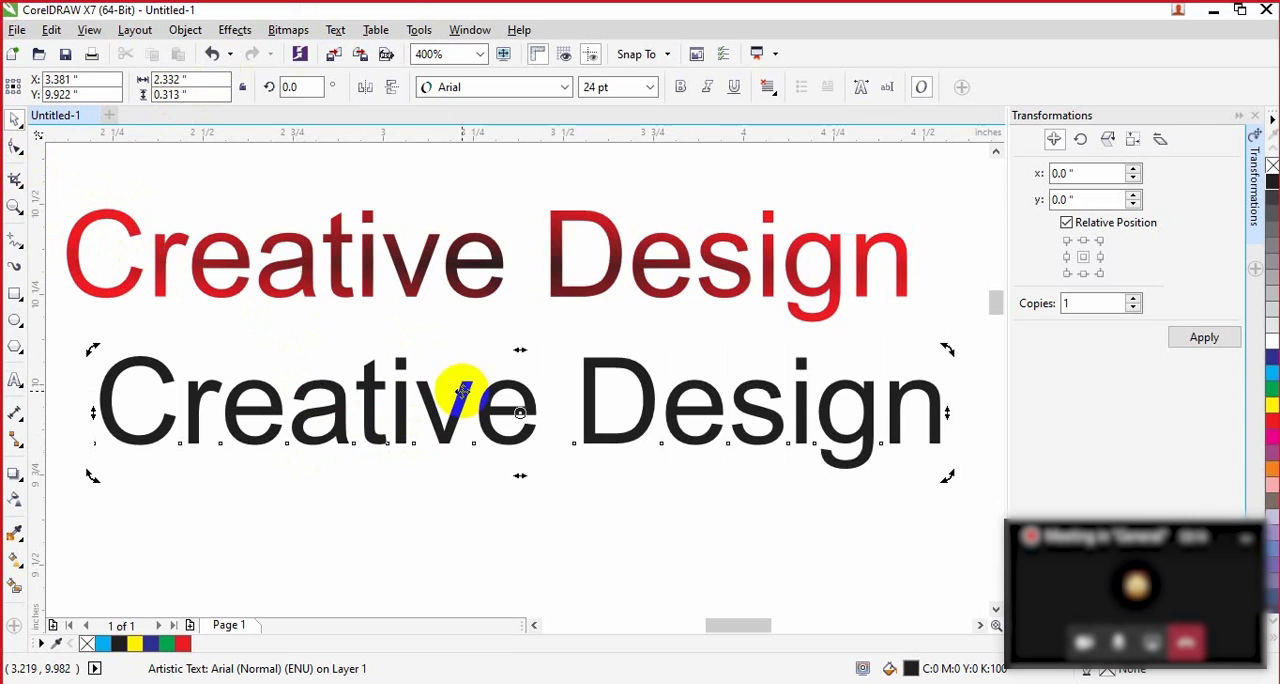
Step: Try blue and orange fills on the lower "Creative Design" text, settle on blue, and deselect it
click(1272, 357)
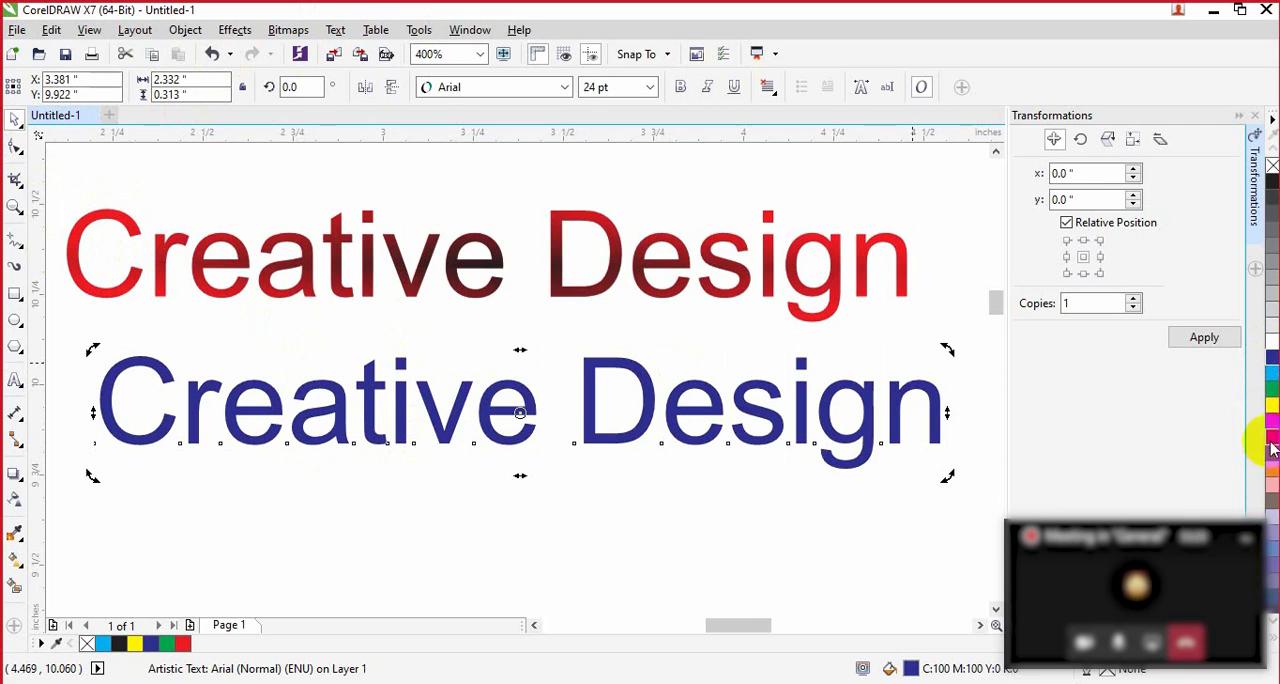
click(1272, 472)
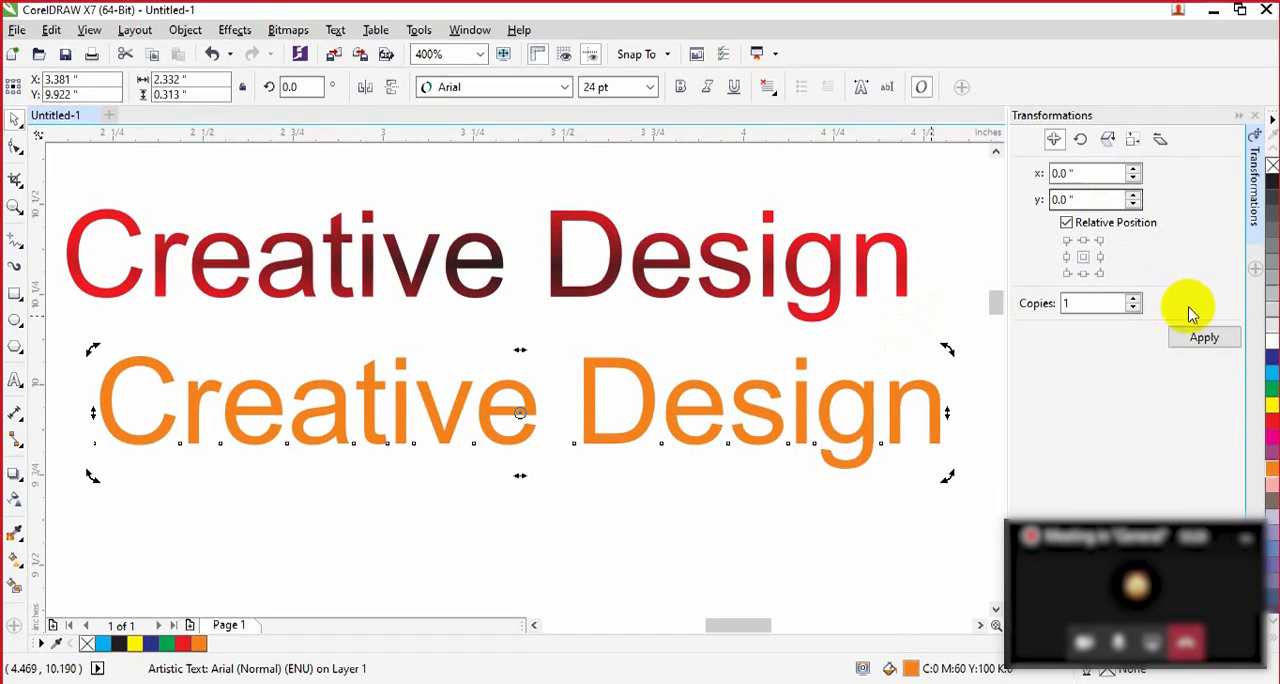
click(1204, 338)
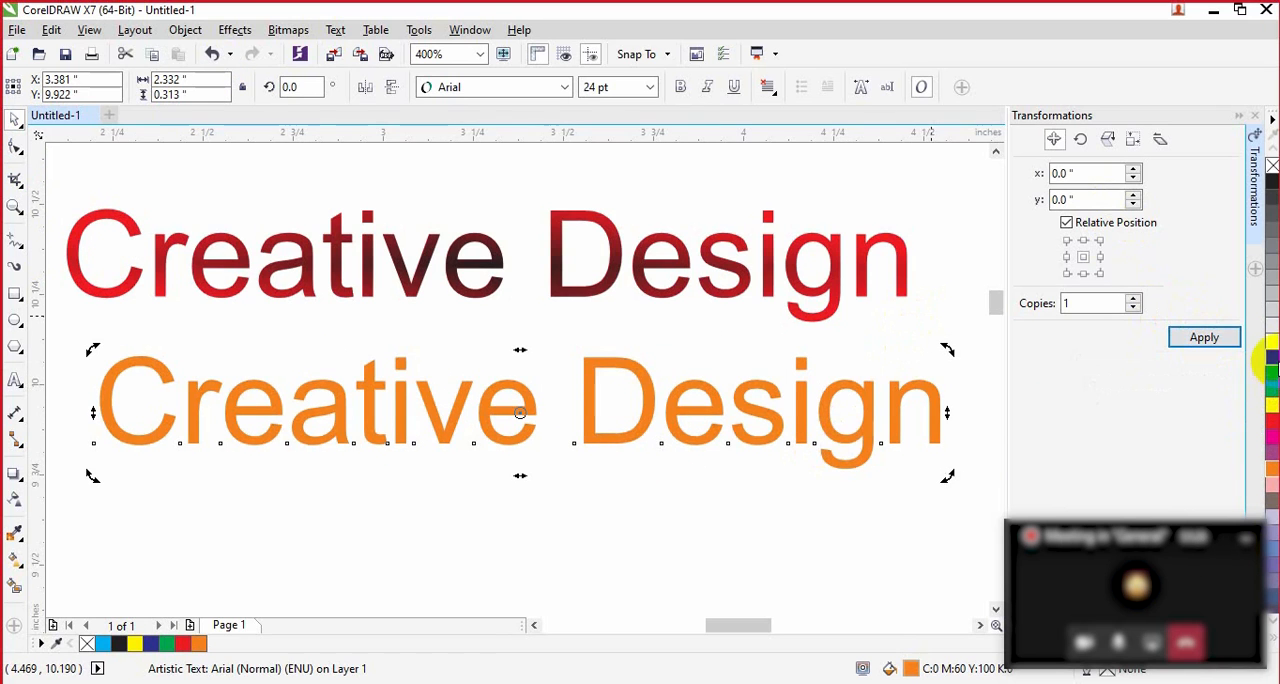
click(1271, 358)
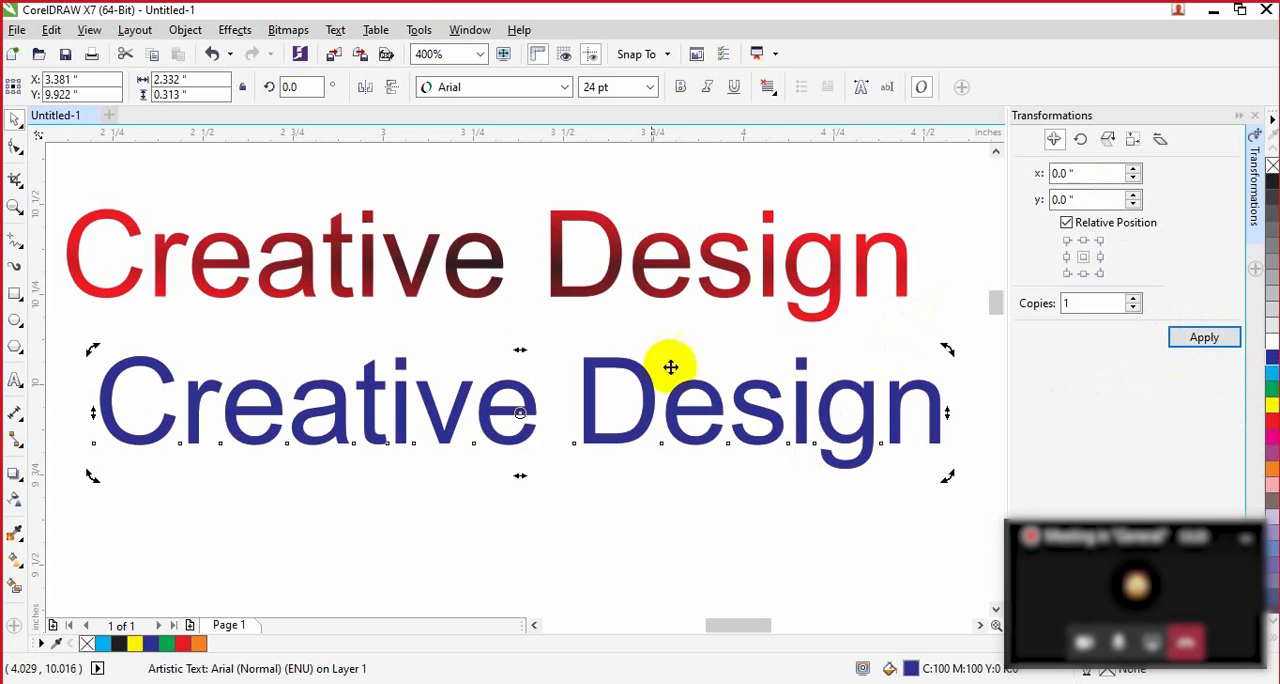
click(510, 265)
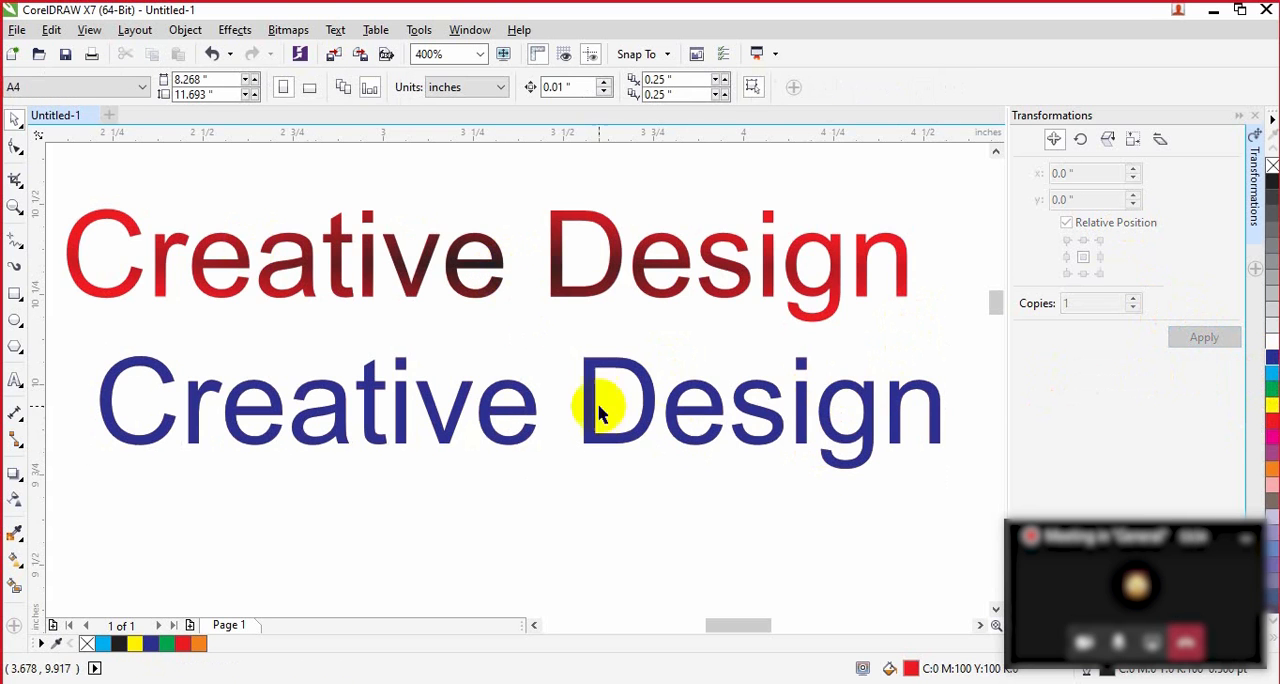
Step: Try to copy transparency properties from the blue "Creative Design" text onto the black copy in the upper lettering
click(16, 494)
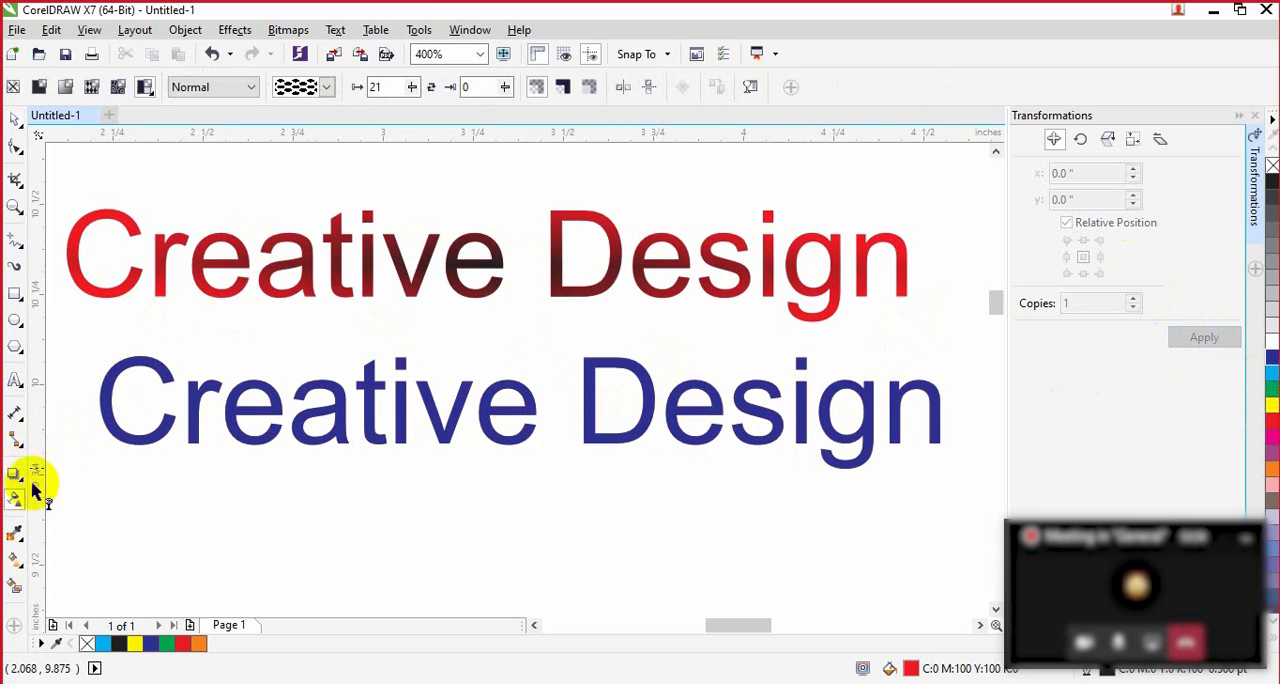
click(17, 124)
click(363, 263)
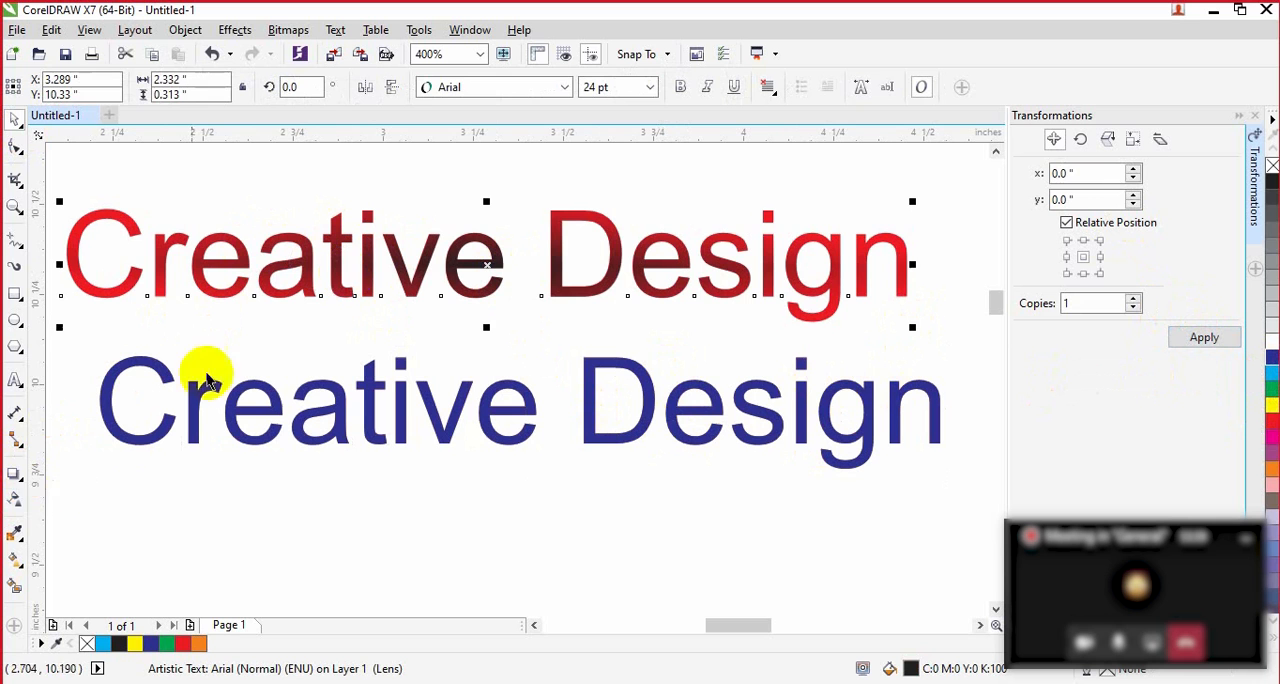
click(14, 500)
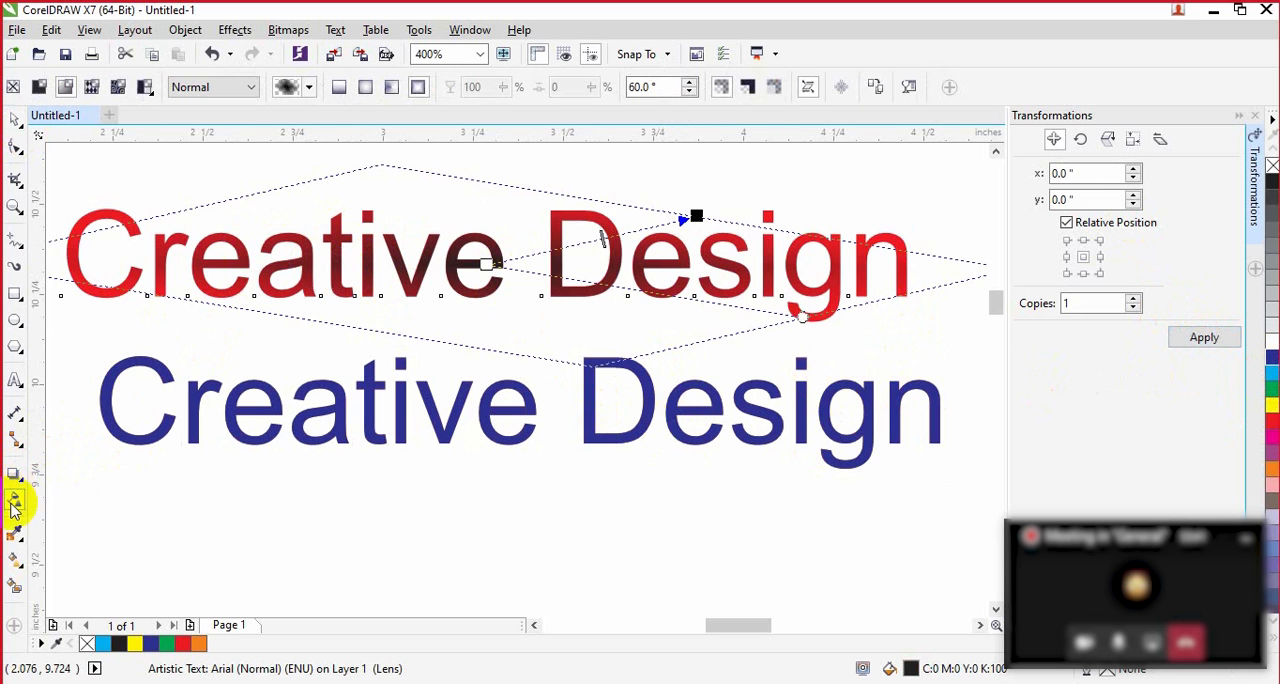
click(877, 90)
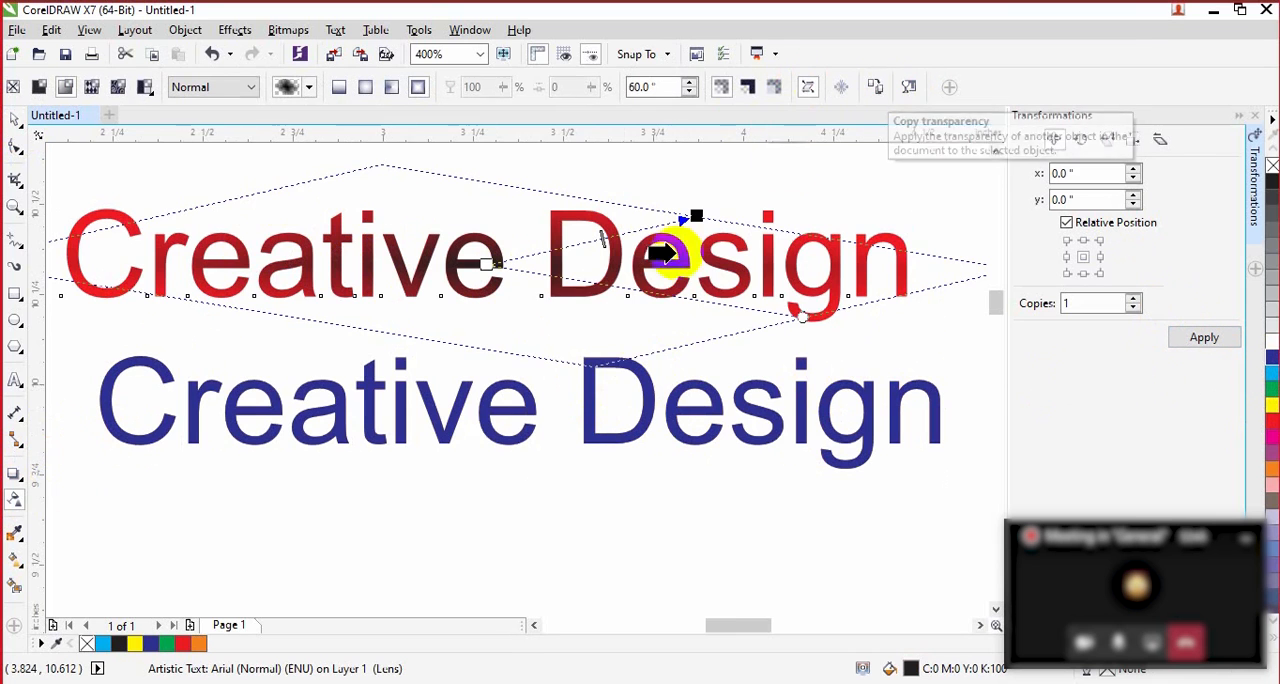
click(455, 418)
click(630, 383)
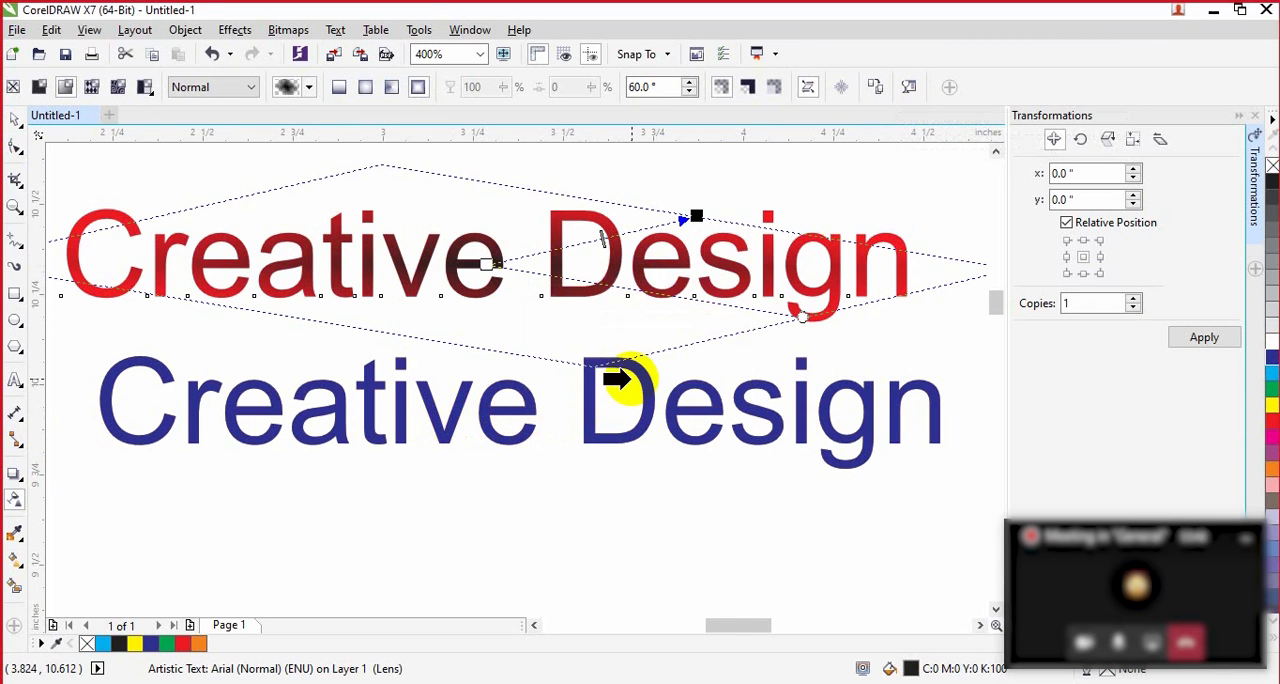
click(430, 418)
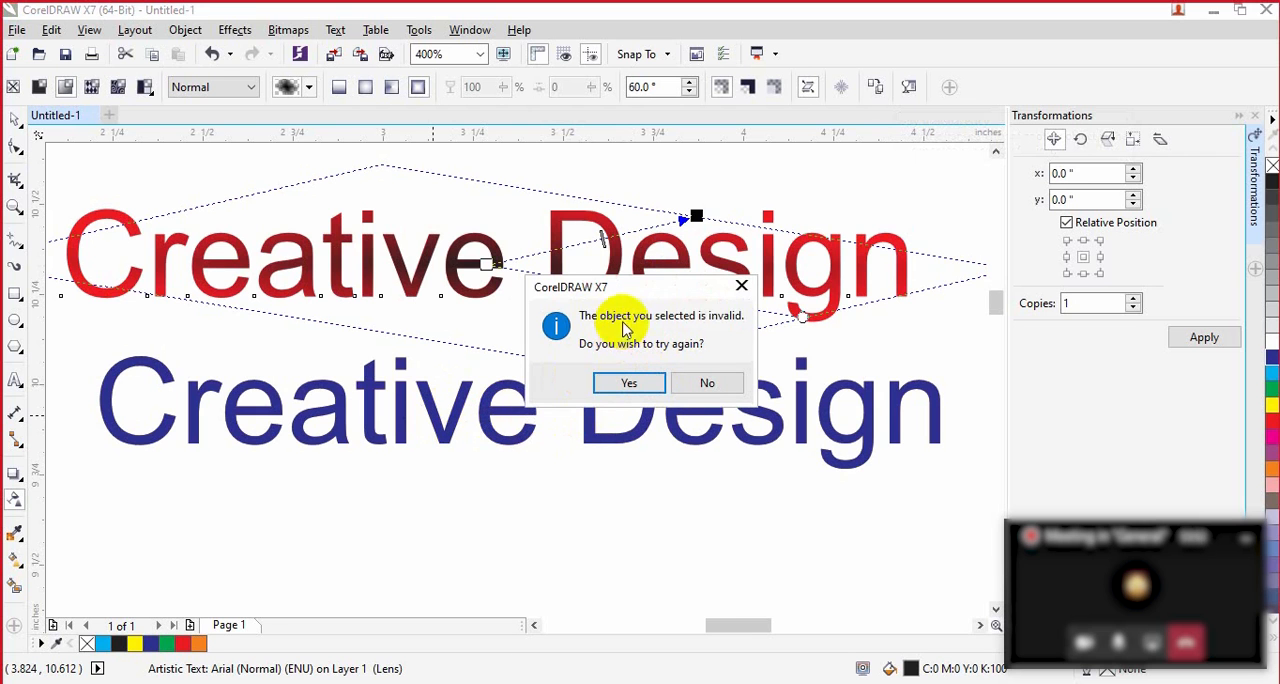
click(630, 384)
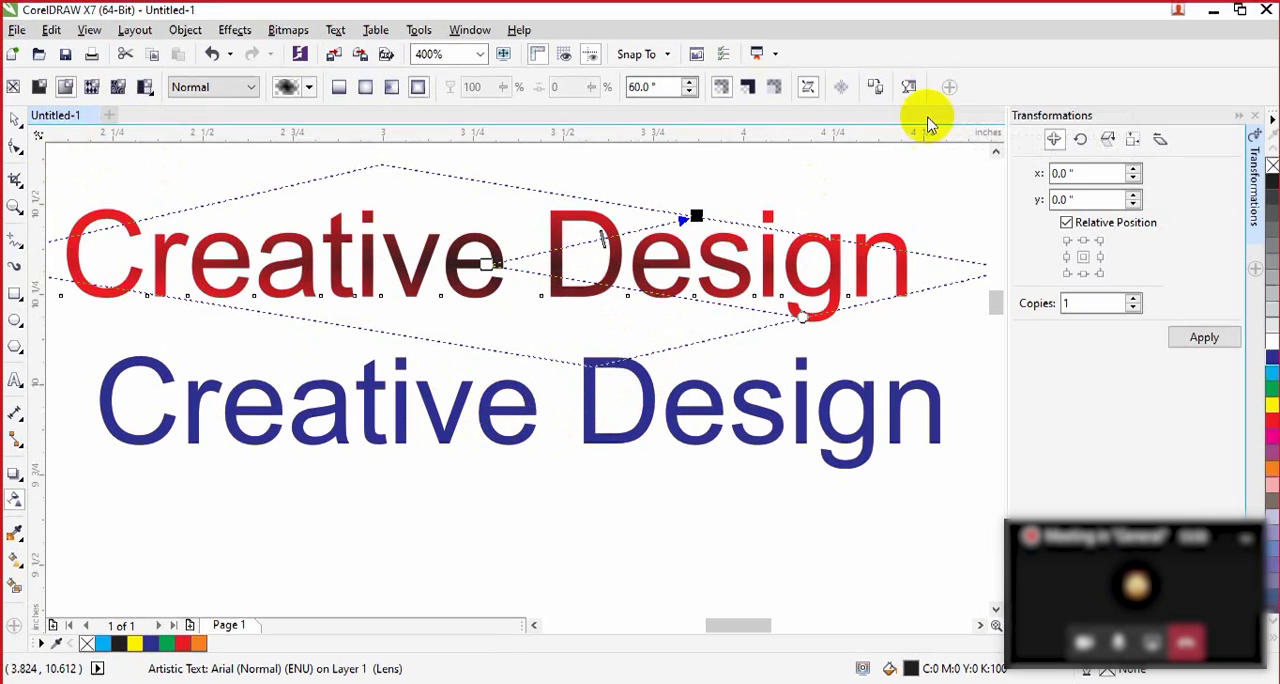
click(15, 118)
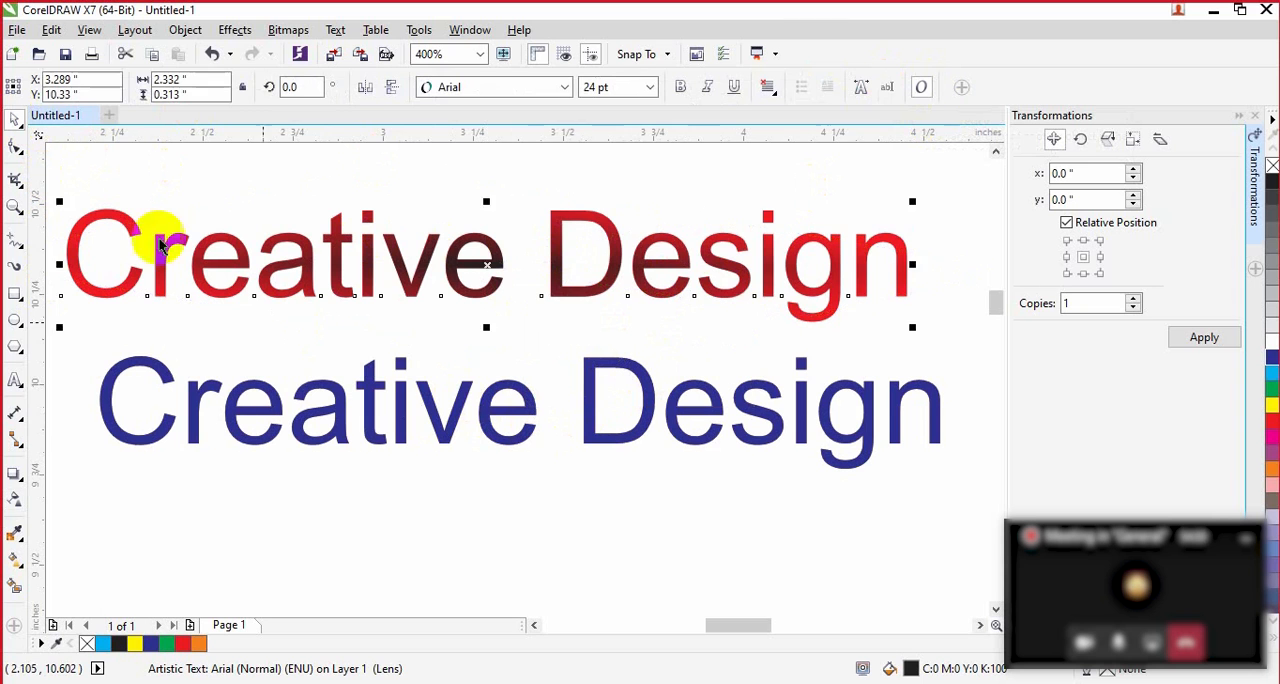
click(400, 418)
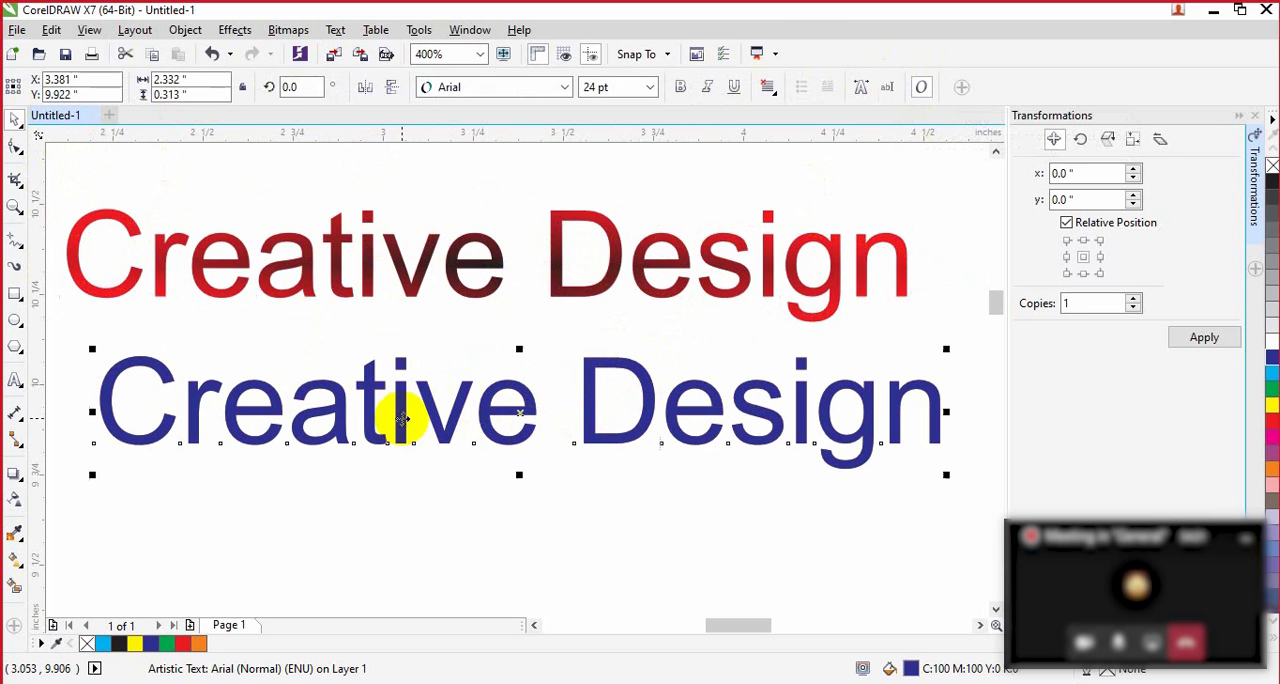
click(17, 500)
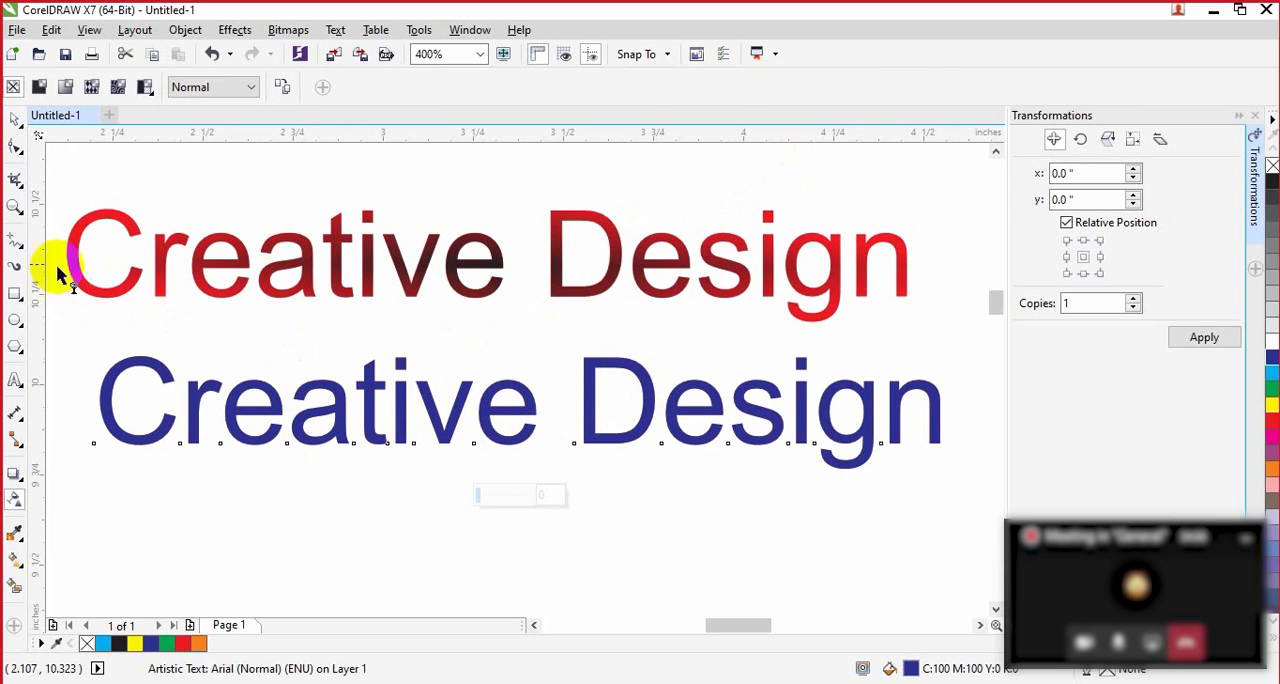
Step: Reselect the upper lettering's black copy and retry copying the transparency from the blue text to it
click(17, 120)
click(460, 278)
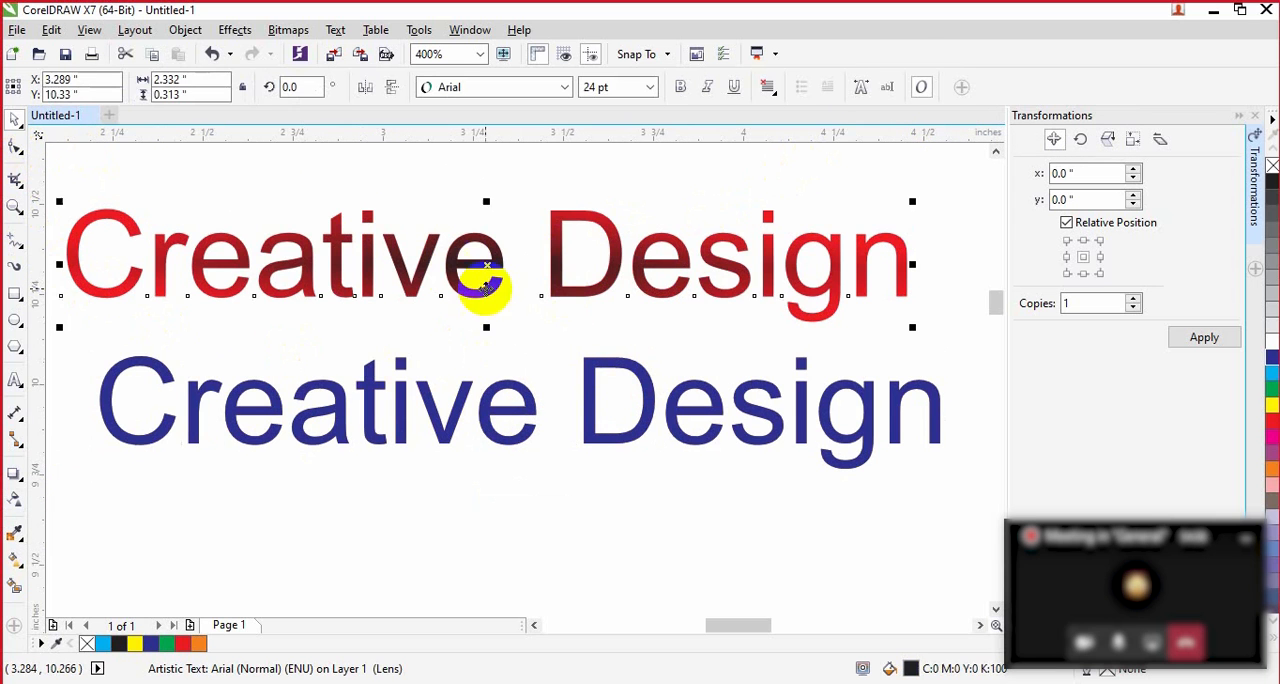
click(15, 502)
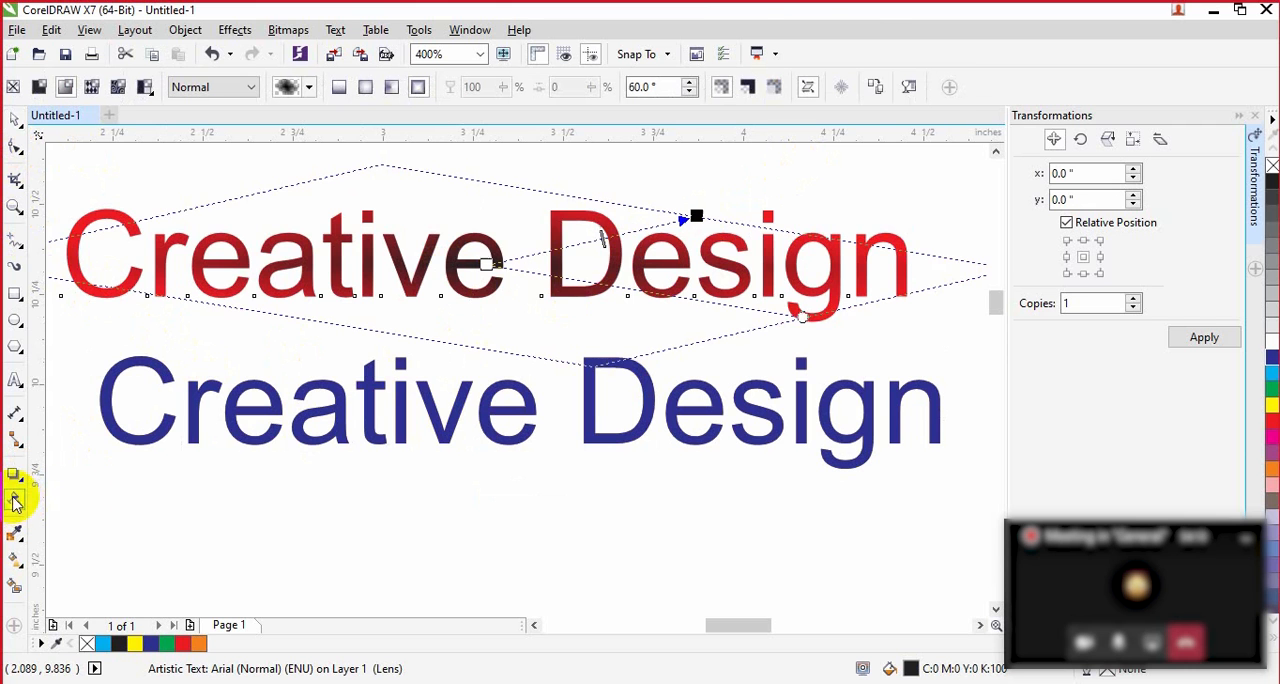
click(875, 88)
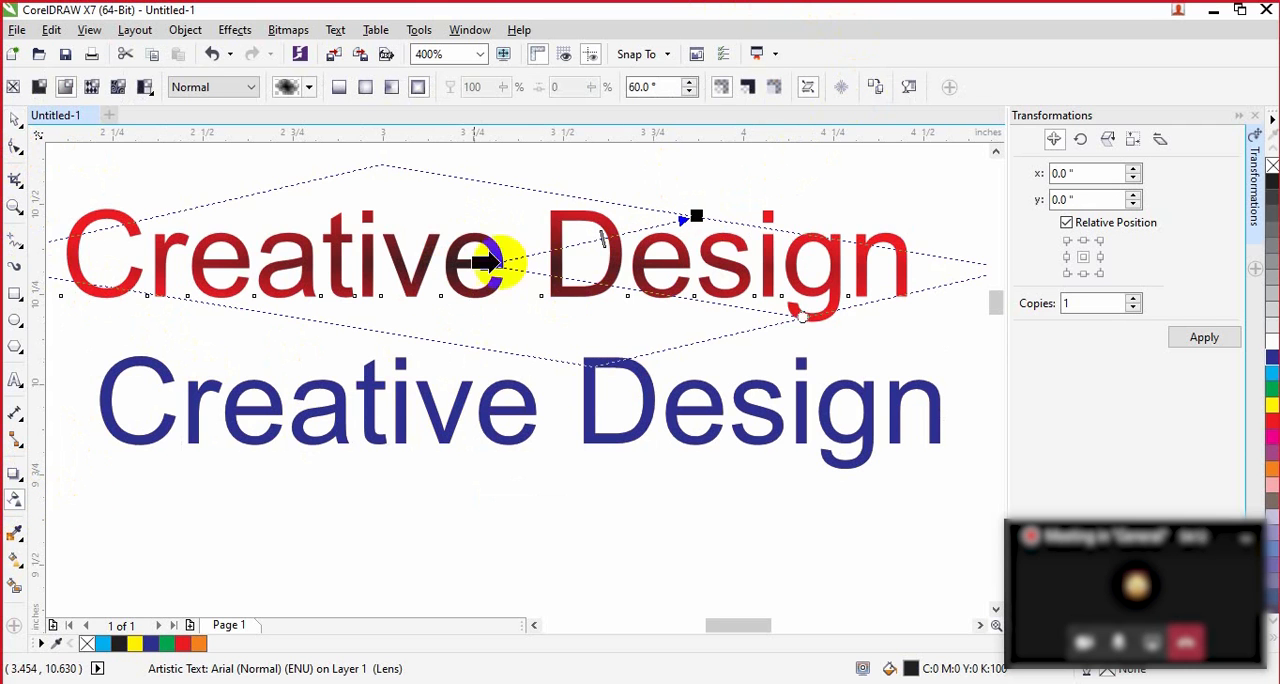
click(401, 398)
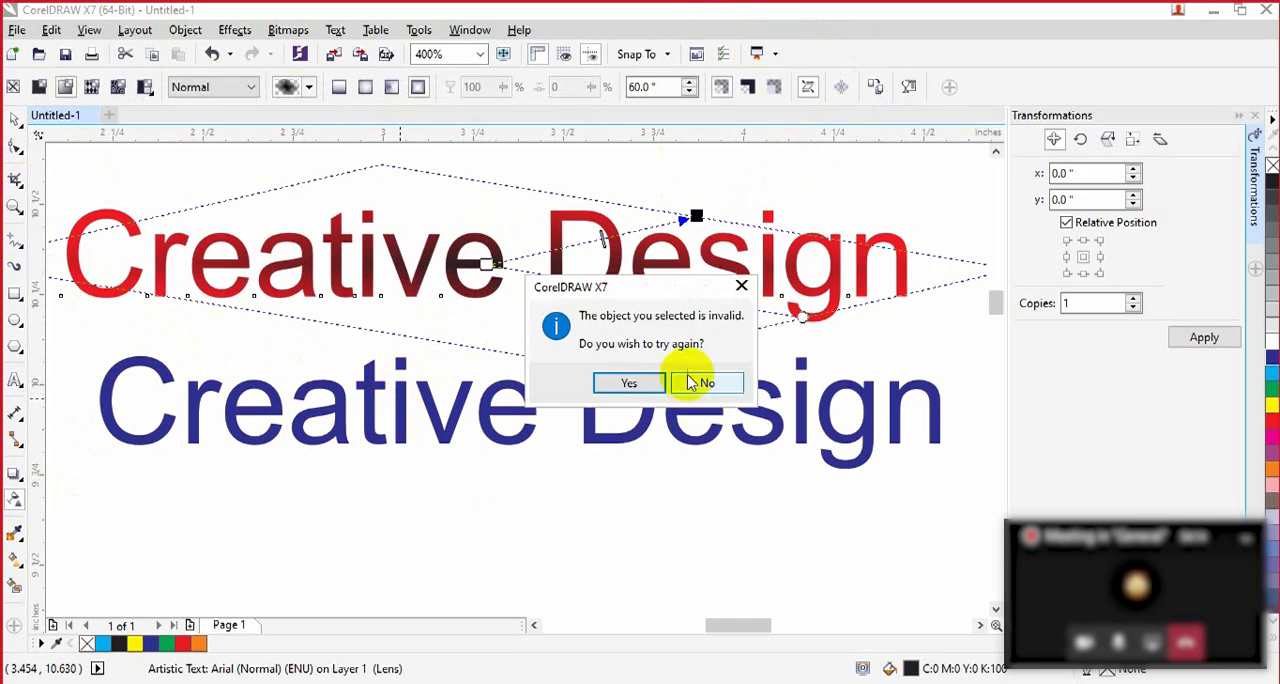
click(646, 382)
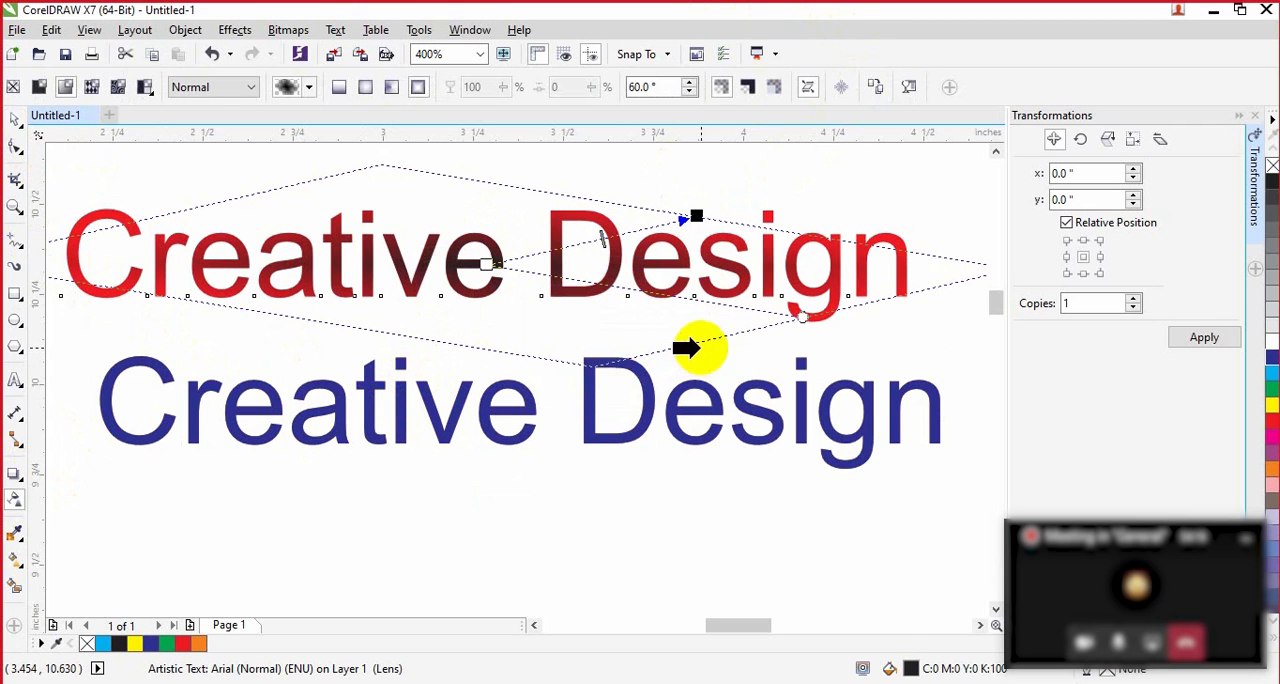
click(601, 400)
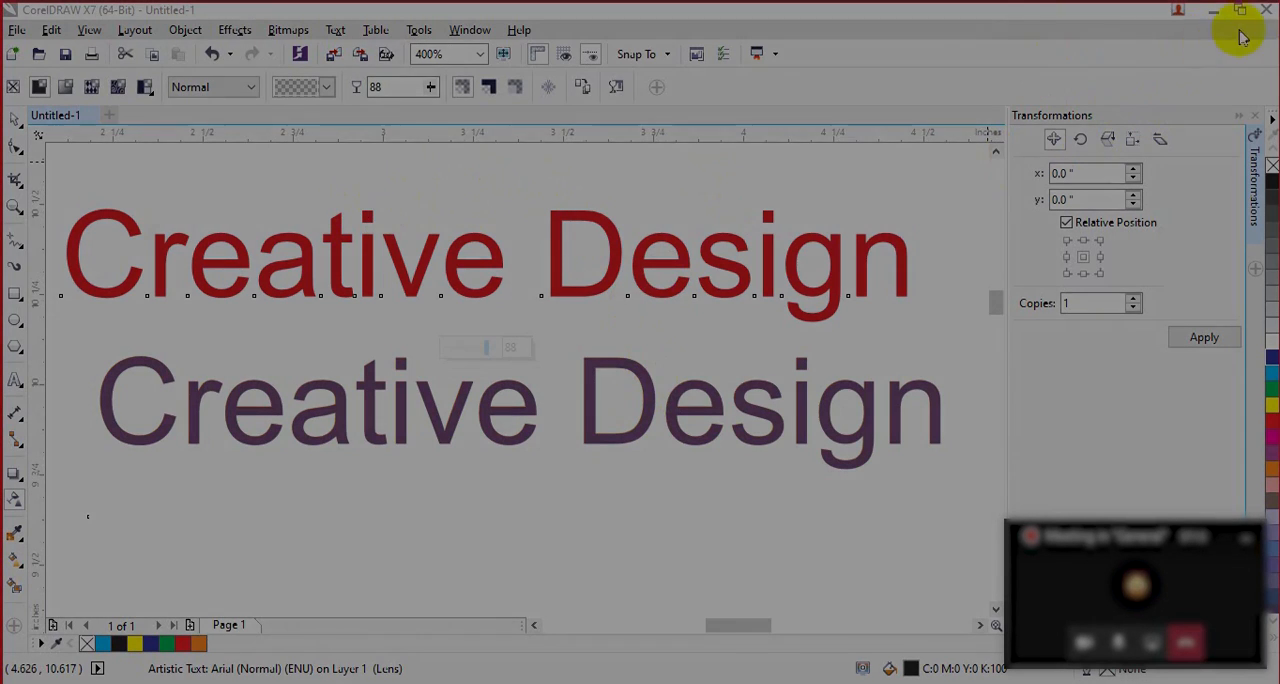
Step: Close the program without saving the changes to Untitled-1
click(1266, 10)
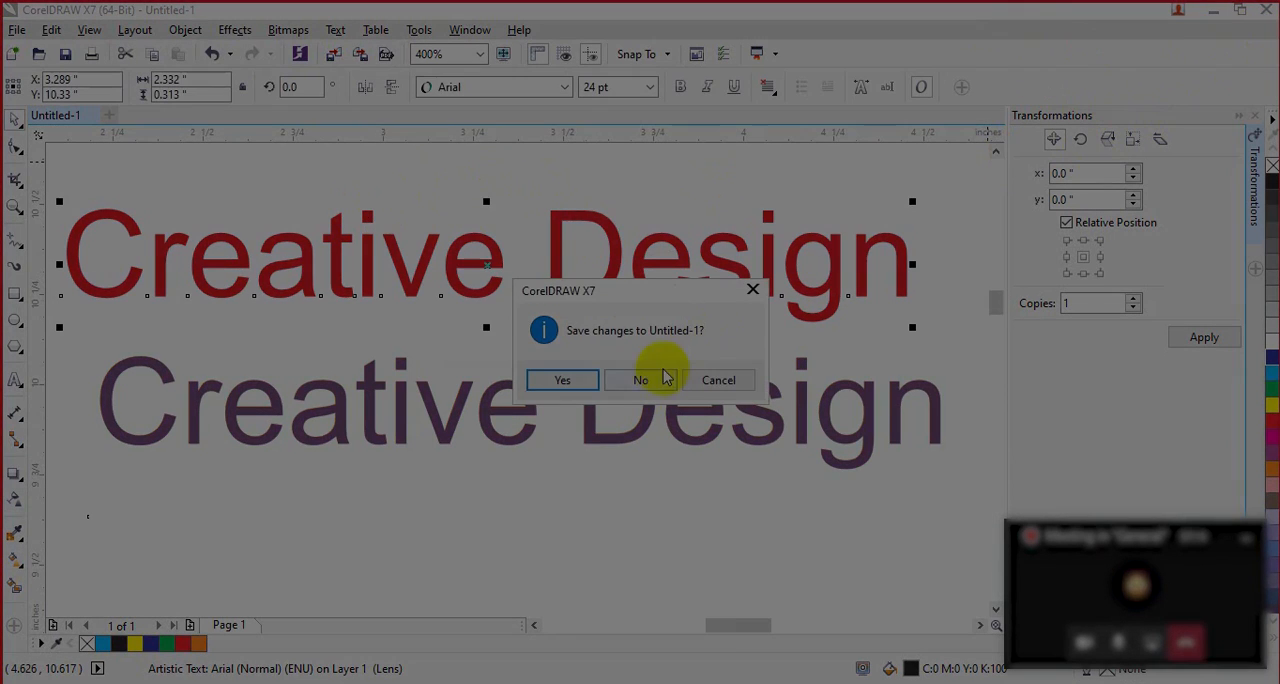
click(664, 377)
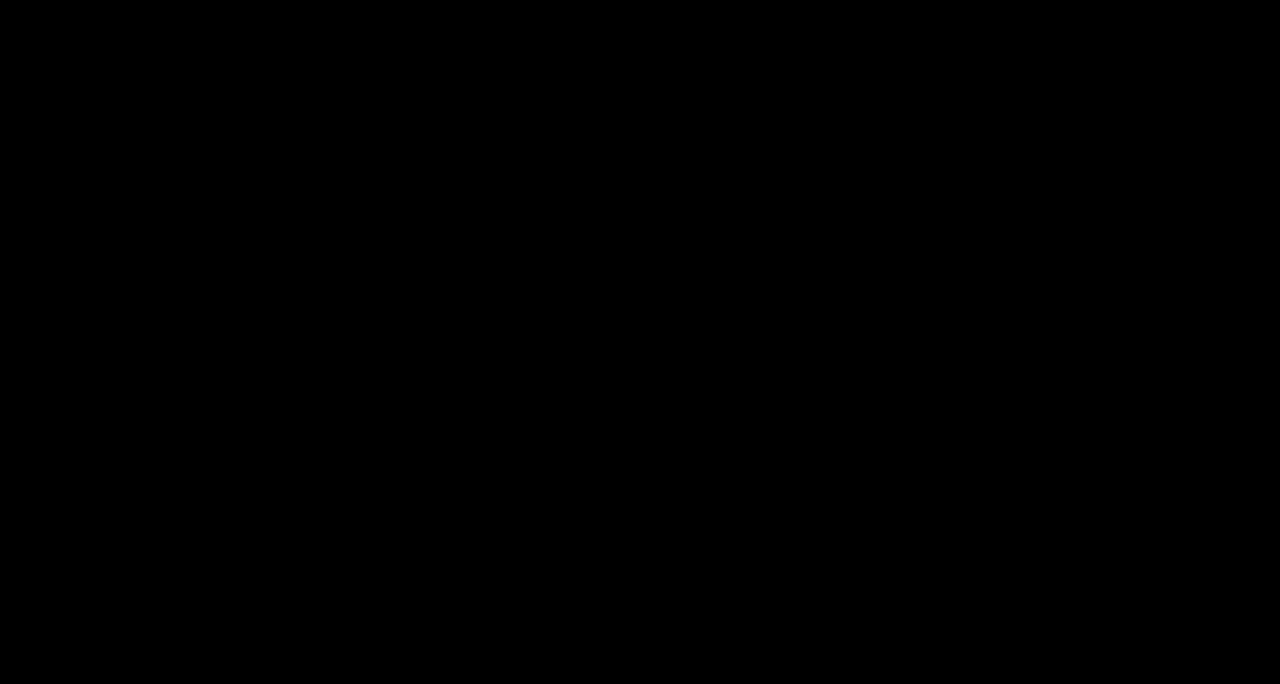